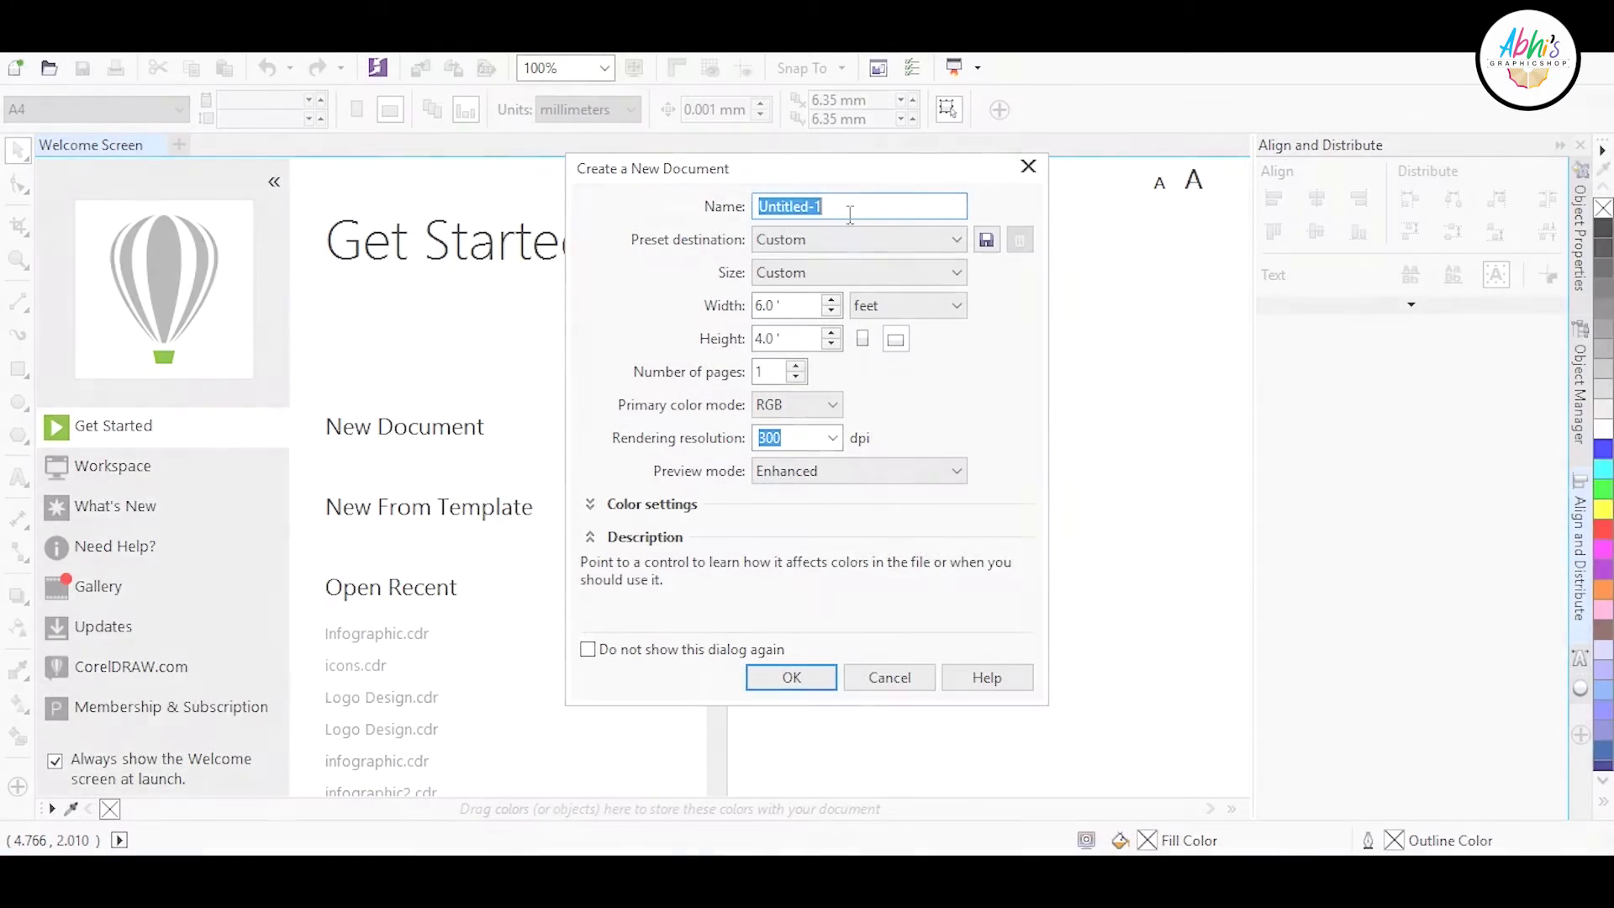
- Create the new 6×4 ft document named Infographic
key("BackSpace")
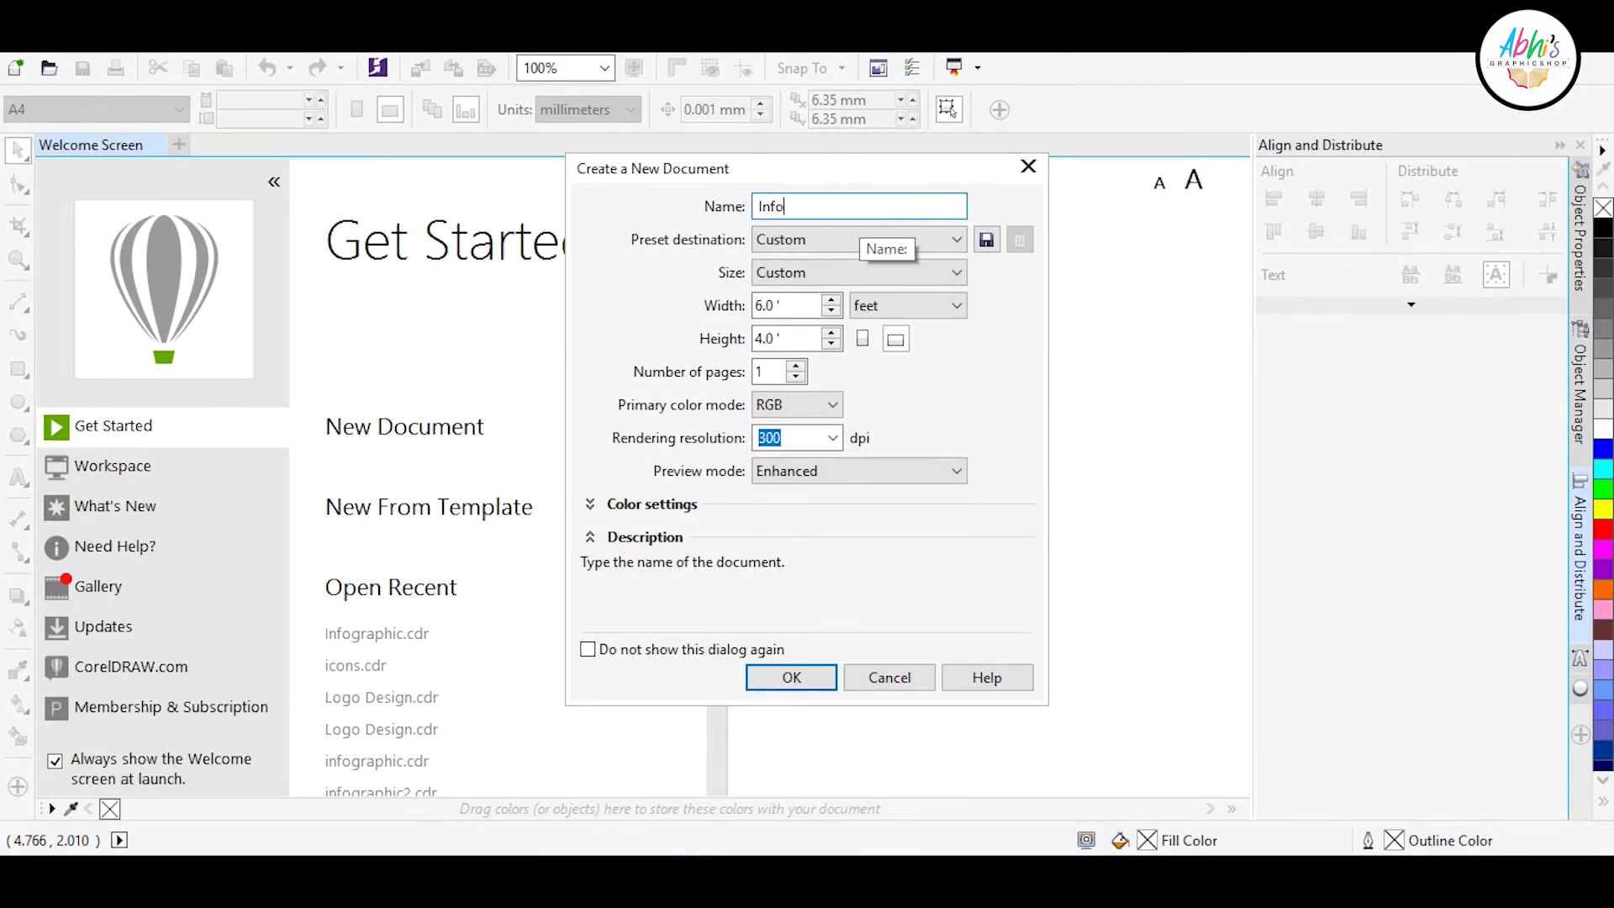
type("c")
key("Return")
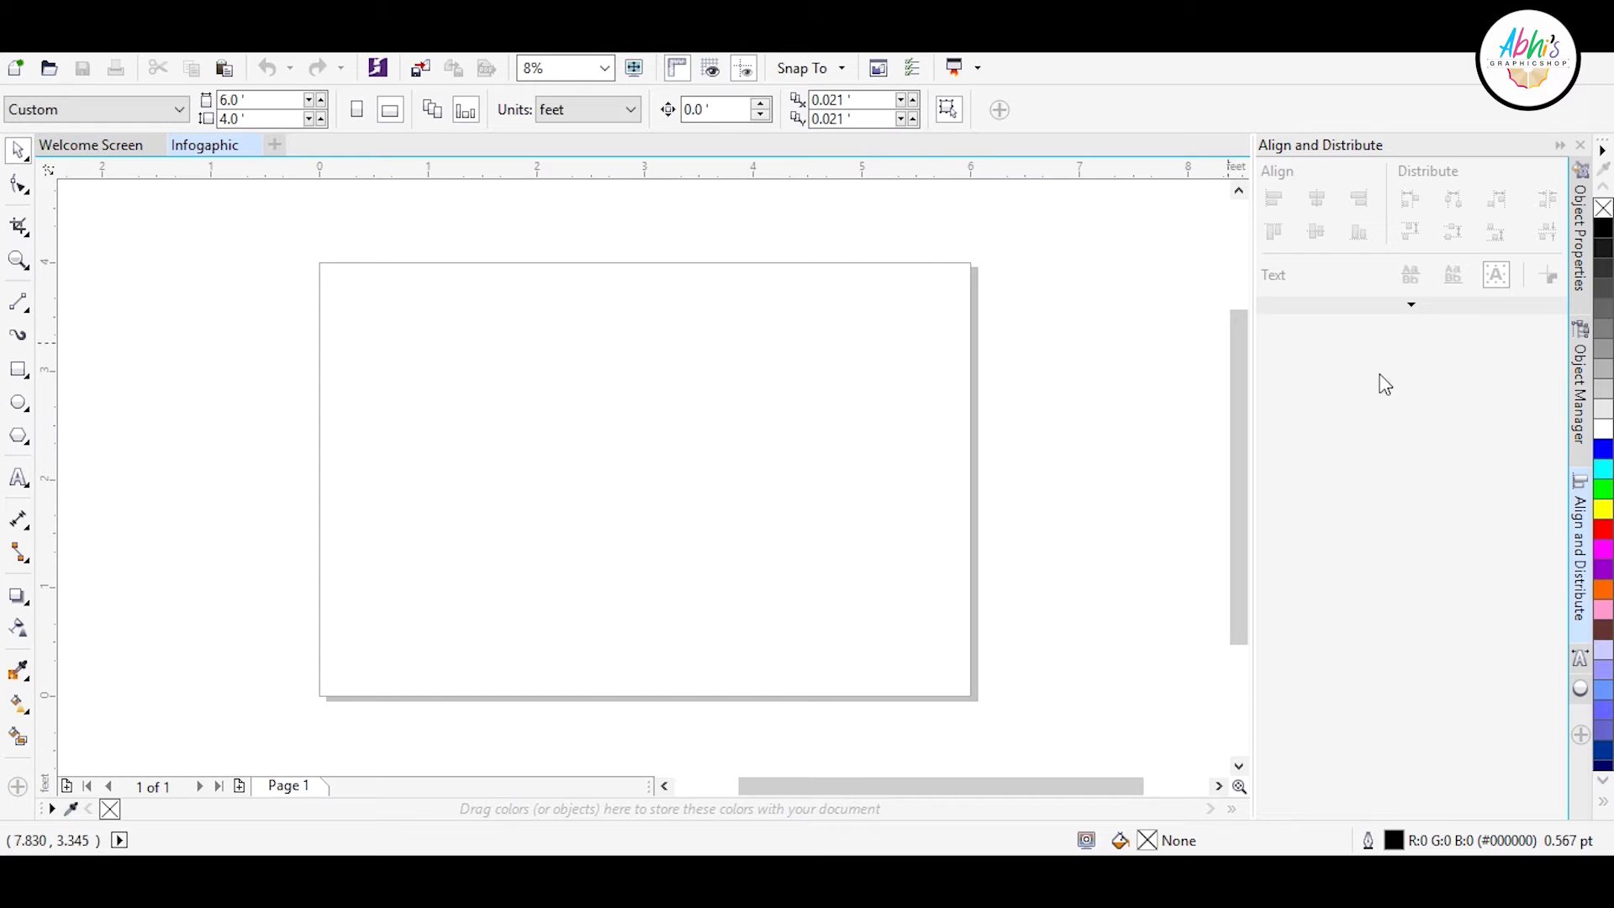
- Draw a circle near the lower right with two smaller concentric copies inside it
left_click(18, 402)
left_click_drag(715, 561, 822, 673)
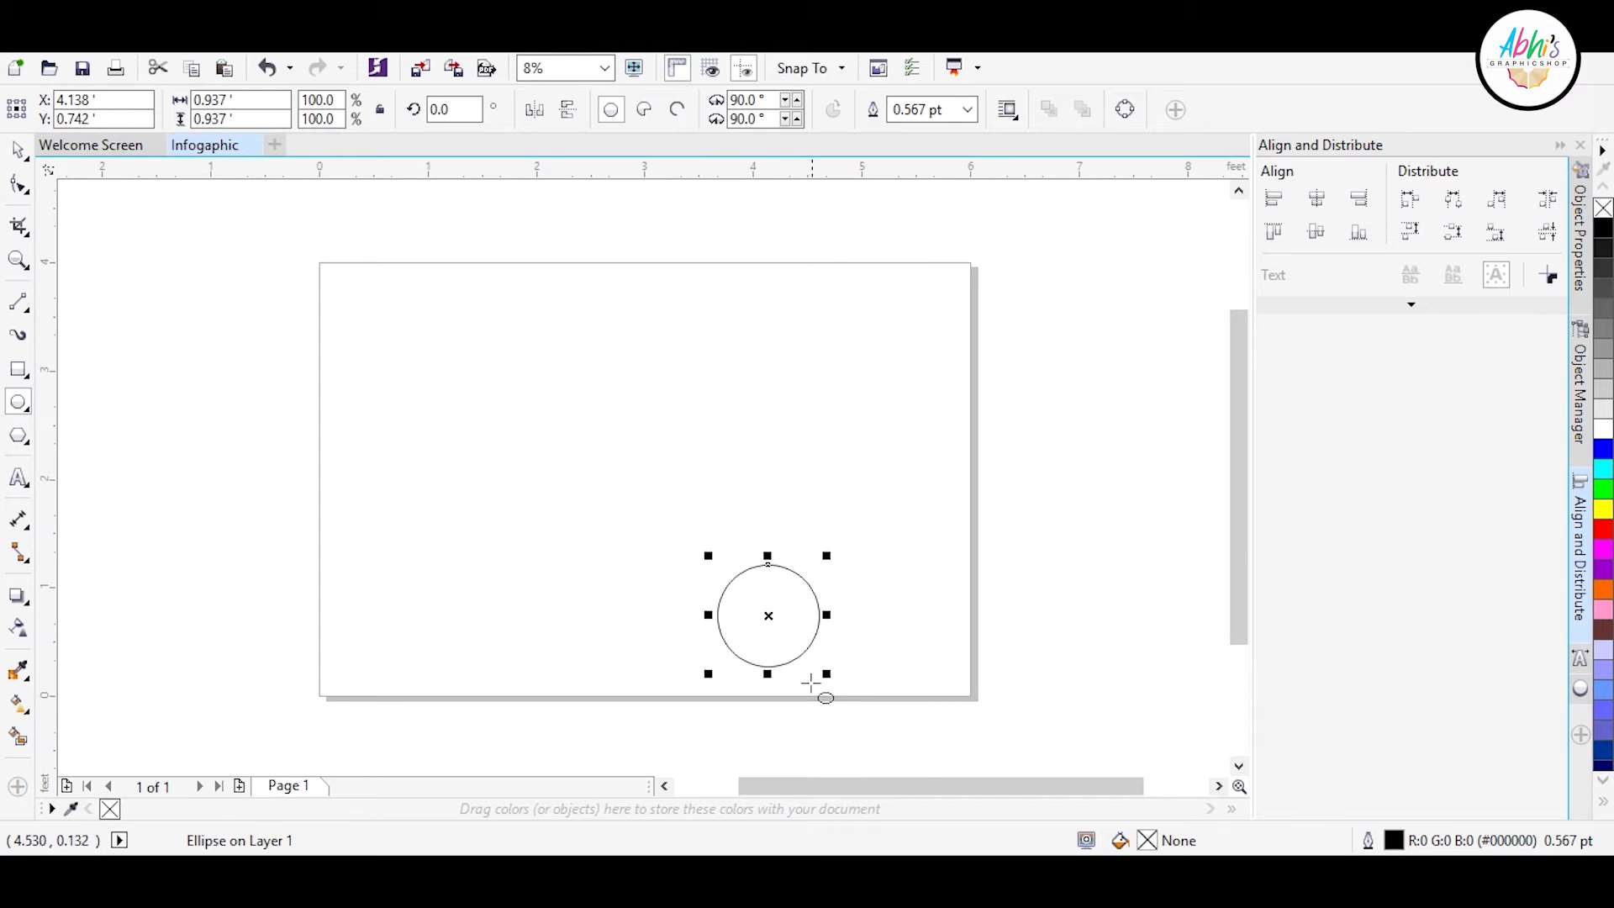
key("shift+F2")
left_click_drag(851, 215, 864, 317)
key("ctrl+r")
left_click_drag(781, 348, 775, 345)
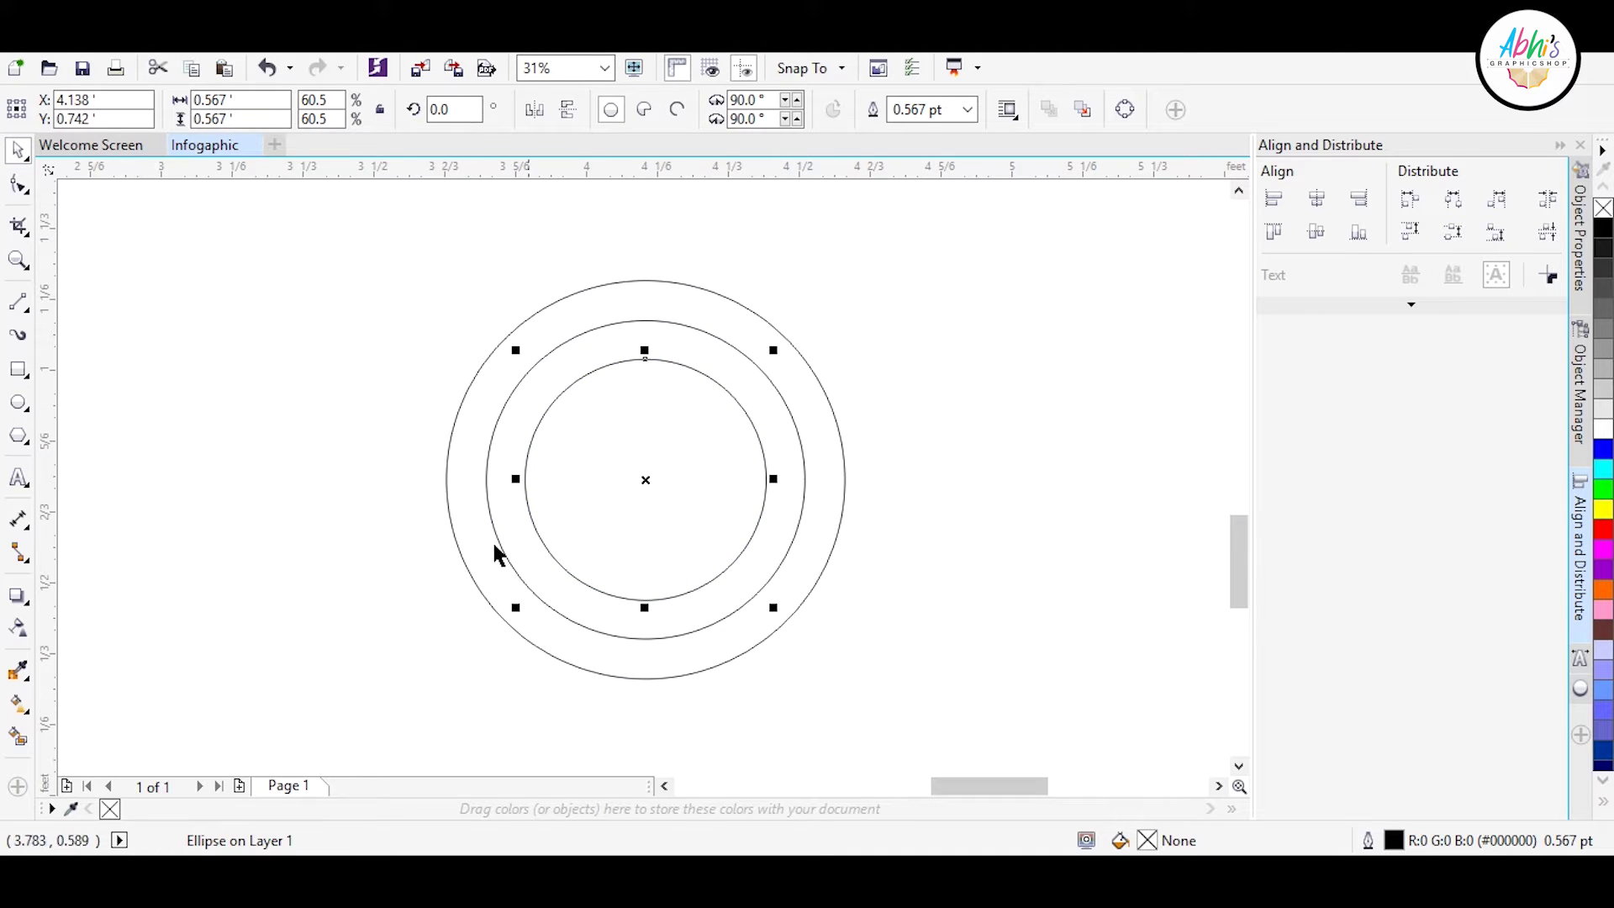
- Group the three circles and stack repeated copies into a vertical column of five
scroll(494, 555, "down", 1)
left_click_drag(754, 684, 376, 392)
key("ctrl+g")
scroll(739, 667, "down", 1)
left_click_drag(700, 621, 700, 473)
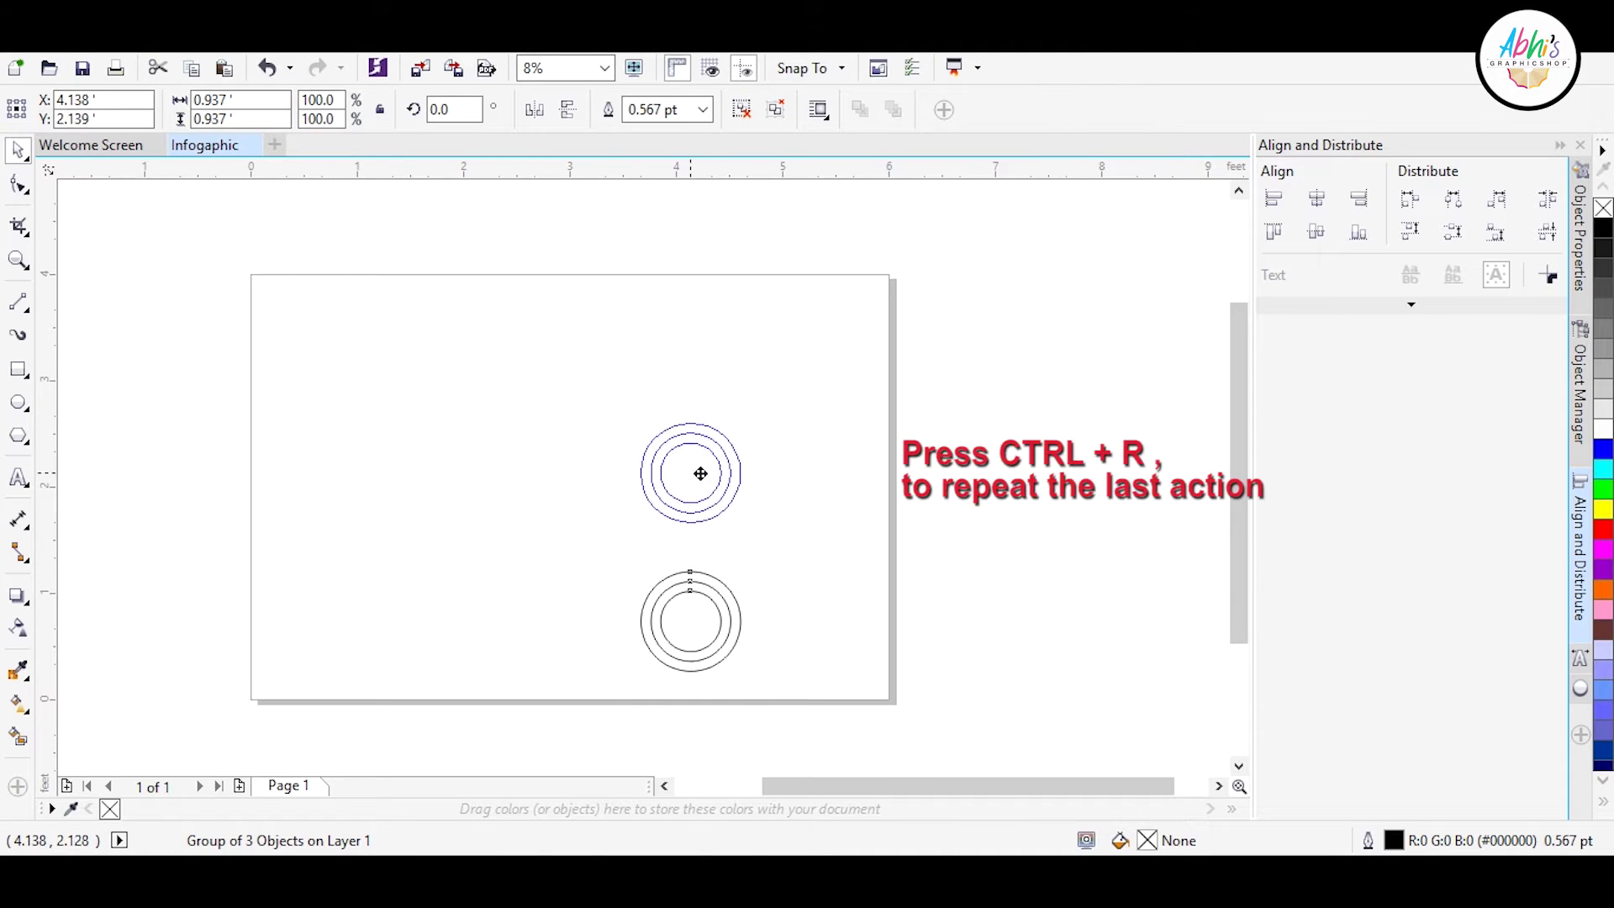
key("ctrl+r")
key("ctrl+r")
key("ctrl+r")
scroll(693, 467, "down", 1)
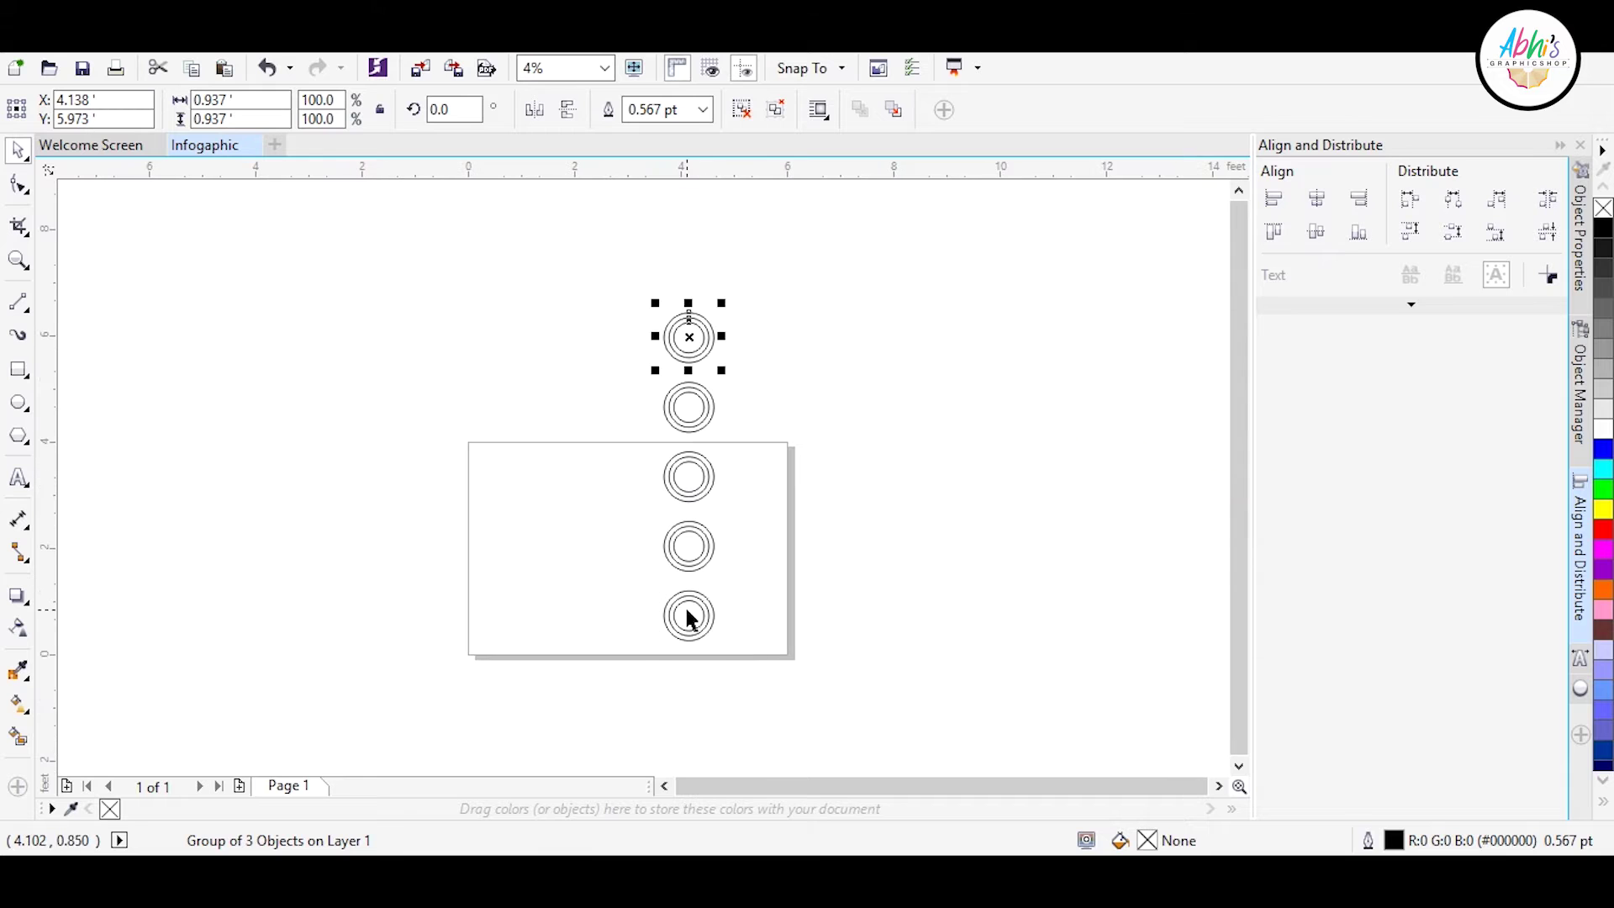
- Scale the five ring groups to about 80% and draw a tall bar from the top ring
left_click_drag(622, 239, 748, 672)
left_click_drag(727, 307, 712, 373)
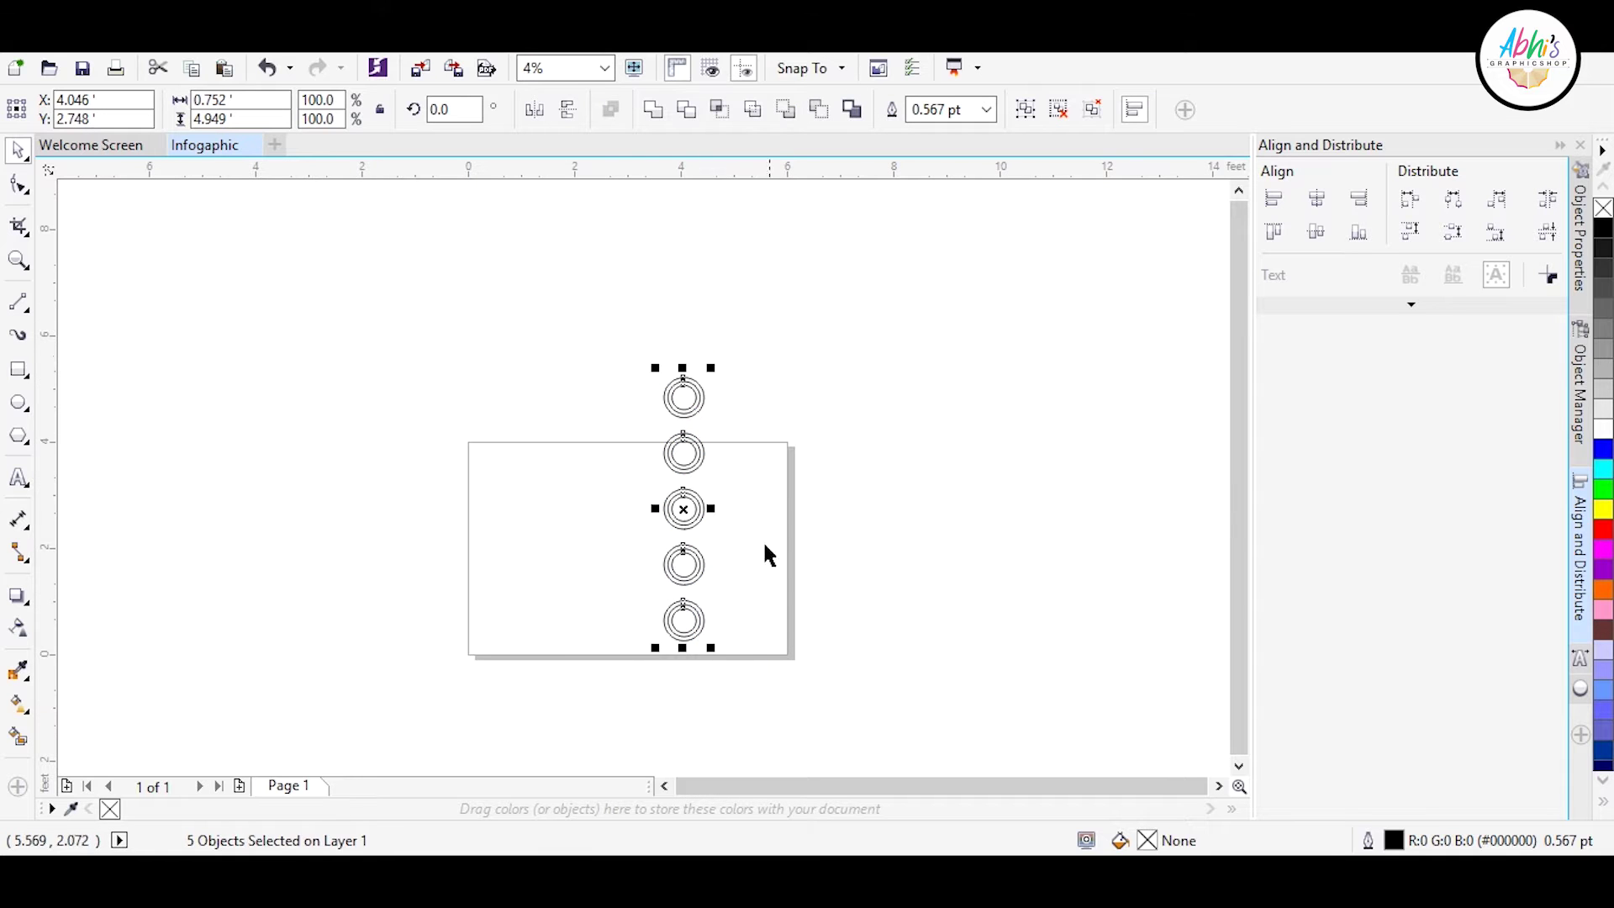
key("F6")
scroll(673, 379, "up", 1)
mouse_move(712, 296)
left_mouse_down()
mouse_move(761, 721)
mouse_move(744, 742)
left_mouse_up()
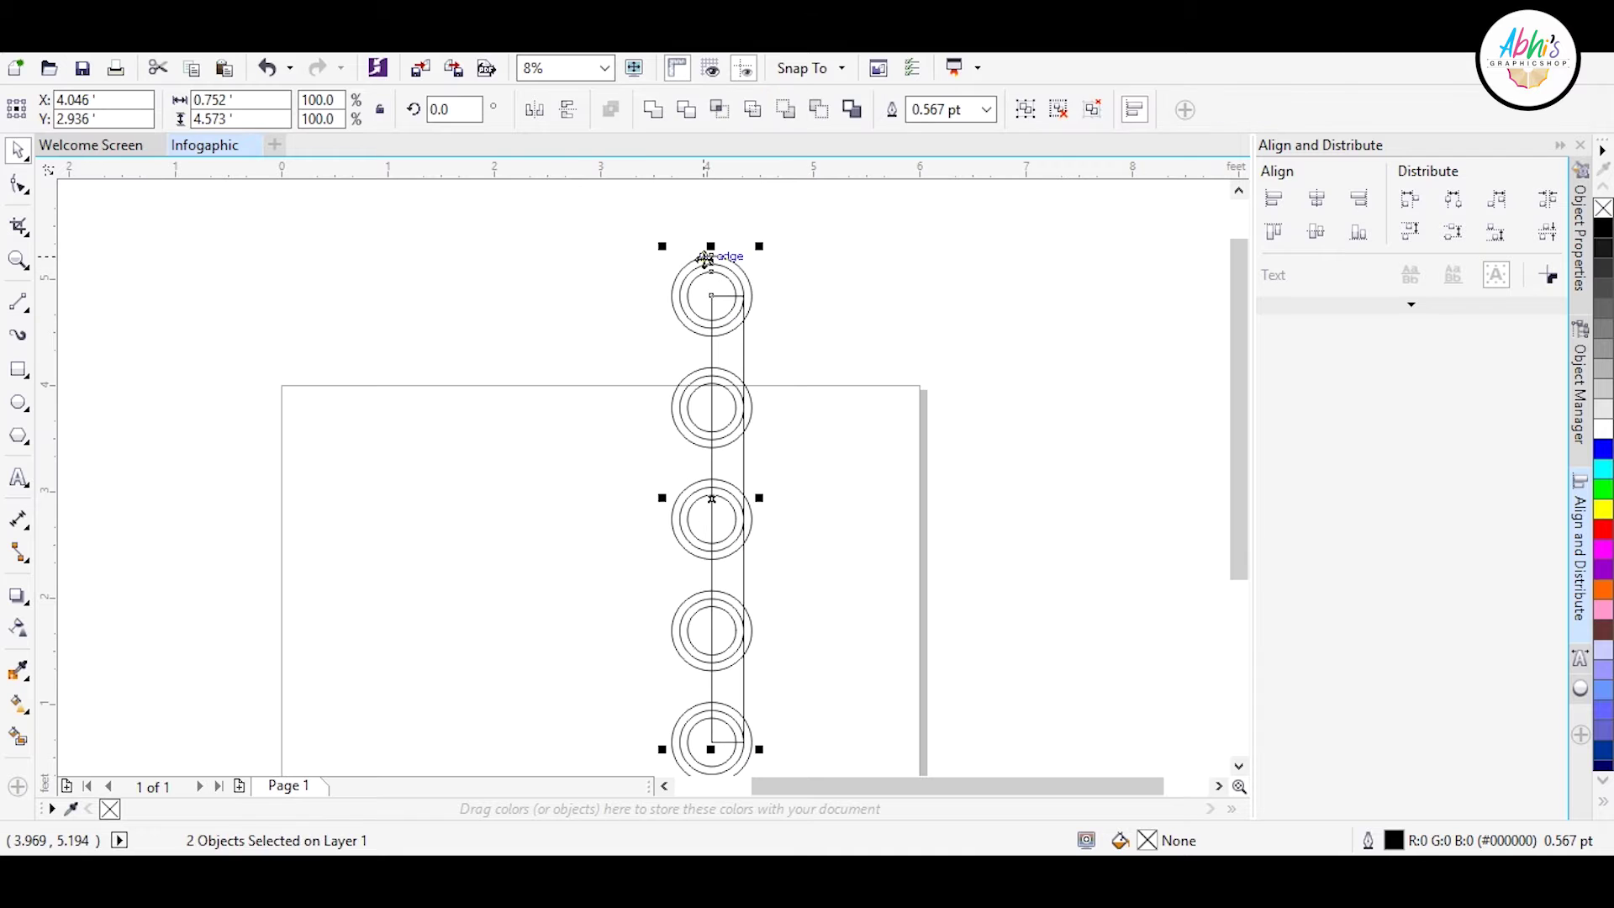
- Fit the bar between the top ring's centre and the next ring's centre
scroll(659, 280, "up", 3)
left_click_drag(576, 282, 512, 271)
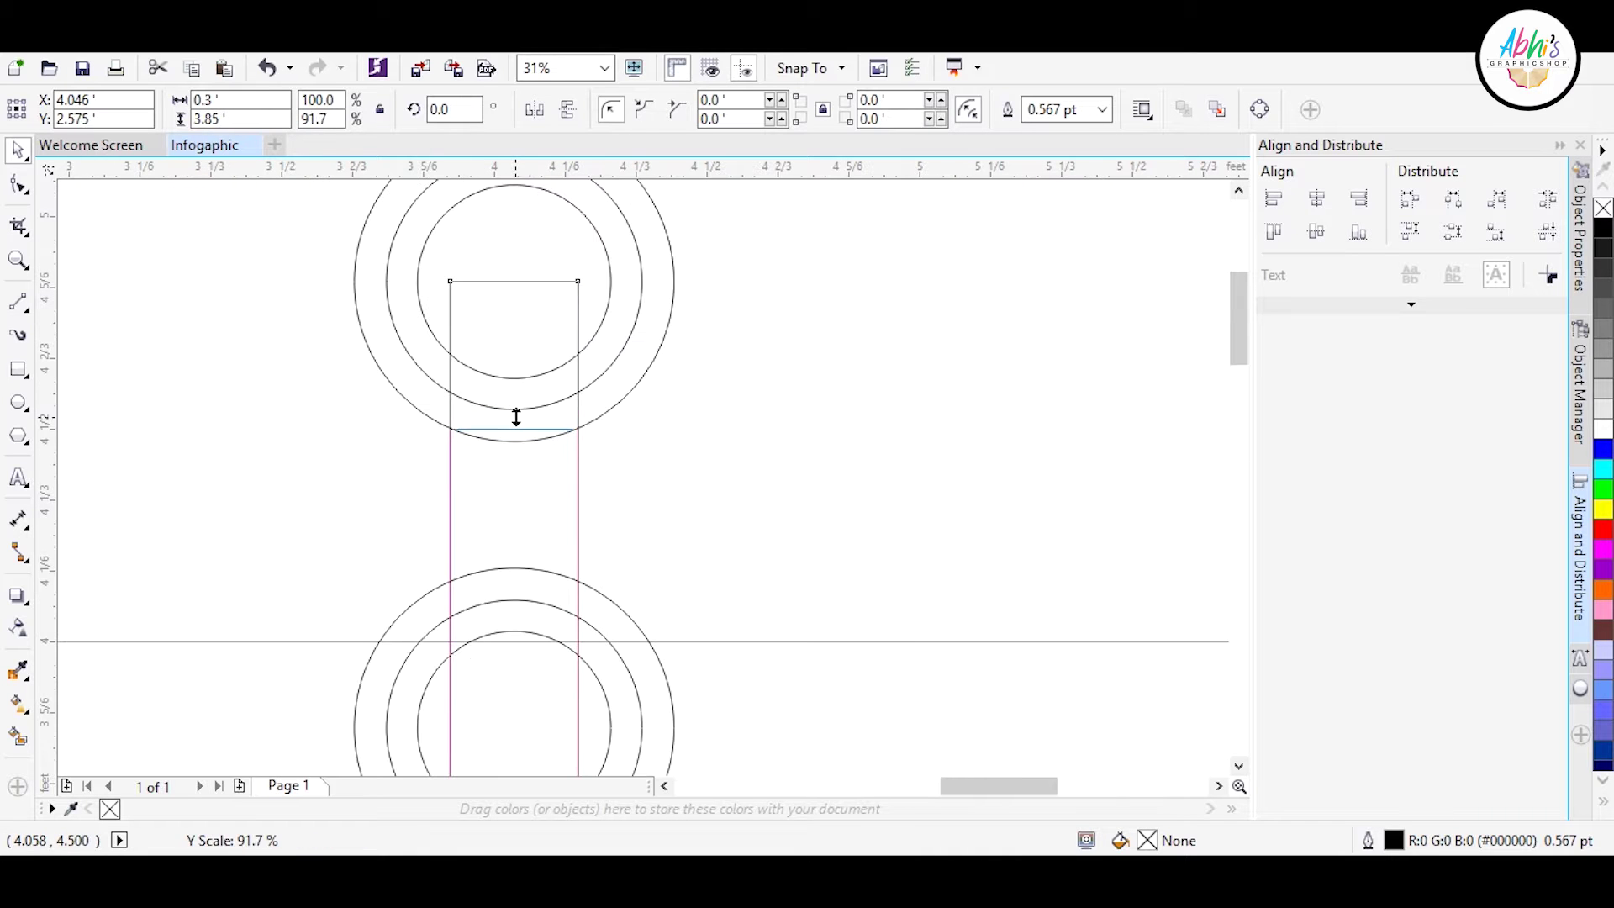
scroll(516, 418, "down", 2)
left_click_drag(516, 418, 536, 548)
scroll(545, 469, "up", 3)
scroll(546, 469, "down", 3)
left_click_drag(545, 469, 530, 474)
- Undo a trial merge of bar and circle, then ungroup all the ring groups
left_click(569, 501, "shift")
left_click(652, 111)
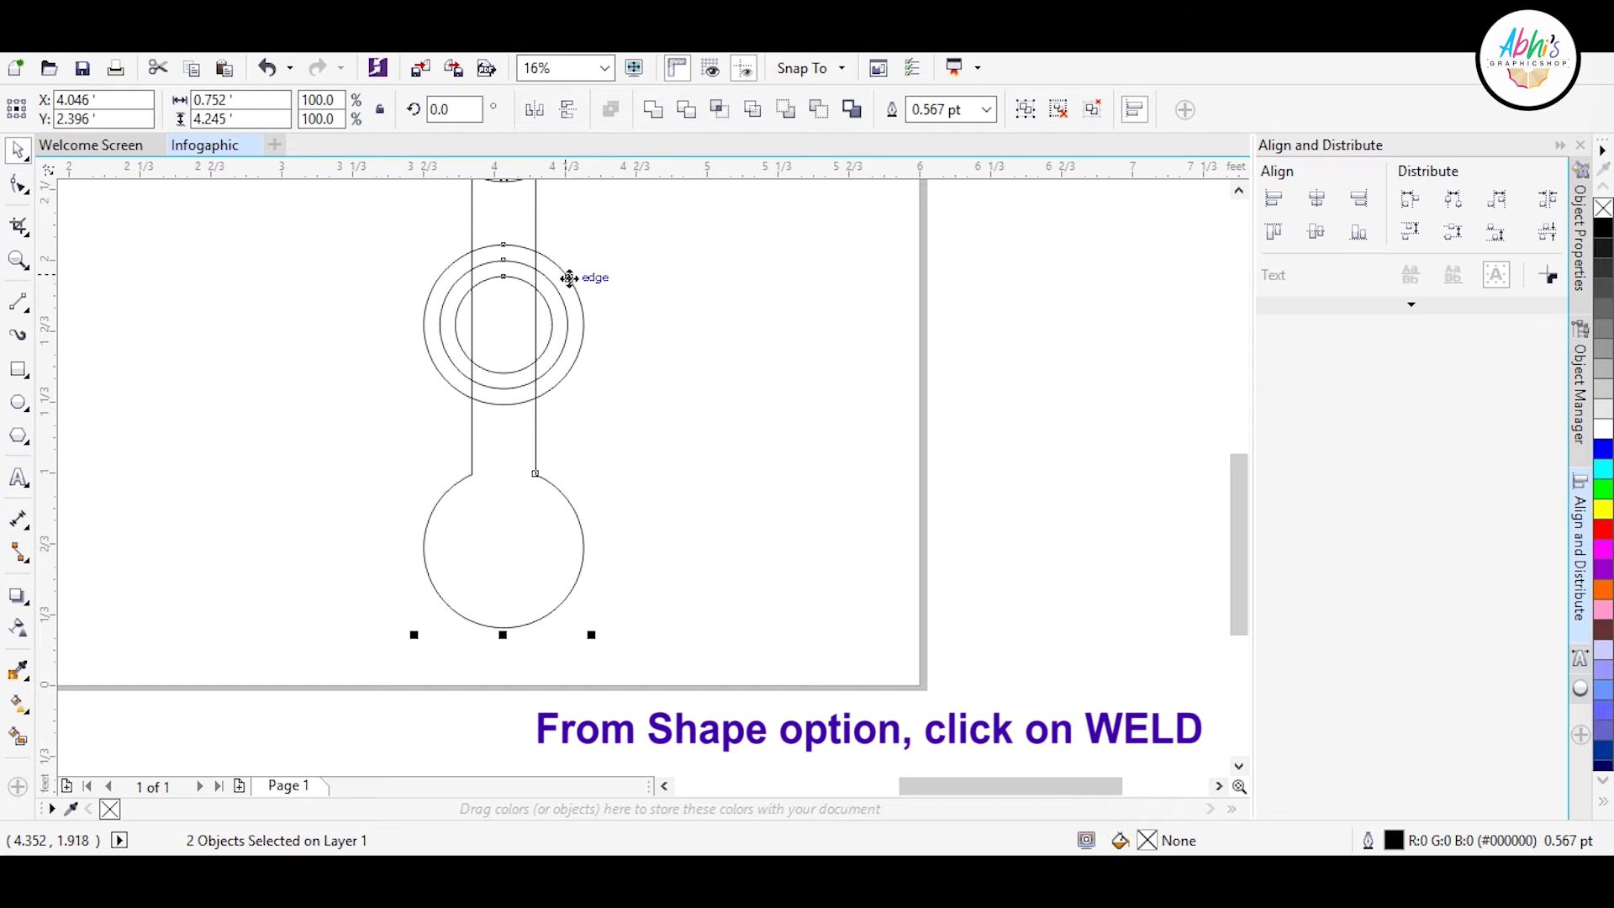
key("ctrl+z")
scroll(620, 623, "down", 2)
left_click_drag(690, 685, 446, 260)
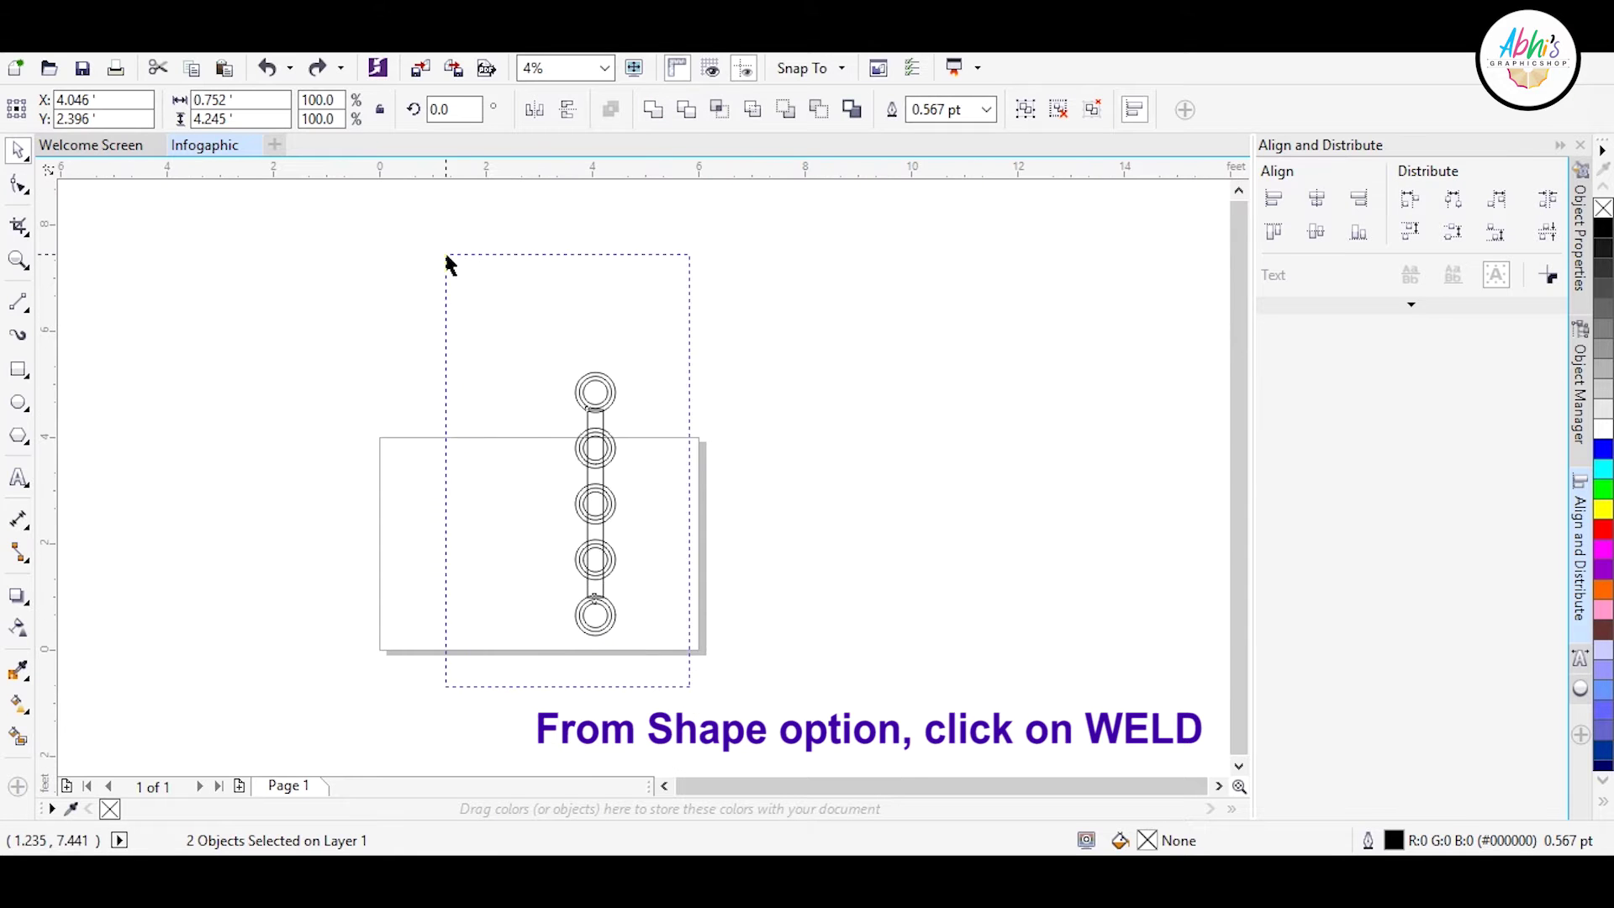
left_click(1092, 109)
left_click(638, 335)
- Weld the connecting bar and the outer circles into one curve
scroll(454, 695, "up", 3)
left_click(454, 694)
left_click(535, 676, "shift")
left_click(660, 108)
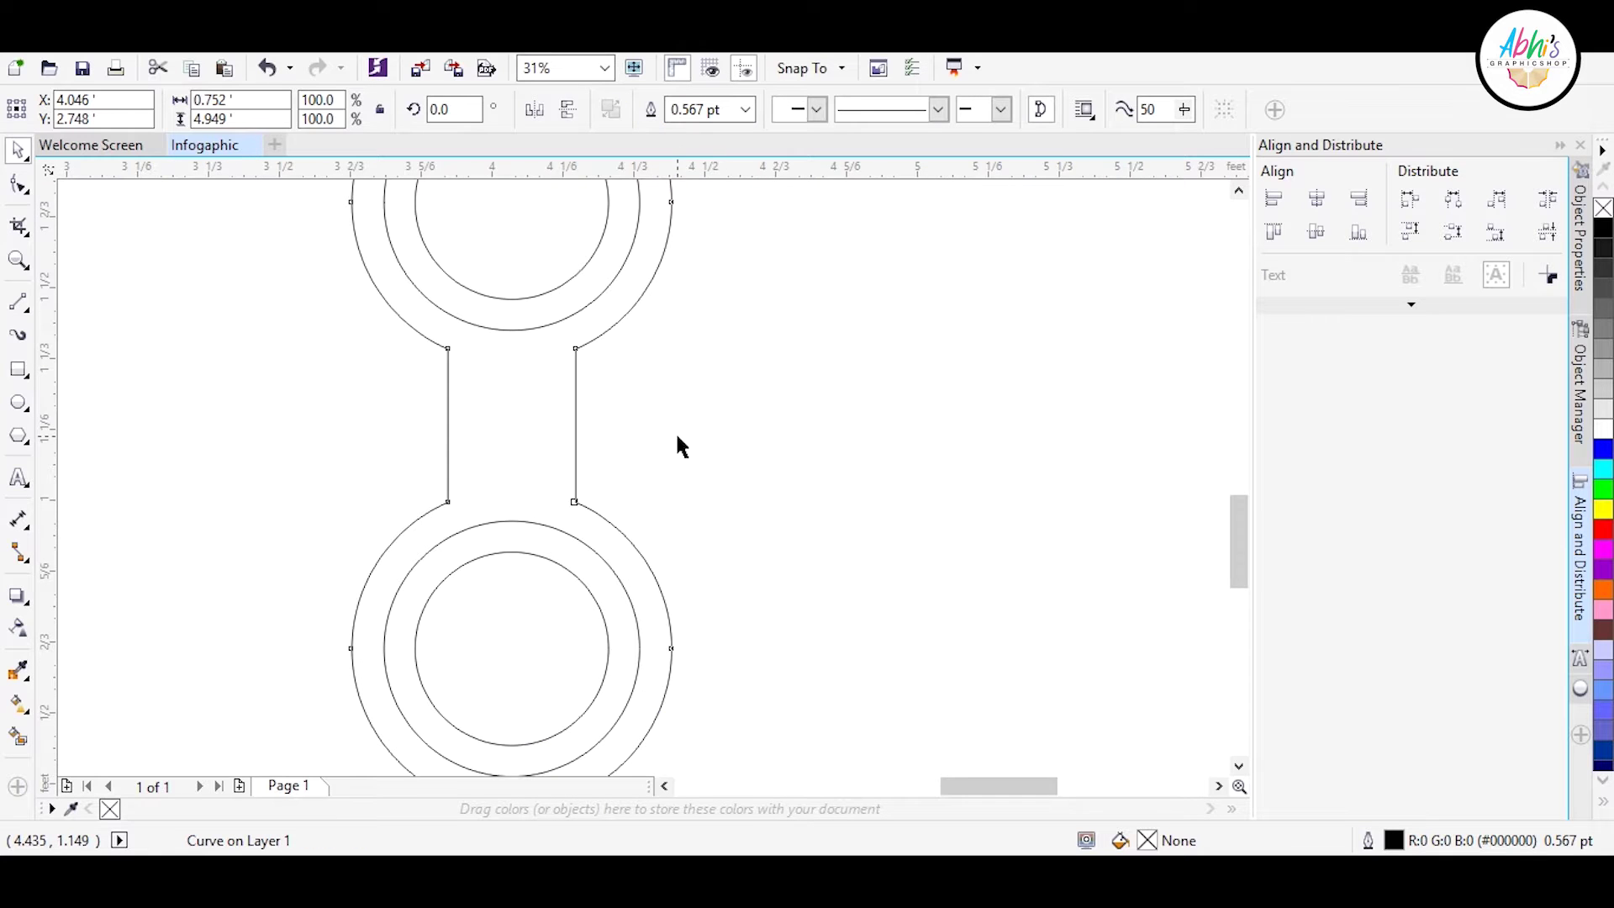
left_click(679, 631)
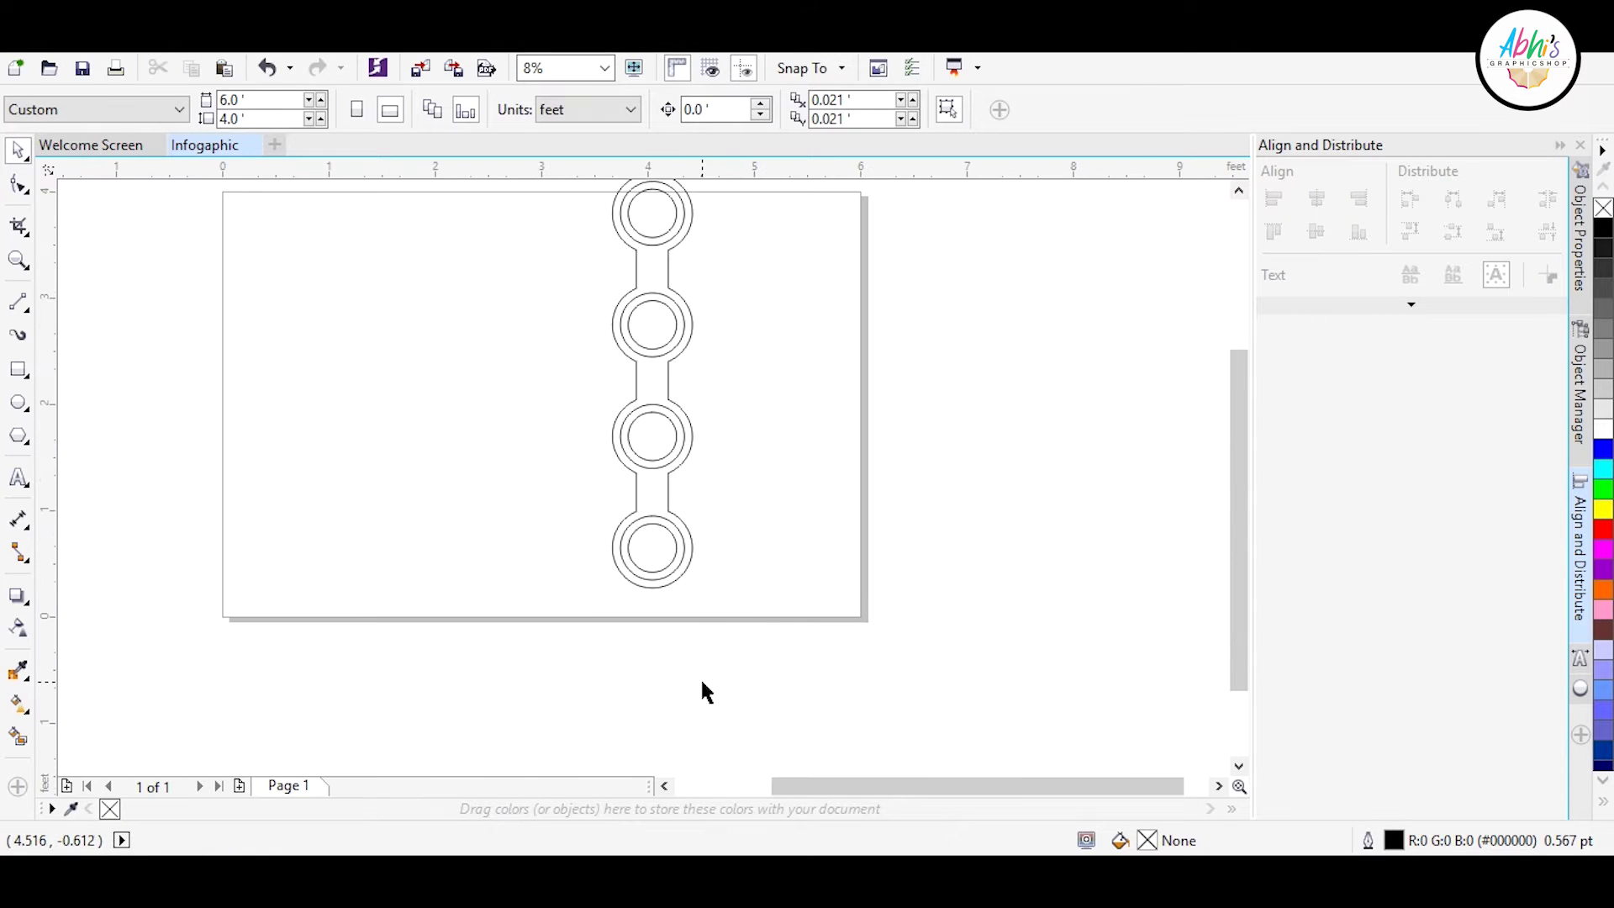
- Group the ring chain and rotate it into a diagonal
left_click_drag(714, 678, 588, 381)
left_click(1025, 111)
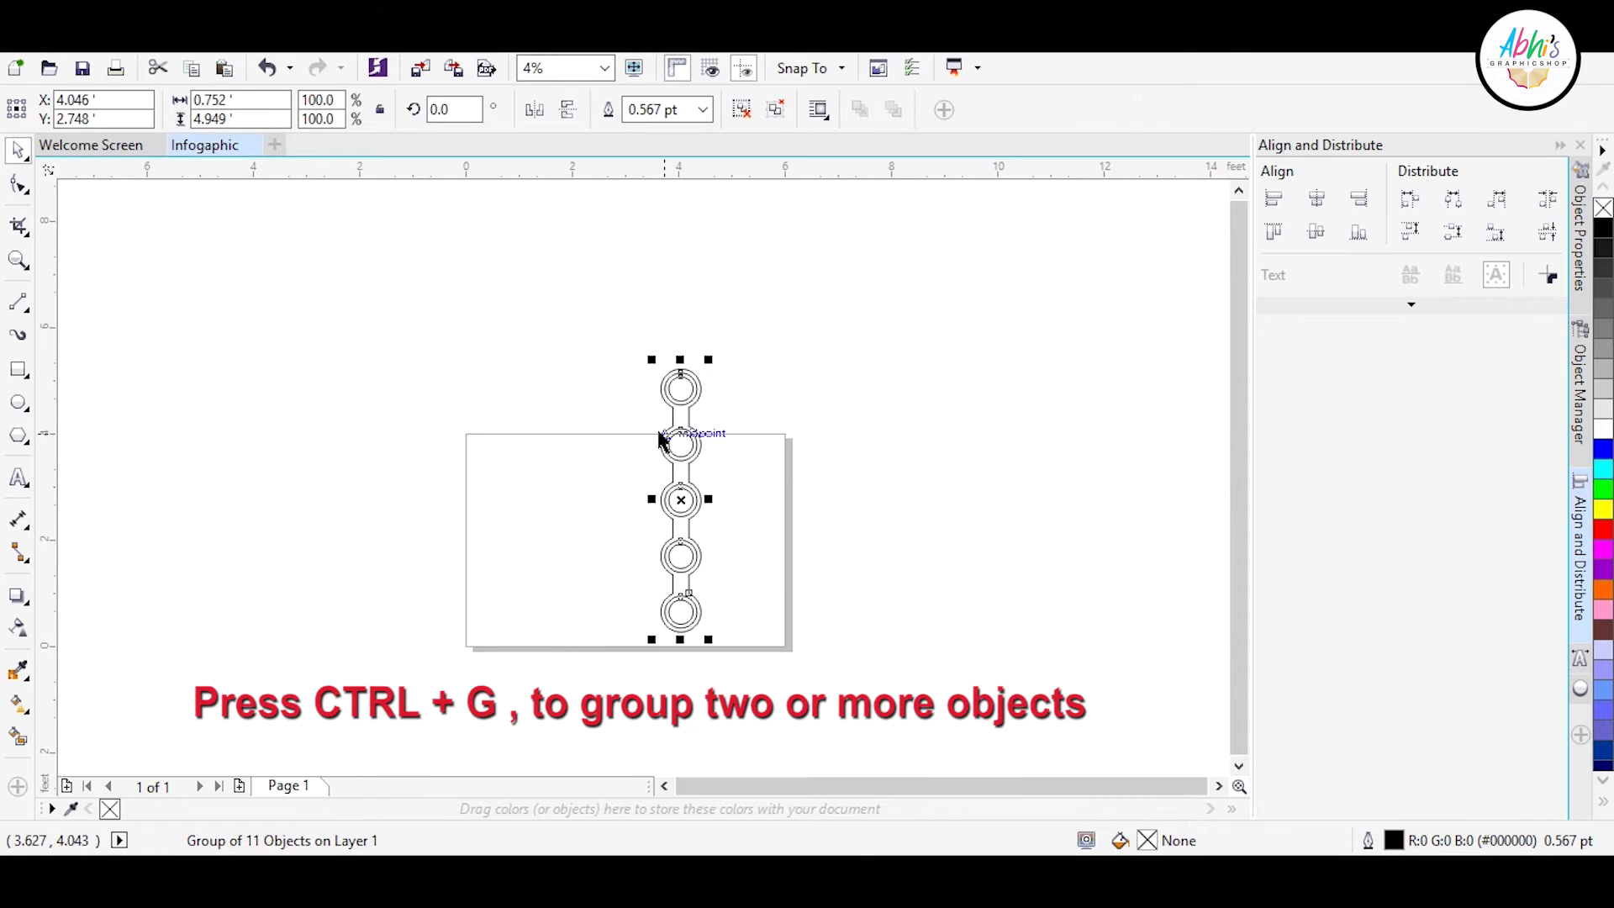
scroll(672, 428, "up", 1)
left_click_drag(641, 305, 450, 541)
scroll(436, 488, "down", 1)
scroll(713, 541, "up", 1)
scroll(667, 432, "down", 1)
scroll(782, 471, "up", 1)
mouse_move(1009, 638)
left_mouse_down()
mouse_move(1003, 569)
mouse_move(882, 496)
mouse_move(961, 490)
left_mouse_up()
- Skew the chain into a shallower diagonal and move it lower on the page
left_click(960, 490)
mouse_move(713, 364)
left_mouse_down()
mouse_move(712, 417)
mouse_move(694, 418)
left_mouse_up()
left_click(494, 472)
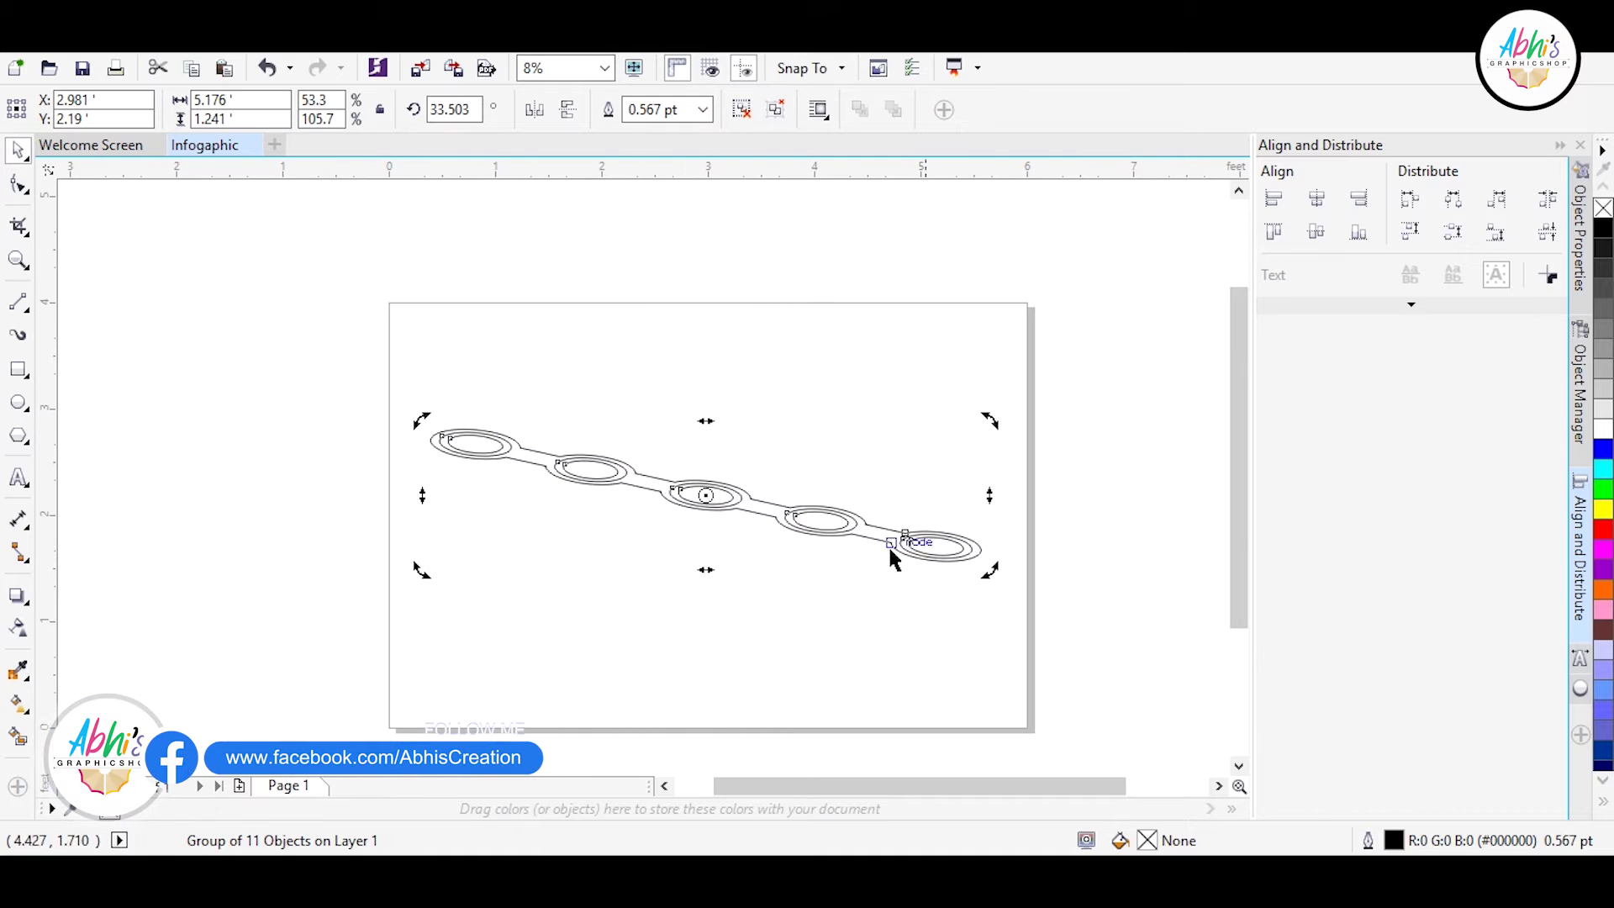
left_click(966, 522)
left_click_drag(760, 509, 760, 584)
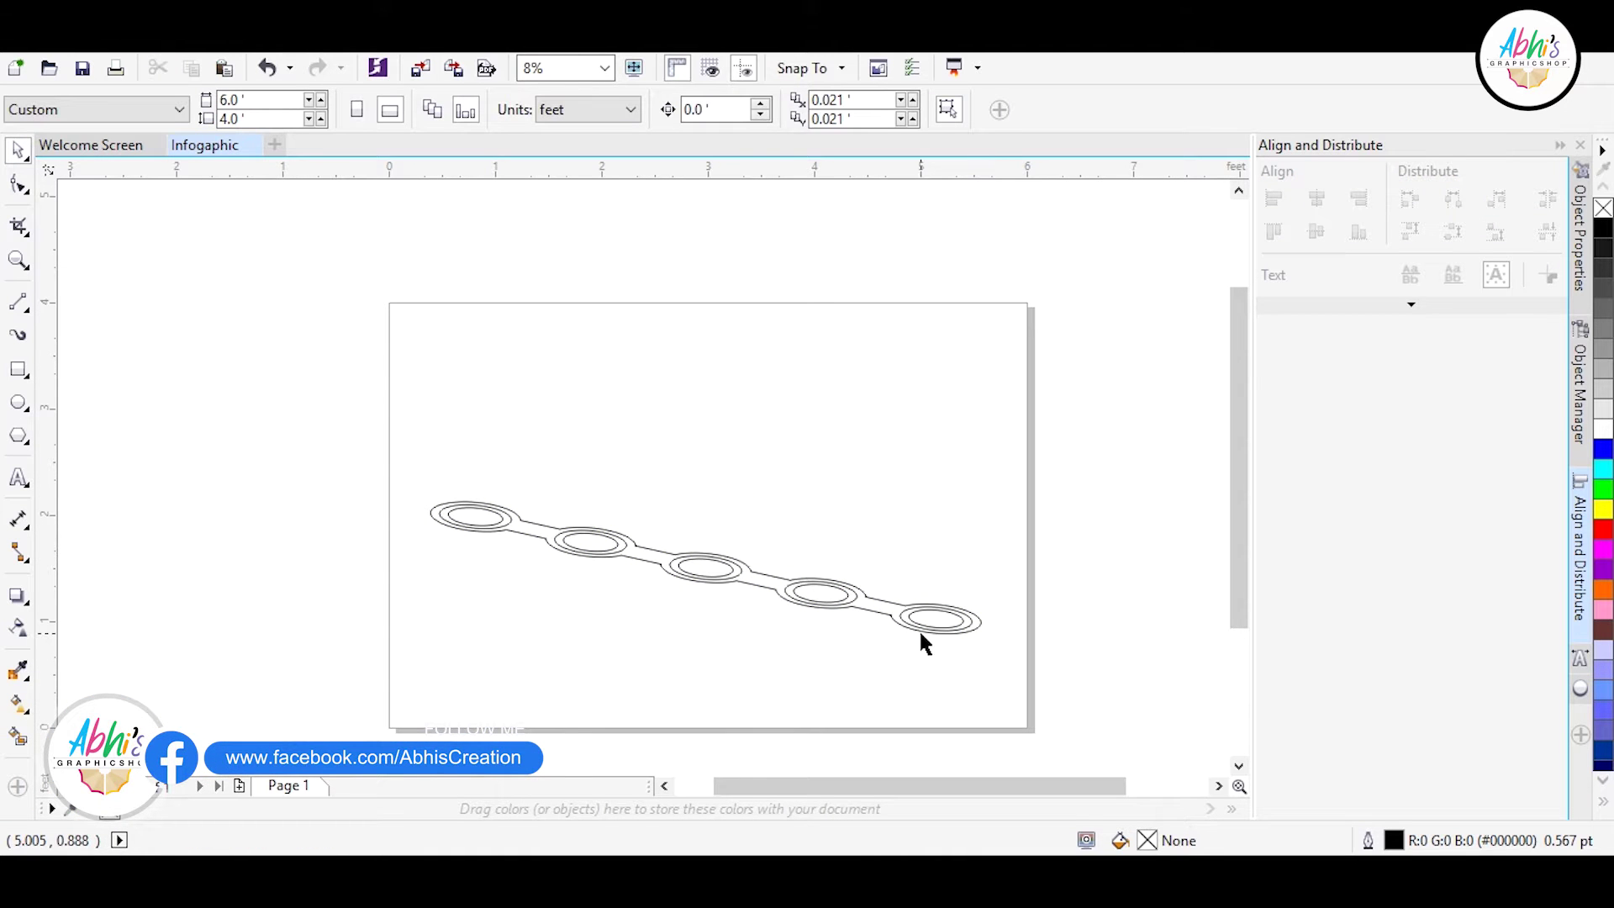
key("ctrl+a")
- Combine the chain into one curve, fill it light grey, and colour the last ring white and purple
key("ctrl+l")
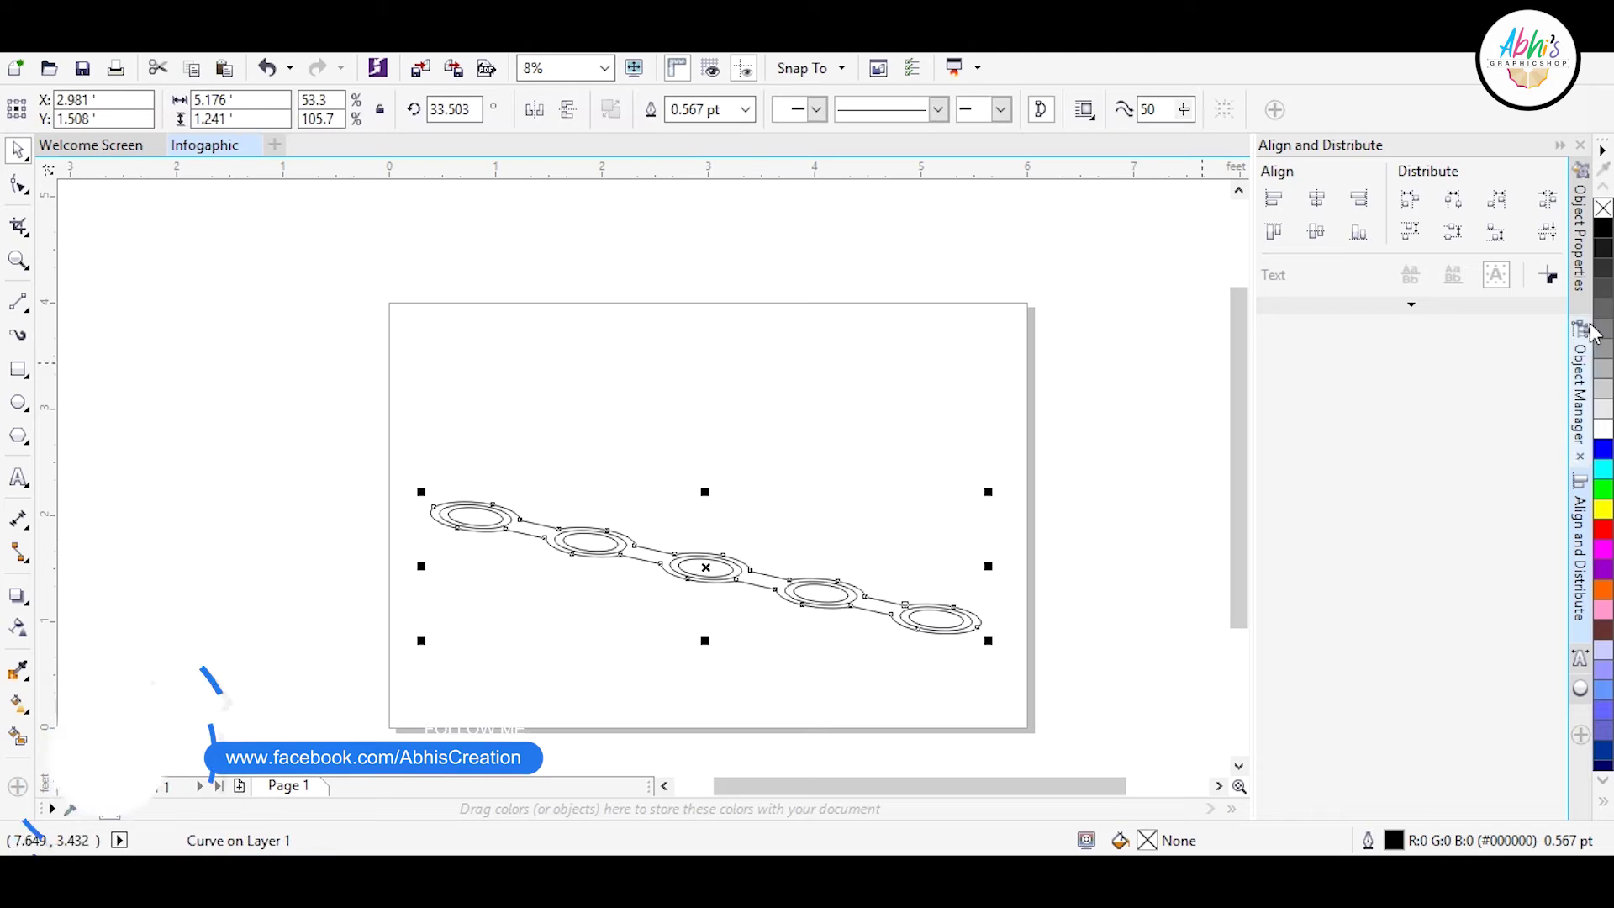
left_click(1604, 407)
left_click(1043, 685)
scroll(1040, 683, "up", 4)
left_click(759, 461)
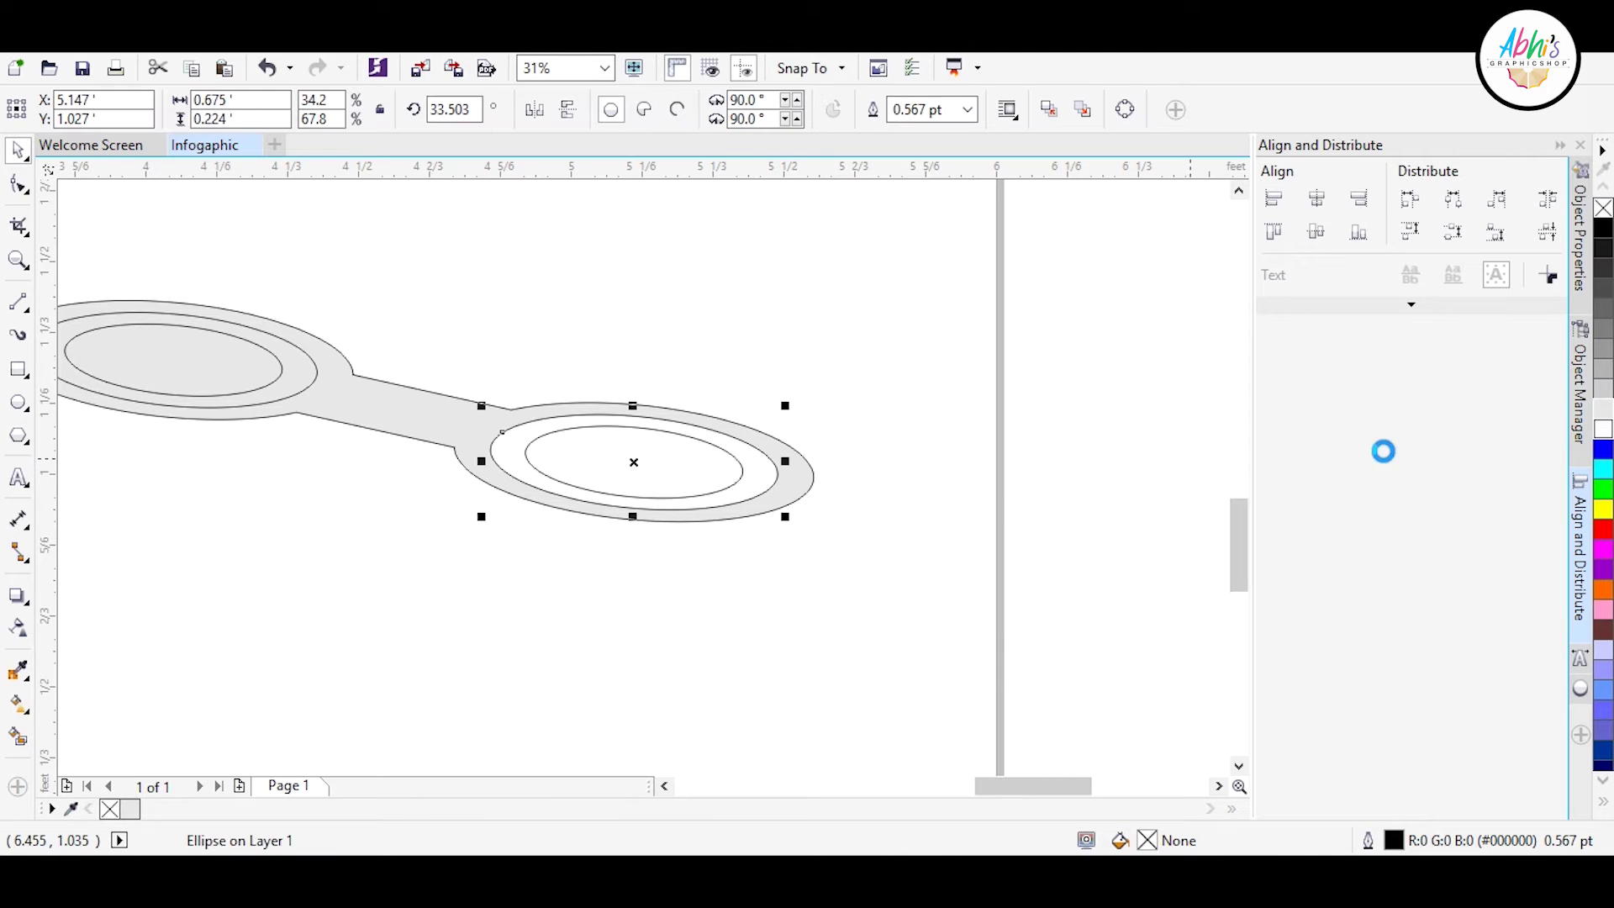
left_click(1604, 570)
scroll(829, 623, "down", 2)
scroll(499, 497, "up", 3)
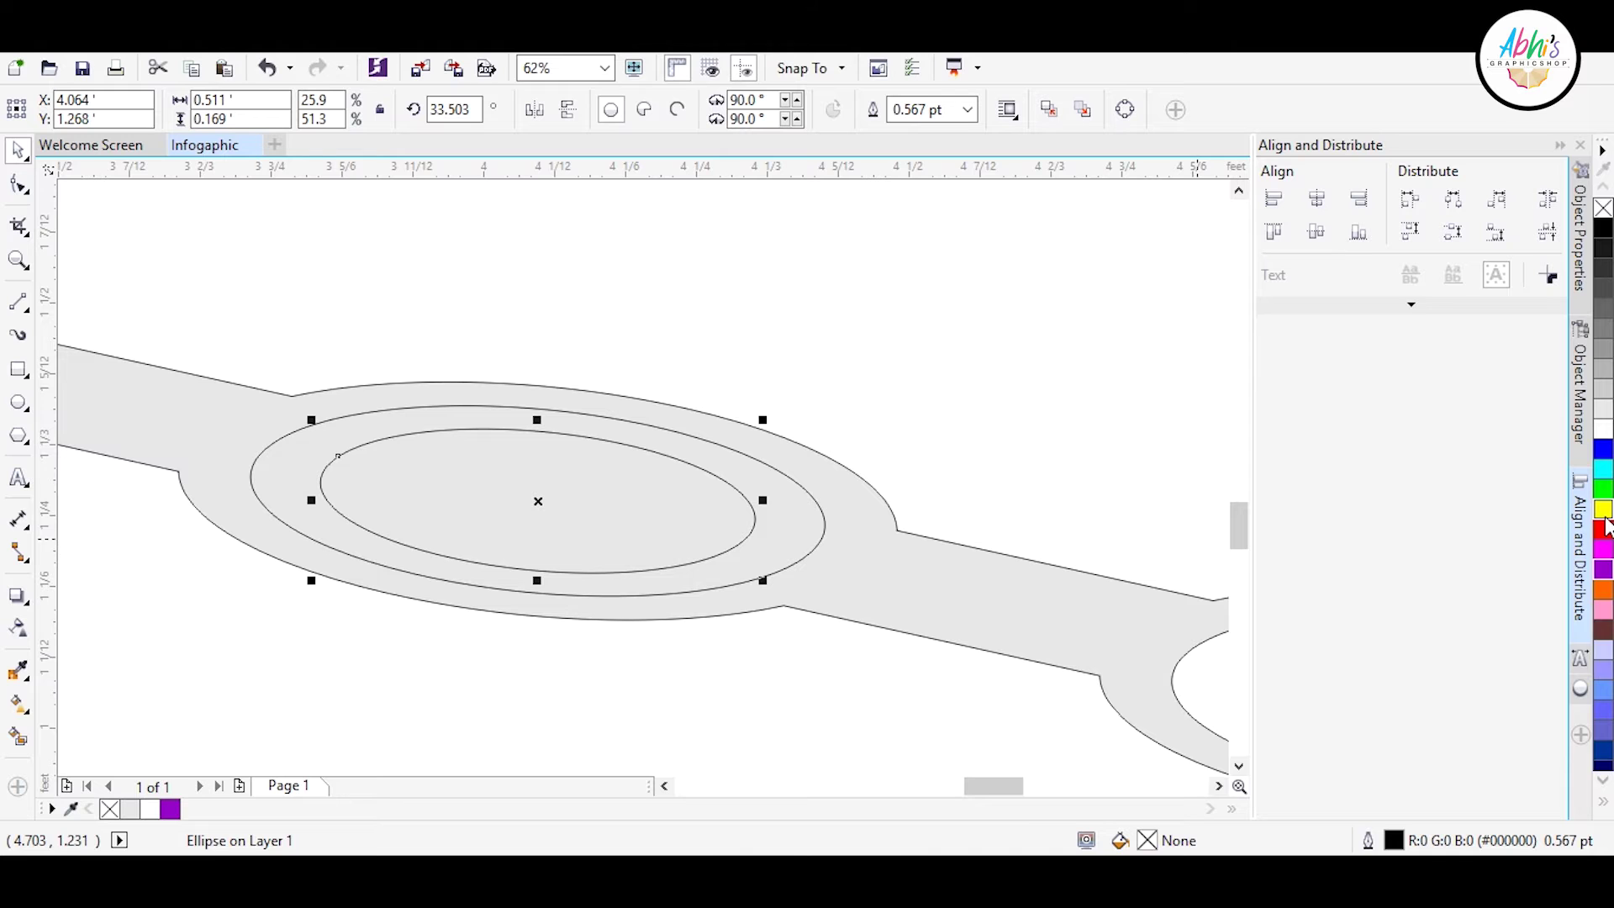
- Fill the fourth, middle and second inner ellipses magenta, green and cyan, with white middle rings
left_click(1605, 548)
key("Tab")
left_click(1603, 429)
scroll(709, 526, "down", 2)
left_click(1604, 496)
scroll(1177, 715, "down", 1)
scroll(696, 577, "up", 1)
left_click(696, 576)
left_click(1605, 468)
key("Tab")
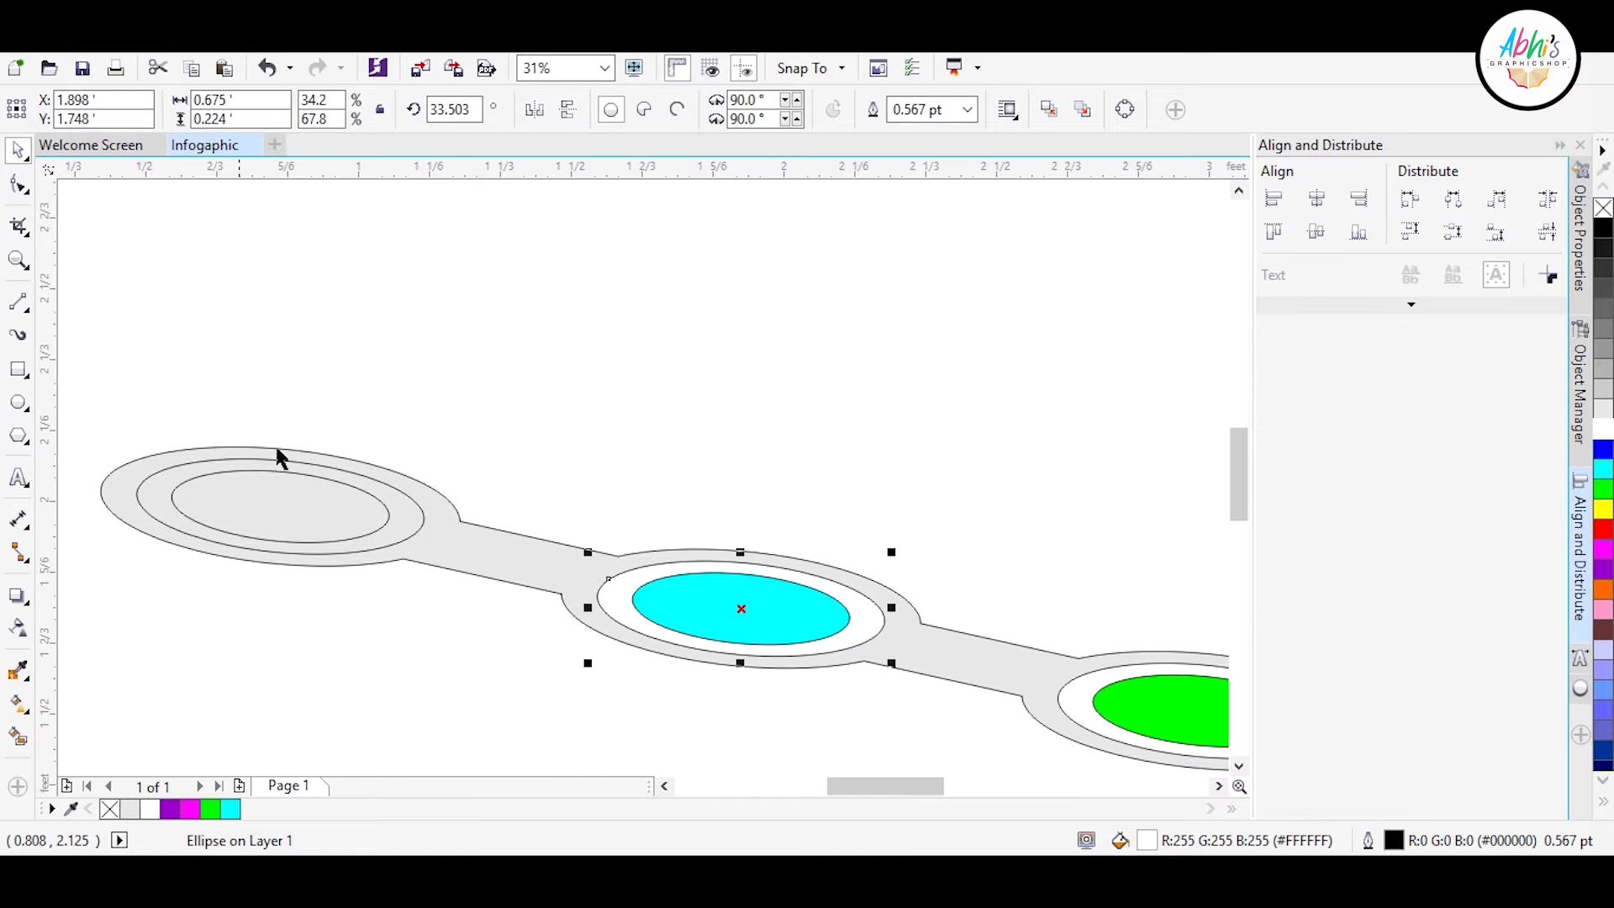
- Fill the leftmost inner ellipse red
left_click(280, 470)
left_click(1604, 528)
key("Tab")
scroll(659, 454, "down", 1)
scroll(747, 559, "up", 1)
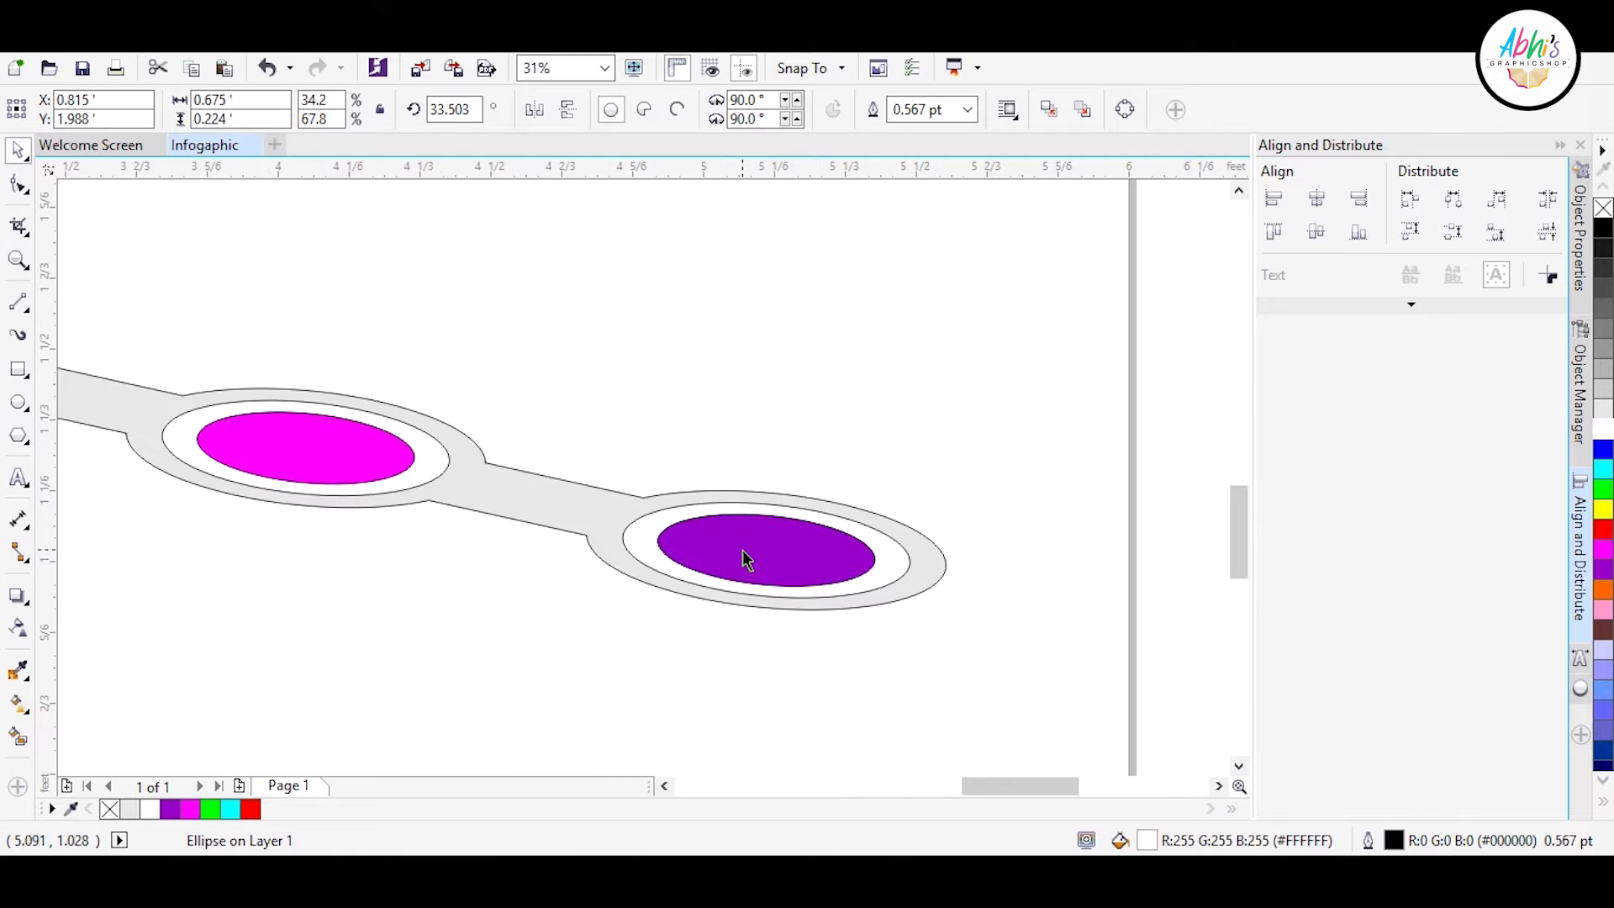
- Lighten the purple inner ellipse and change the magenta one to light pink
left_click(747, 548)
key("shift+F11")
left_click(300, 224)
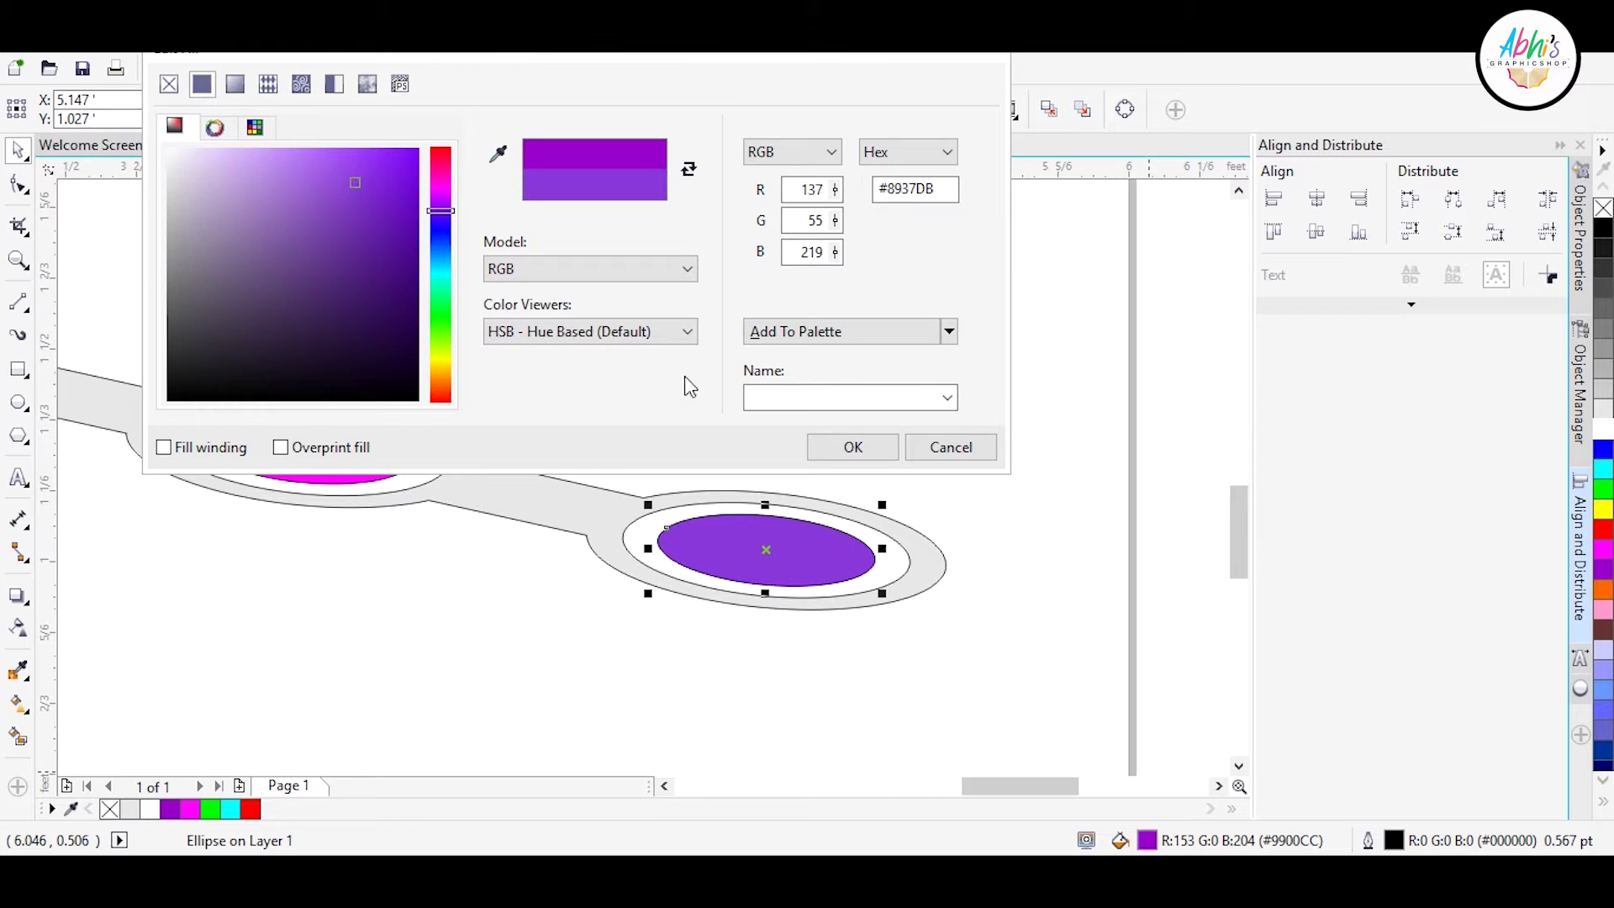
key("Return")
left_click(306, 439)
key("shift+F11")
left_click(298, 151)
key("Return")
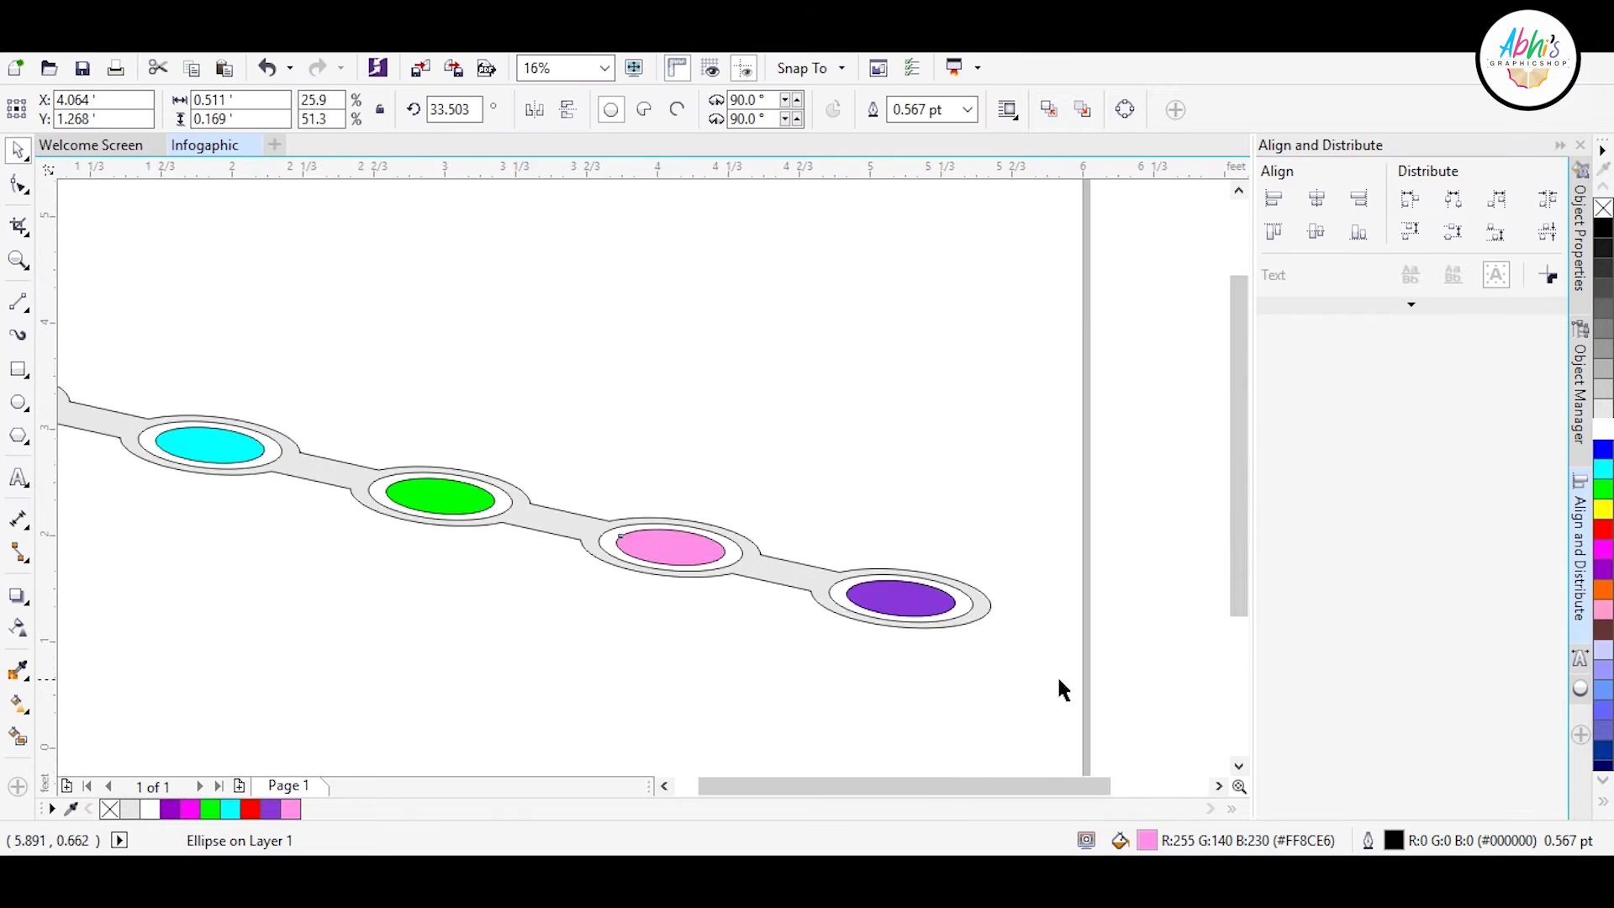
scroll(1059, 685, "up", 1)
left_click(641, 520)
- Change the green to a darker sea green and the cyan to a lighter sky blue
key("shift+F11")
left_click(441, 291)
left_click(361, 180)
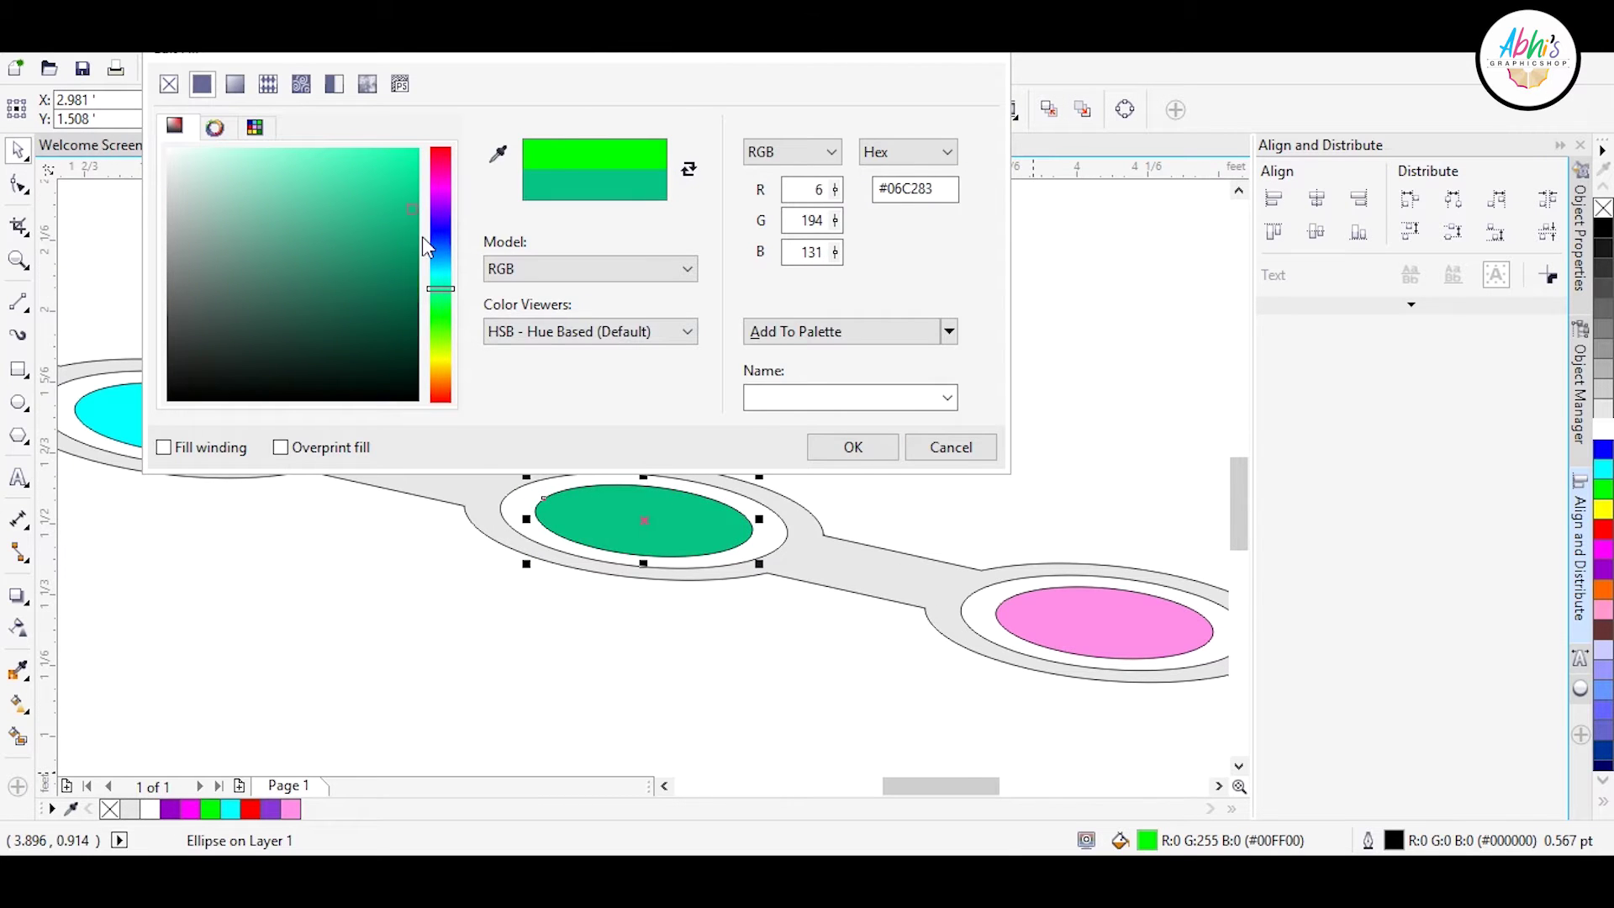
key("Return")
scroll(641, 496, "left", 3)
left_click(640, 496)
key("shift+F11")
left_click_drag(417, 190, 315, 164)
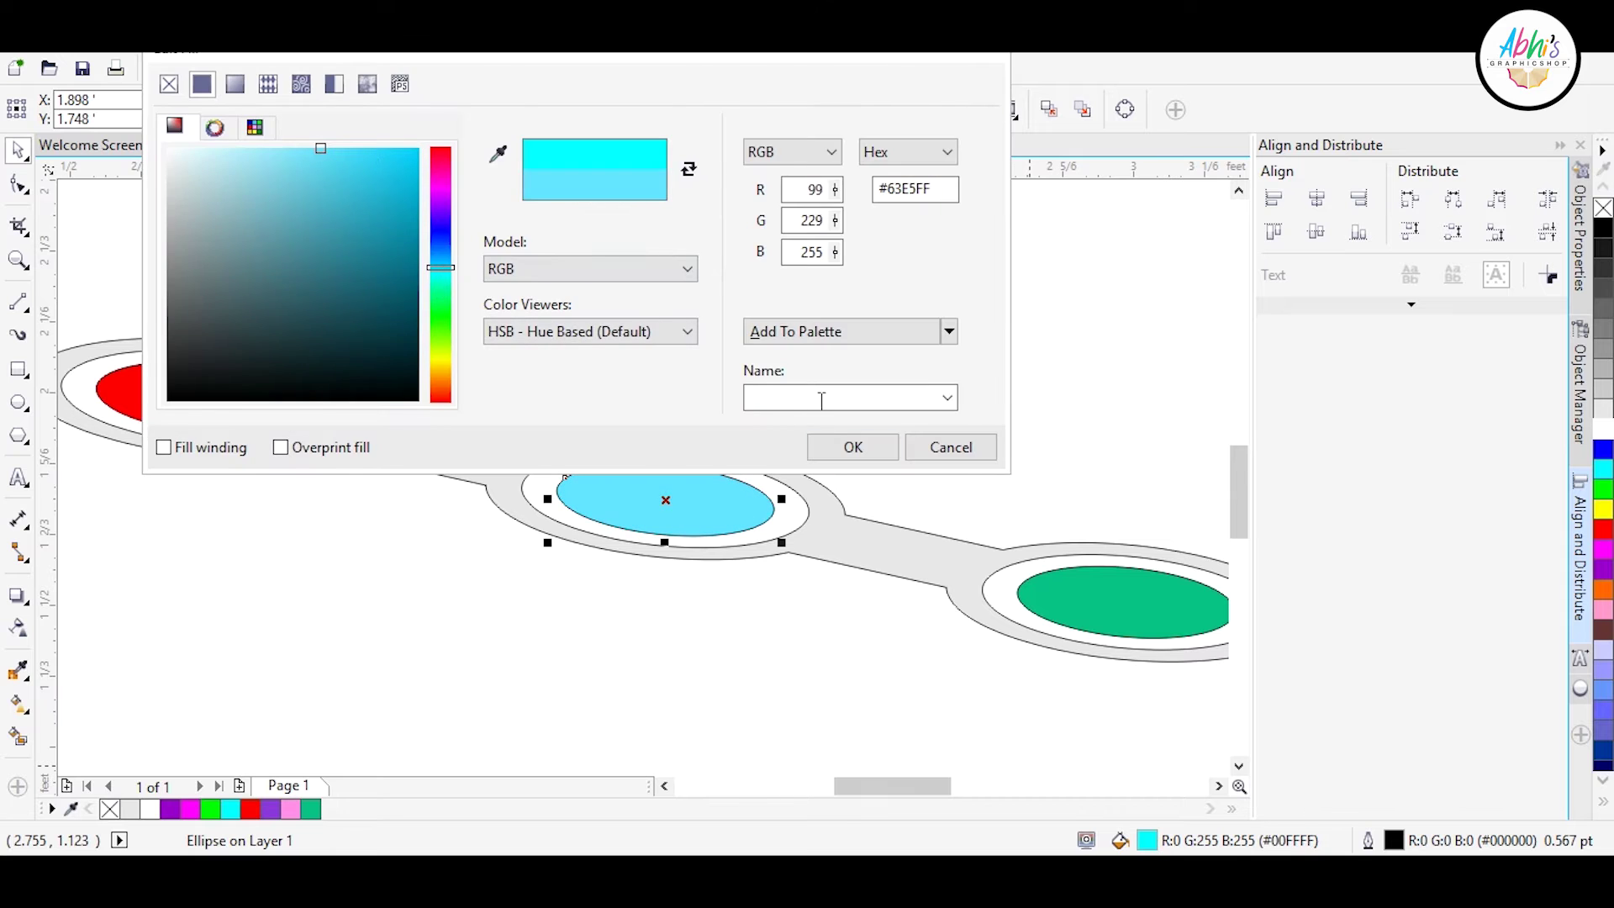
key("Return")
left_click(205, 389)
- Set the red inner ellipse to a deeper brick shade
key("shift+F11")
left_click(348, 204)
left_click(850, 446)
scroll(1067, 631, "down", 2)
scroll(967, 631, "left", 1)
scroll(847, 631, "down", 2)
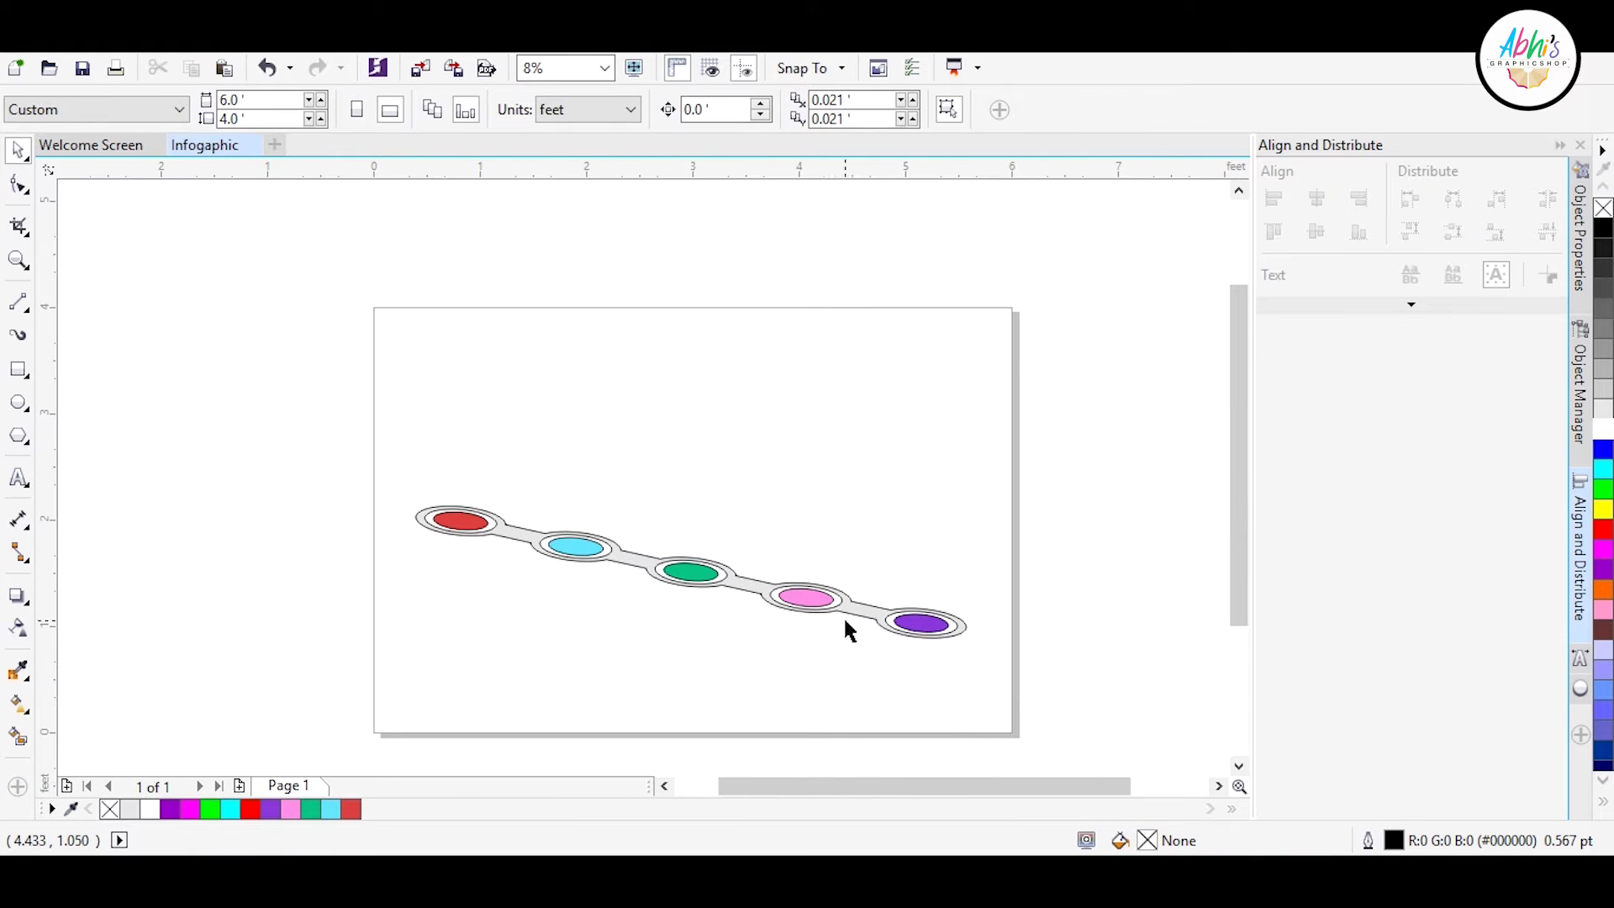
- Add a page-sized background with a vertical white-to-pale-blue fountain fill
double_click(21, 372)
key("g")
left_click_drag(752, 724, 752, 331)
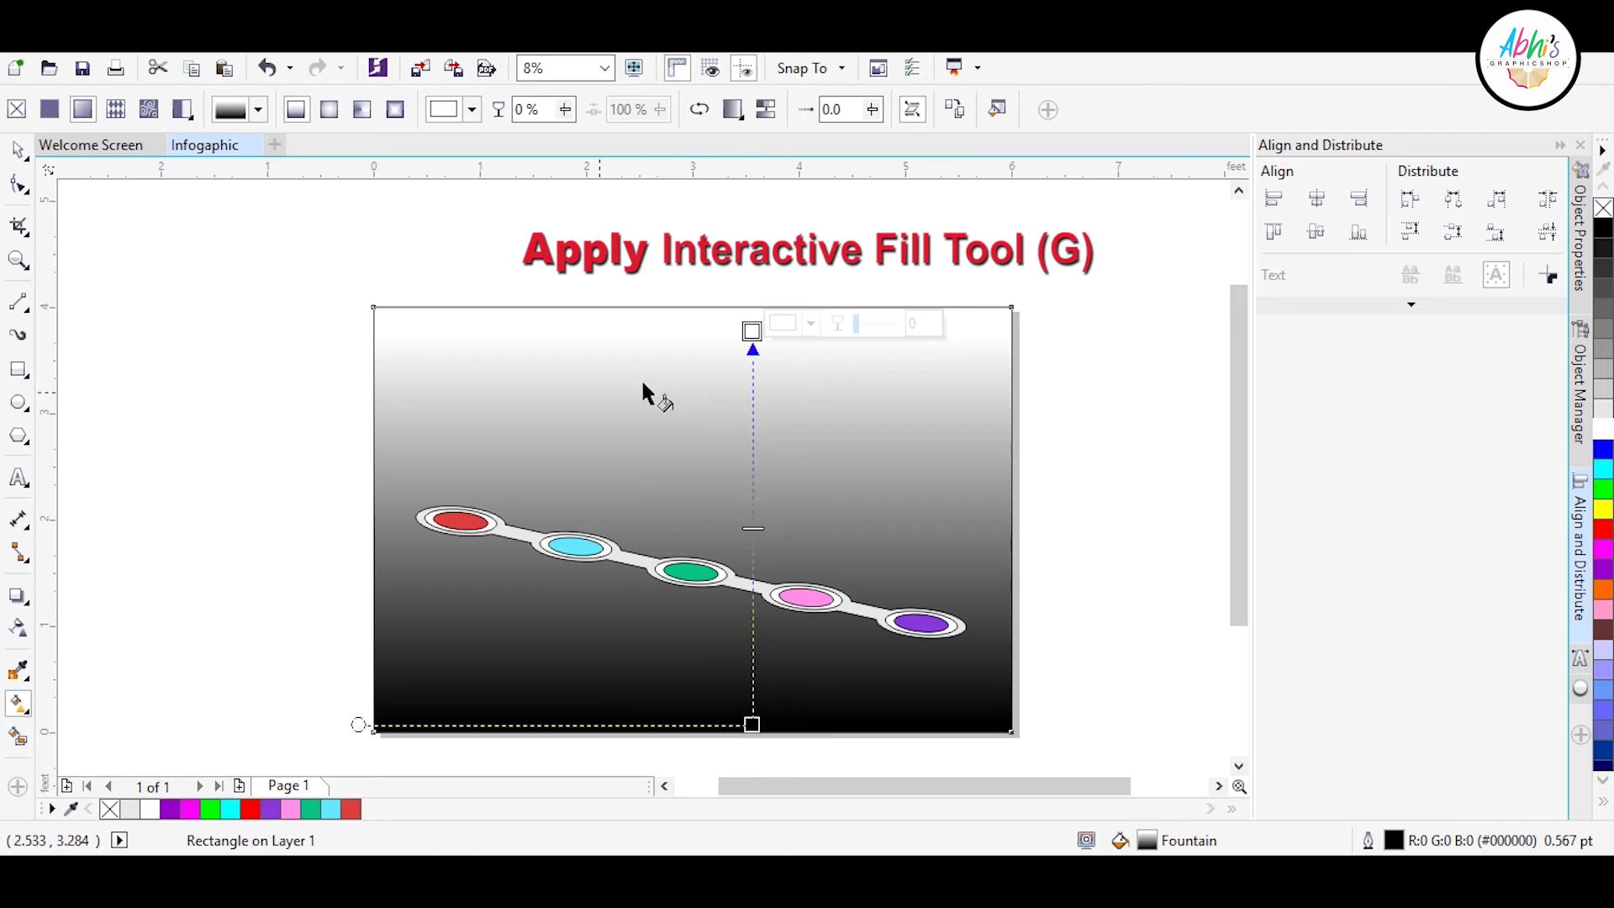
left_click(18, 150)
left_click(731, 696)
key("g")
left_click(753, 723)
left_click(811, 716)
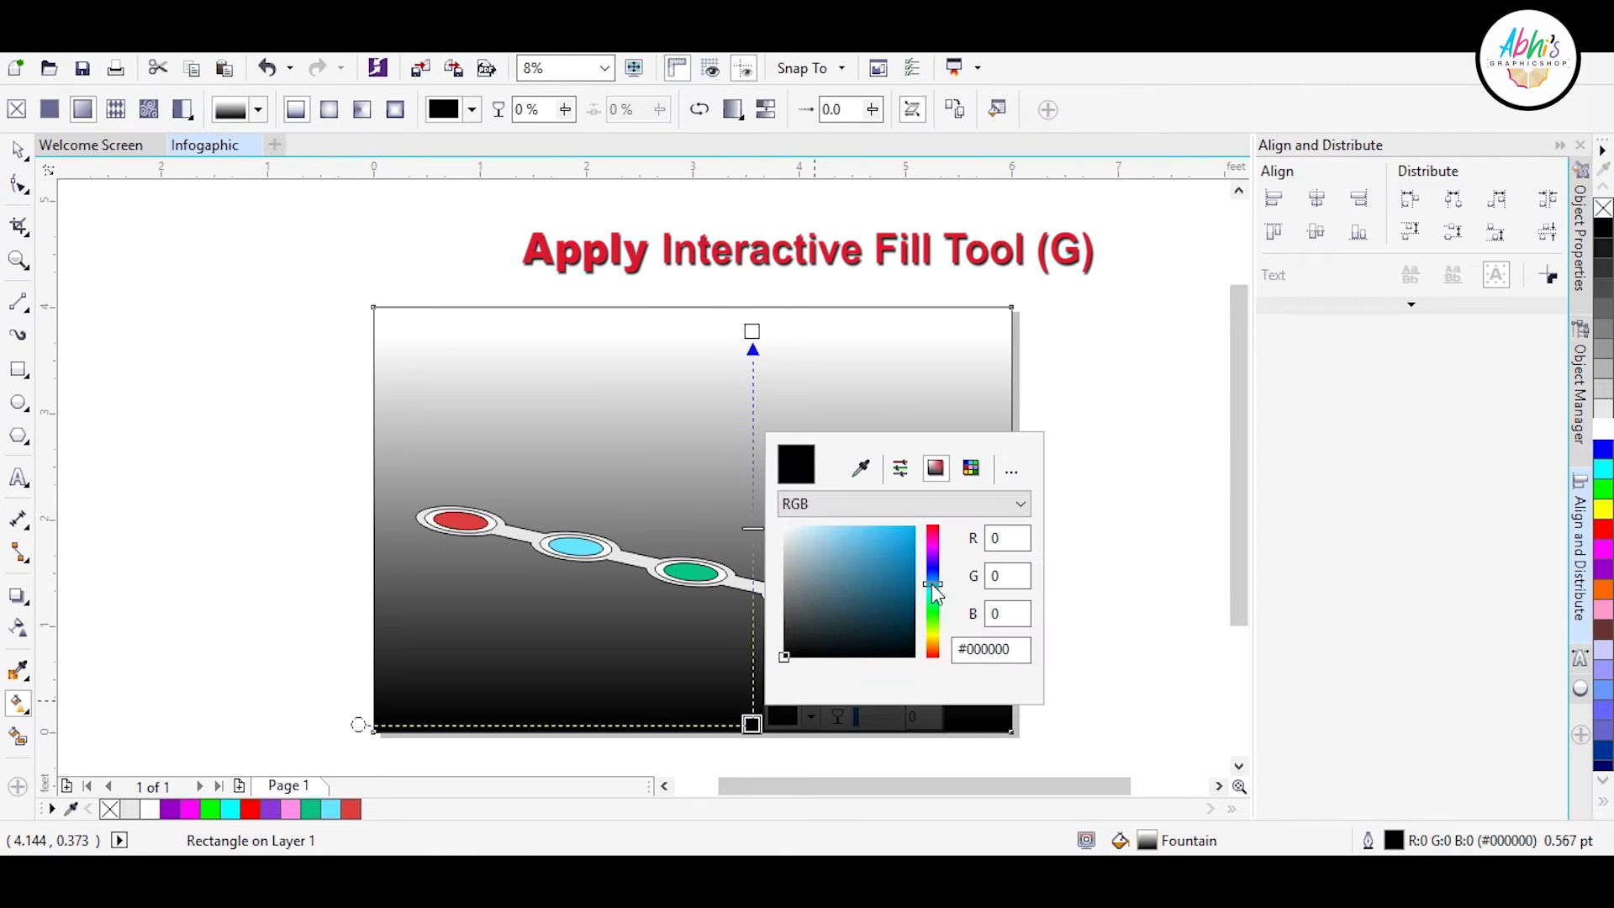
left_click_drag(790, 542, 797, 536)
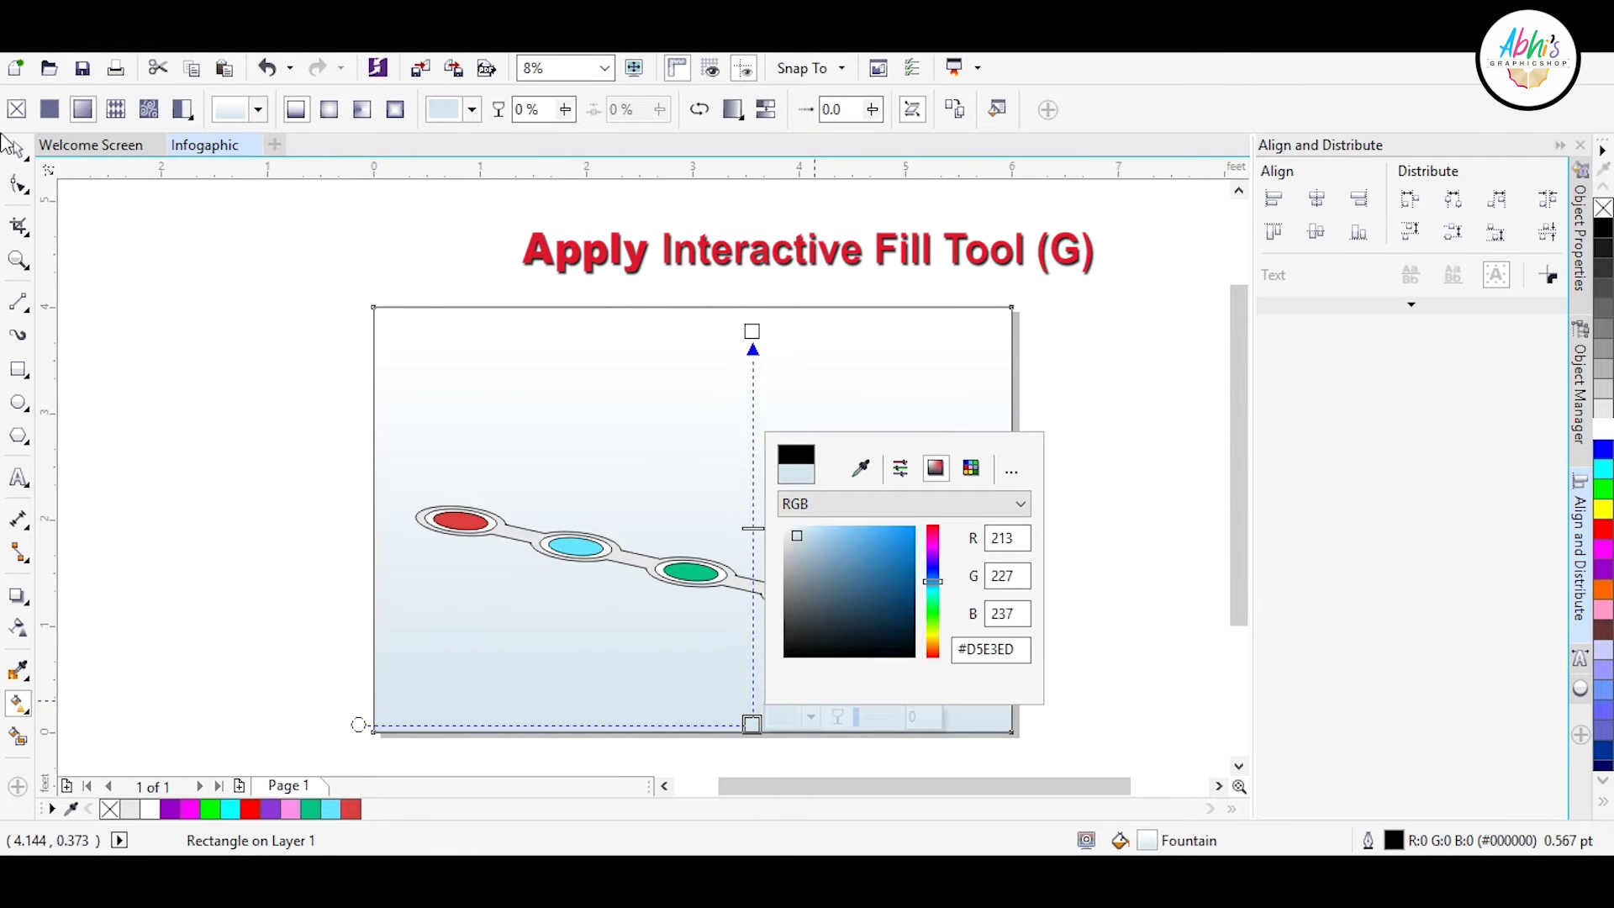
left_click(623, 395)
- Fill the connecting chain curve pale blue with no outline
key("space")
key("ctrl+a")
left_click(975, 618)
left_click(18, 670)
- Darken the band's fill to blue-grey #B3CBDB
left_click(1051, 788)
double_click(1145, 840)
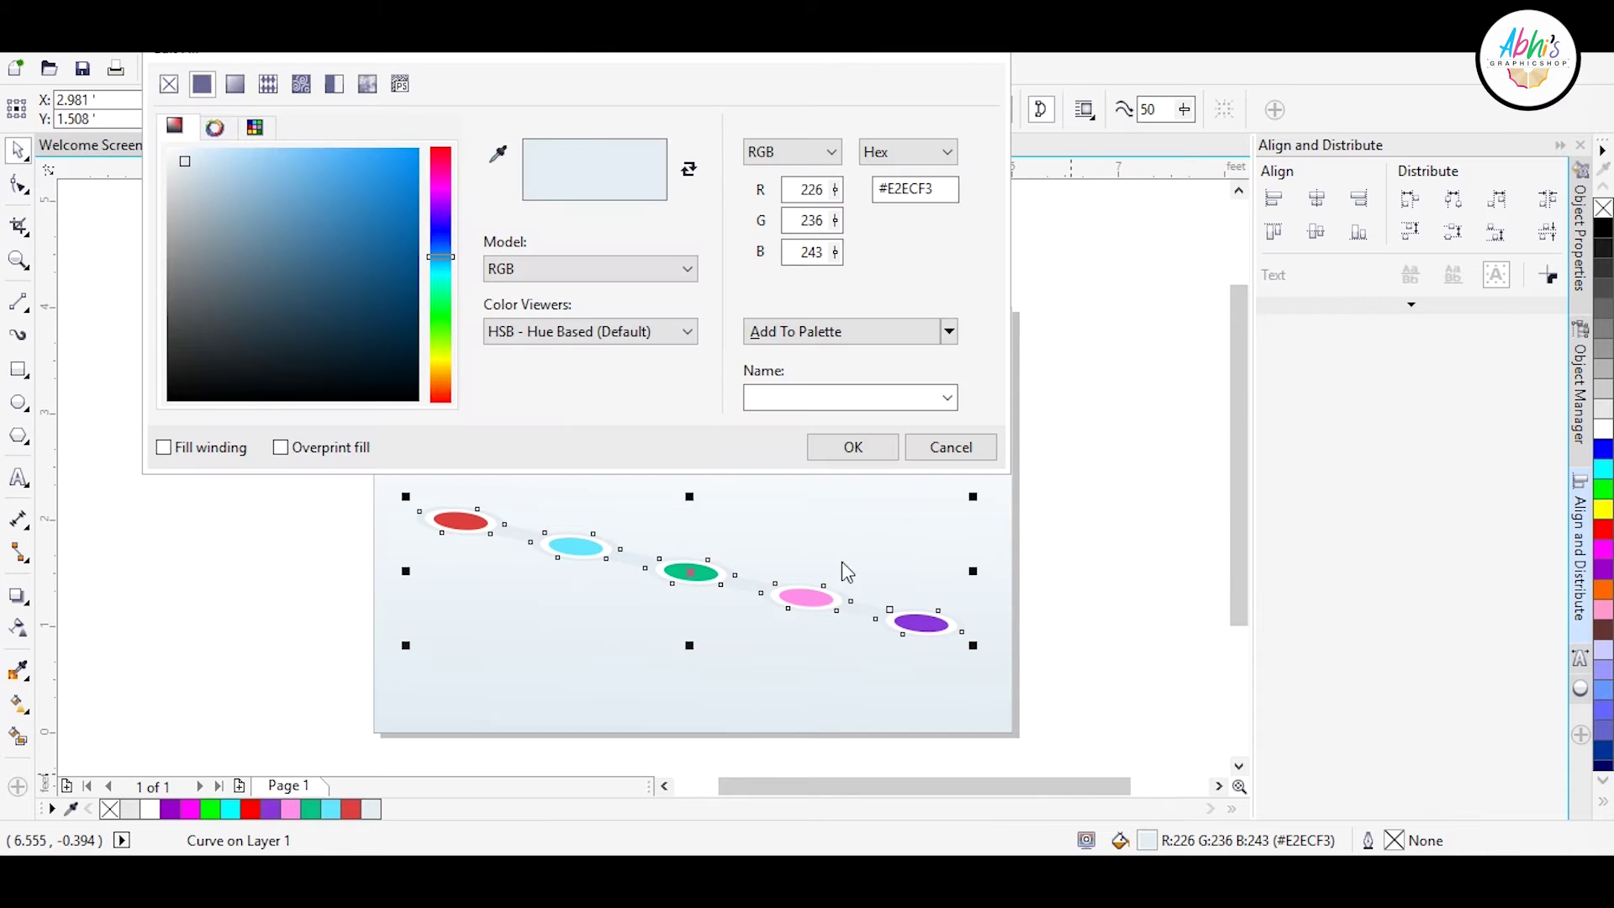
left_click_drag(193, 160, 213, 185)
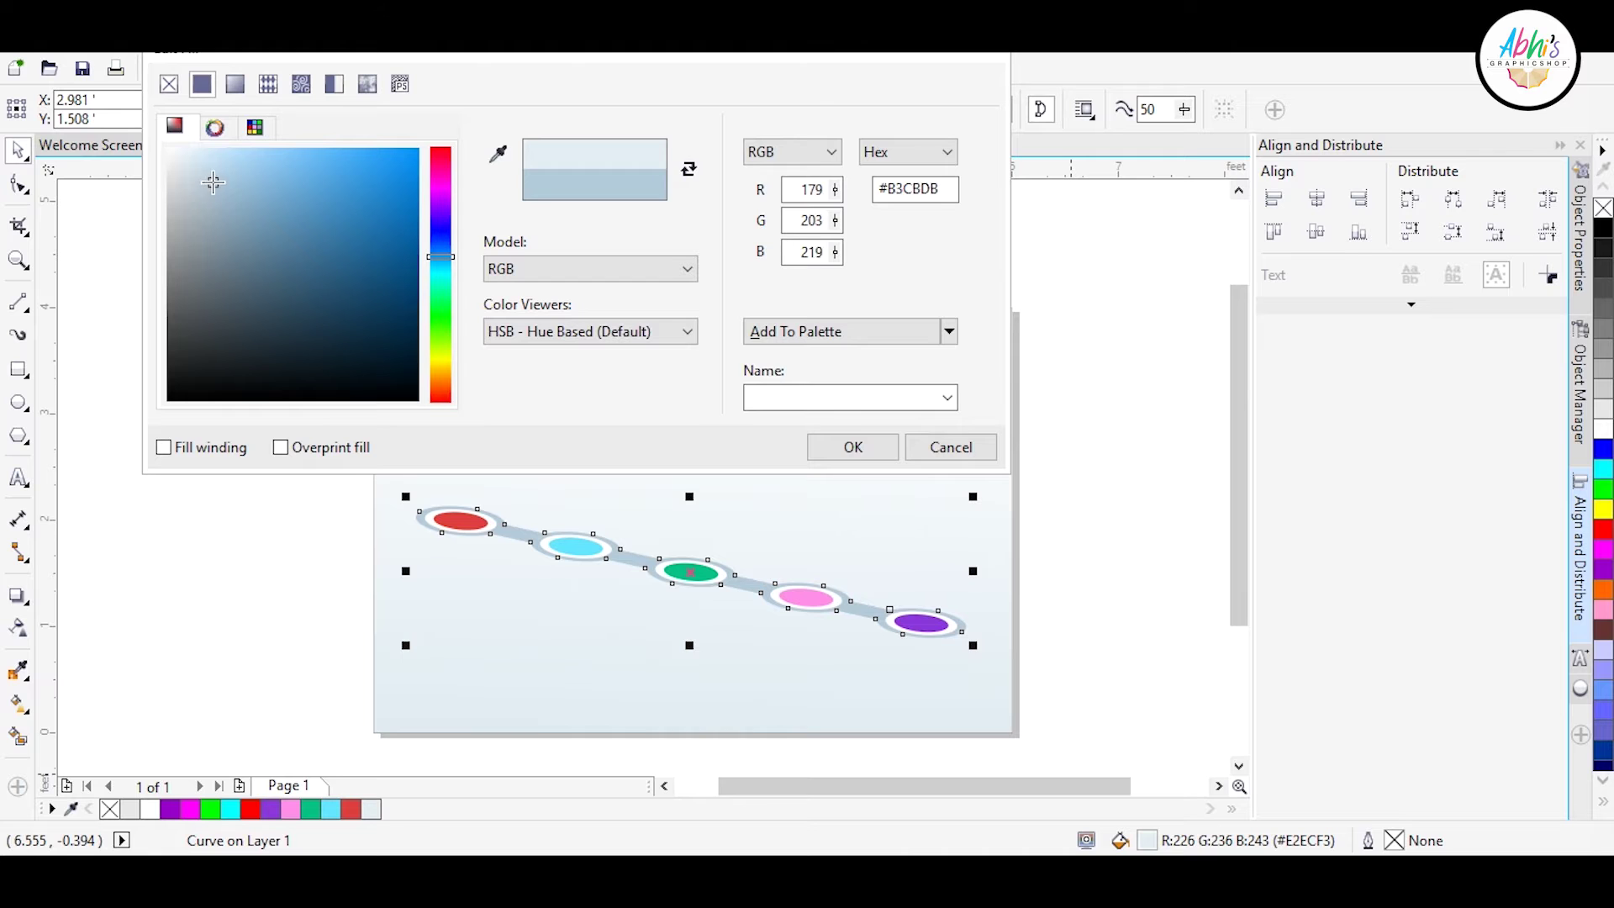
key("Return")
key("Escape")
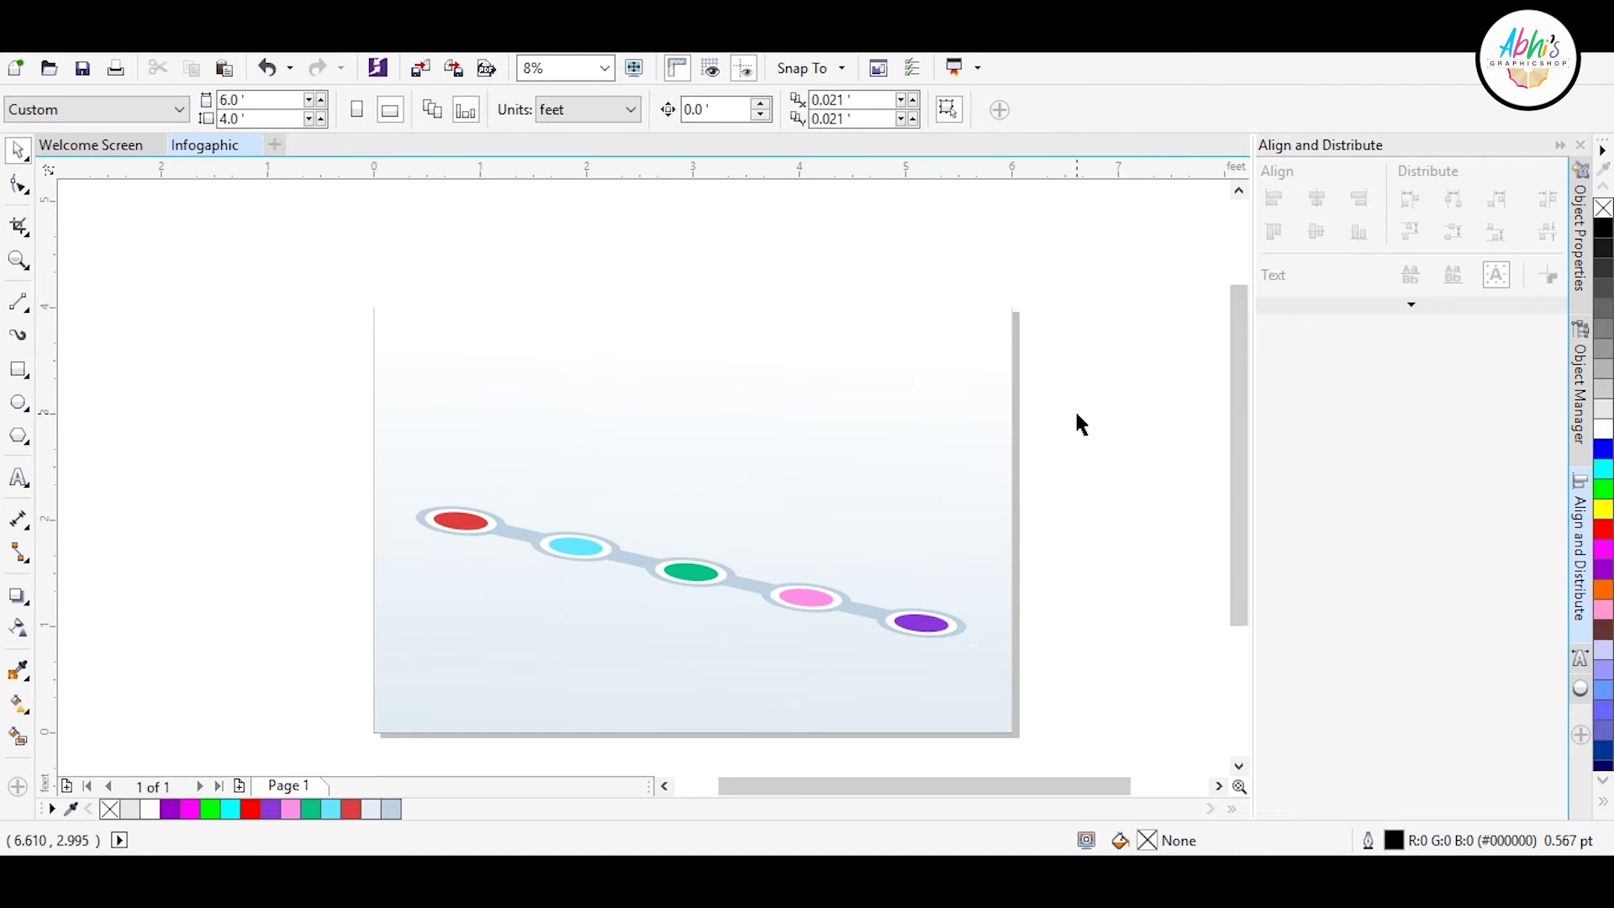
key("F6")
scroll(1075, 408, "up", 2)
- Draw a rounded square above the timeline with a smaller copy scaled inside it
left_click_drag(538, 341, 709, 493)
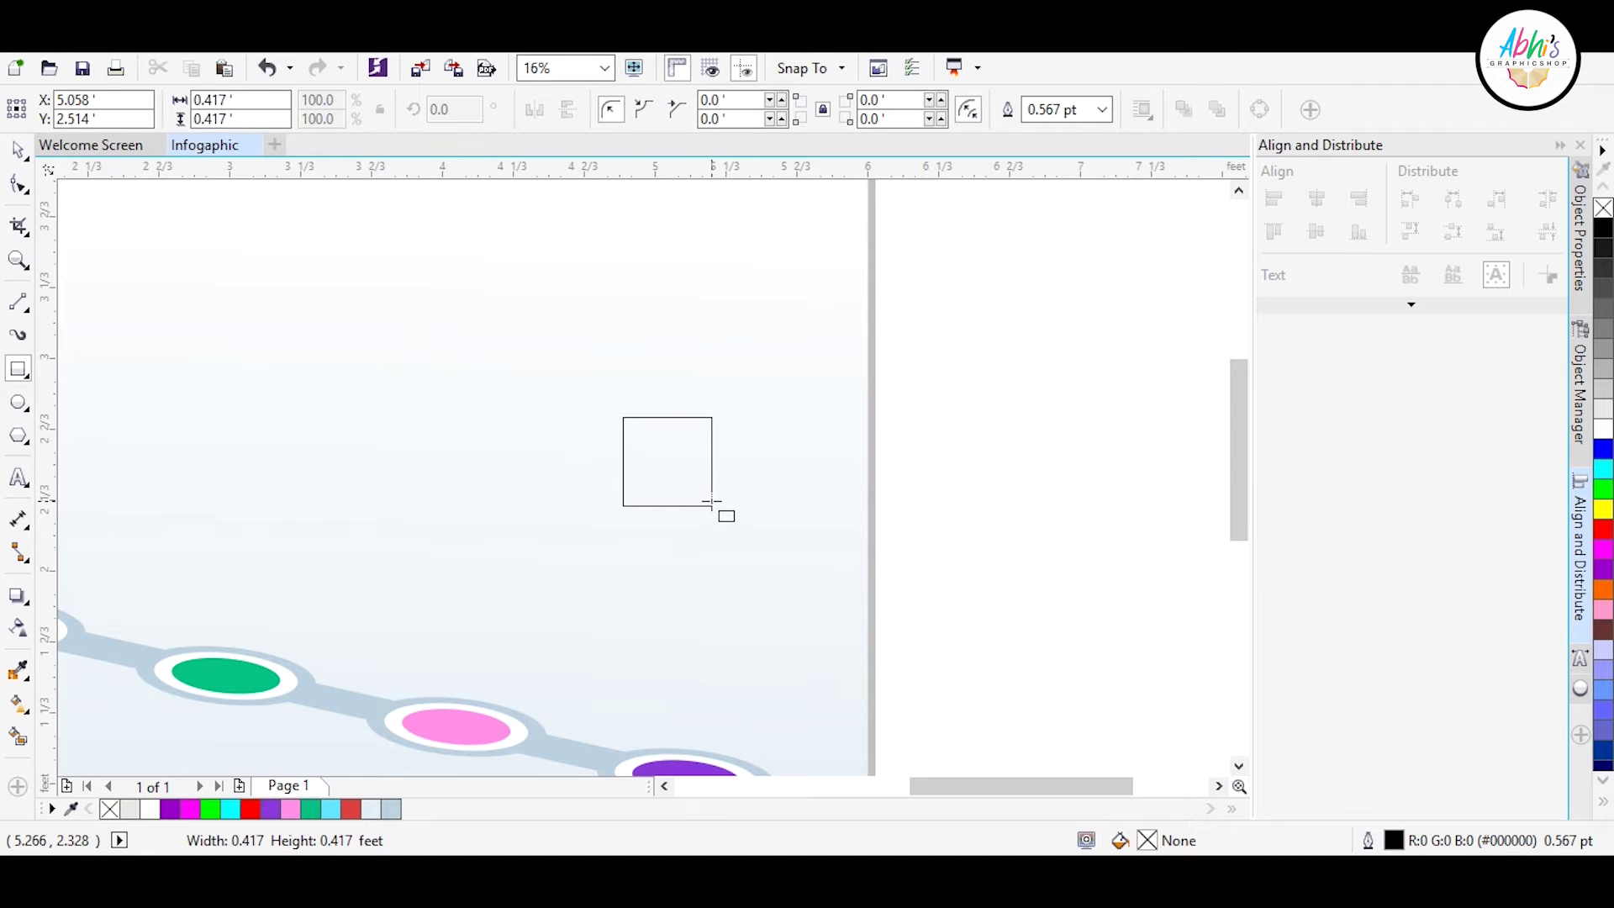
scroll(602, 469, "up", 1)
scroll(795, 391, "up", 1)
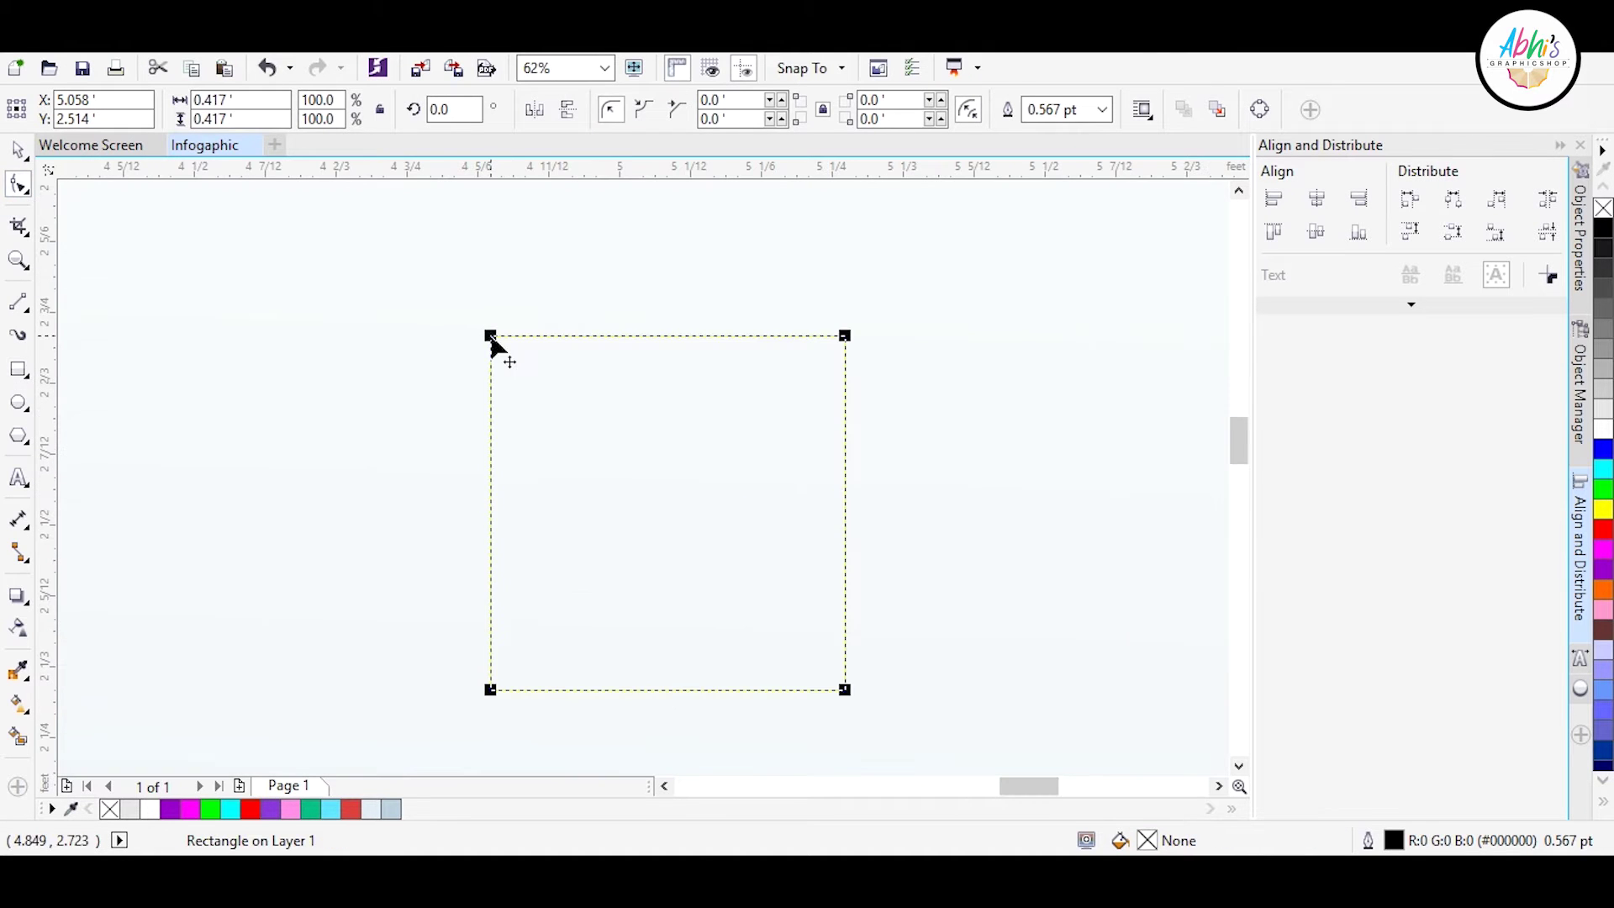
left_click_drag(491, 337, 521, 337)
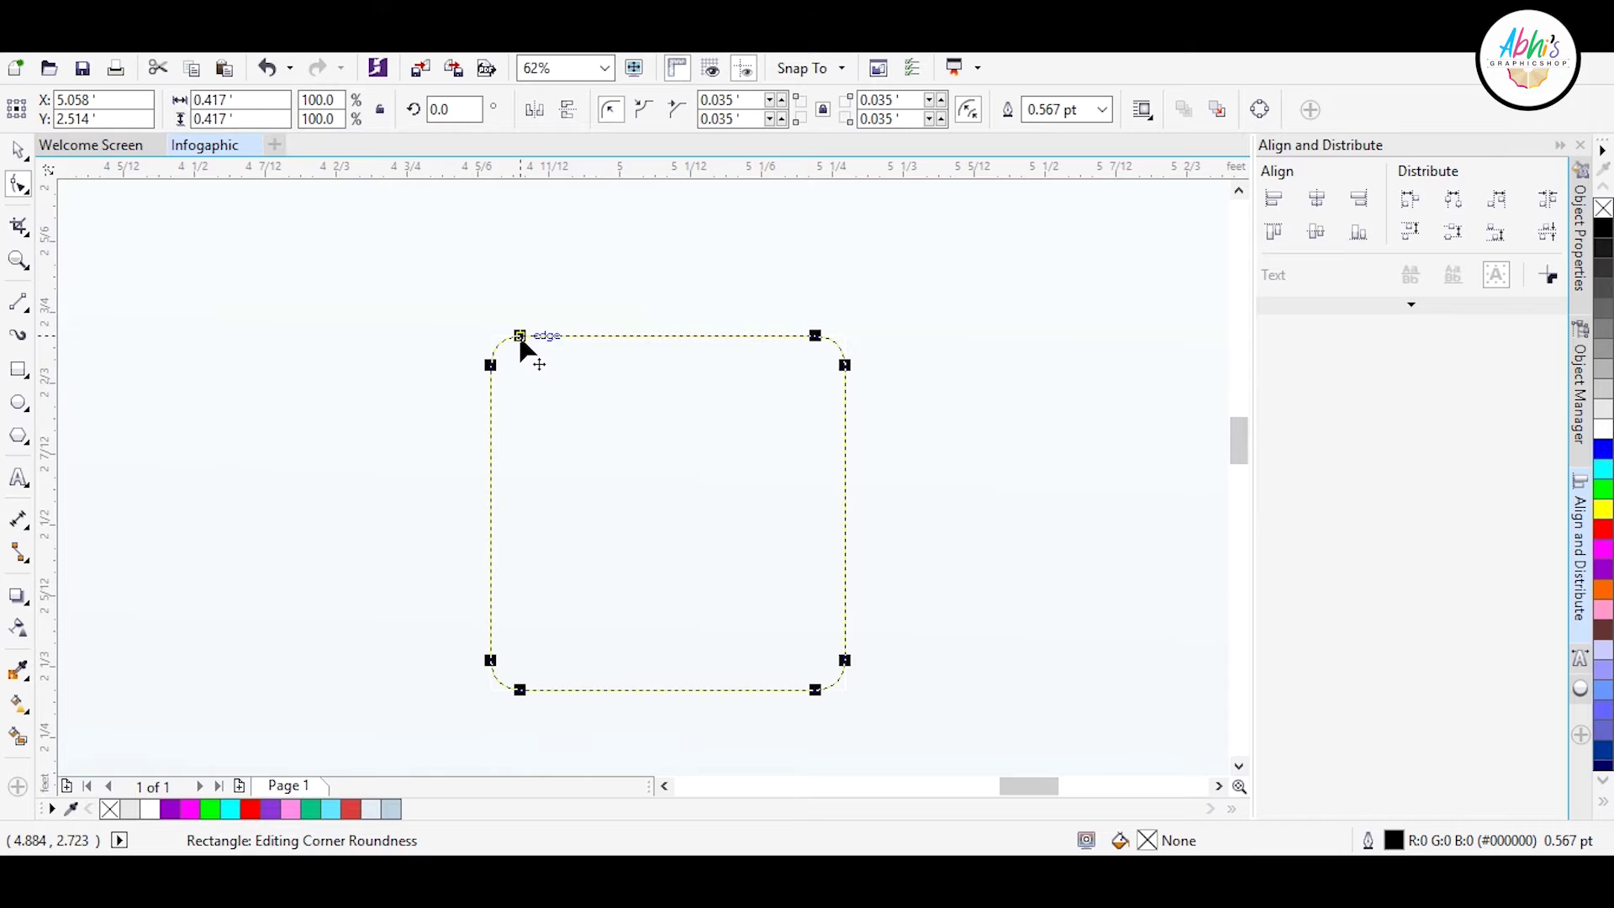
left_click(20, 152)
left_click_drag(856, 326, 818, 354)
left_click_drag(513, 335, 538, 336)
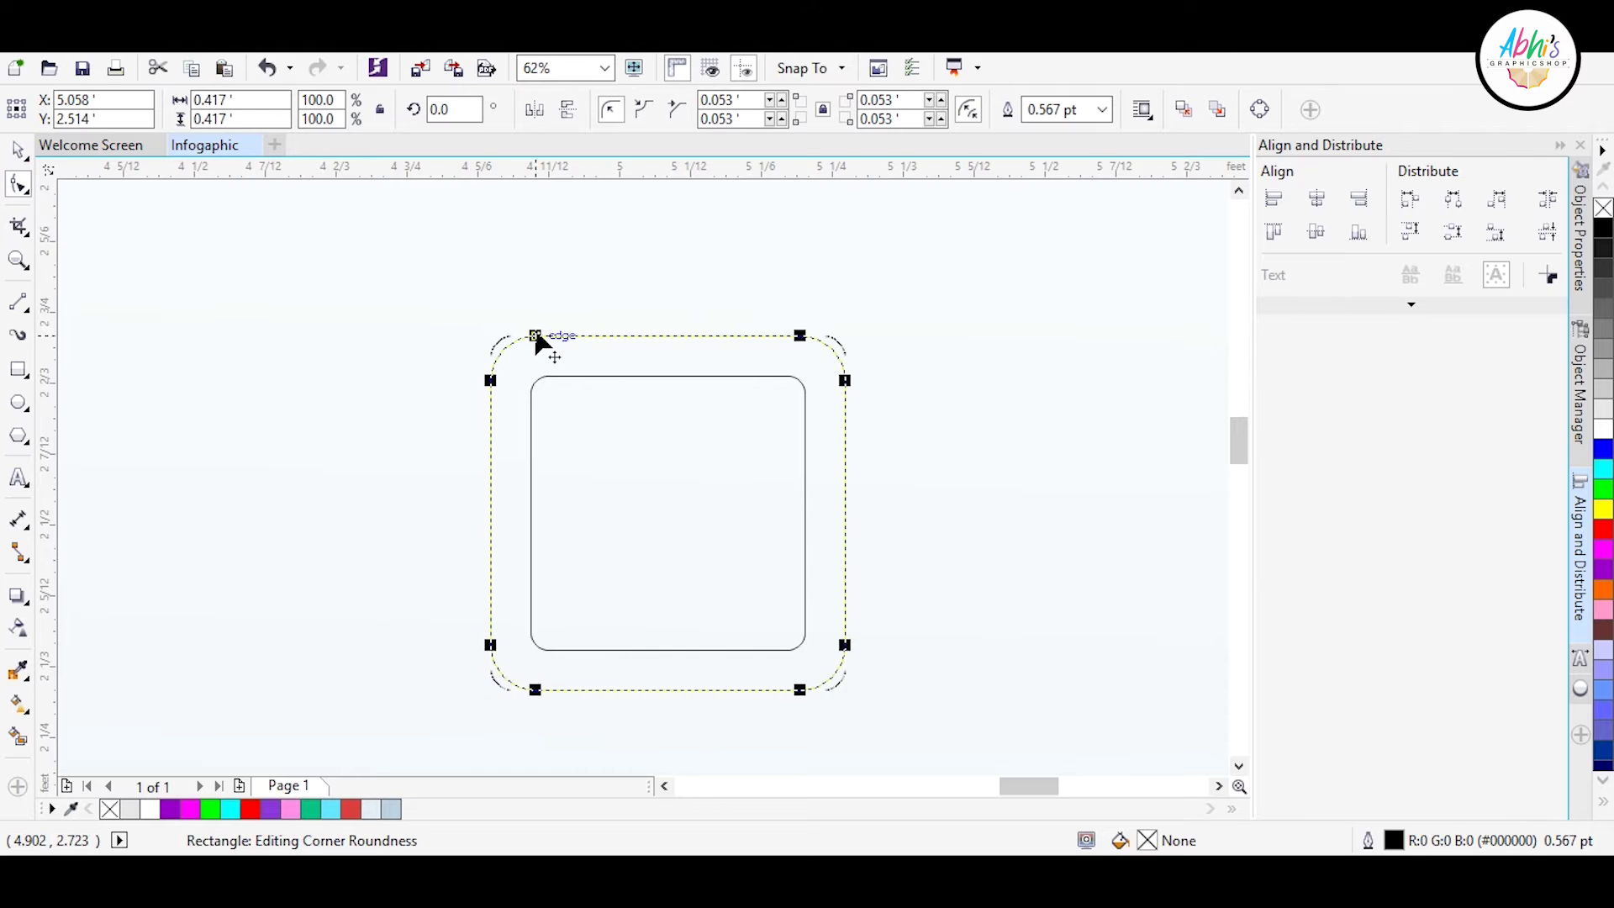
- Resize the inner square within the frame and reduce its corner rounding
left_click(20, 152)
left_click(735, 429)
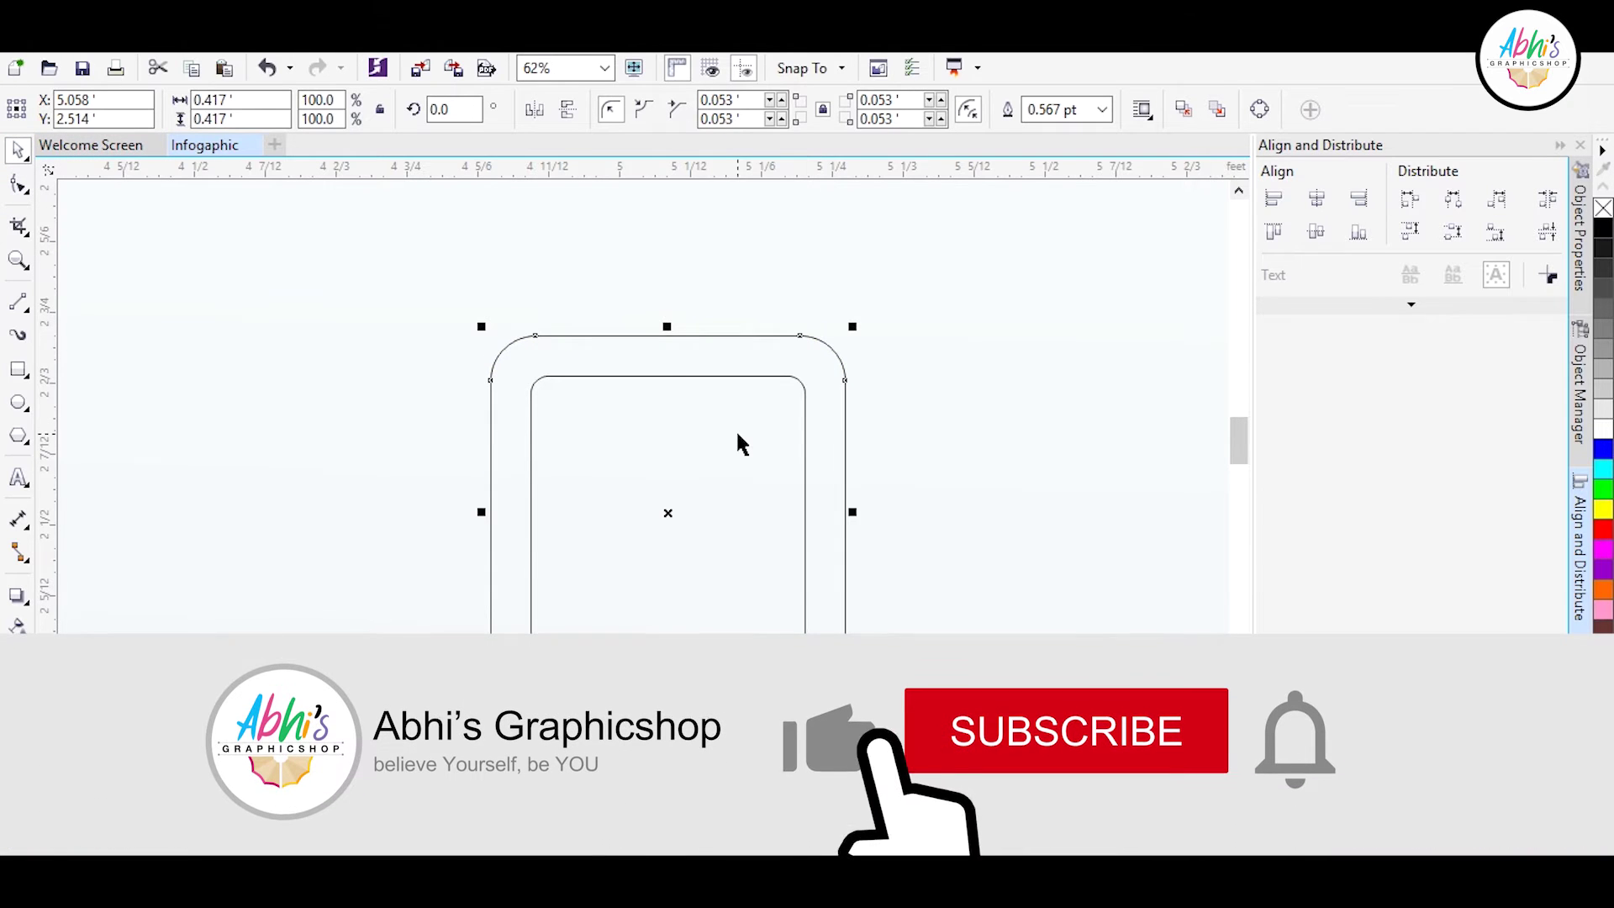
scroll(730, 375, "up", 1)
left_click_drag(885, 368, 874, 379)
scroll(259, 435, "up", 3)
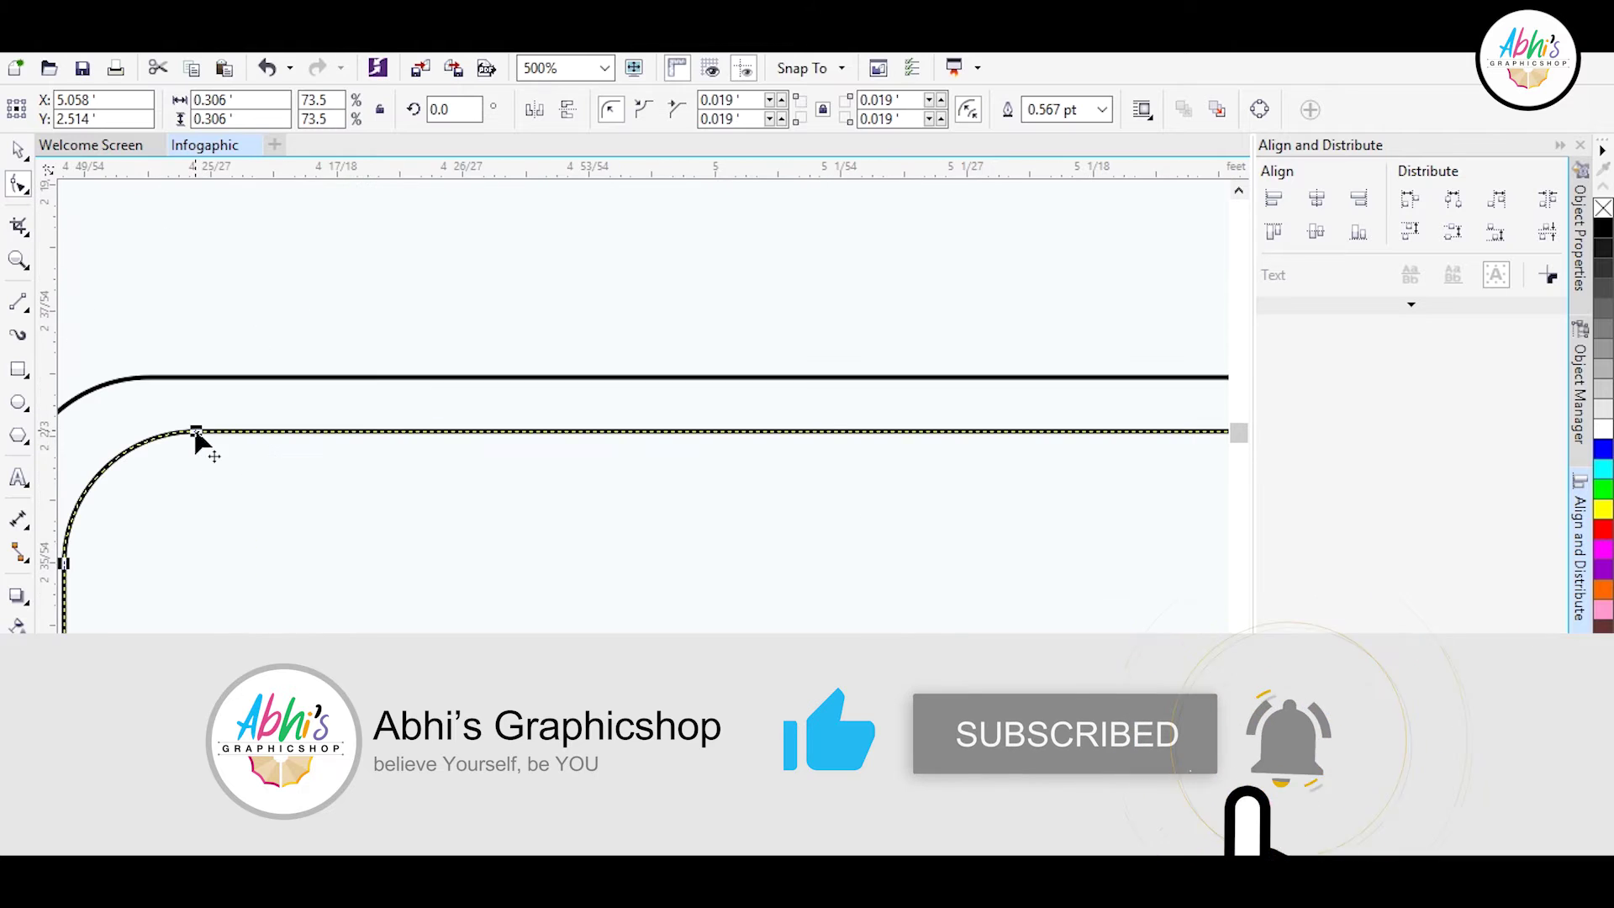
scroll(588, 362, "down", 2)
left_click_drag(397, 376, 403, 389)
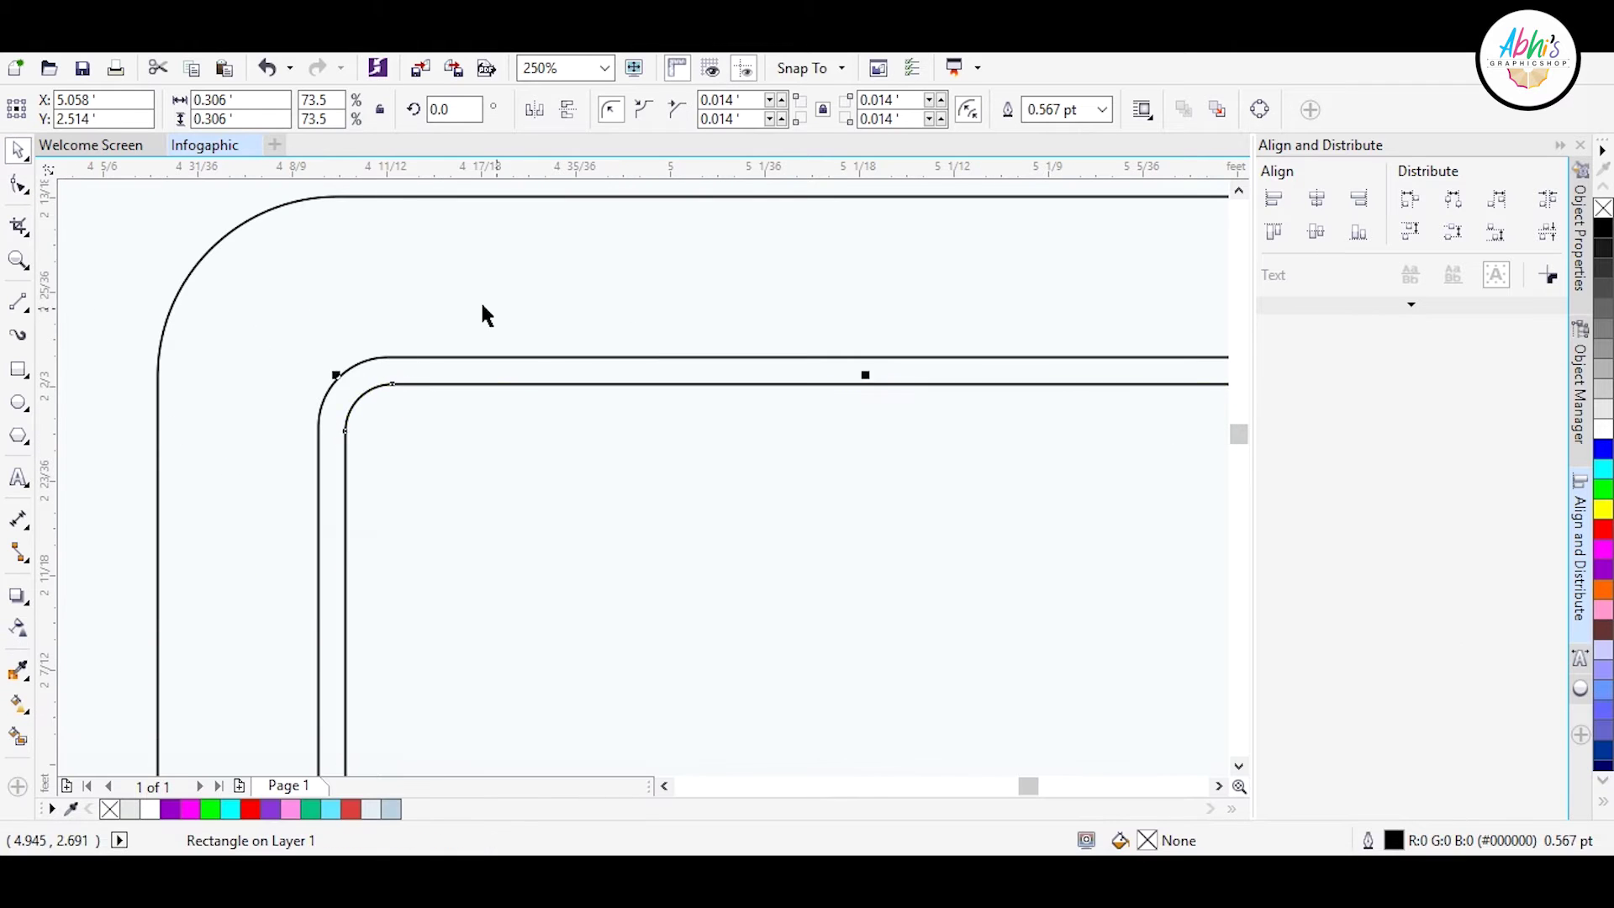
scroll(483, 318, "down", 1)
- Give the inner square a vertical, near-white fountain fill
left_click(19, 703)
left_click_drag(512, 761, 512, 541)
scroll(512, 541, "down", 1)
left_click_drag(566, 472, 567, 444)
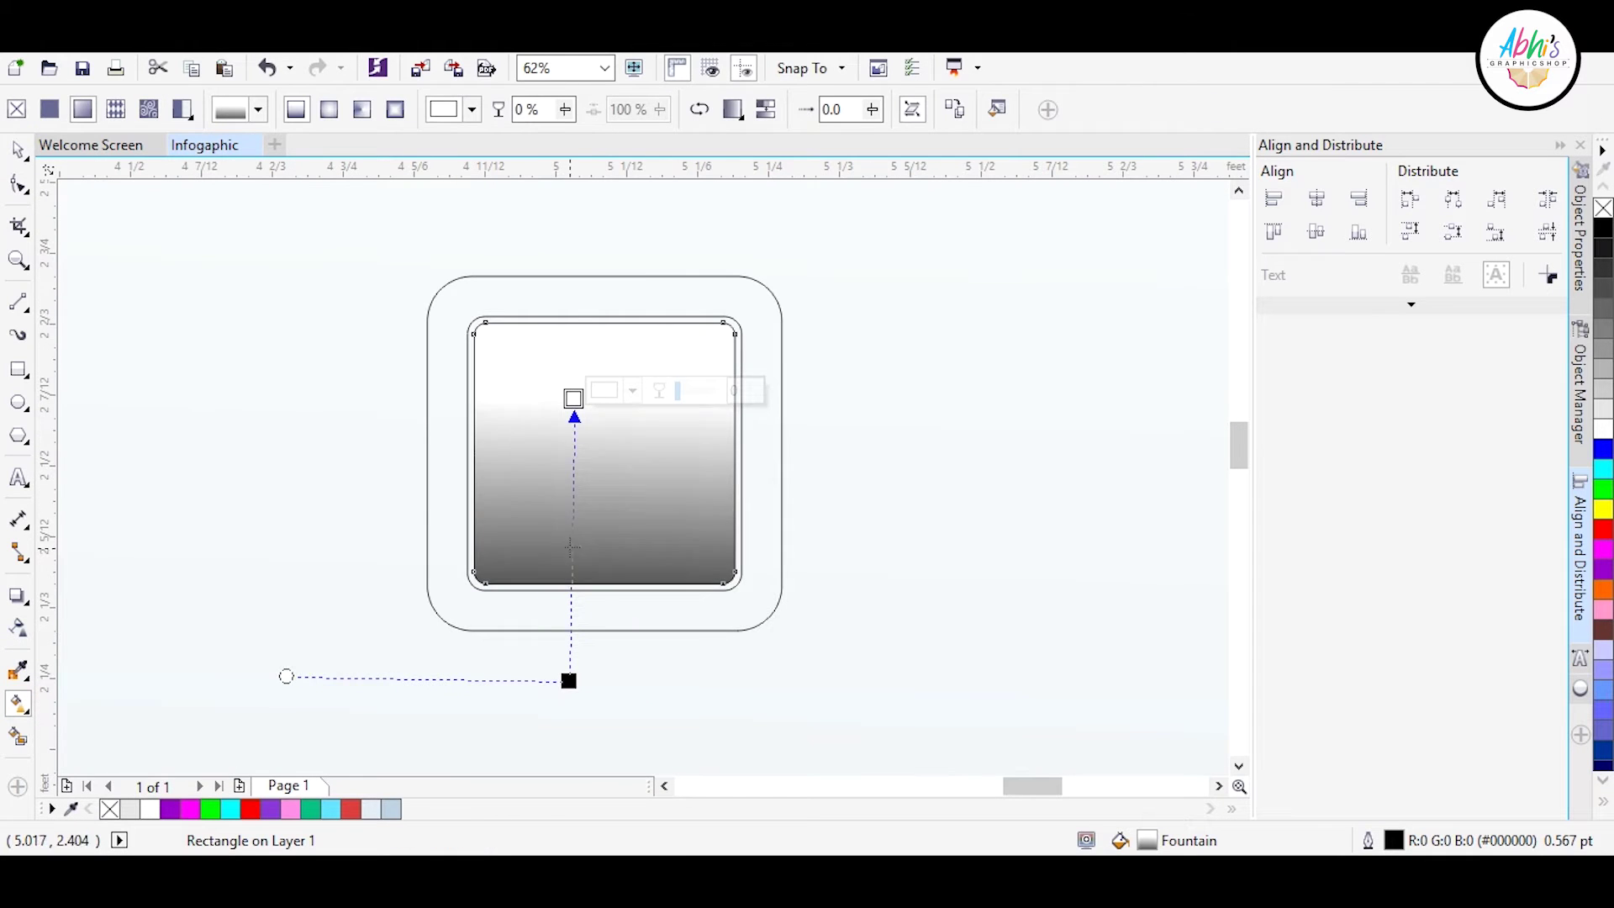
left_click_drag(568, 681, 562, 711)
left_click_drag(567, 444, 563, 380)
left_click_drag(563, 710, 565, 630)
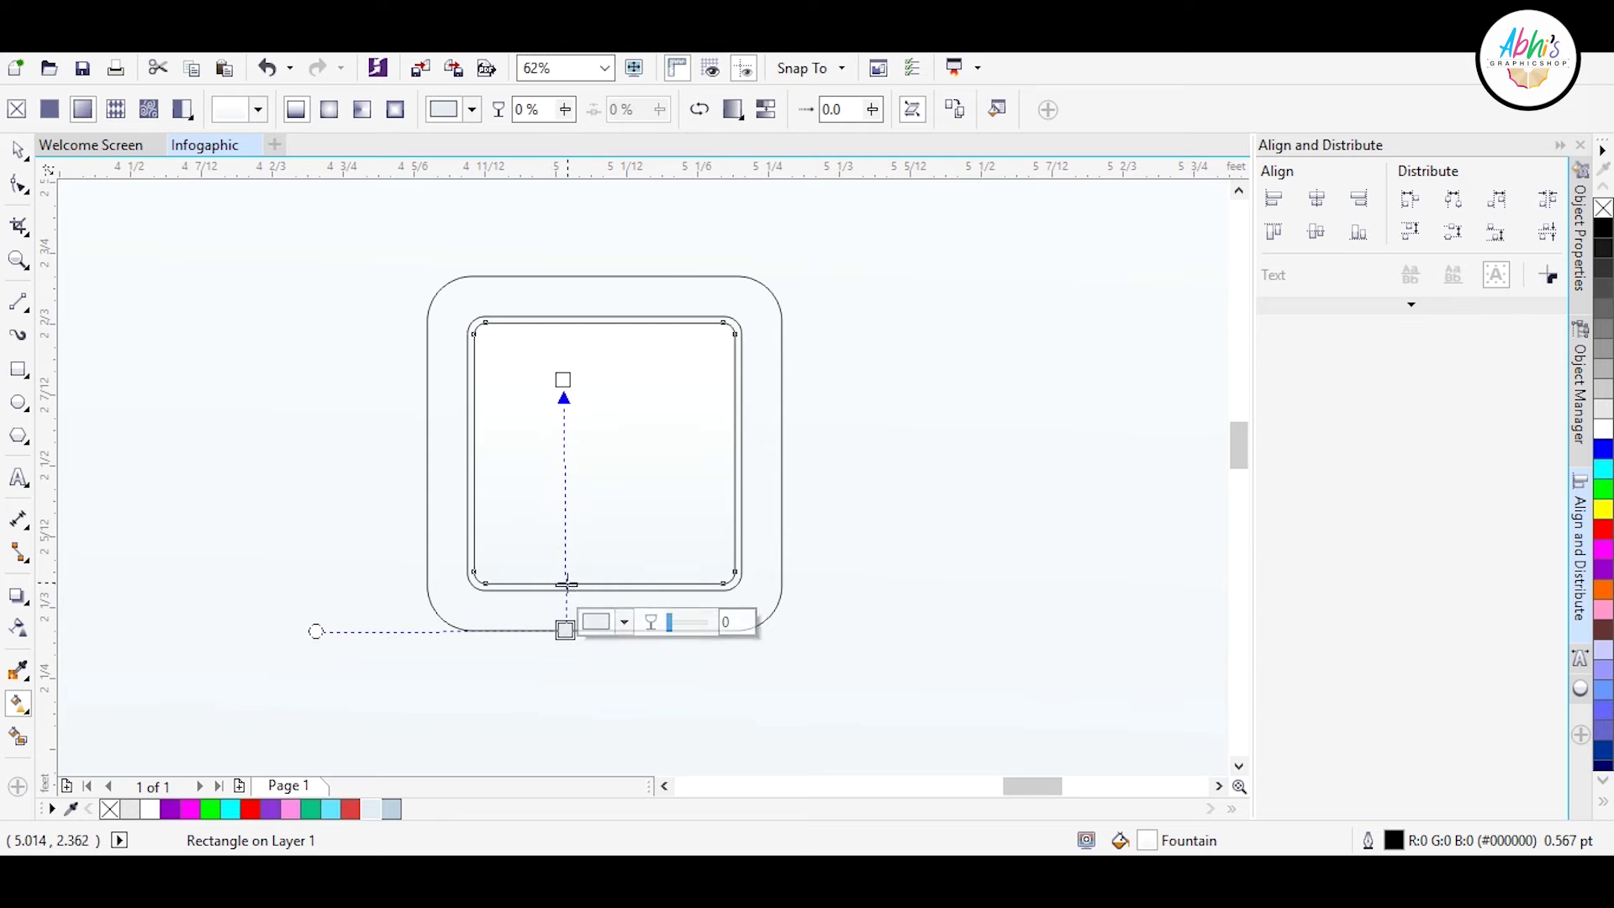
left_click(16, 185)
scroll(694, 296, "up", 3)
scroll(757, 252, "down", 1)
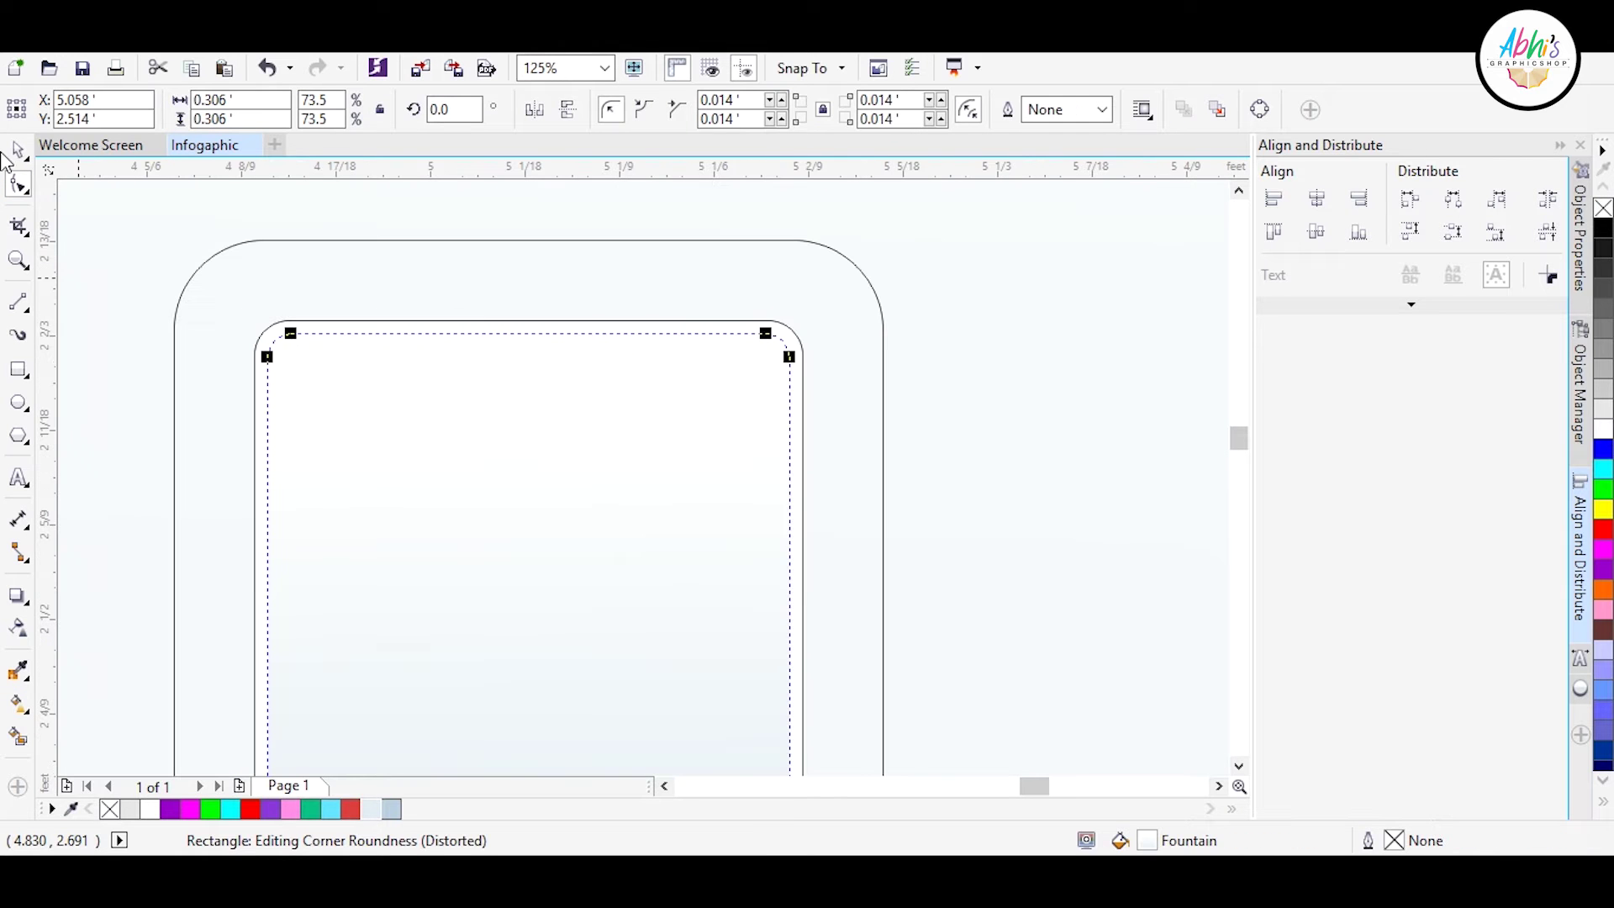
scroll(1034, 422, "down", 2)
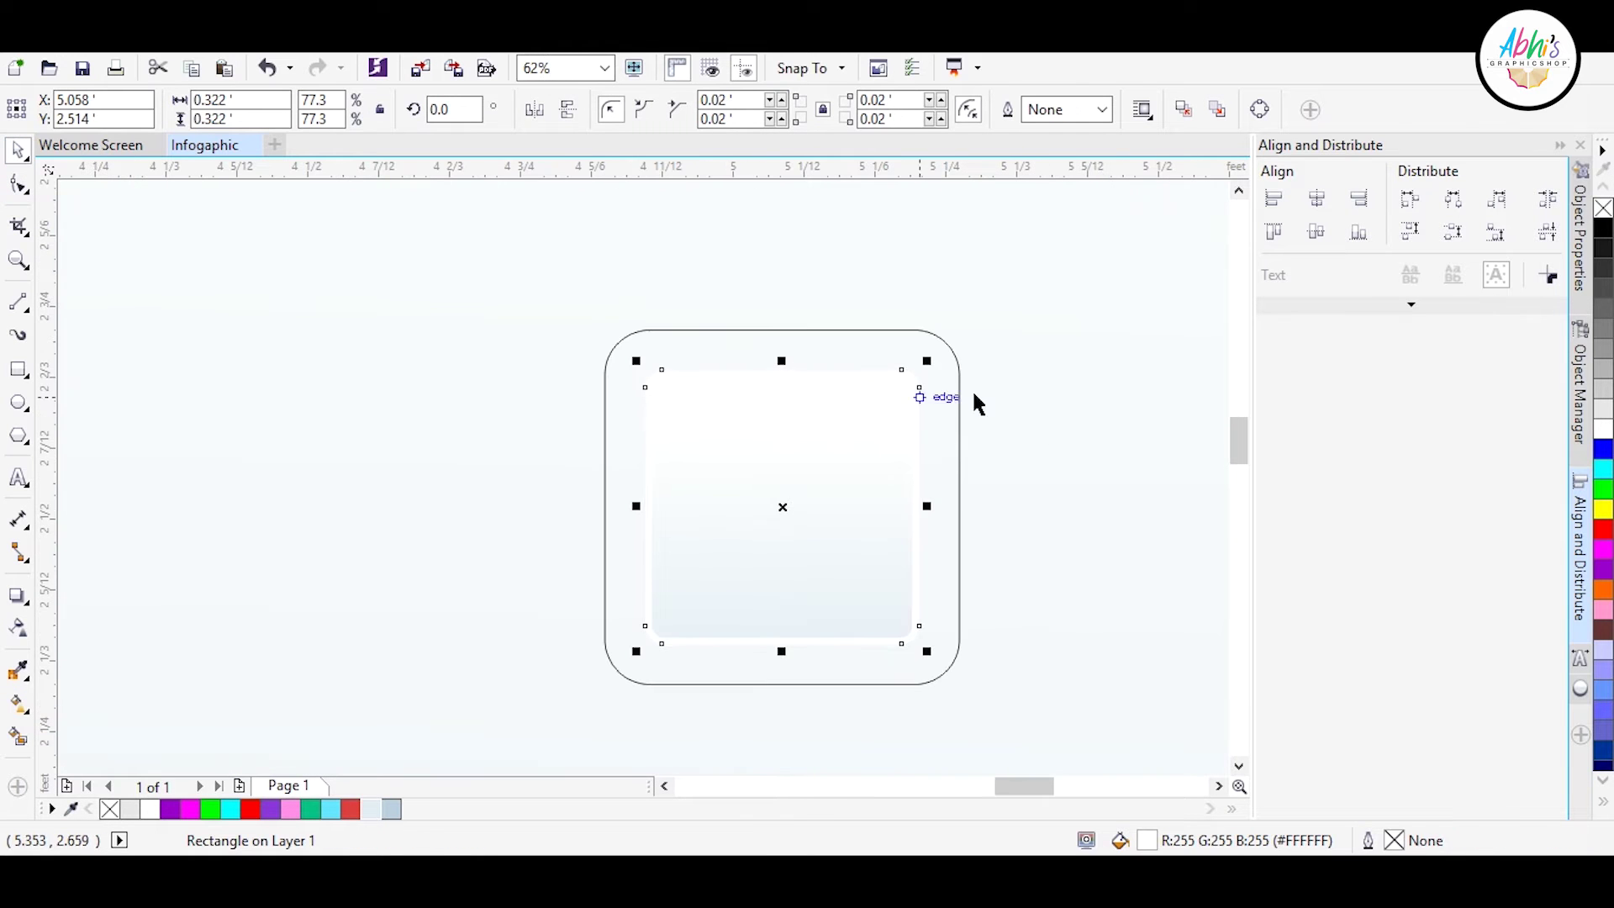
- Remove the inner square's outline, fill the outer frame purple, and start a '5' beside the card
left_click(832, 482)
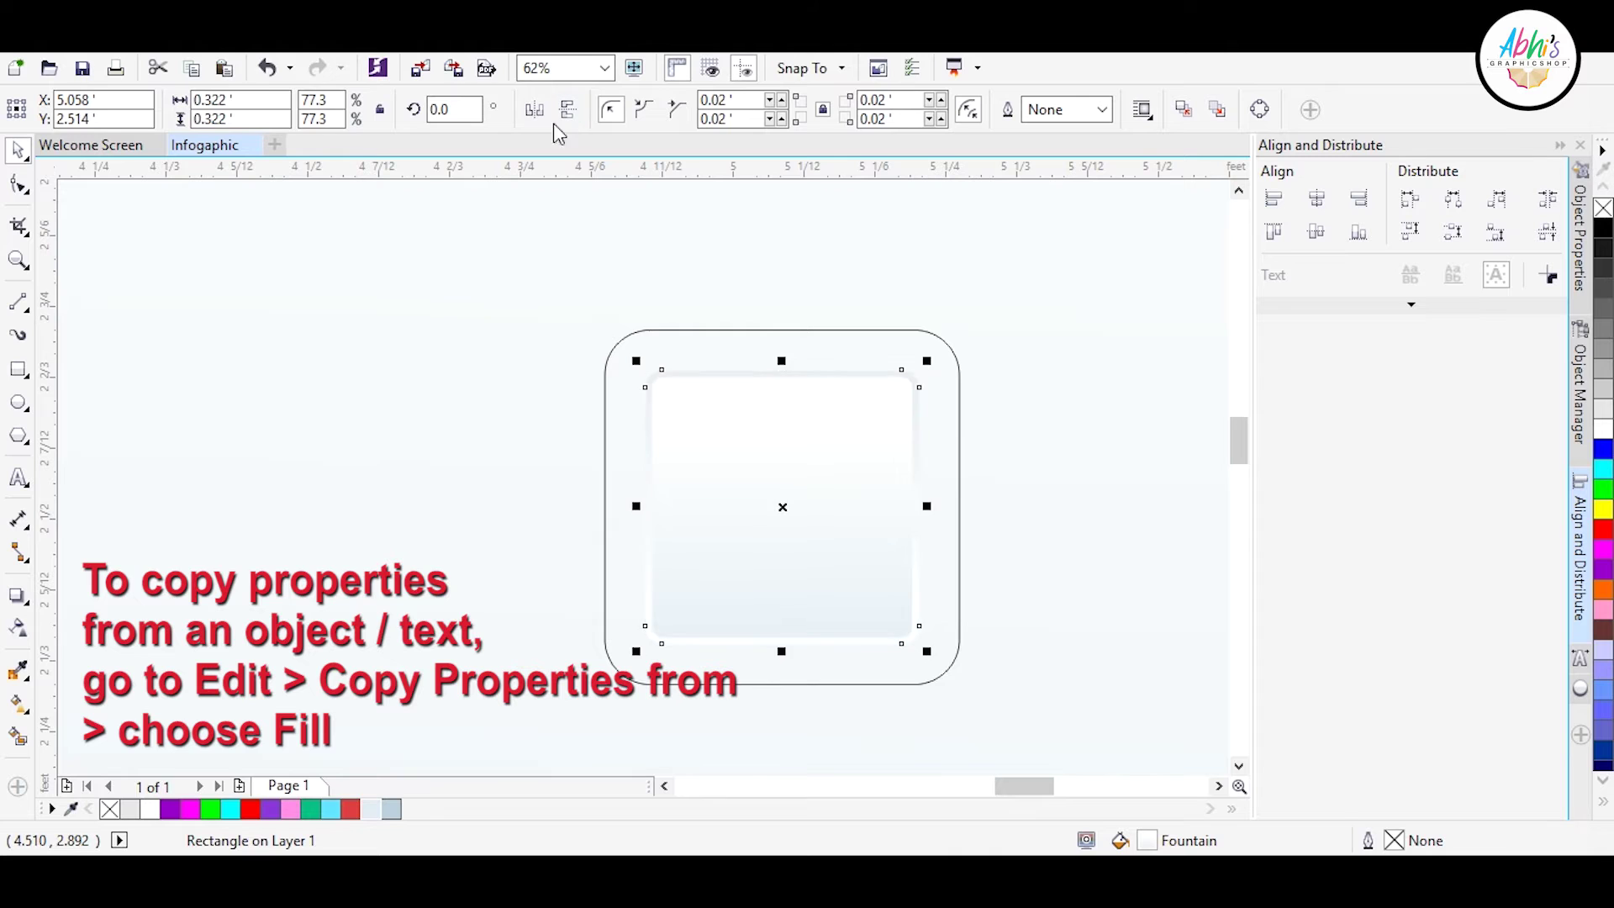
left_click(271, 811)
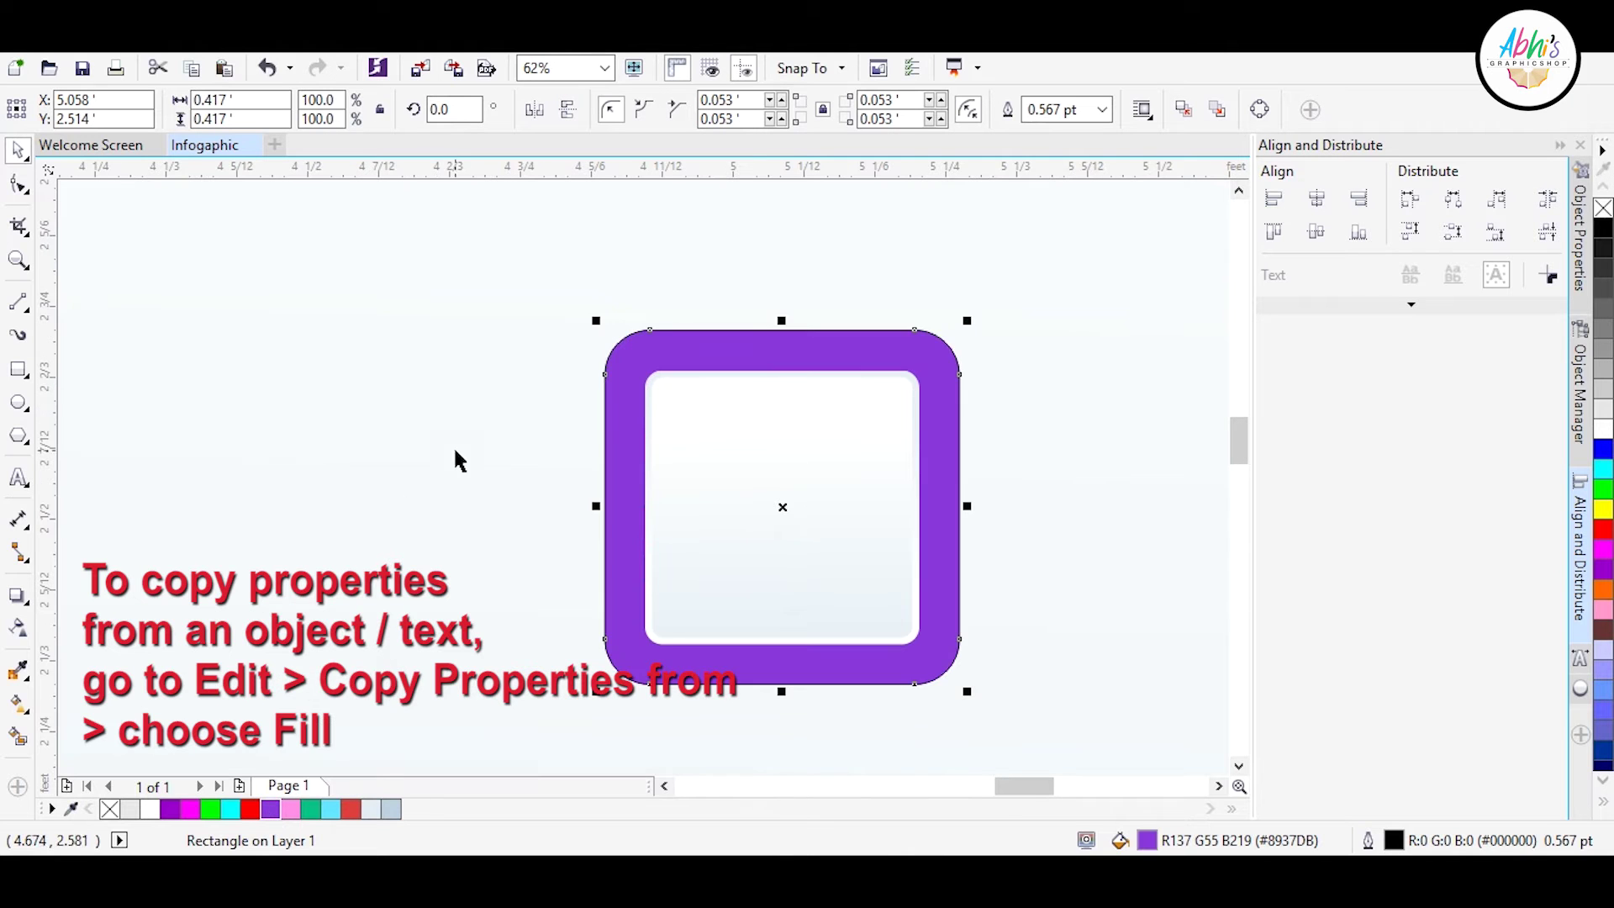
left_click(989, 287)
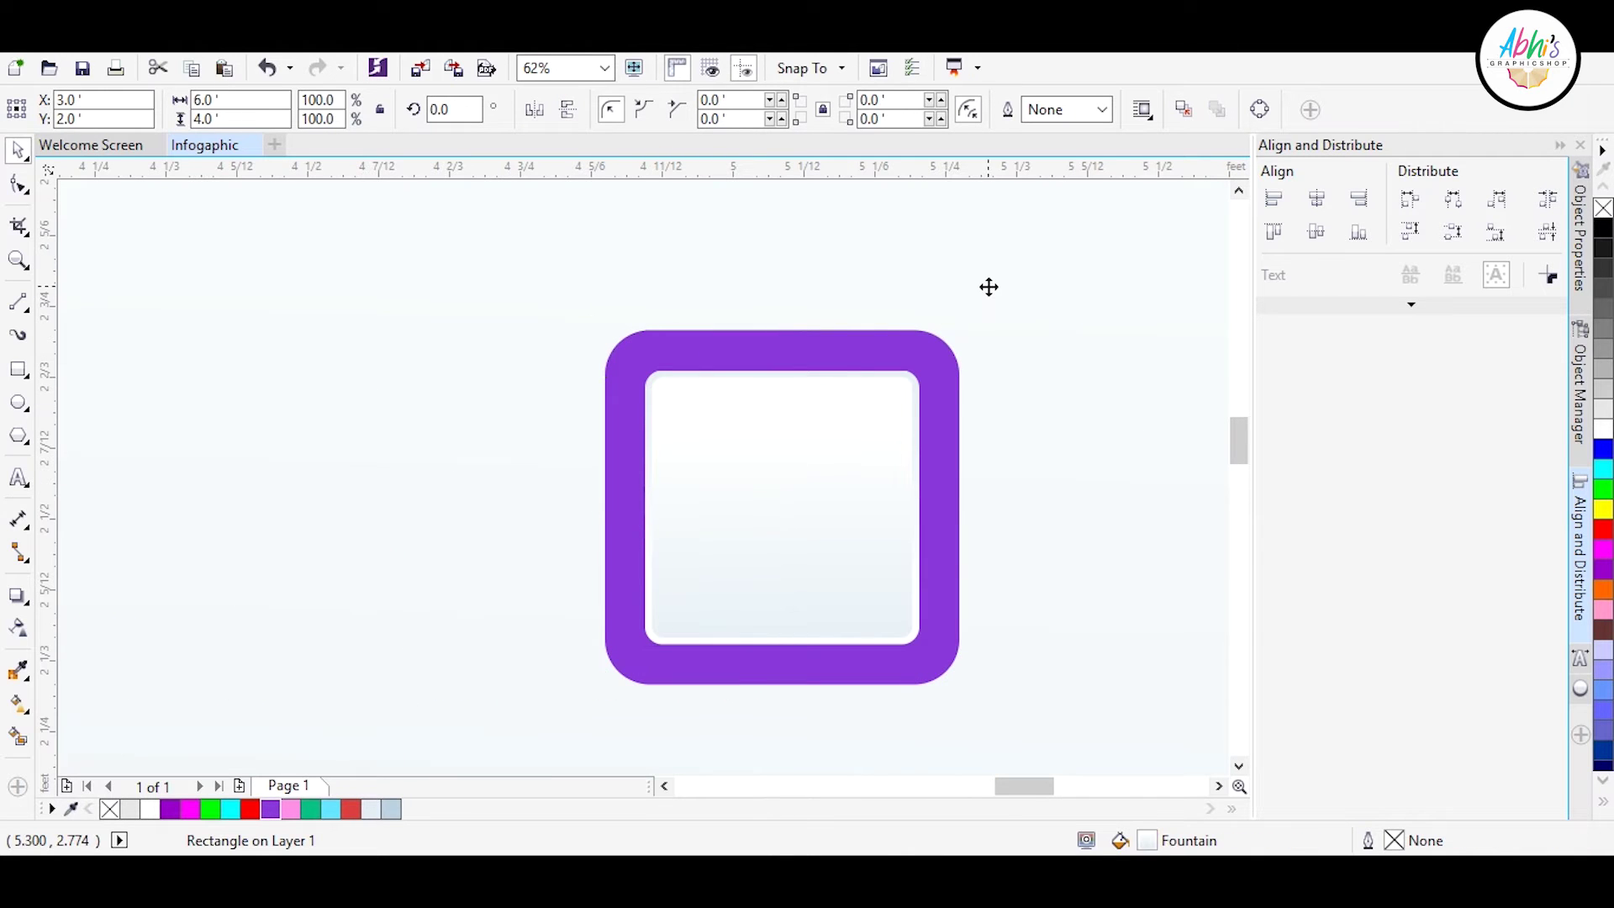
left_click(19, 477)
left_click(278, 504)
type("5")
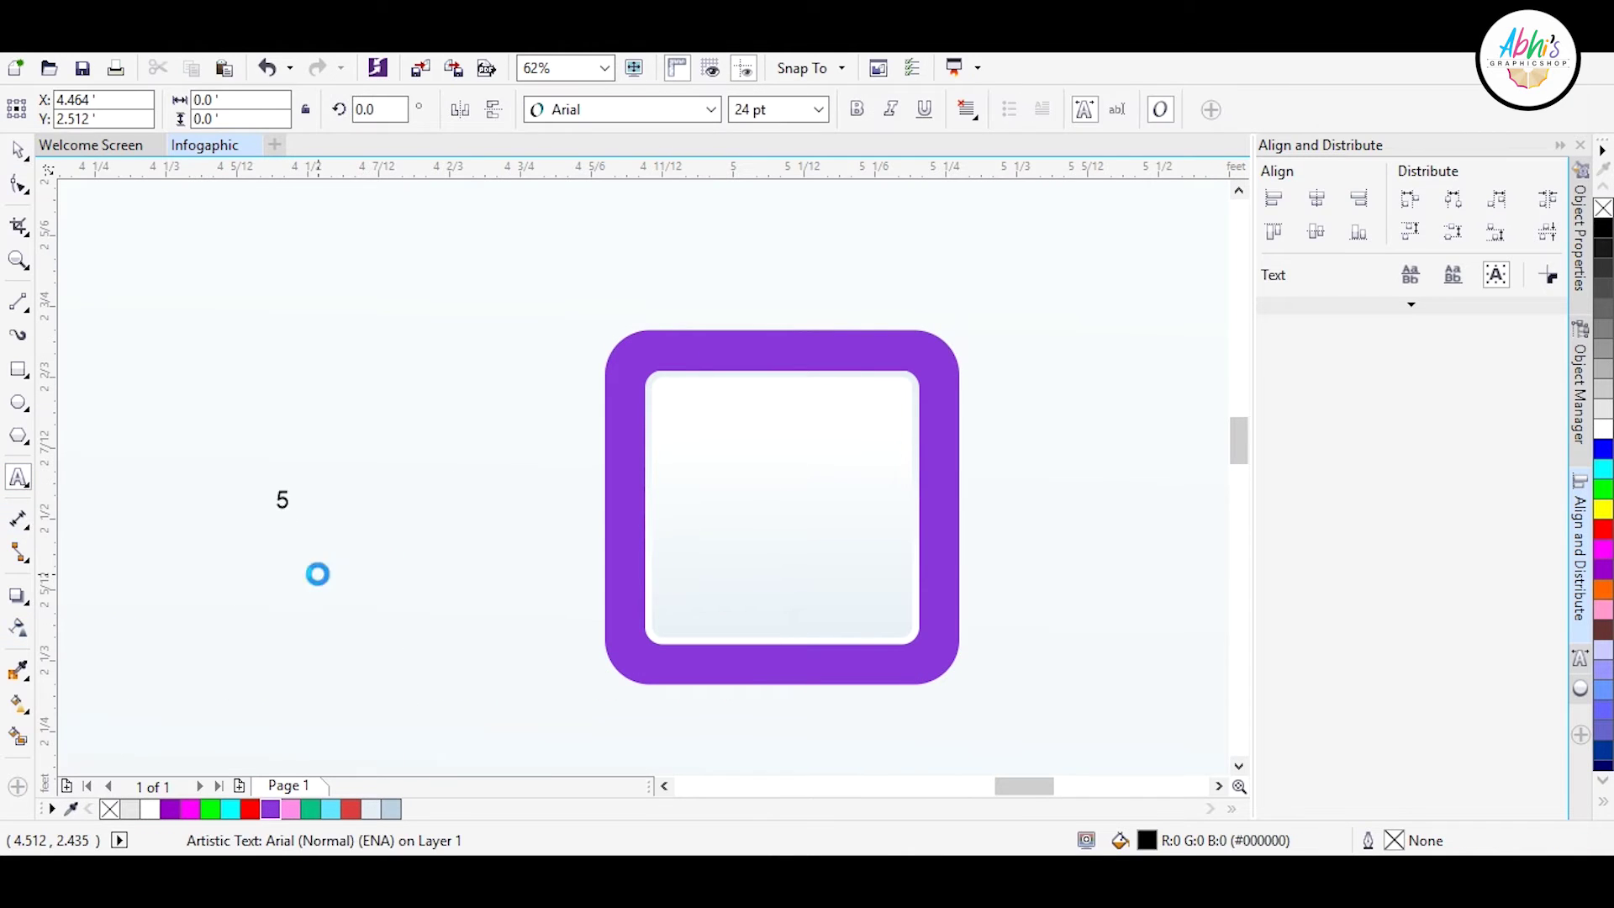
- Set the 5 in Arial MT Black, enlarge it and move it into the frame
left_click(711, 109)
left_click(630, 314)
left_click_drag(298, 482, 395, 378)
left_click_drag(382, 456, 849, 504)
- Centre the 5 on the frame, enlarge it further and colour it purple
left_click(880, 407, "shift")
key("c")
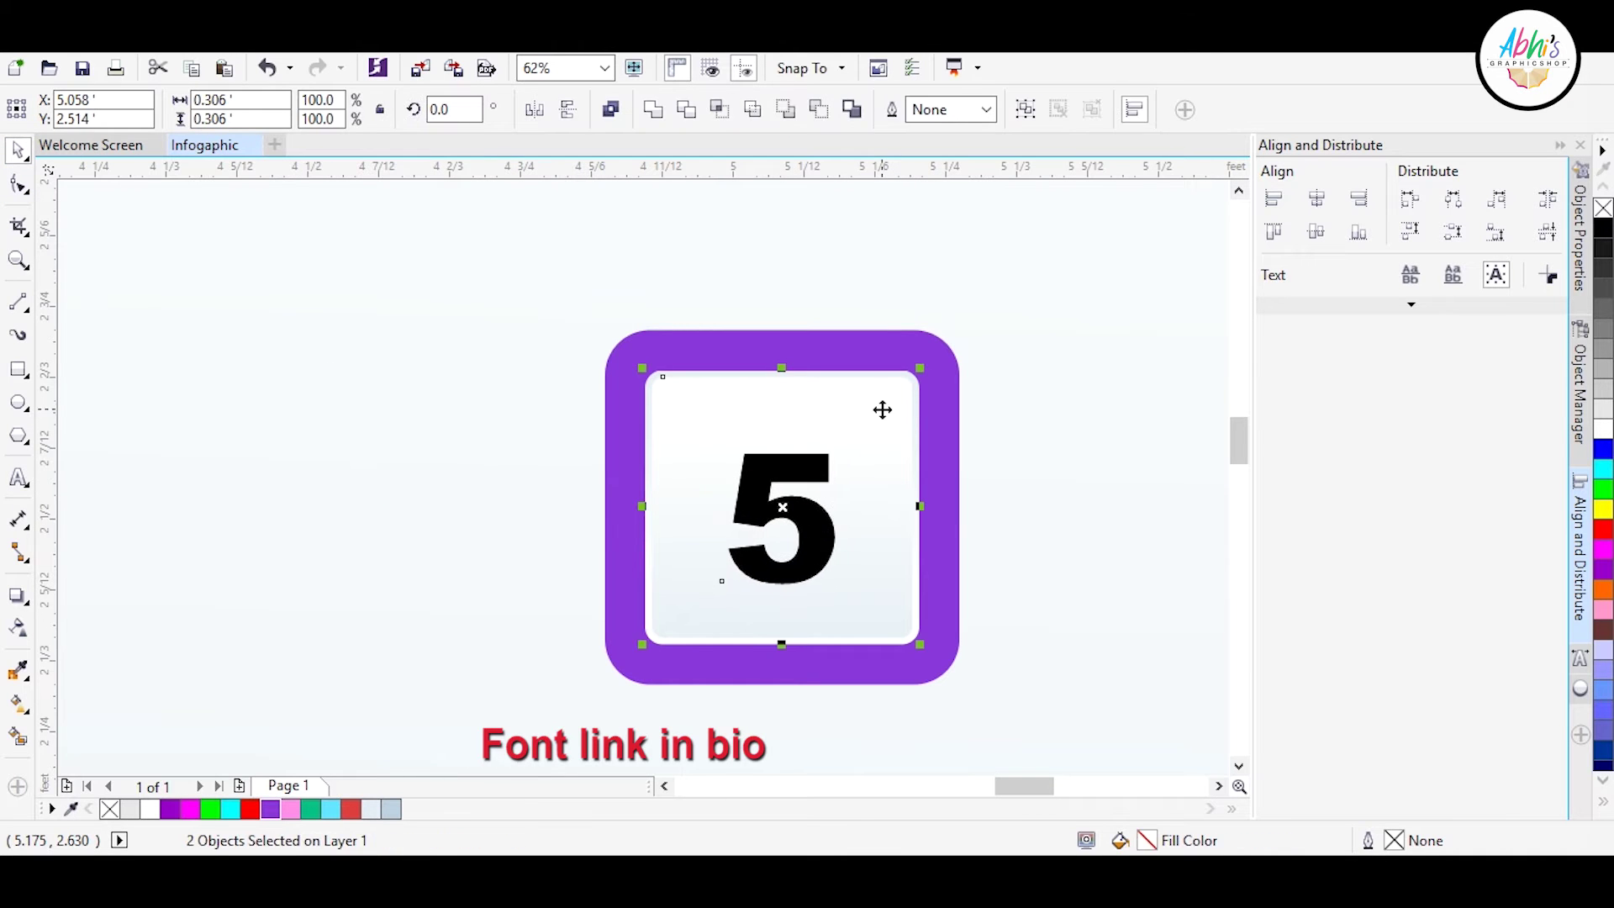
key("e")
left_click(845, 439)
left_click_drag(844, 439, 861, 421)
left_click(270, 808)
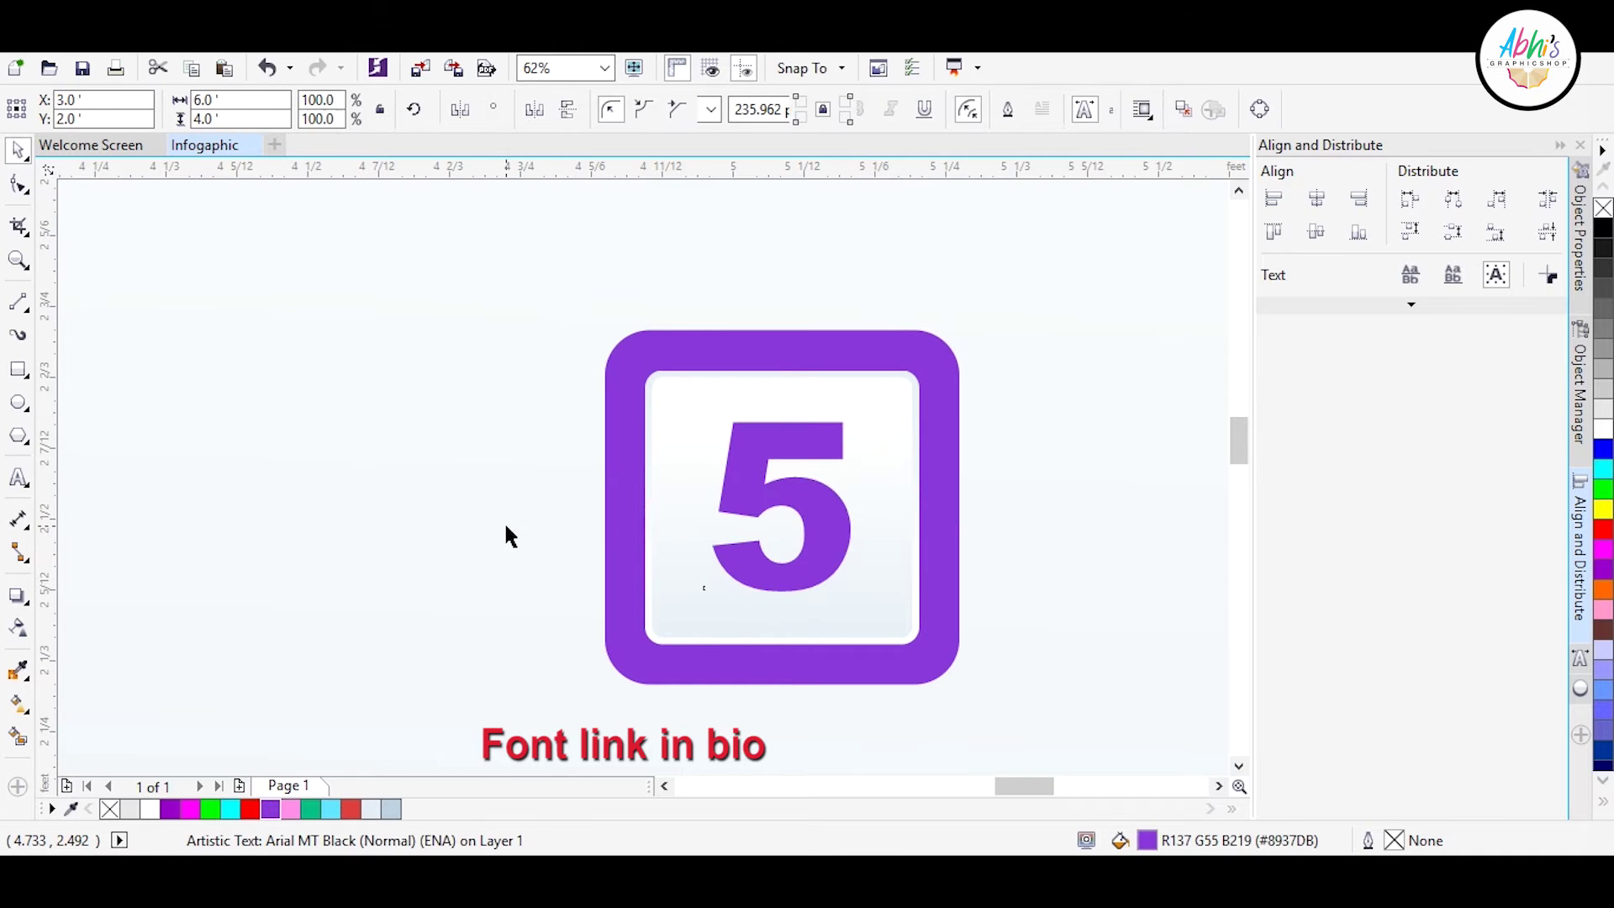
left_click(506, 526)
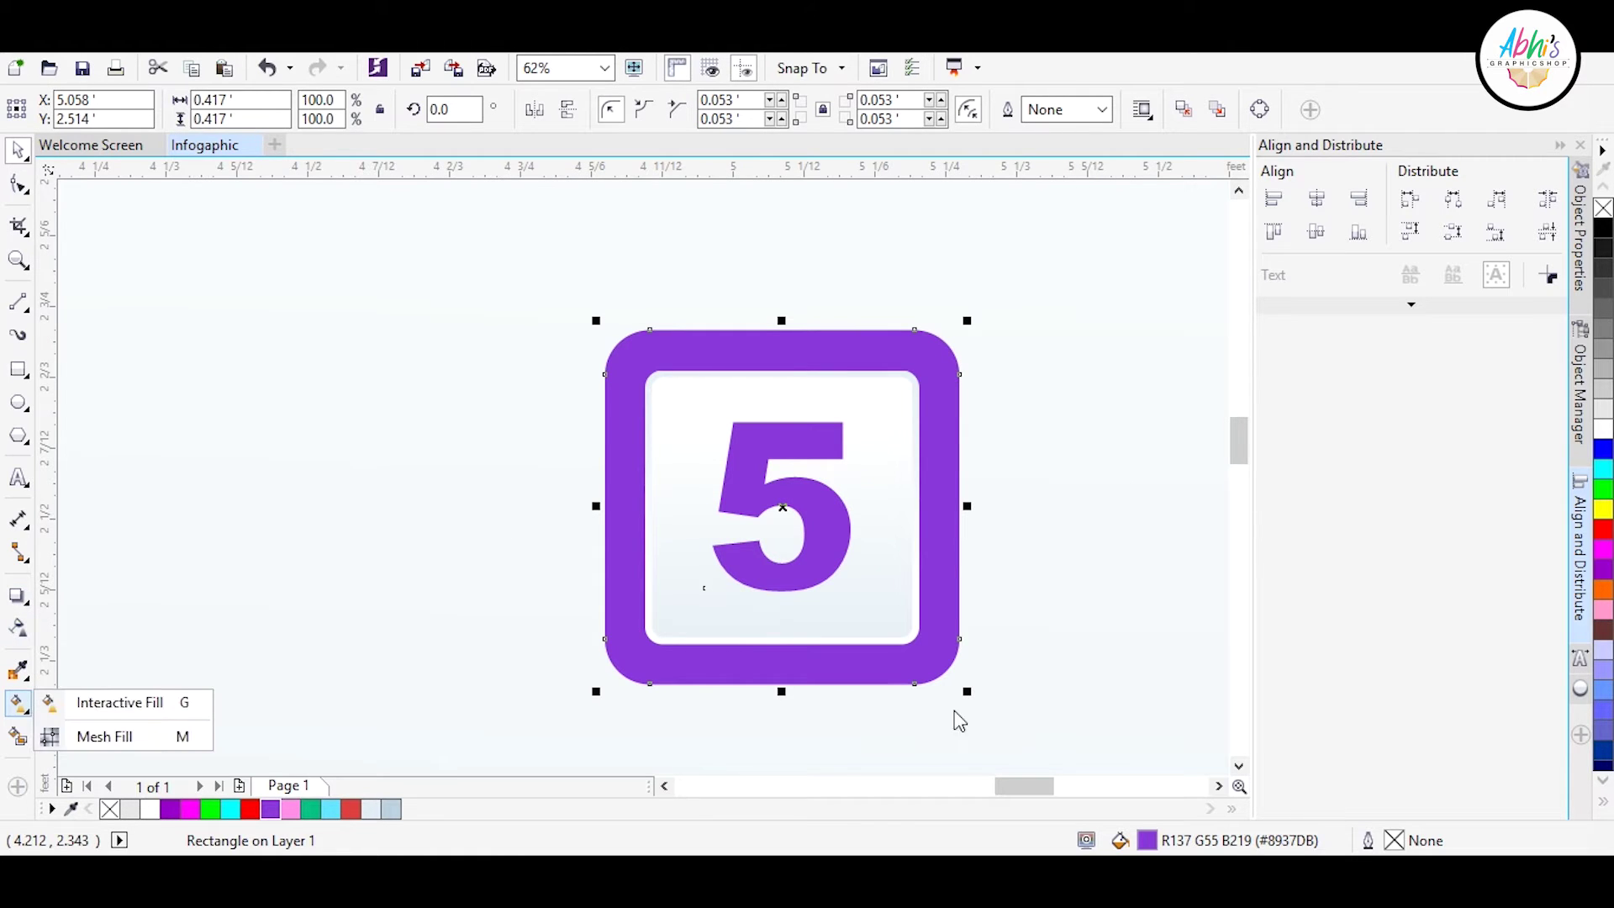
- Give the frame a diagonal linear gradient from purple to dark violet
key("g")
left_click_drag(981, 711, 800, 457)
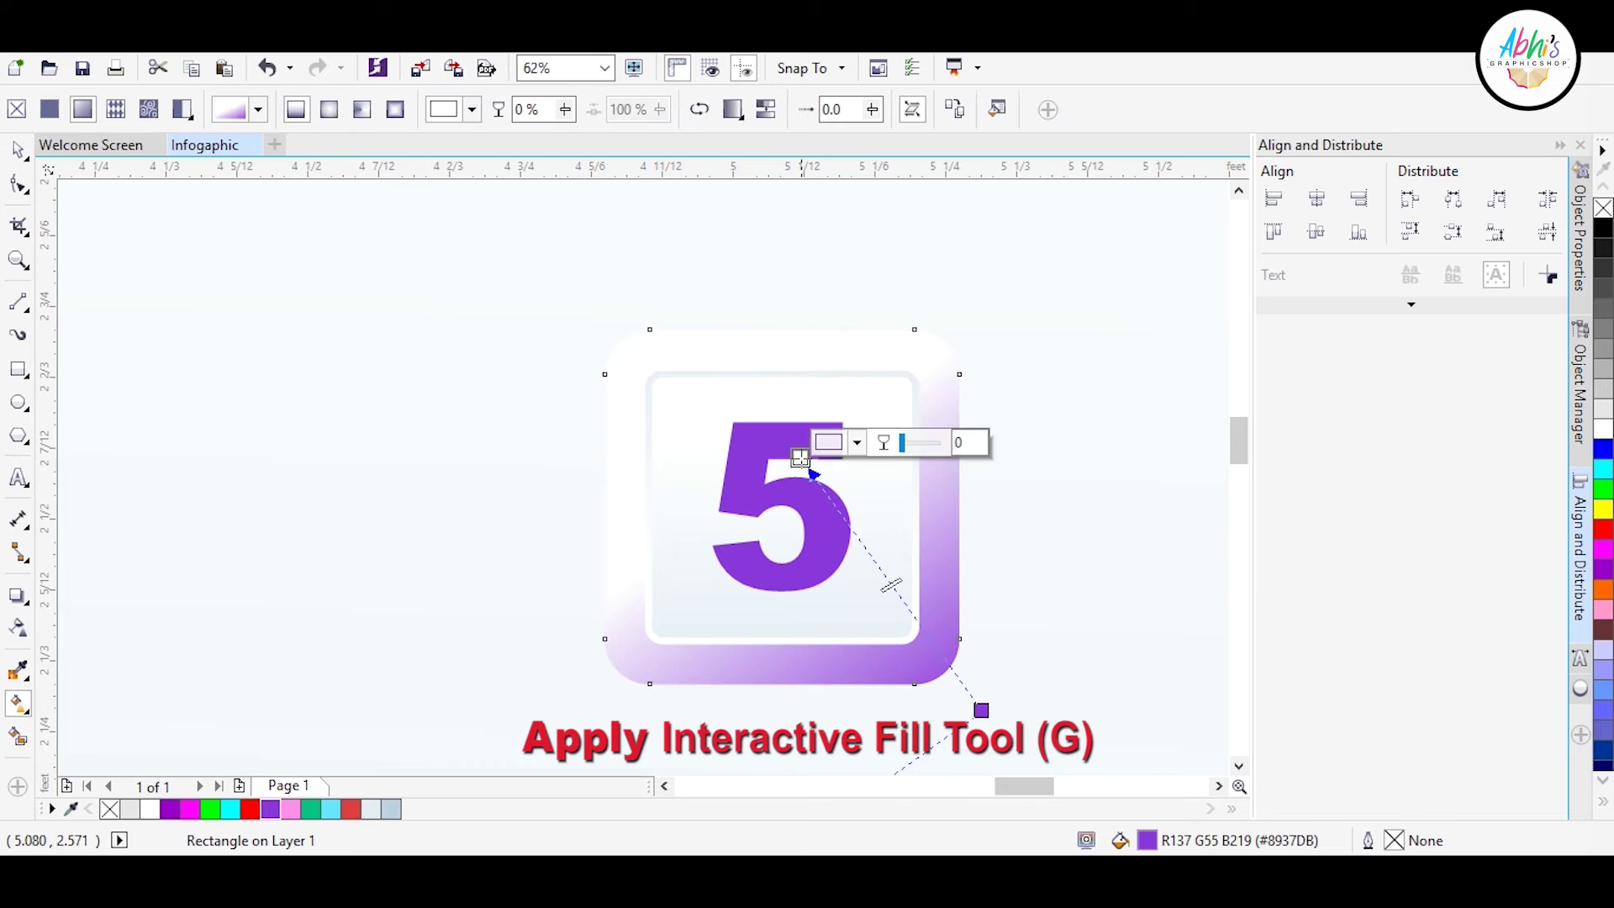
left_click(269, 810)
left_click(1000, 698)
left_click_drag(1114, 547, 1084, 574)
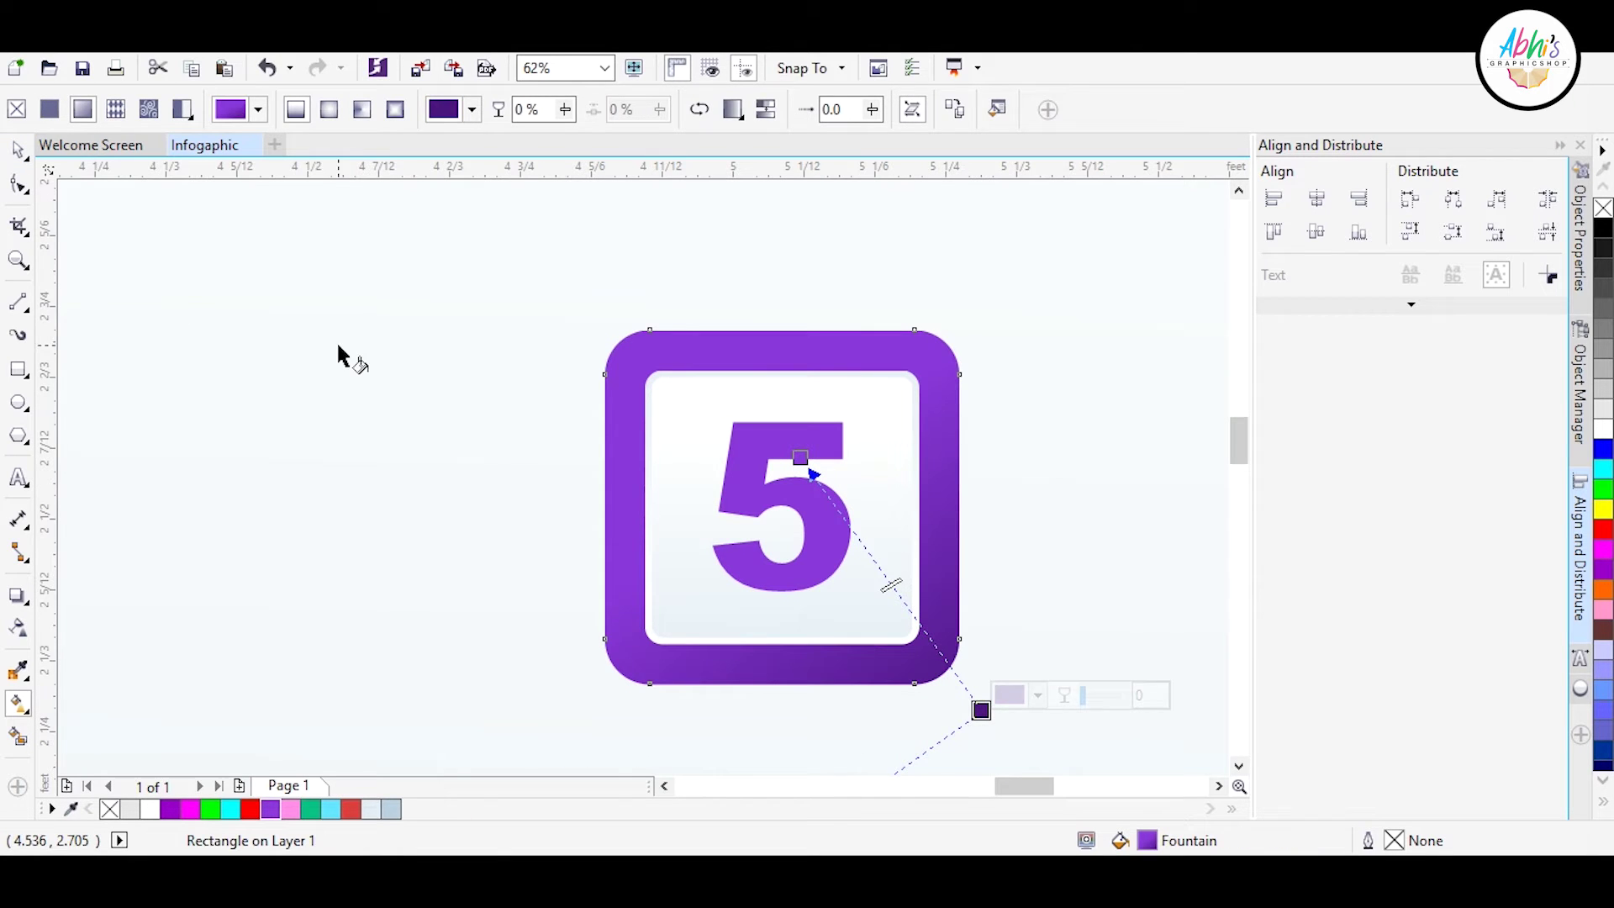
- Copy the frame's purple-to-violet gradient onto the numeral 5
left_click(831, 538)
left_click(615, 436)
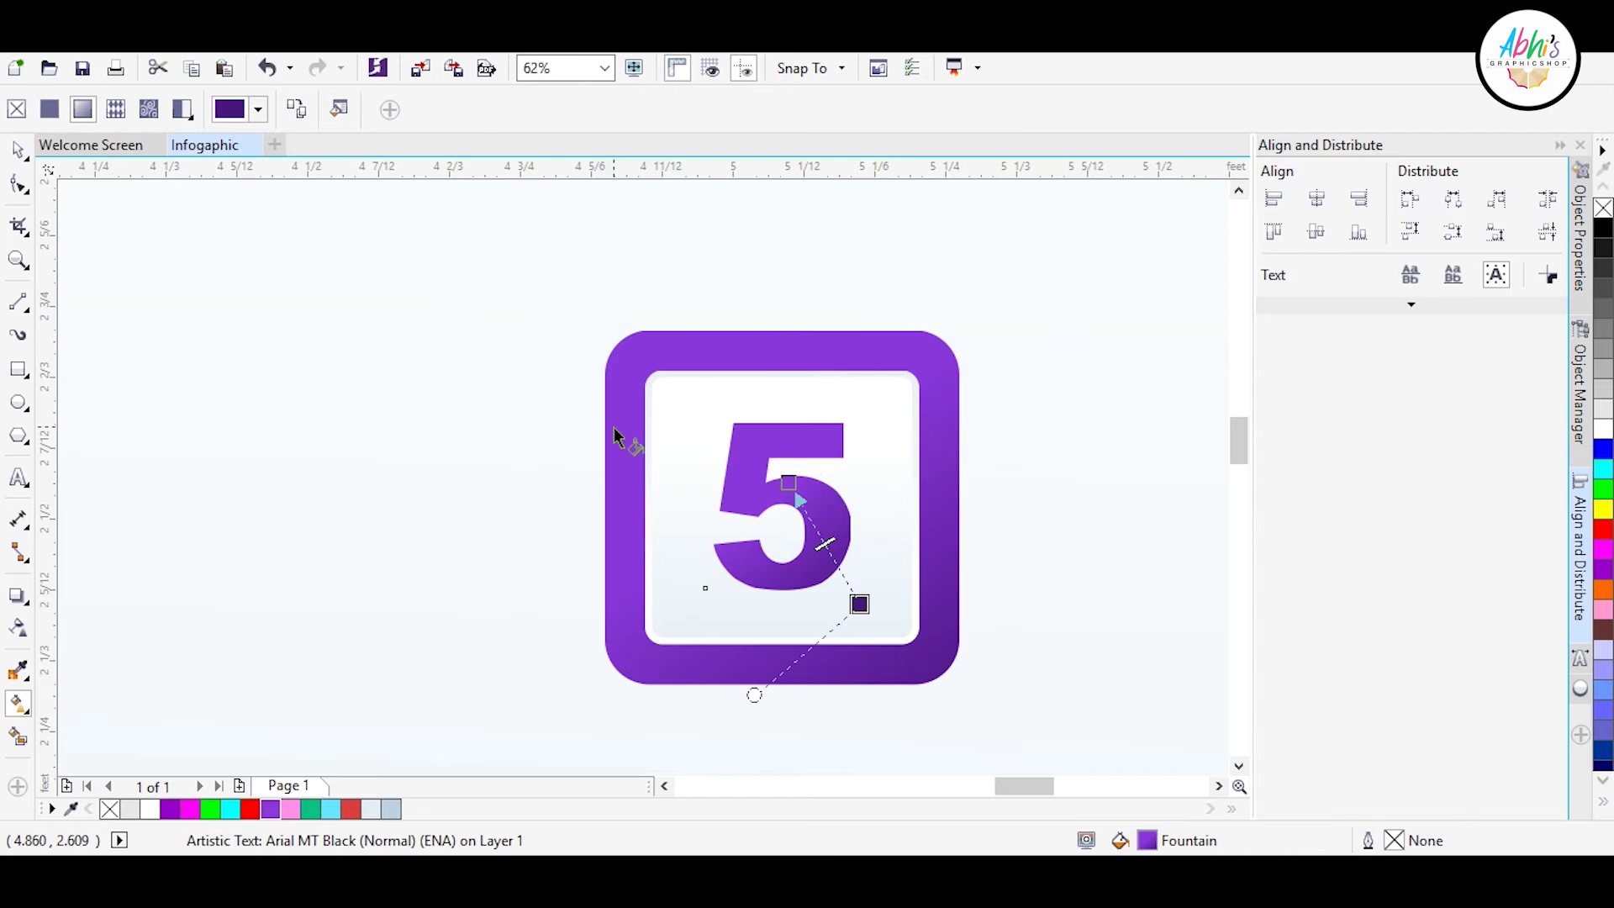
key("F6")
scroll(284, 302, "down", 2)
scroll(539, 672, "up", 2)
- Draw a thin vertical pole below the card and give it the purple gradient
left_click_drag(546, 383, 568, 717)
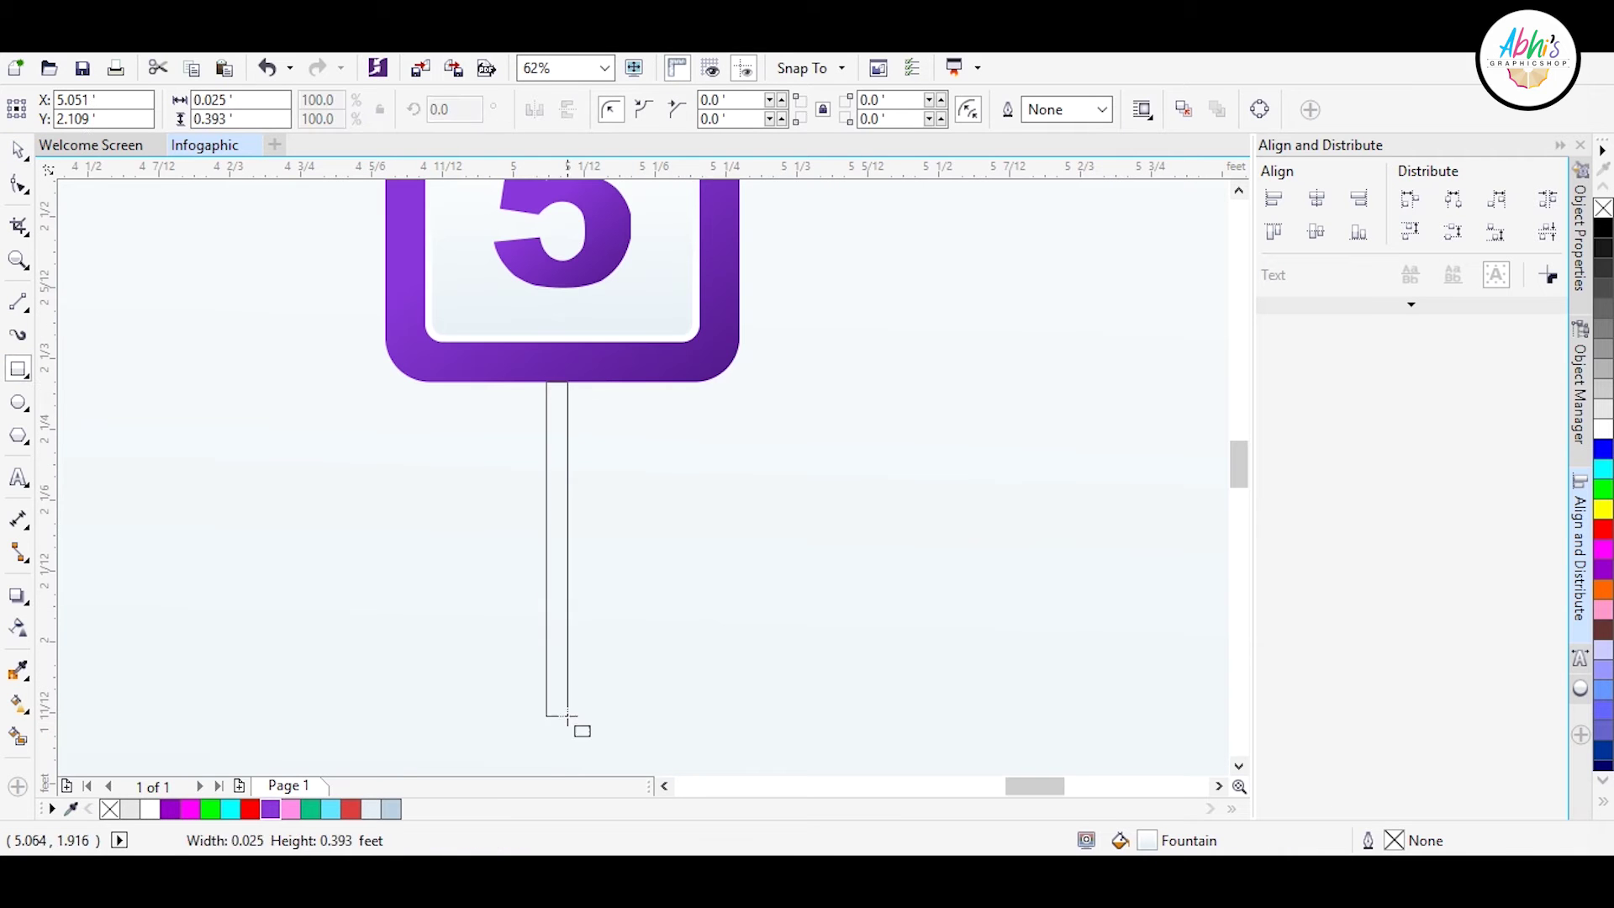
key("space")
scroll(569, 717, "down", 1)
scroll(642, 529, "up", 2)
scroll(721, 468, "down", 2)
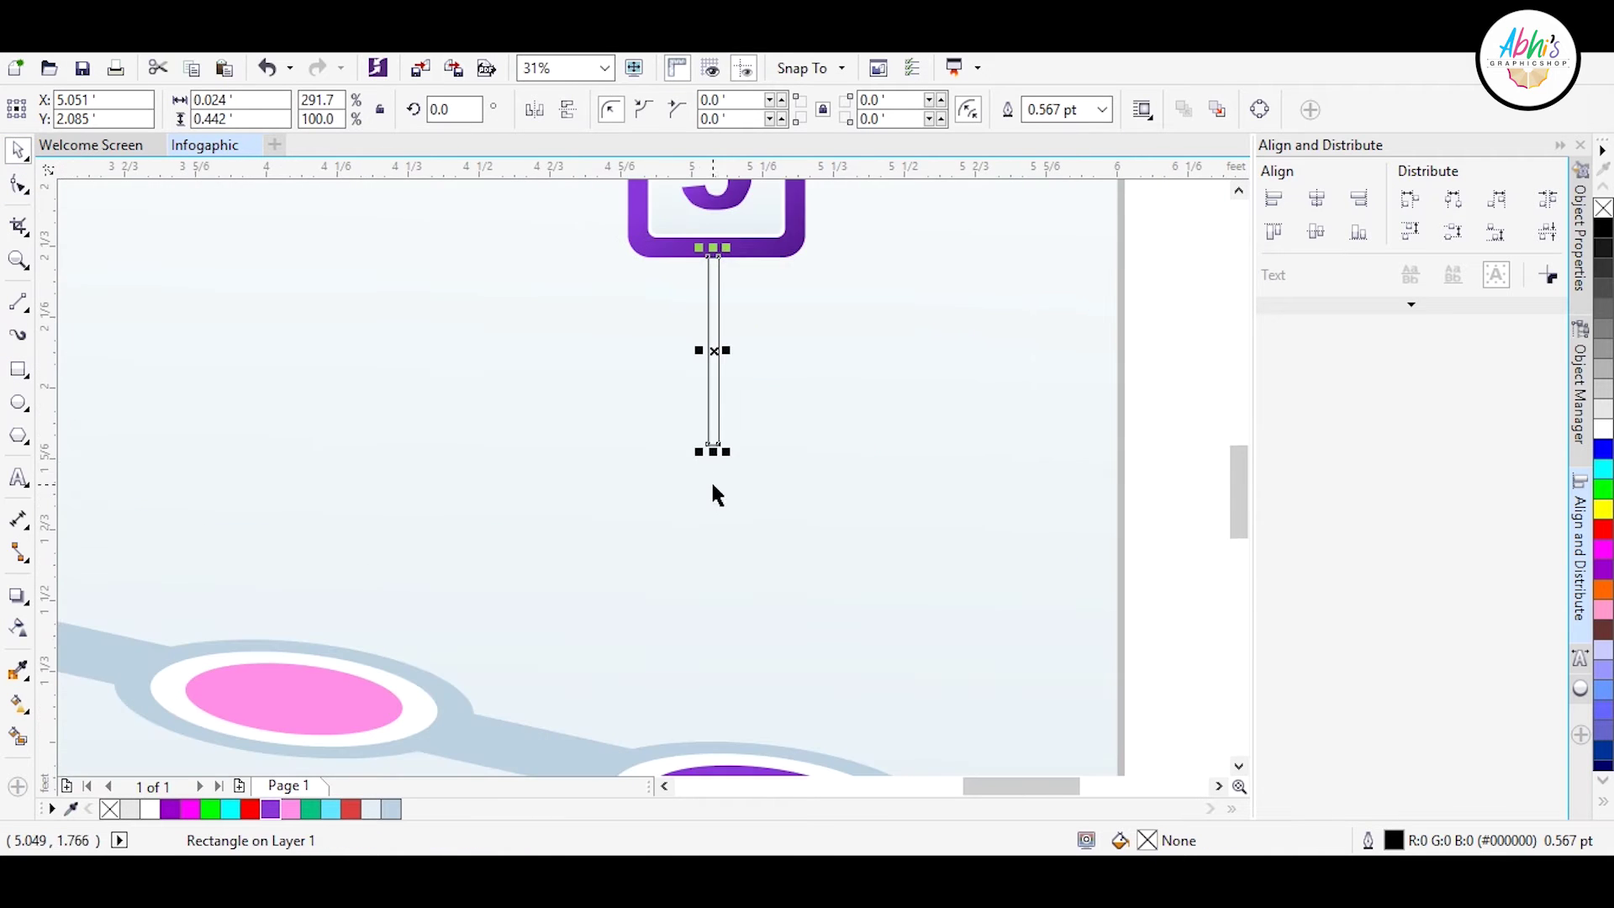
scroll(706, 547, "up", 1)
scroll(696, 605, "up", 1)
left_click(723, 464, "shift")
left_click(695, 487)
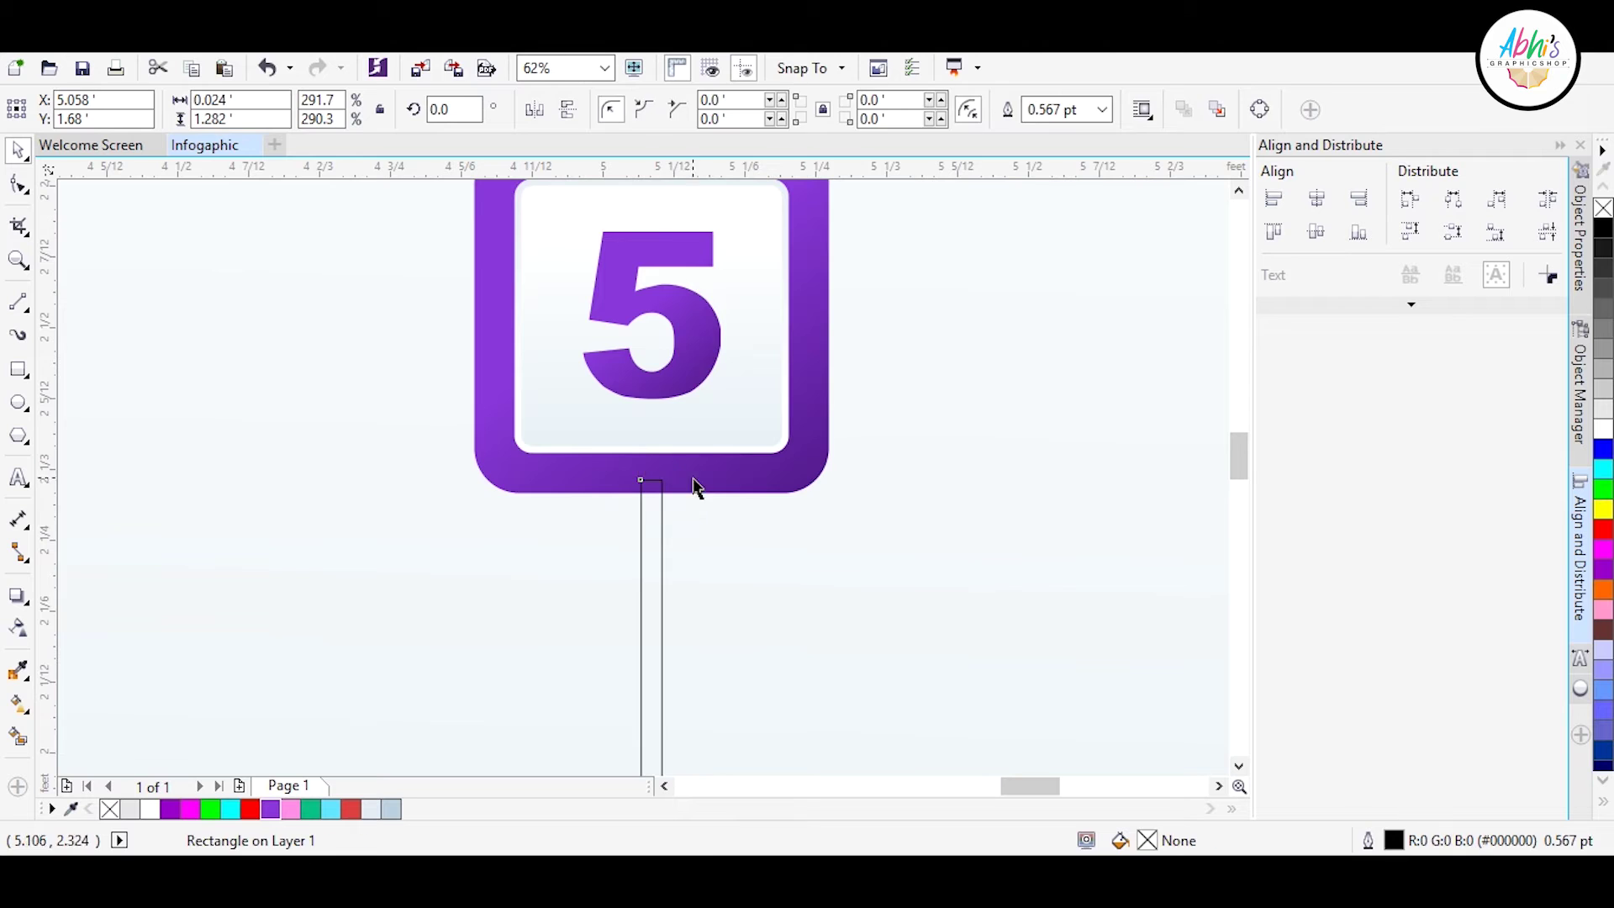
scroll(819, 544, "down", 2)
scroll(806, 571, "up", 2)
- Turn a copy of the inner square into a wide bar with a vertical purple gradient
left_click_drag(678, 595, 1020, 447)
left_click(725, 653)
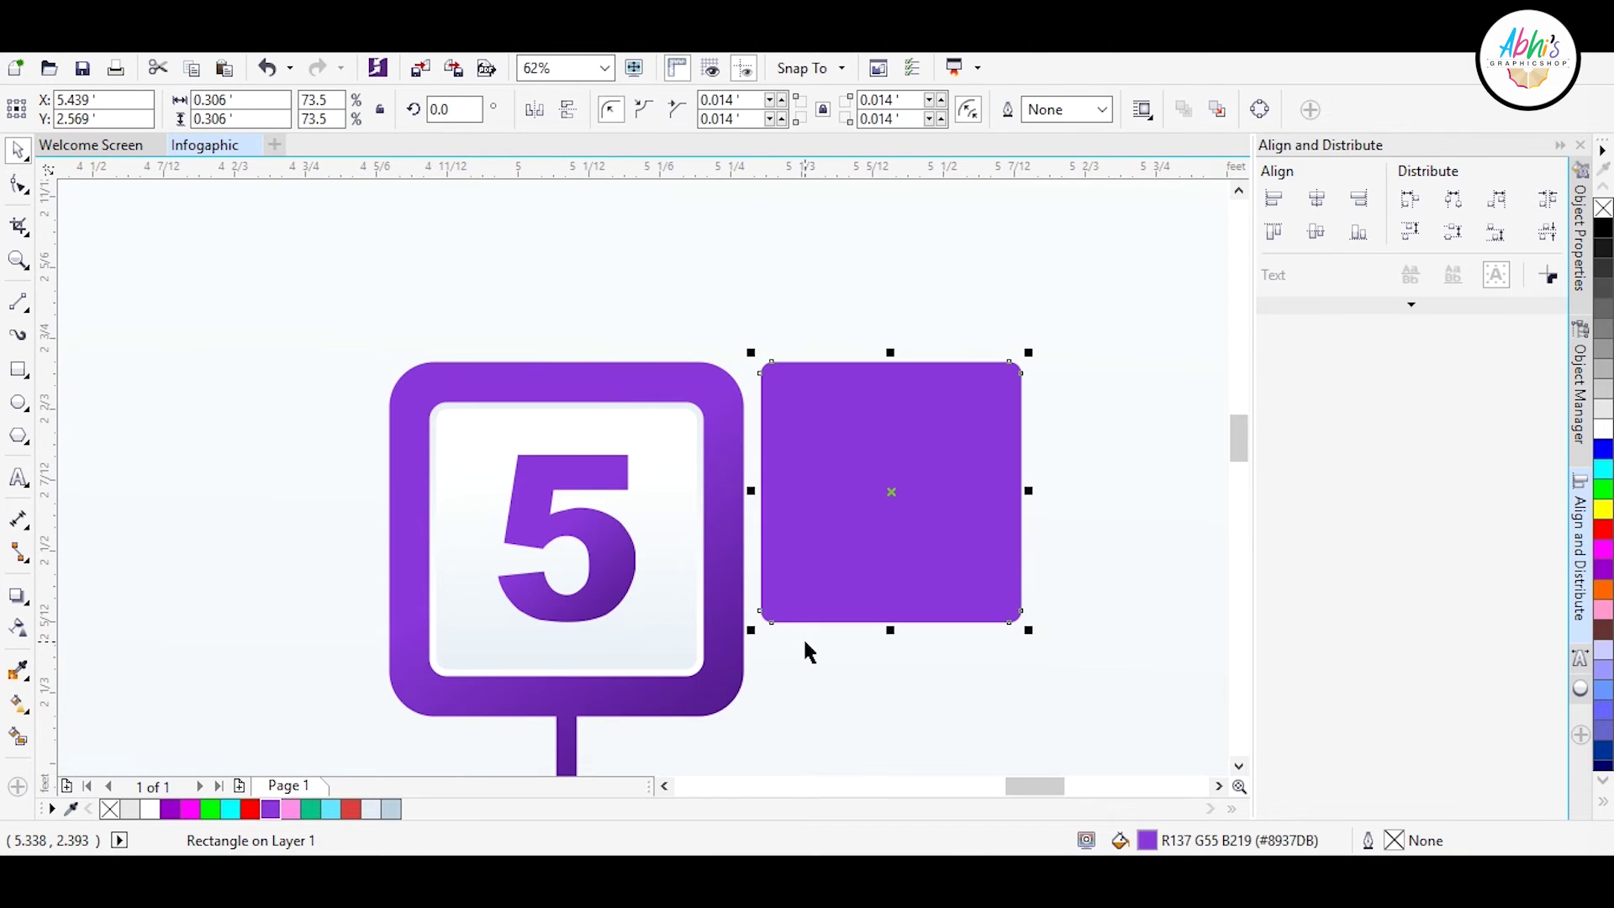
left_click_drag(903, 562, 903, 483)
left_click_drag(807, 442, 1055, 442)
left_click(19, 702)
left_click_drag(817, 410, 1036, 516)
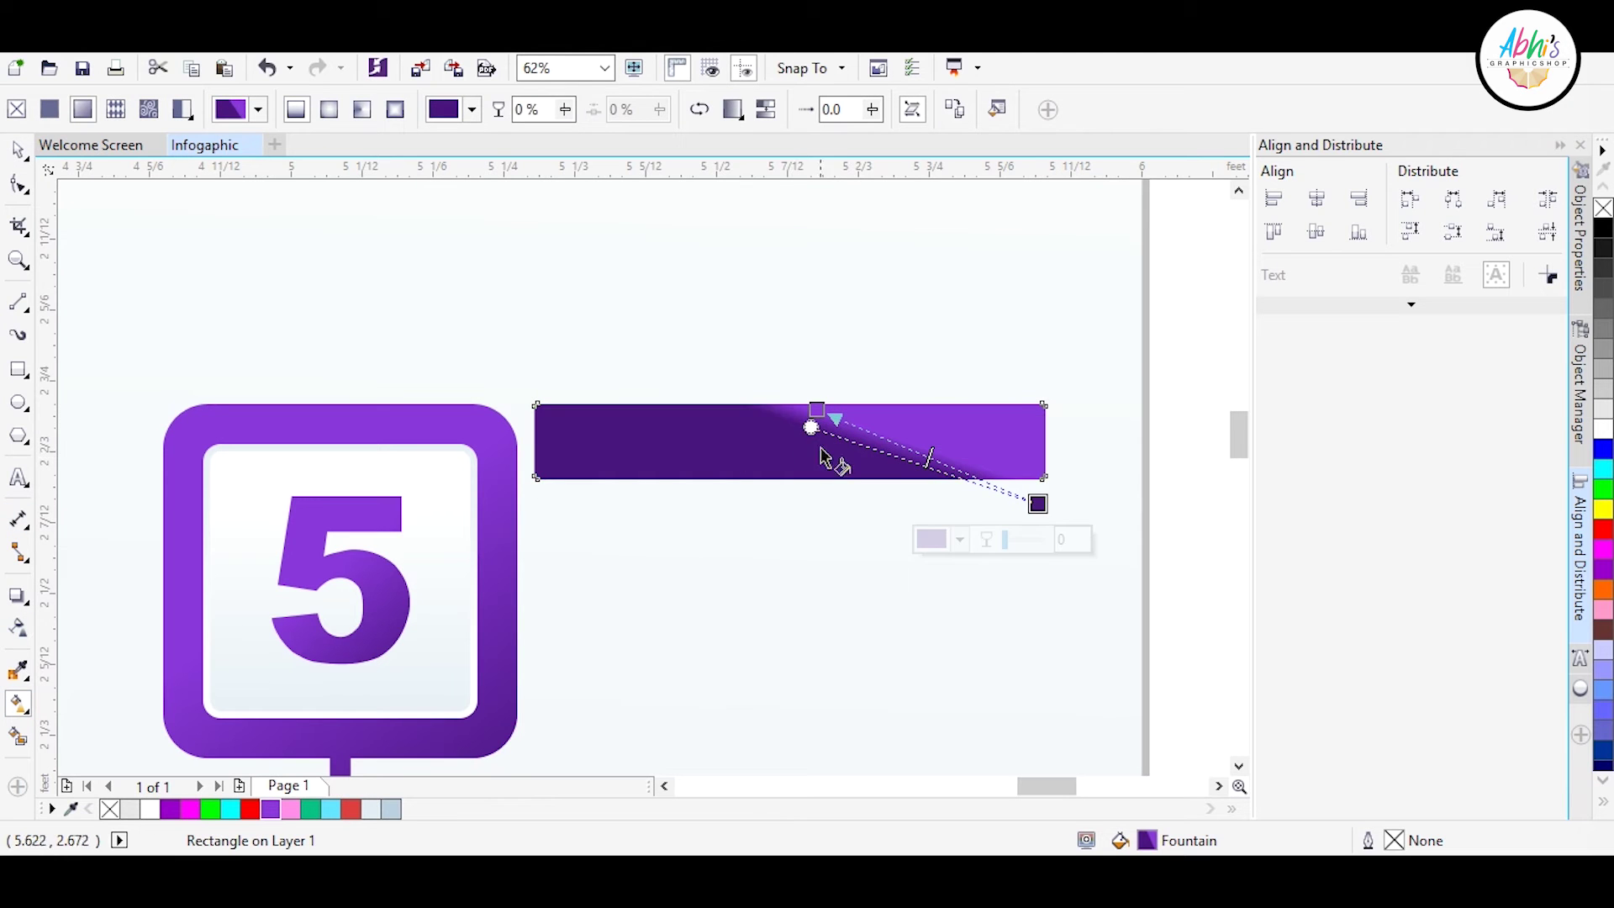
left_click_drag(874, 578, 953, 539)
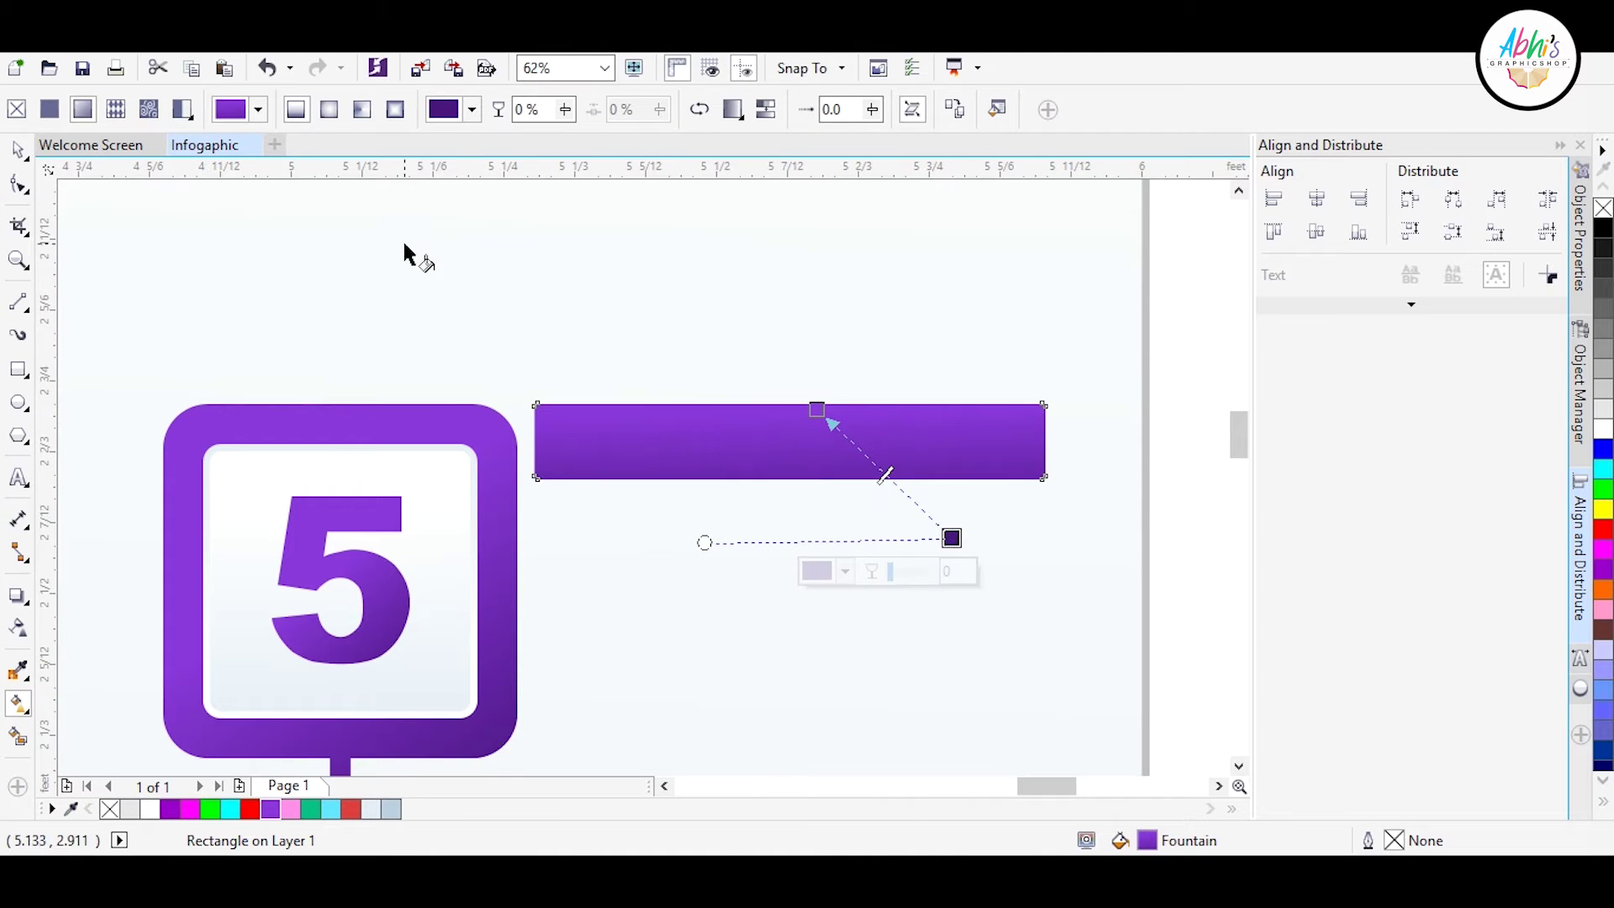
- Round the bar's corners and draw a paragraph text frame below it
key("F10")
scroll(612, 410, "up", 5)
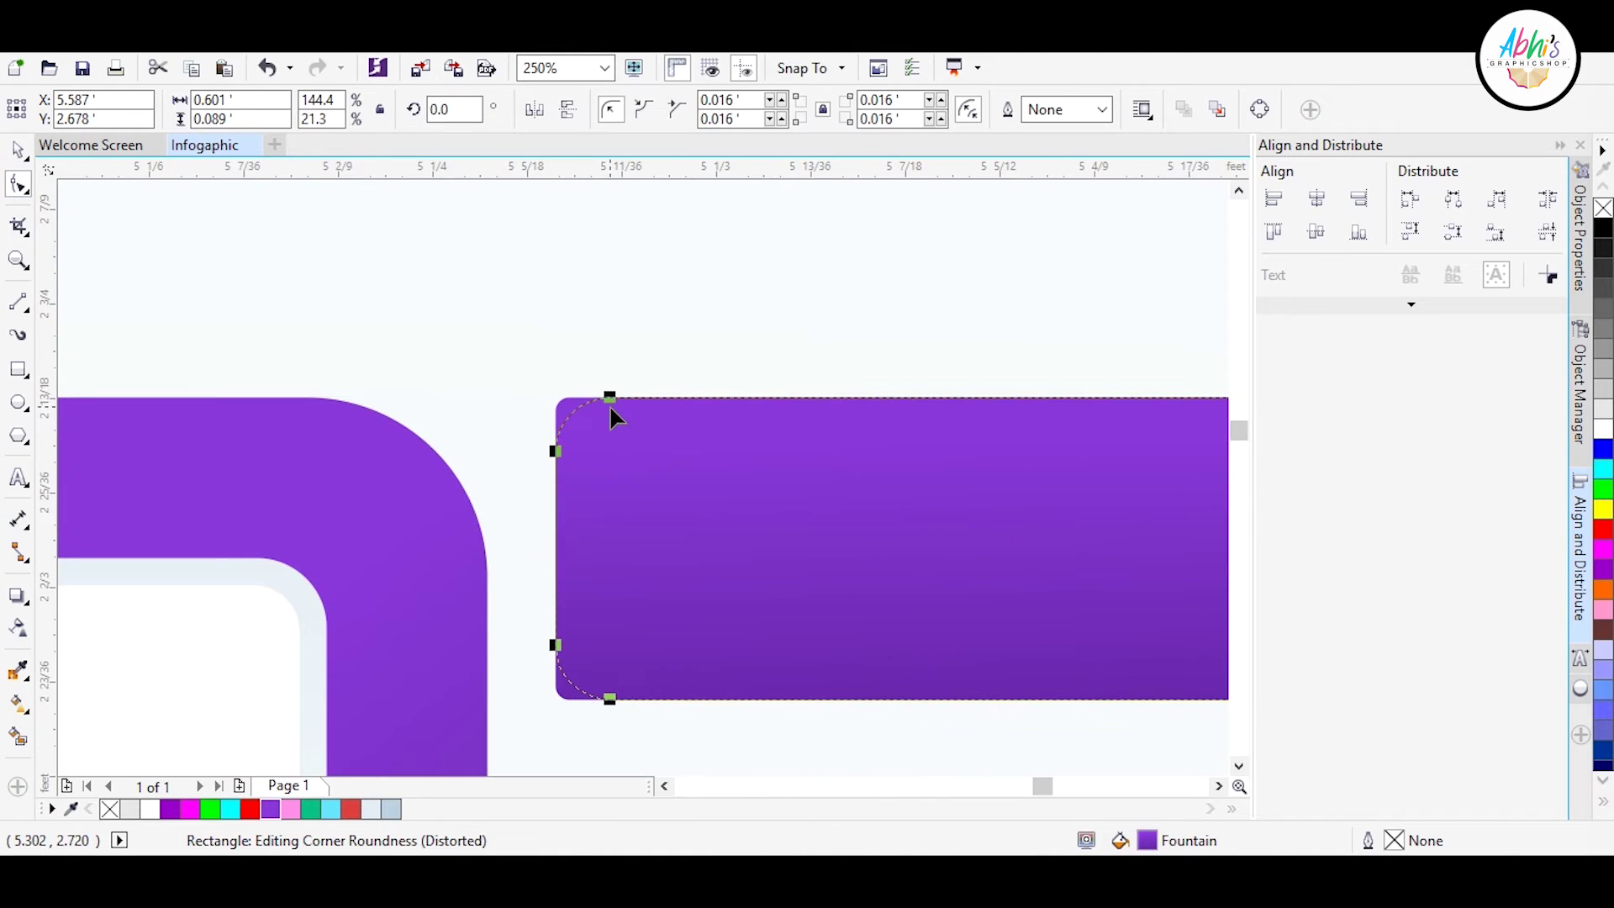
scroll(492, 380, "down", 5)
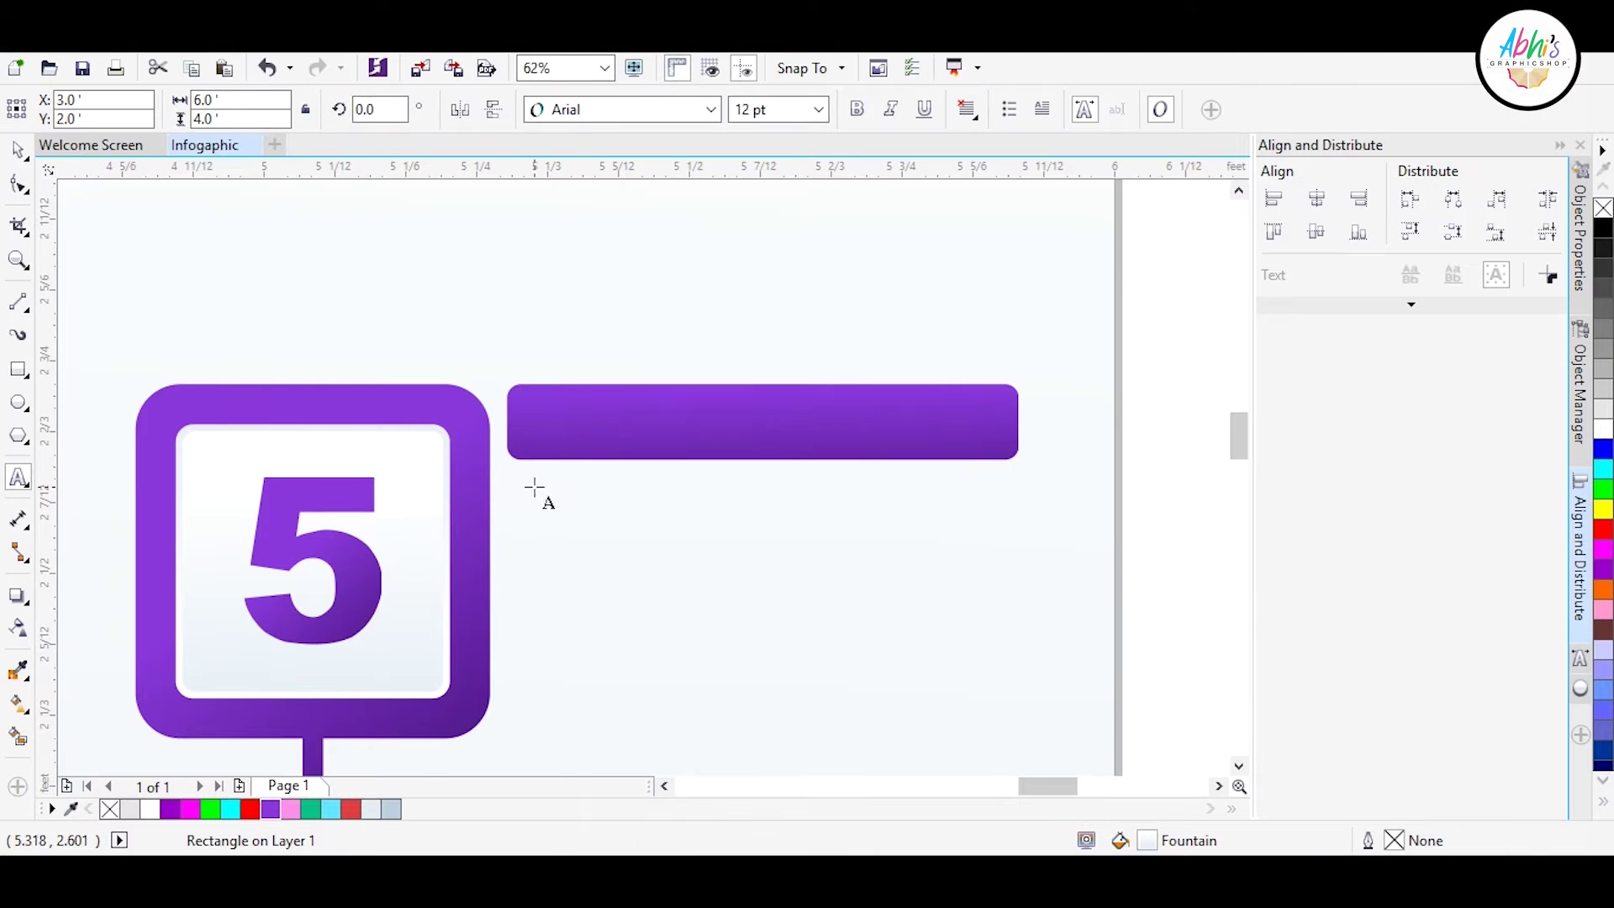
left_click_drag(508, 468, 1021, 693)
- Paste the sample paragraph and set it in HelveticaNeue LT 45 Light at 28 pt
key("ctrl+v")
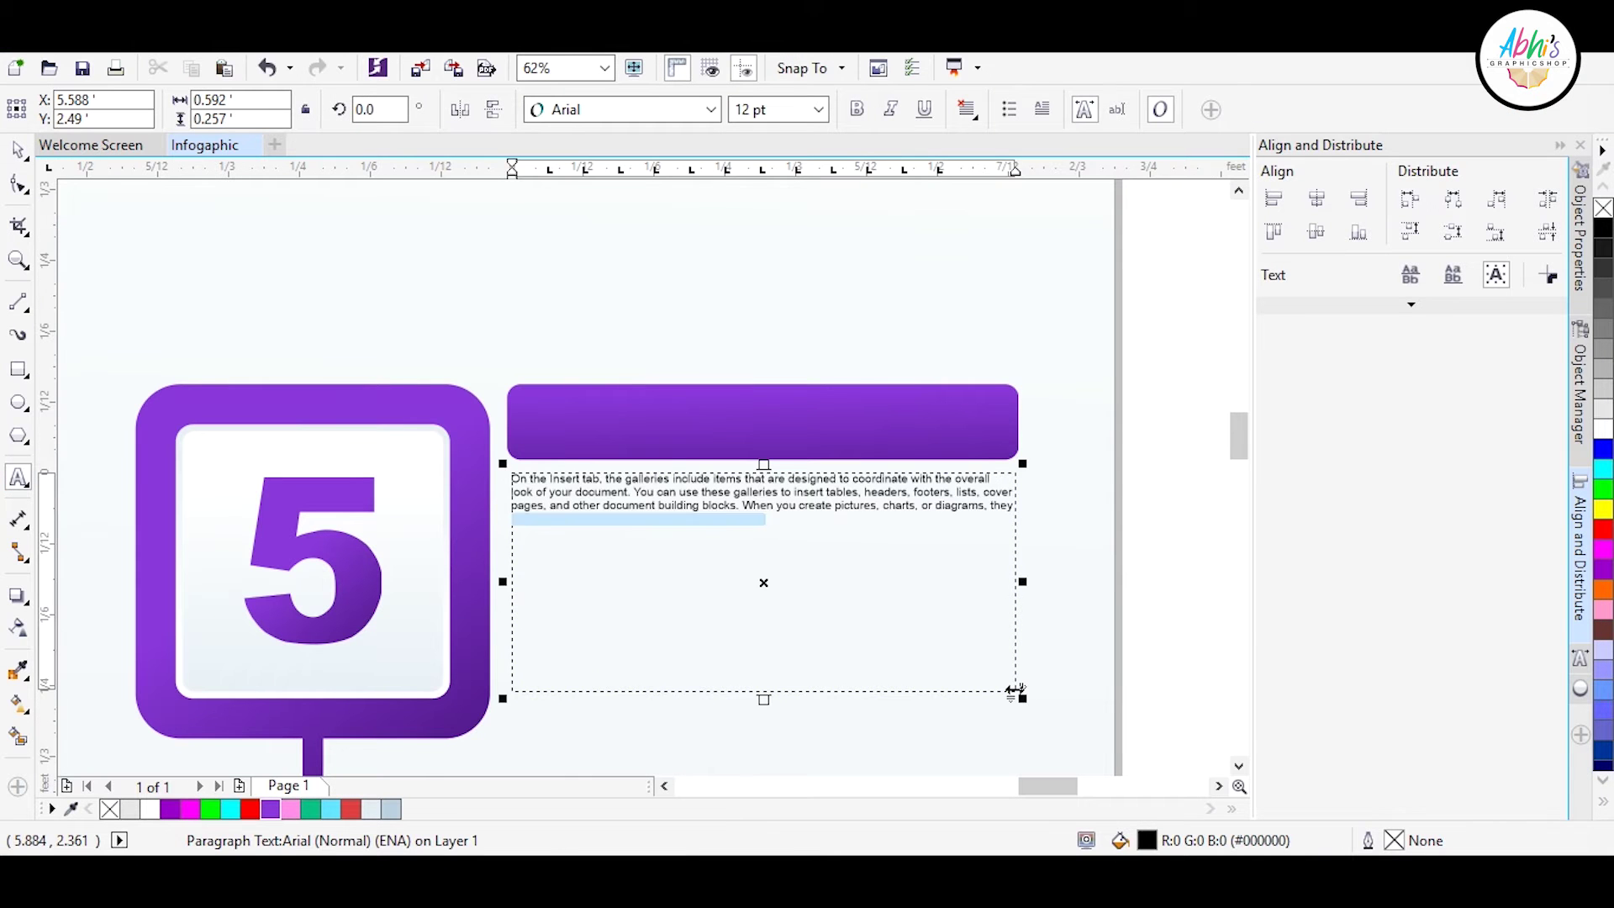
key("Return")
left_click(619, 110)
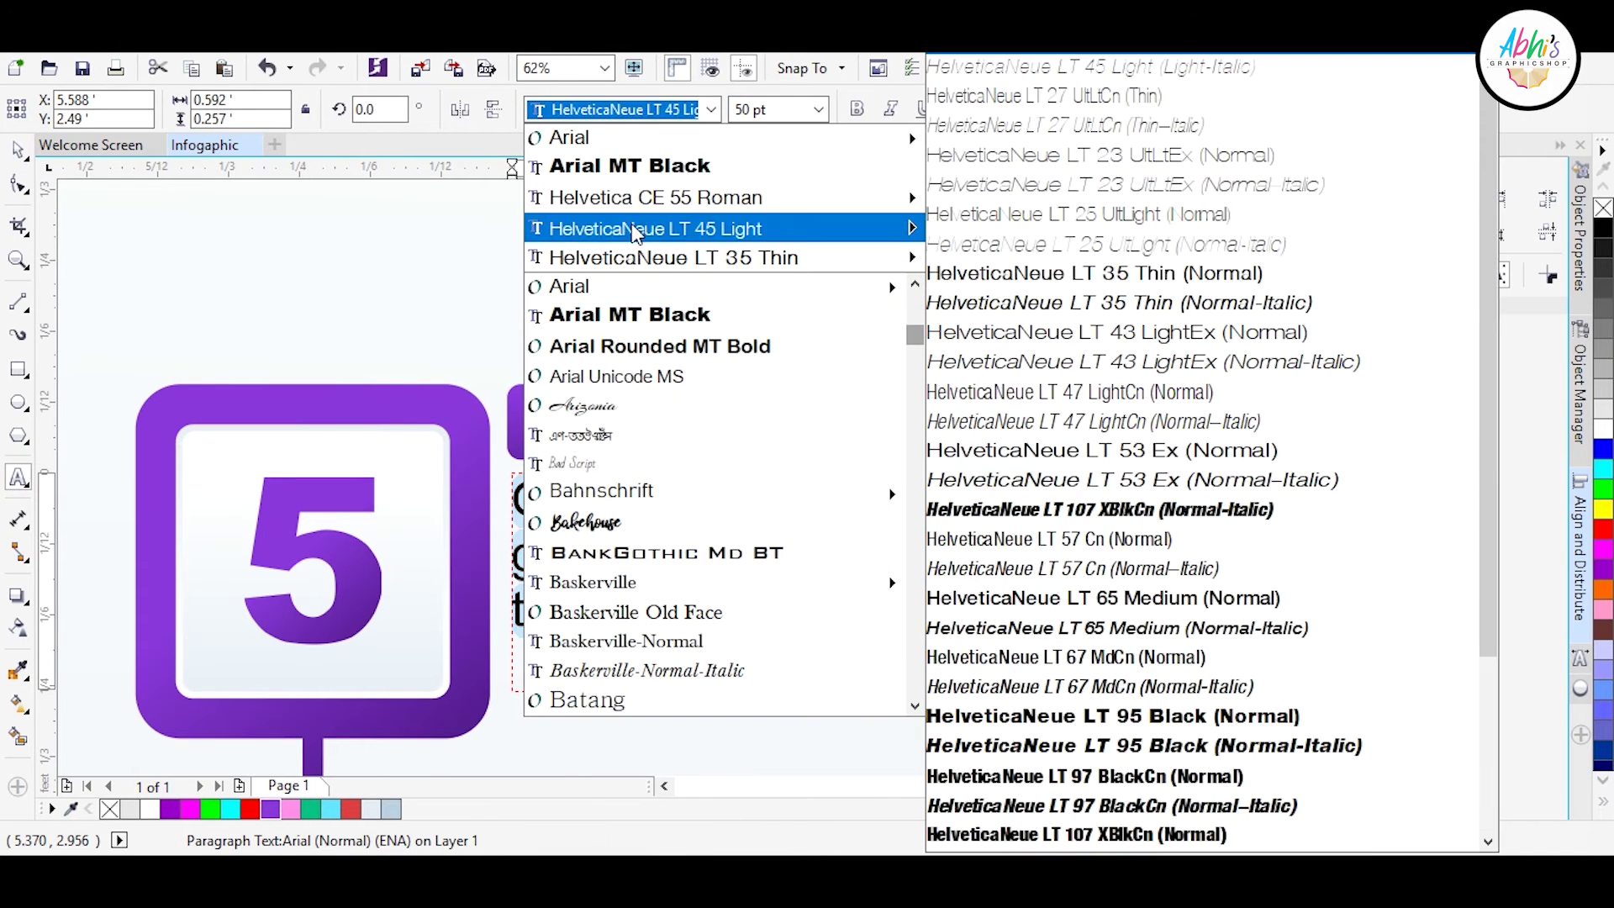
left_click(655, 224)
type("35")
key("Return")
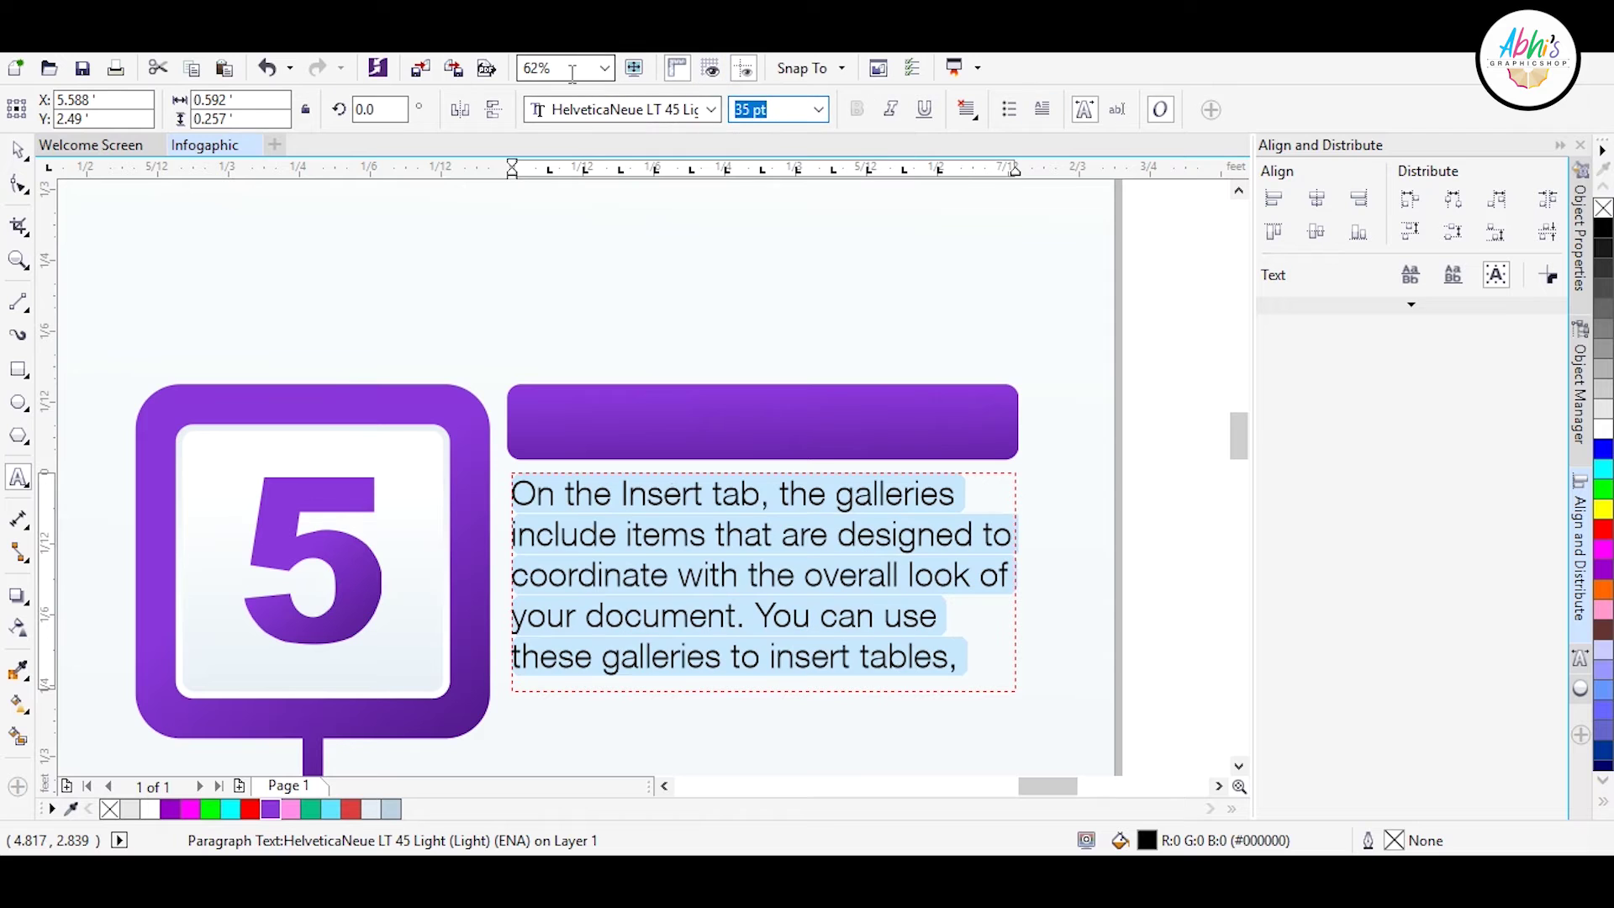
type("28")
key("Return")
key("Escape")
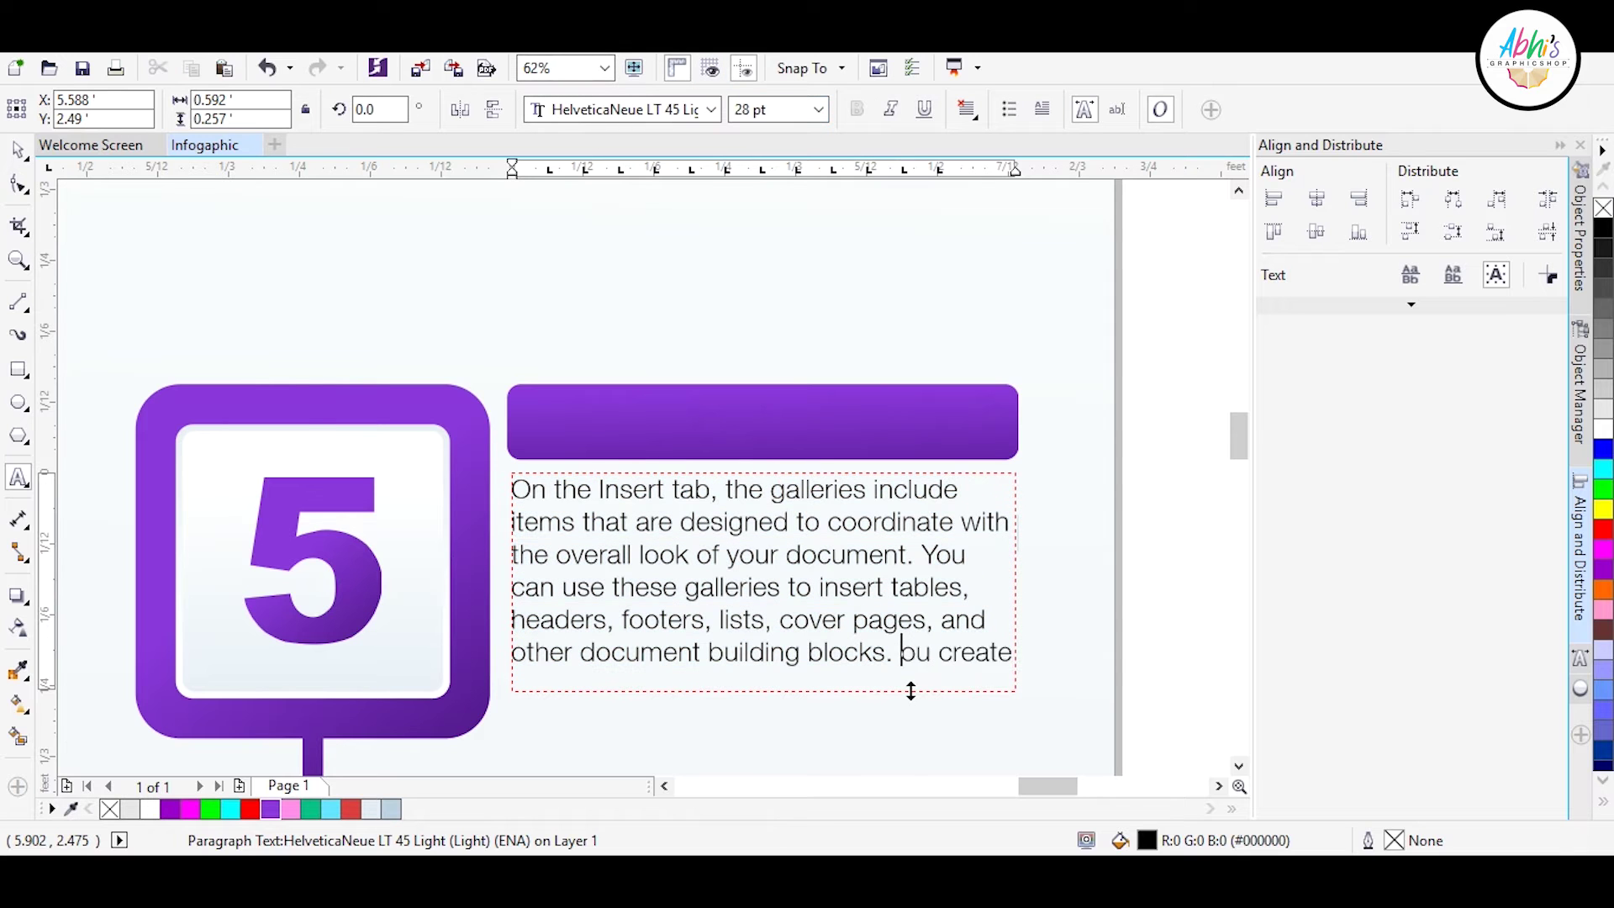
key("ctrl+space")
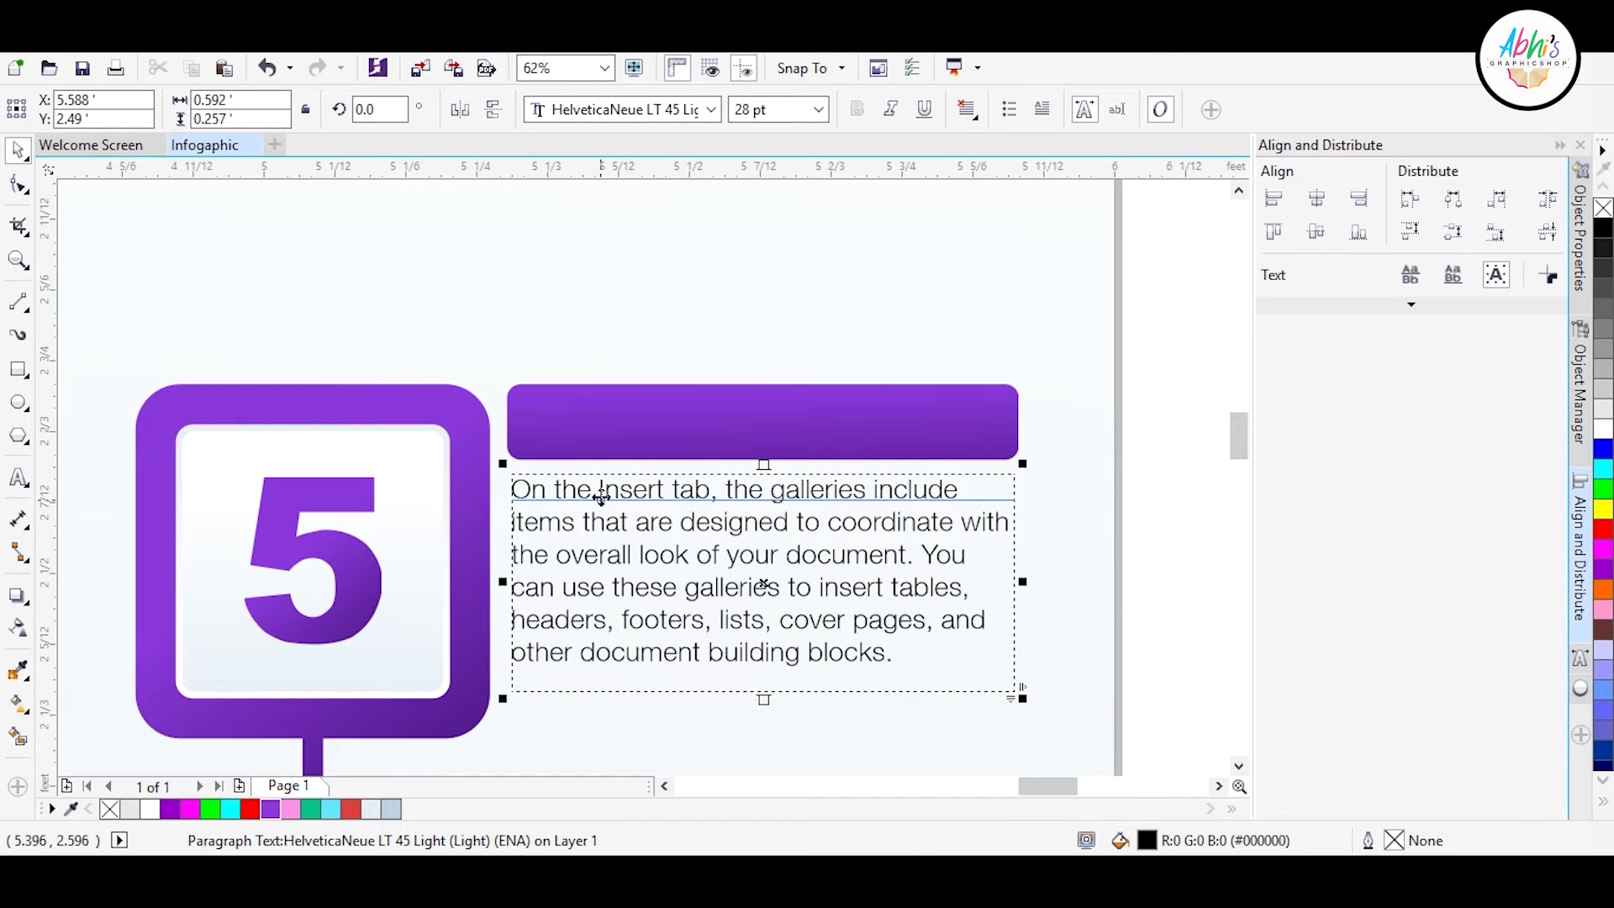
- Narrow the purple bar and the text frame from the right edge
left_click(619, 436, "shift")
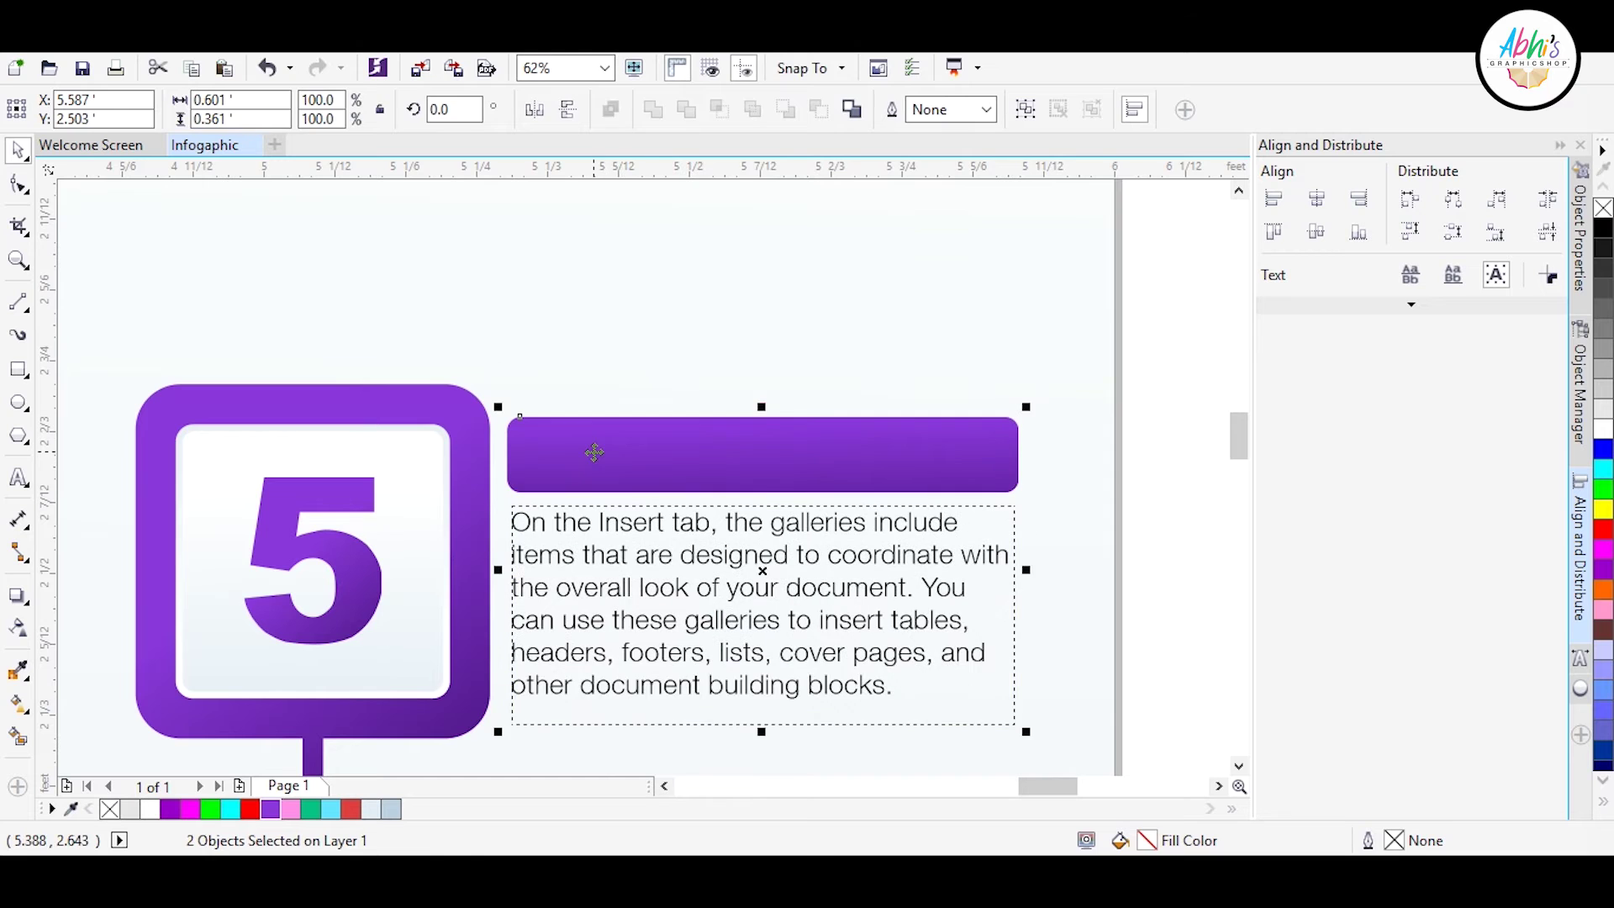
left_click(1152, 459)
left_click(796, 583)
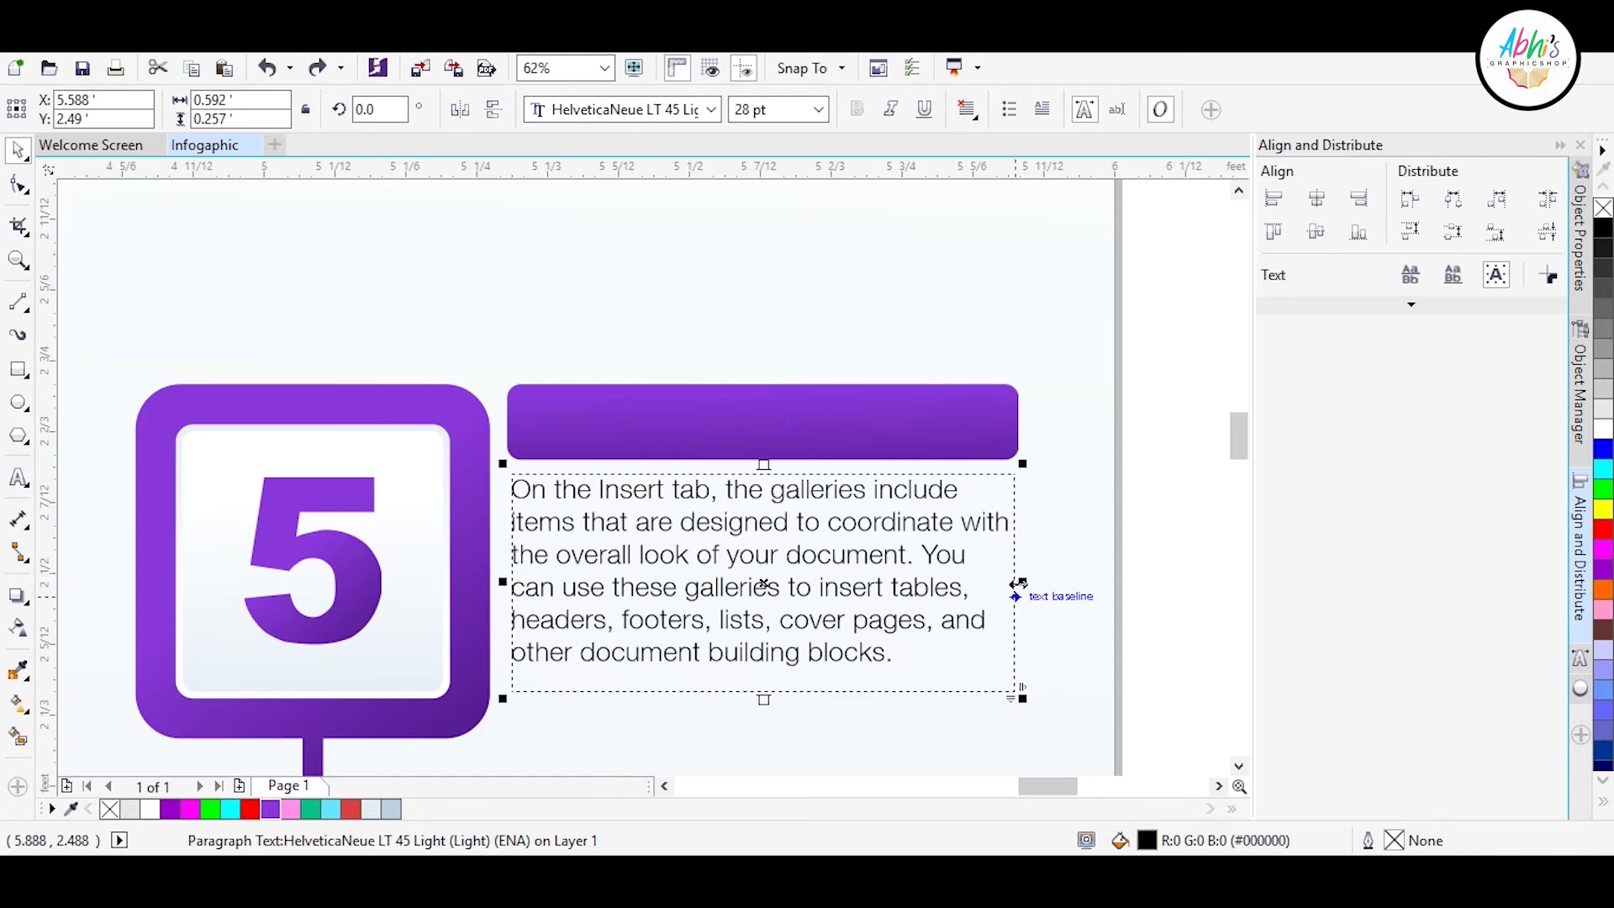
left_click_drag(1022, 565, 942, 565)
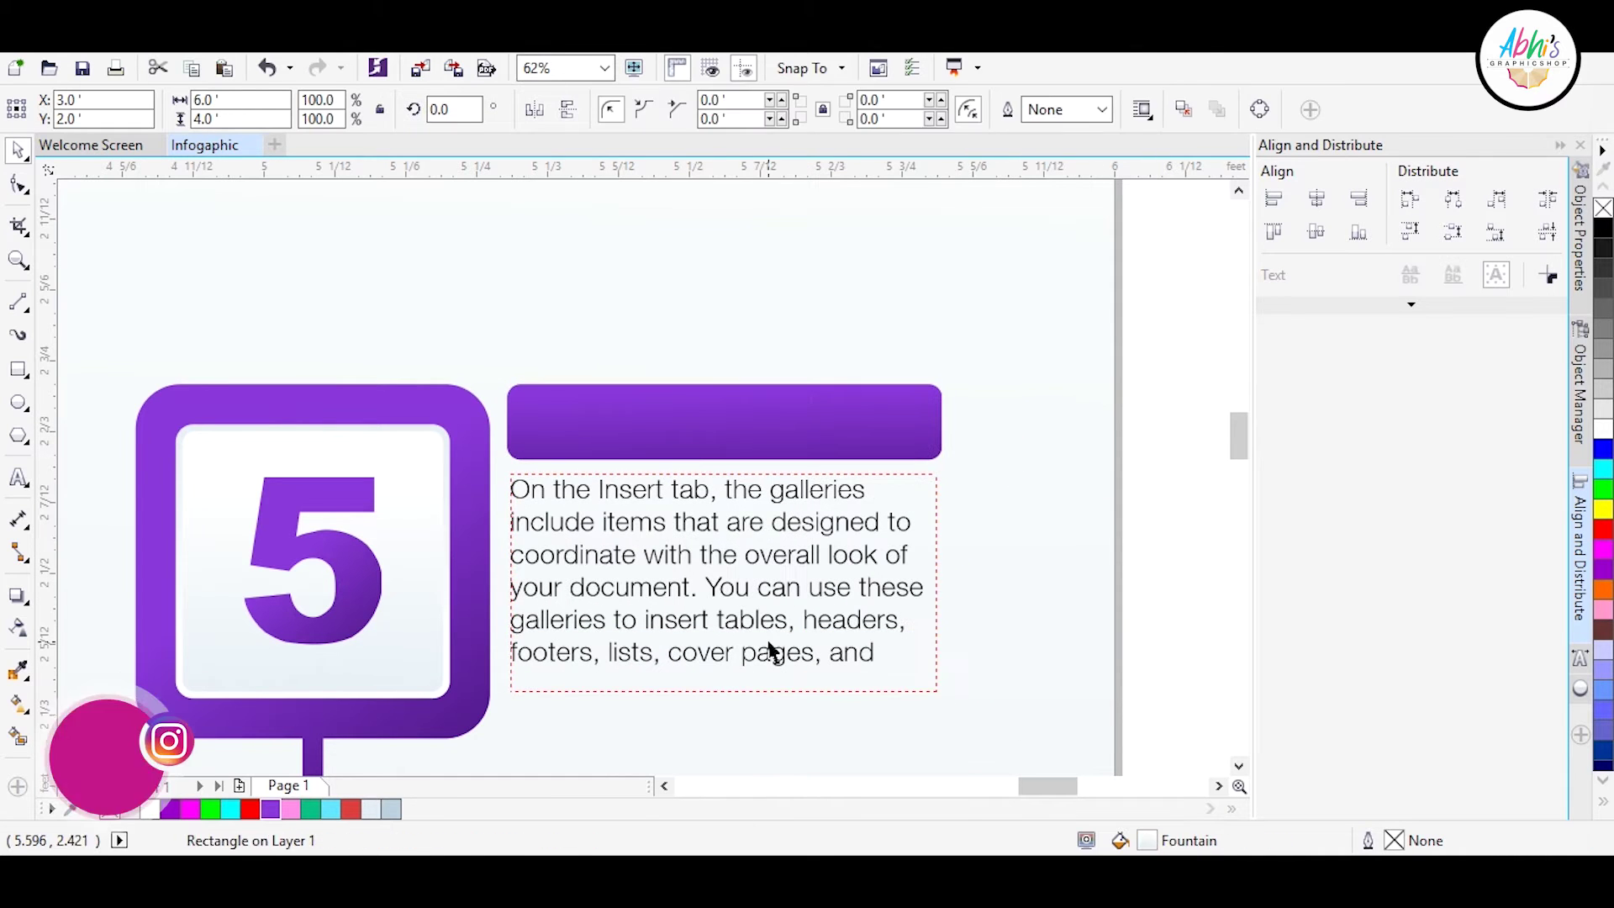
- Add a white Helvetica 'MAIN TITLE' heading centred in the purple bar
key("F8")
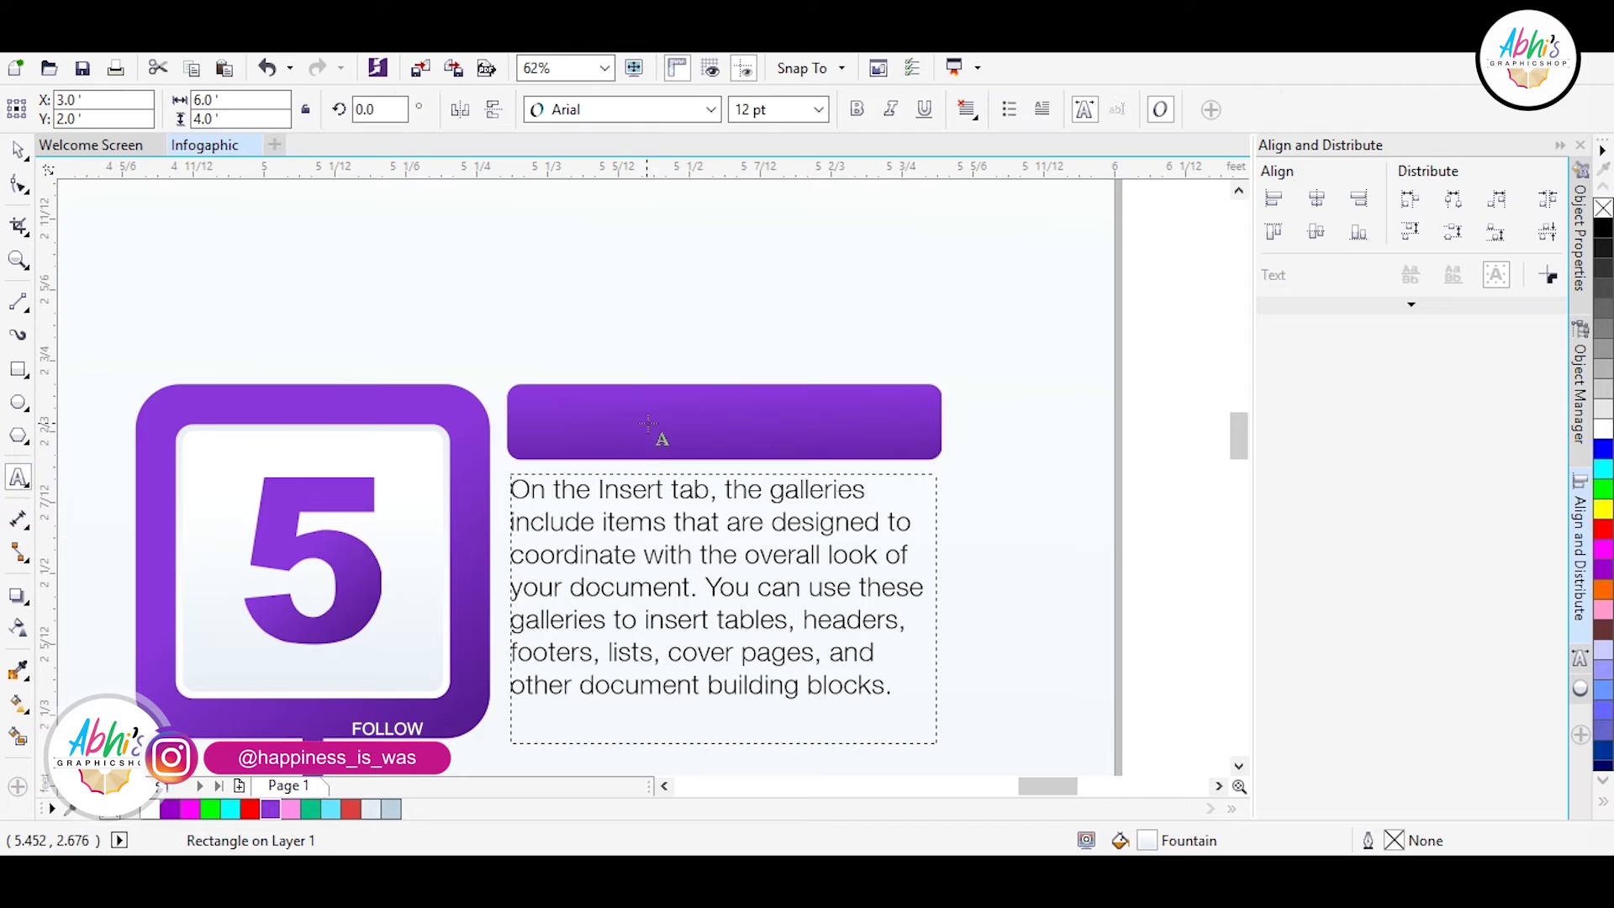
left_click(650, 427)
left_click(711, 109)
left_click(667, 227)
left_click(894, 420, "shift")
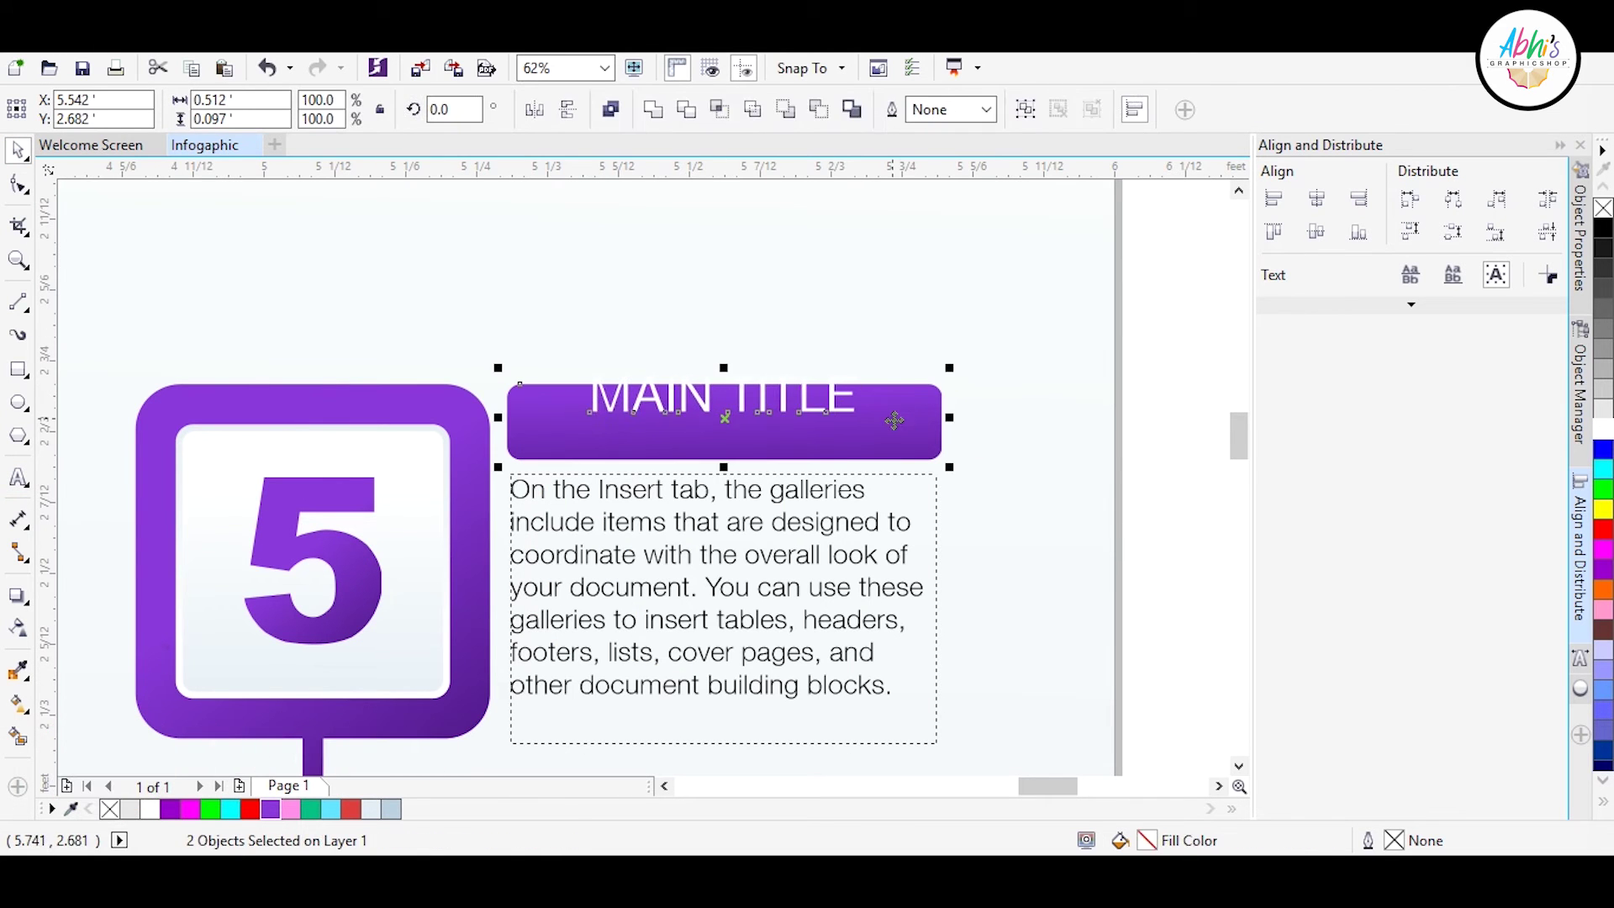
key("c")
- Widen the heading's letter spacing and enlarge it slightly
key("F10")
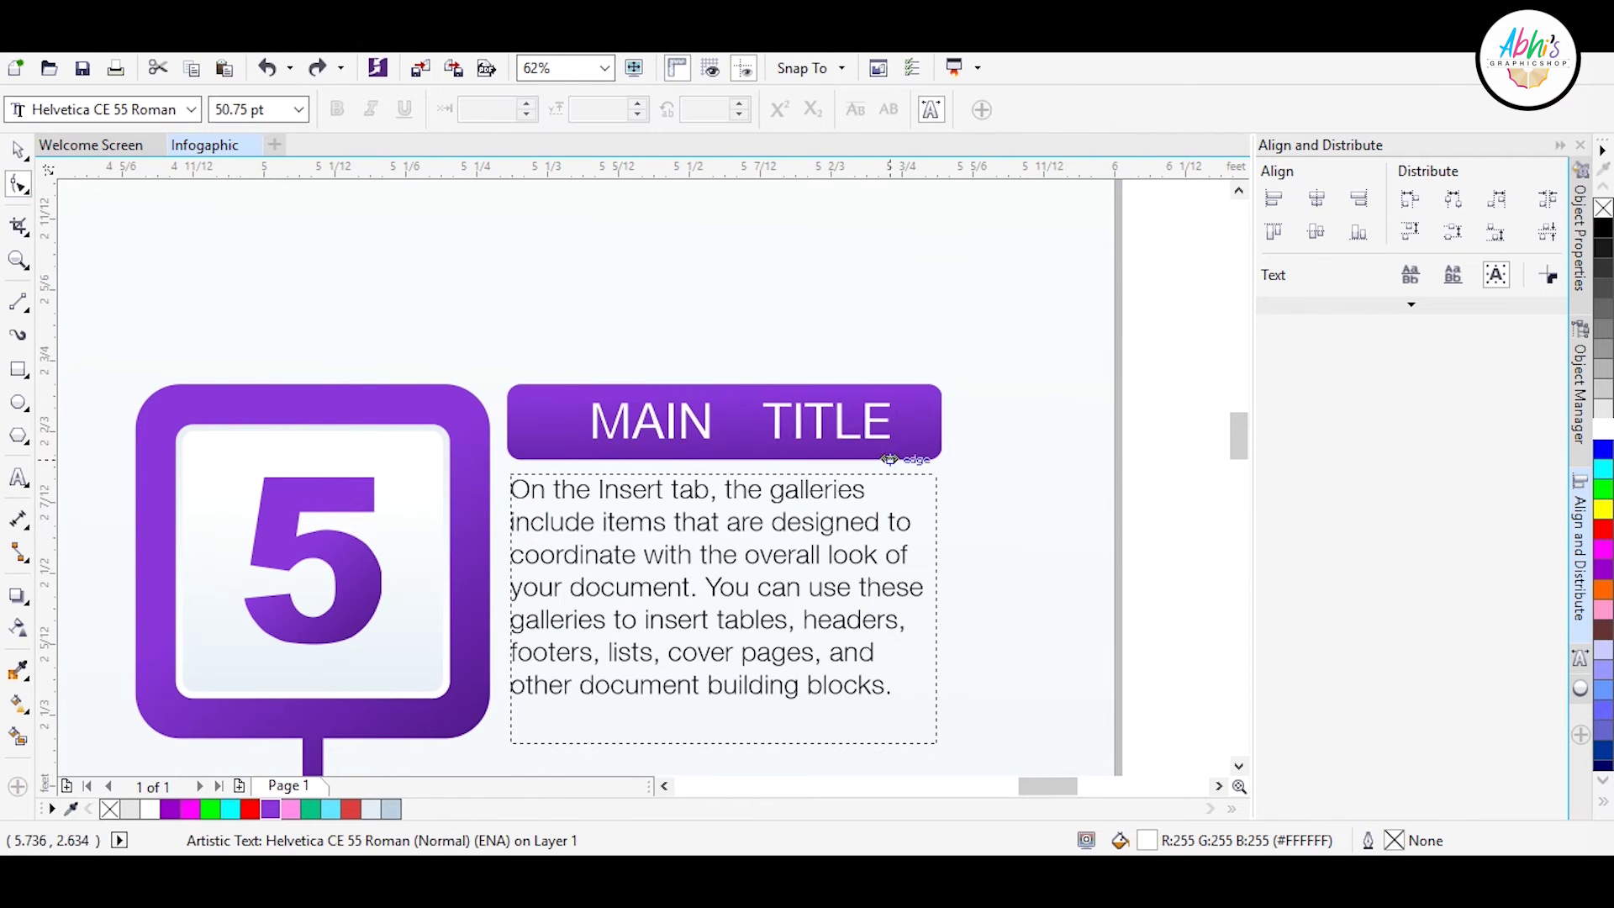
left_click_drag(890, 459, 929, 459)
key("space")
left_click_drag(914, 393, 951, 375)
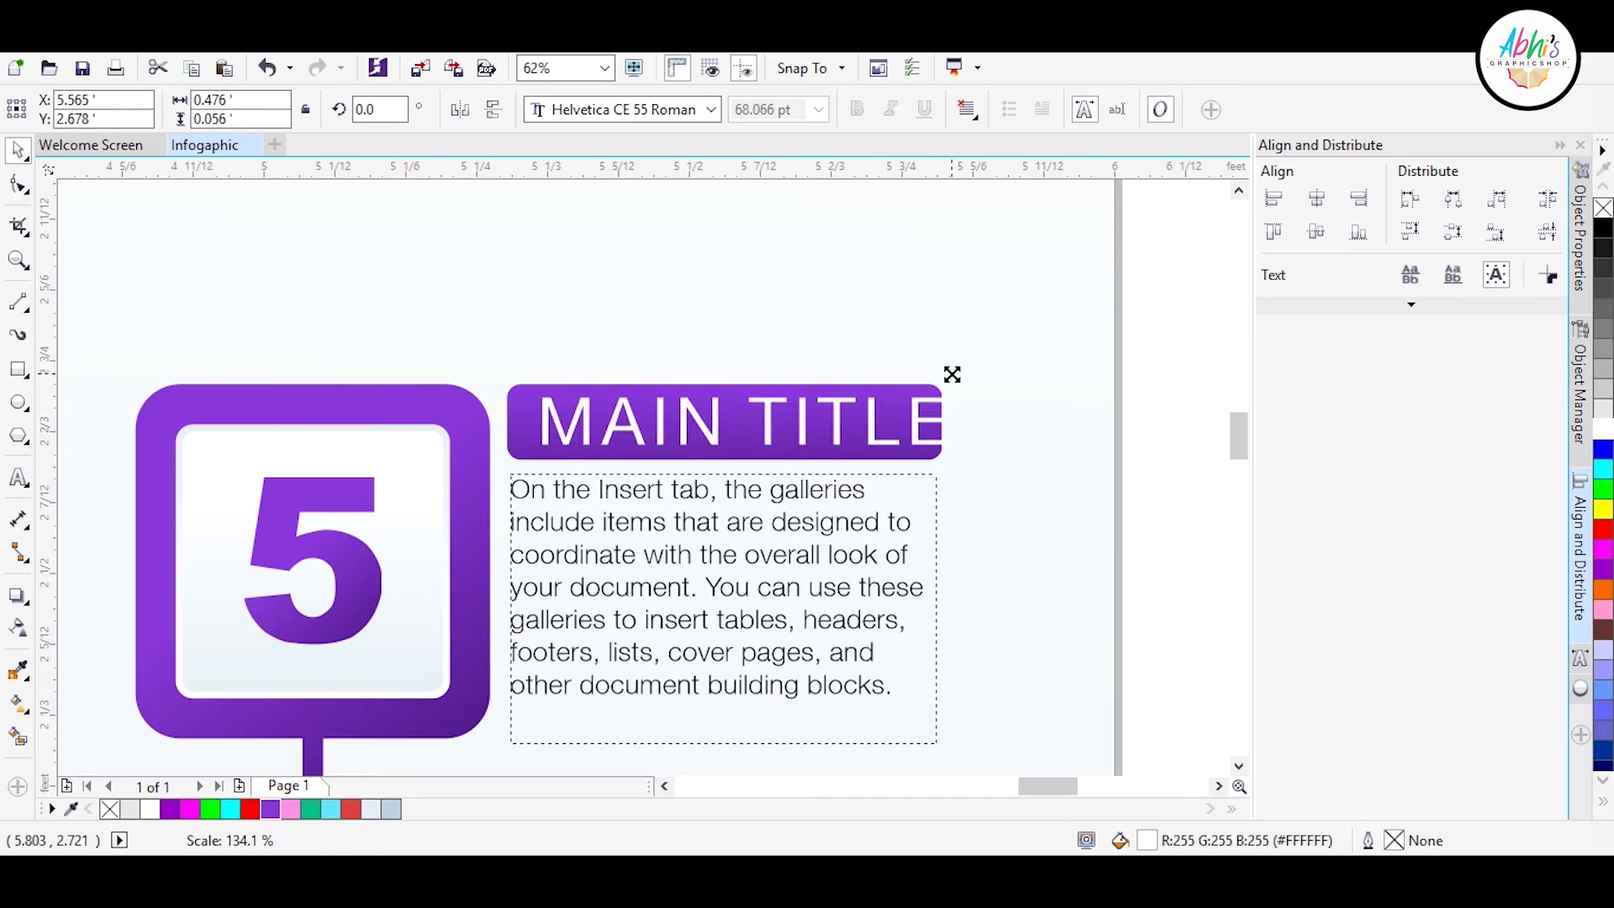
left_click(838, 401)
left_click(1152, 335)
- Select all six parts of the numbered sign and group them
scroll(670, 443, "down", 2)
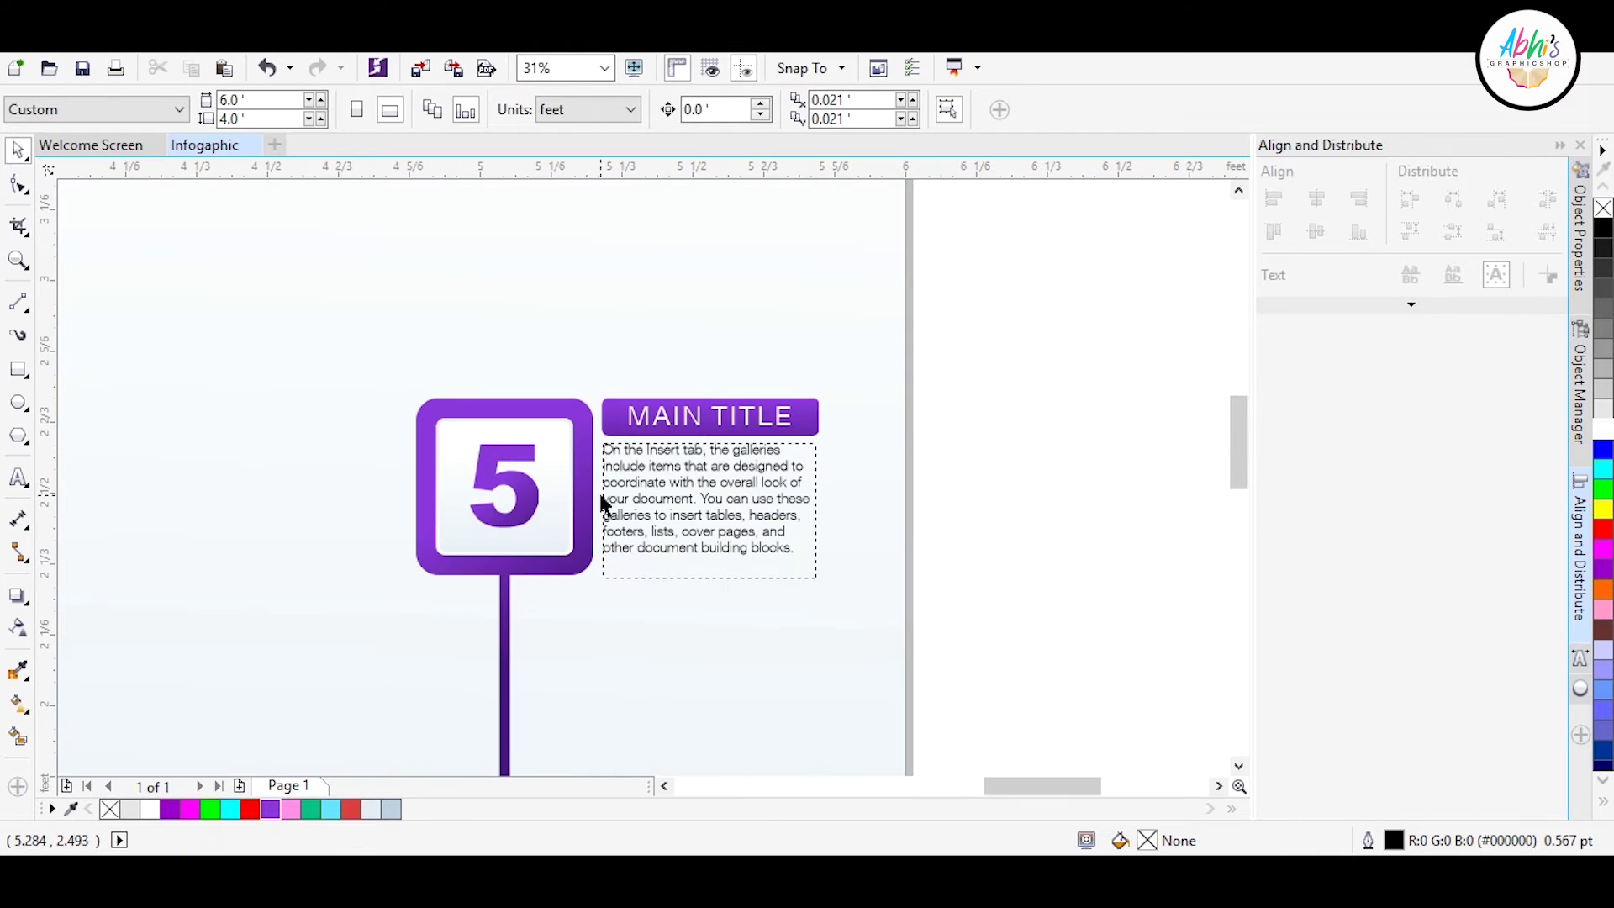
scroll(602, 504, "down", 3)
scroll(364, 396, "down", 2)
left_click_drag(786, 328, 547, 194)
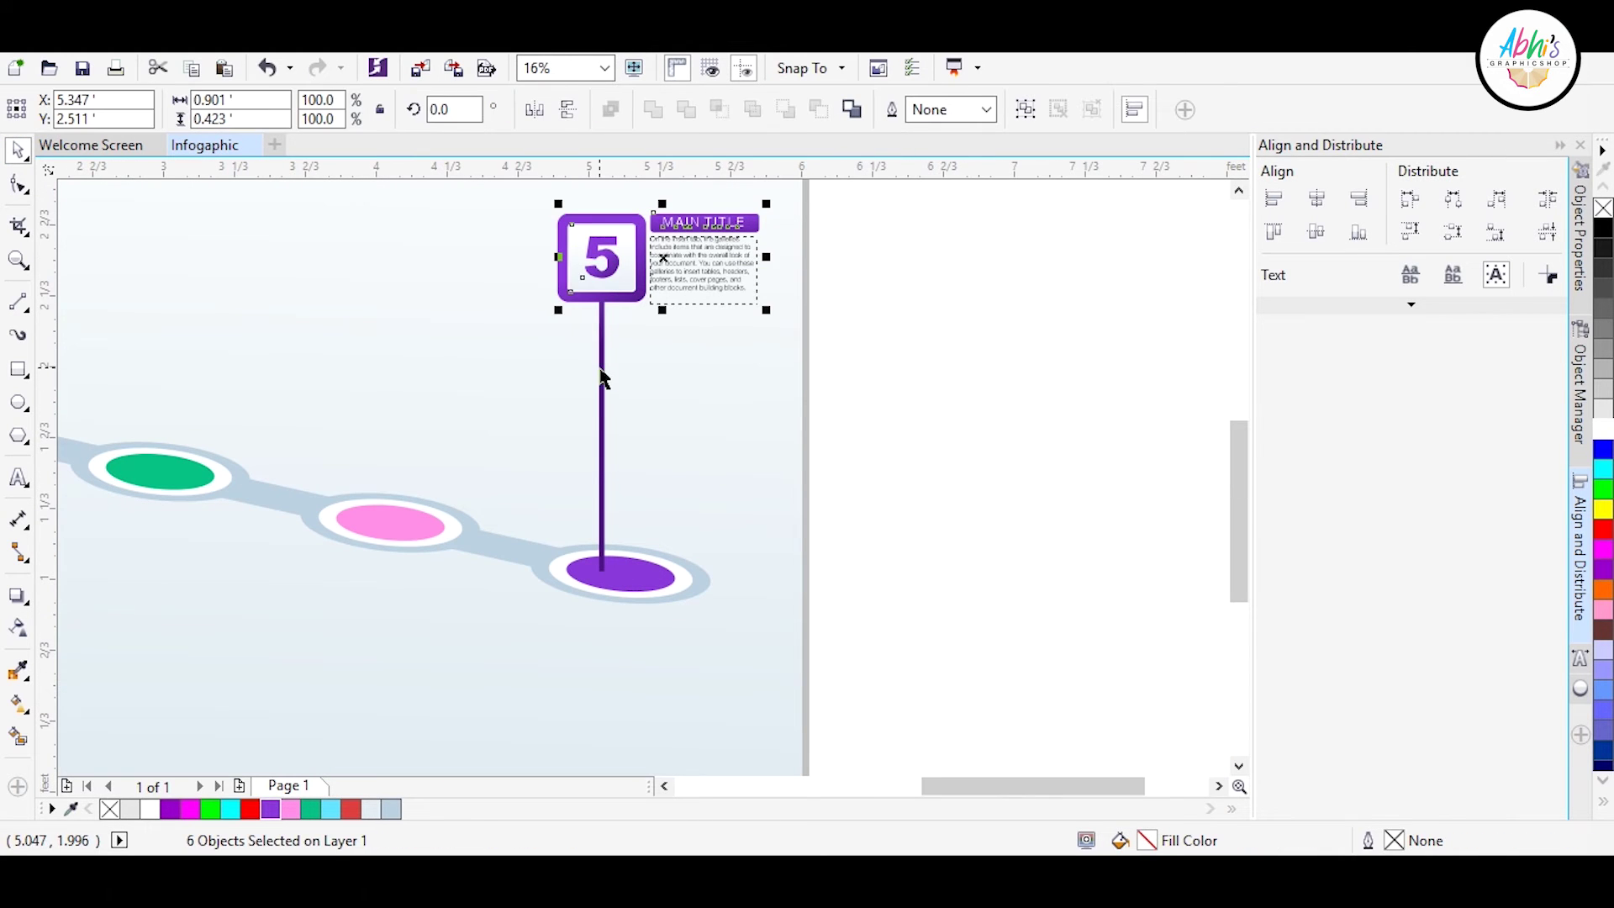
key("ctrl+g")
- Group the pole with the sign and snap the pin onto the purple ellipse
left_click(602, 467)
left_click(602, 261)
left_click(602, 395, "shift")
key("ctrl+g")
scroll(603, 463, "up", 3)
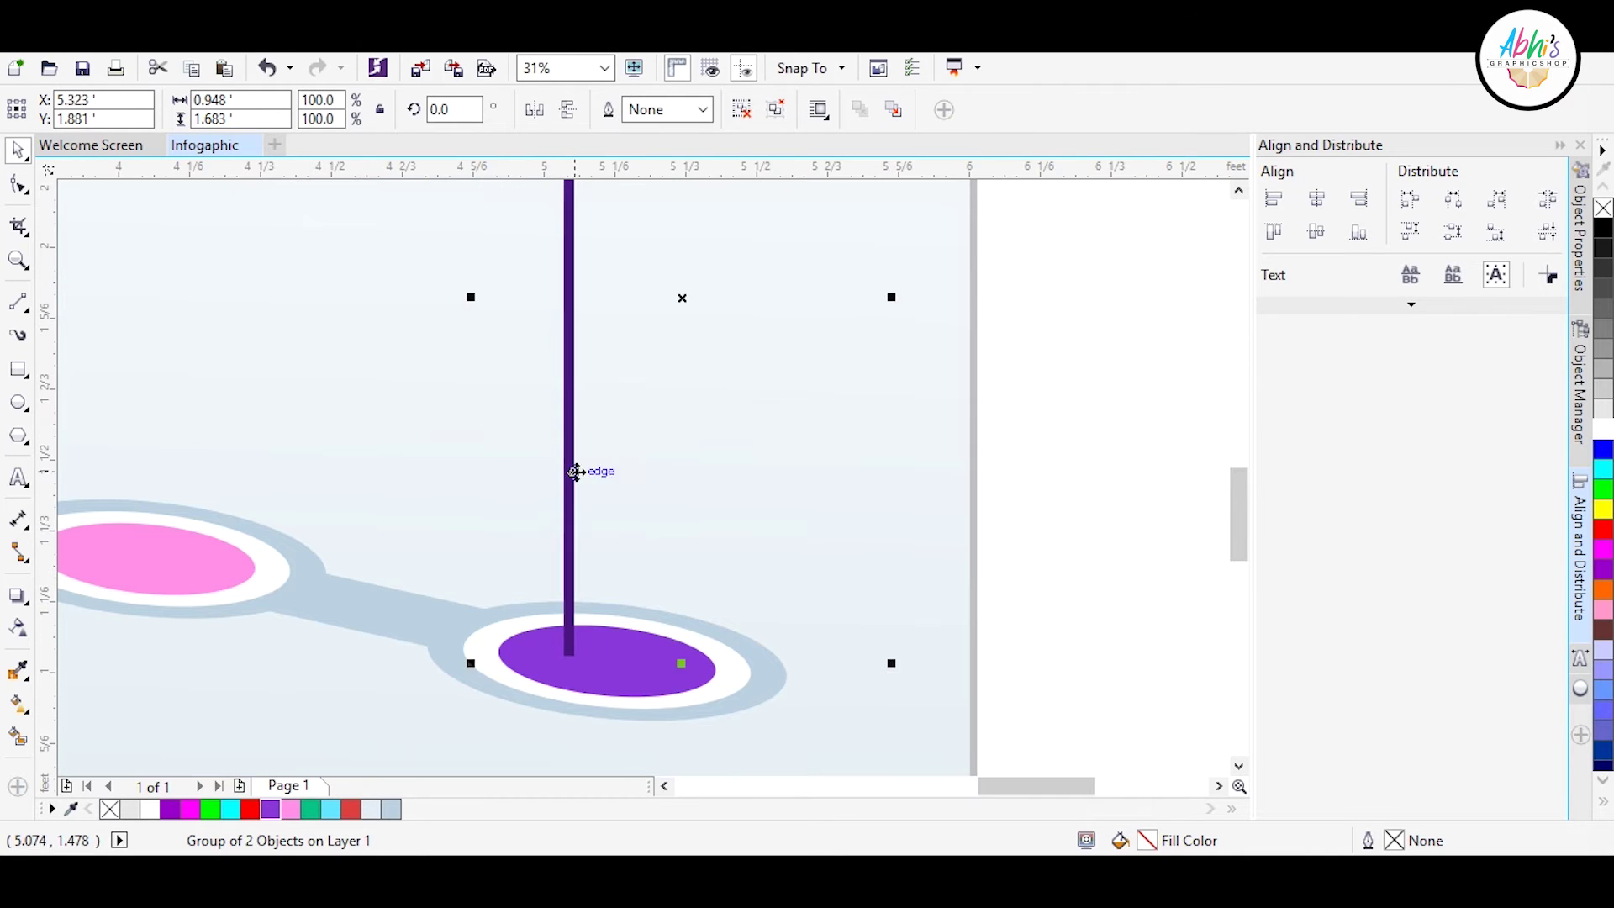
left_click_drag(616, 476, 616, 476)
scroll(766, 572, "down", 3)
left_click(956, 411)
left_click(695, 341)
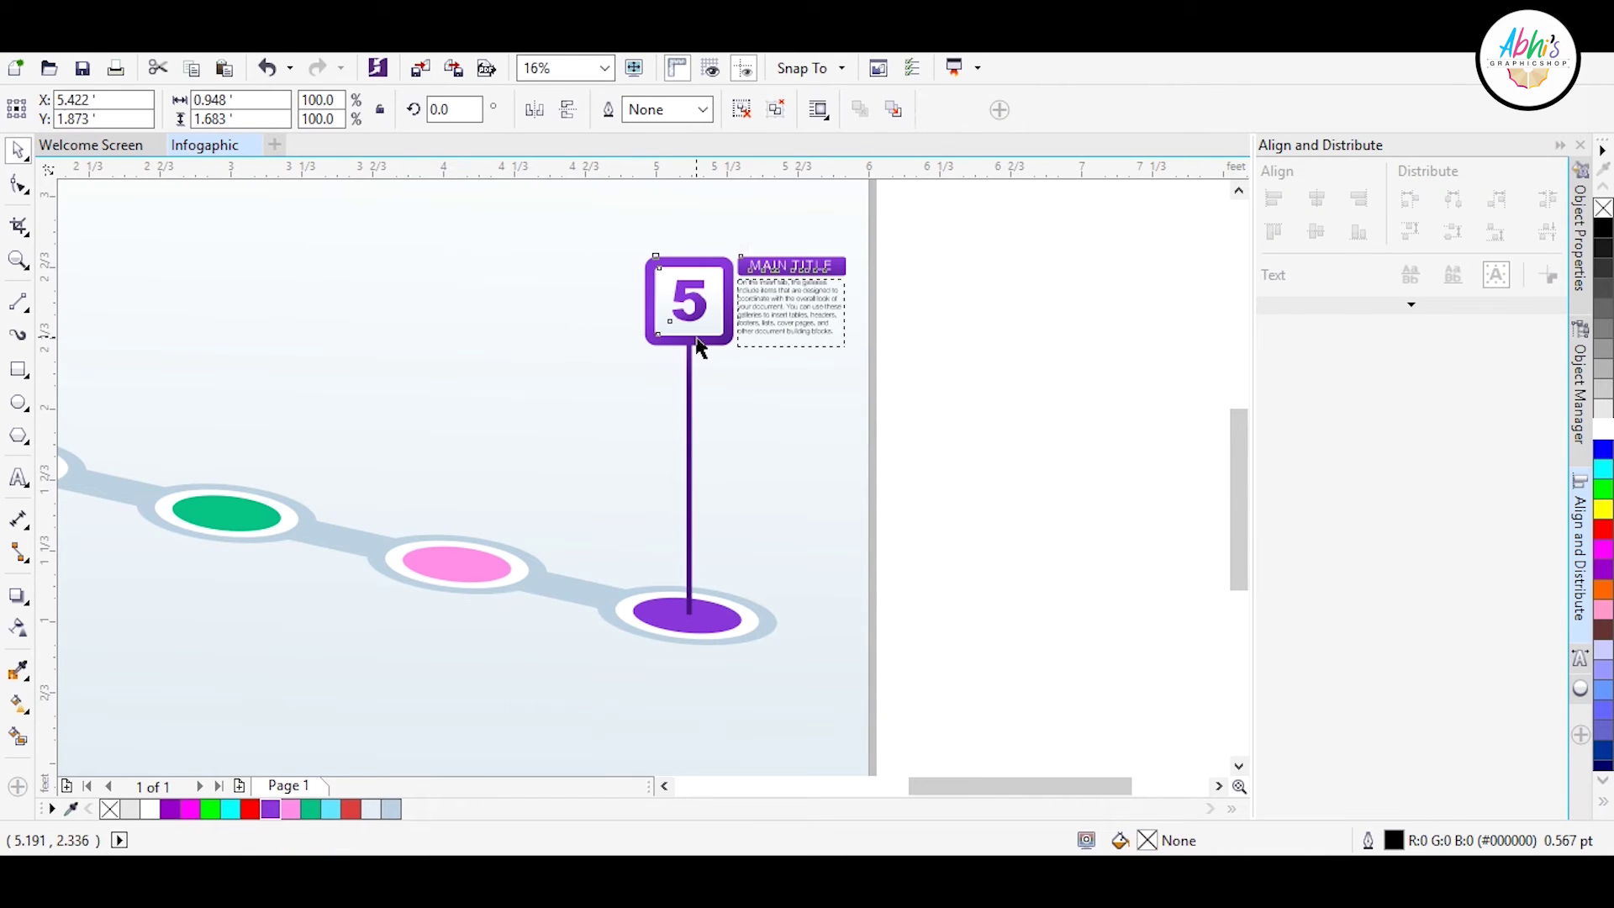
- Copy the pin onto the pink ellipse and repeat onto the remaining ellipses with Ctrl+R
left_click_drag(729, 318, 501, 267)
key("ctrl+r")
key("ctrl+r")
scroll(471, 461, "down", 3)
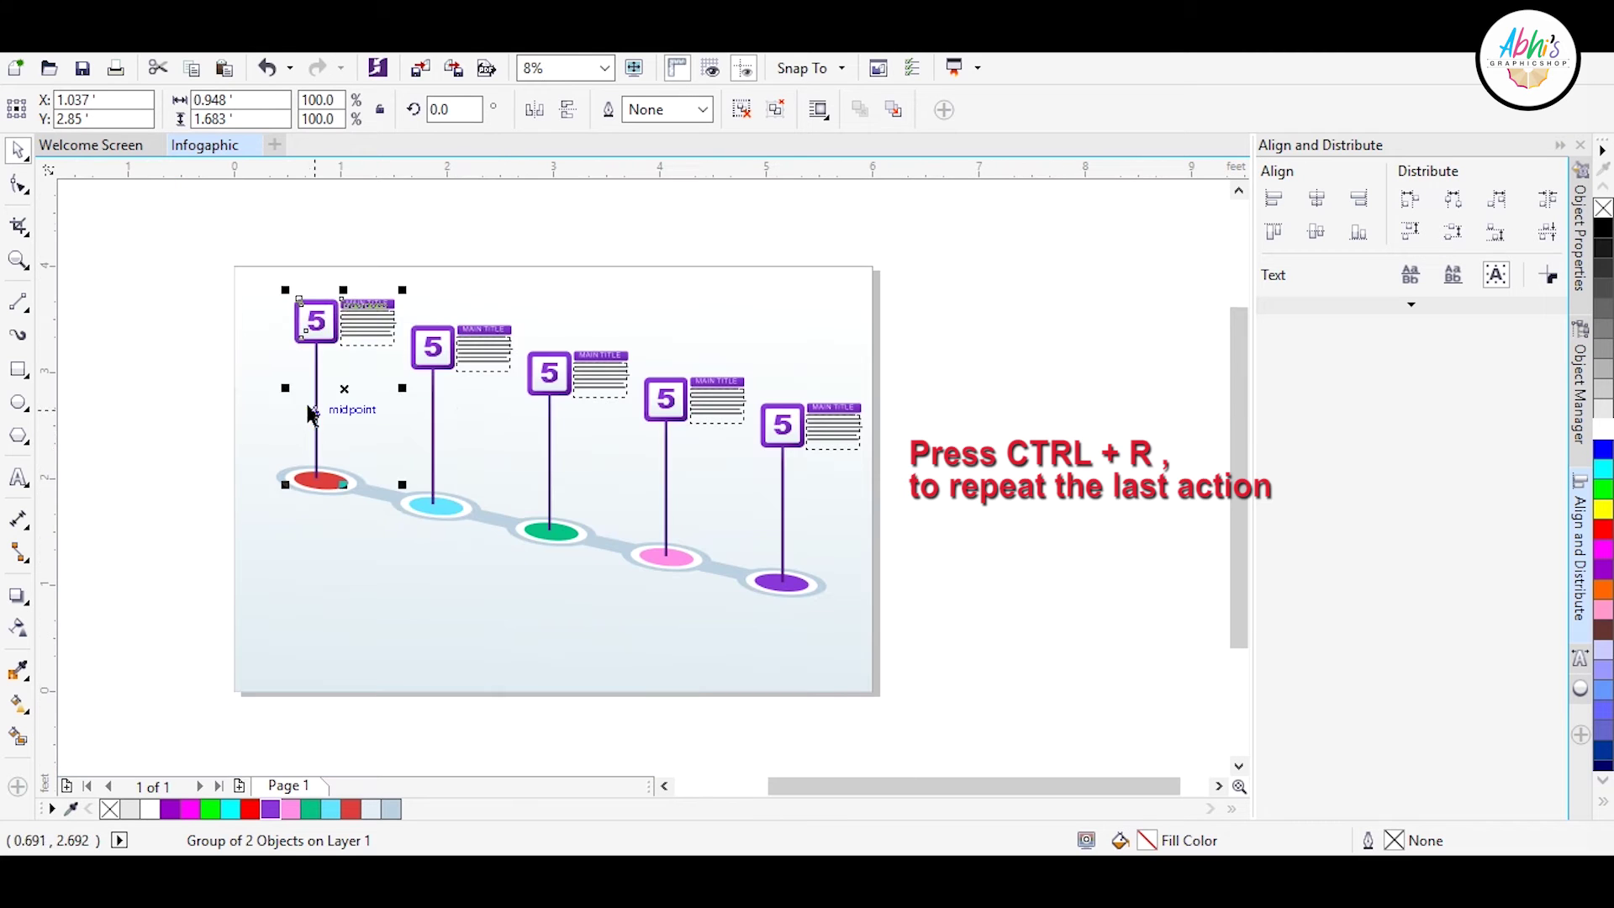
scroll(311, 412, "up", 6)
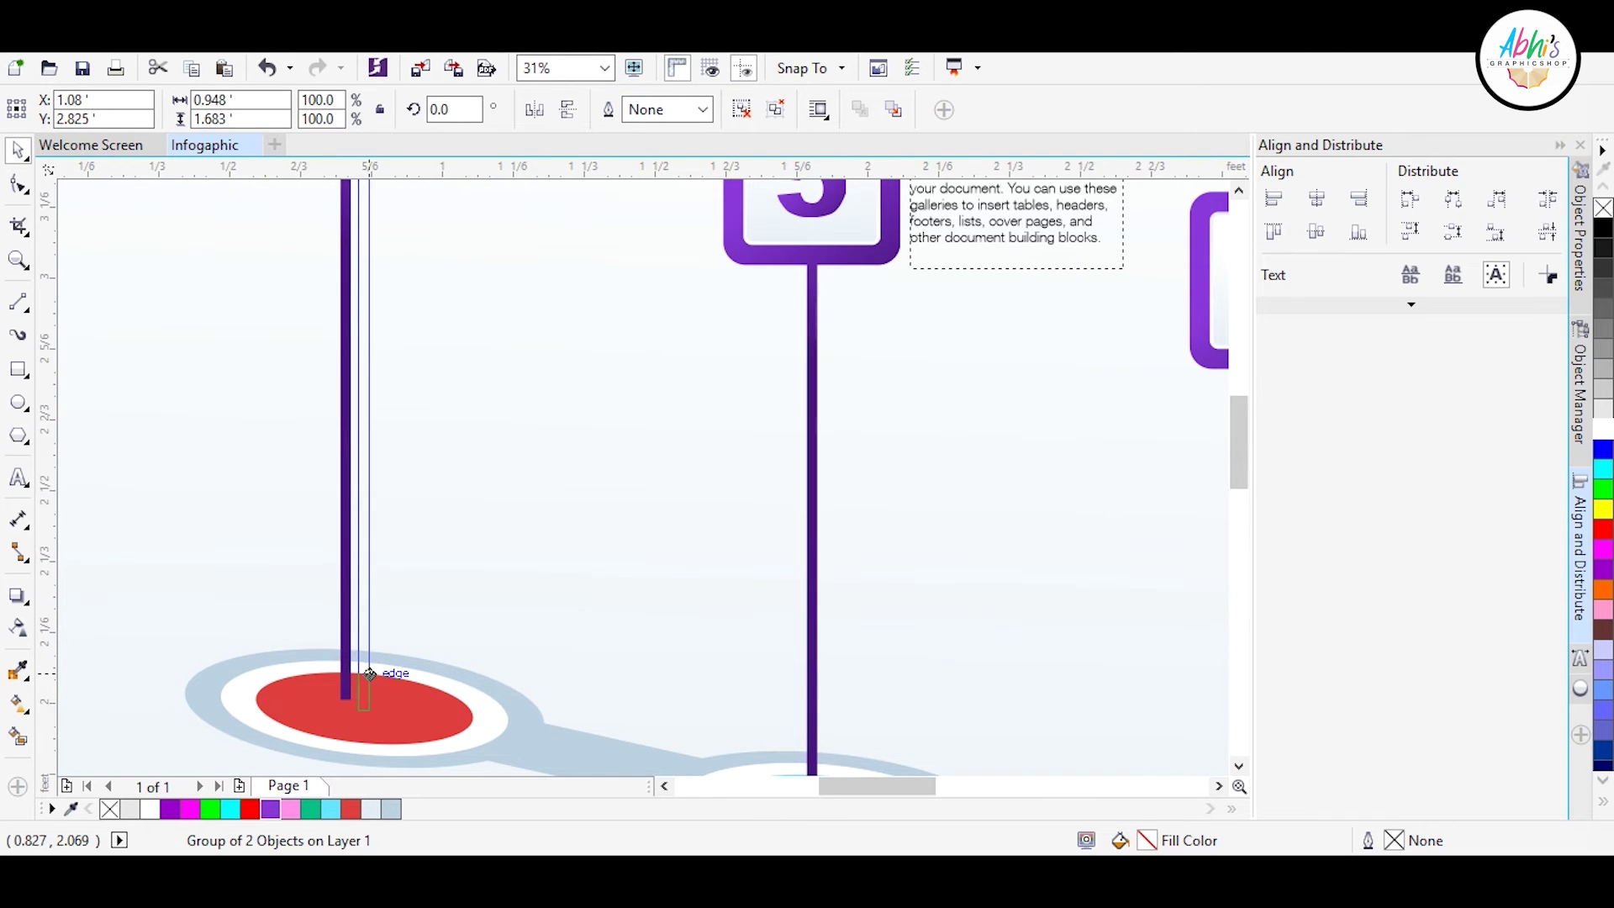
- Snap the red and cyan pins' poles onto their ellipses, centring the cyan ellipse
left_click_drag(370, 673, 369, 672)
scroll(370, 672, "down", 3)
scroll(593, 621, "up", 5)
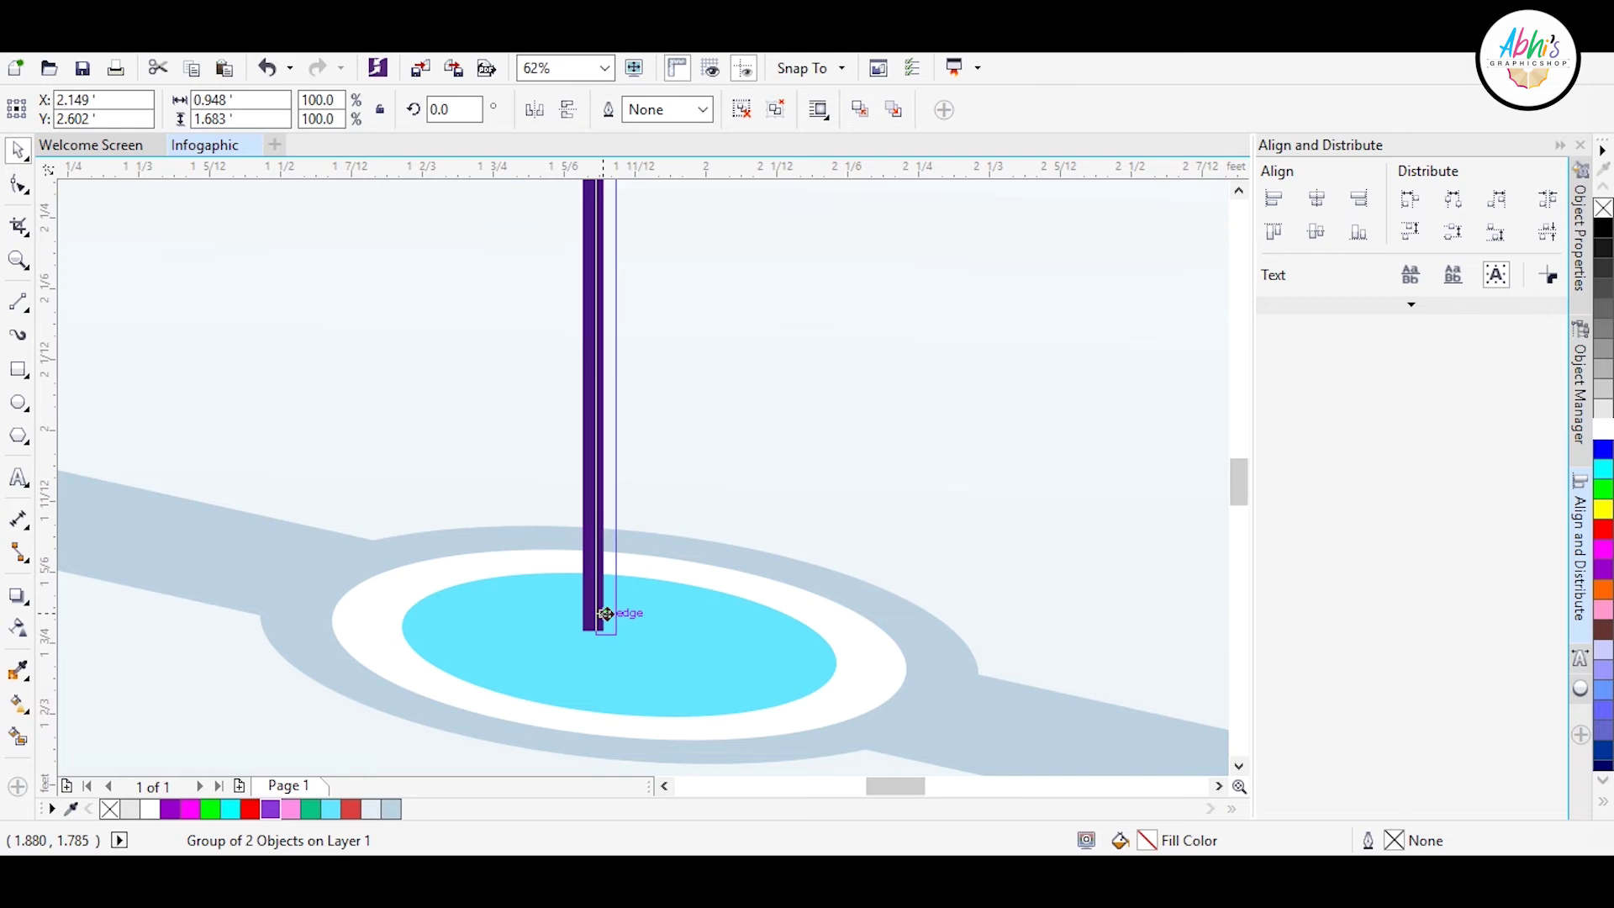
left_click_drag(606, 614, 605, 614)
scroll(486, 620, "down", 3)
left_click(429, 602)
scroll(429, 602, "up", 5)
left_click_drag(607, 424, 620, 426)
scroll(749, 594, "down", 3)
left_click(259, 468)
- Line up the green pin's pole with its ellipse
scroll(534, 586, "down", 2)
left_click(532, 584)
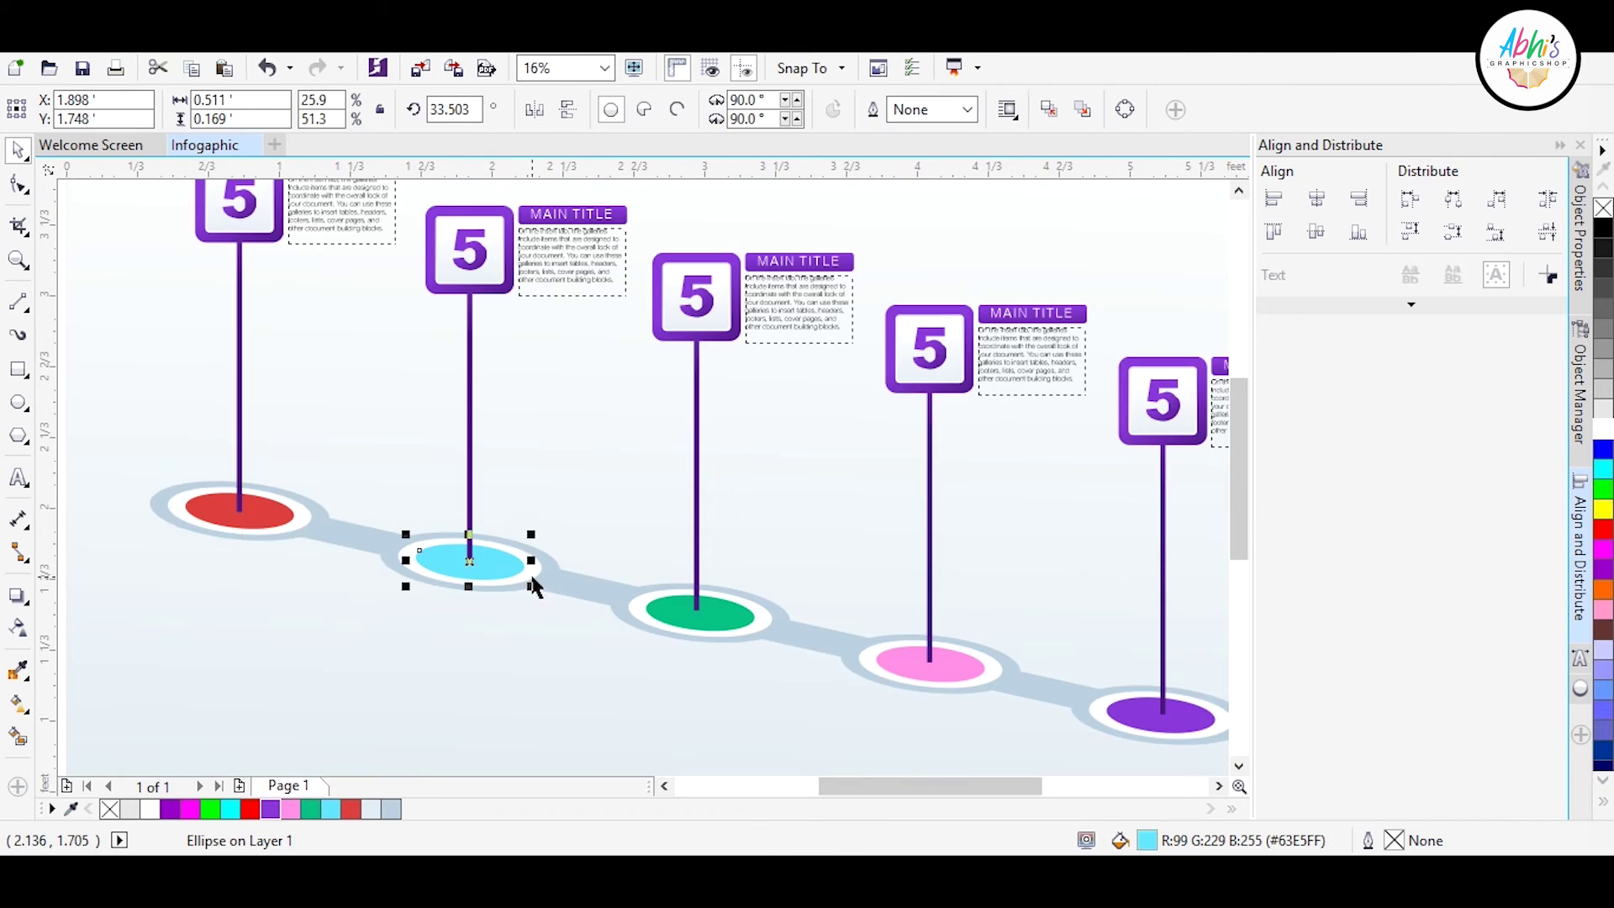
scroll(535, 586, "up", 2)
left_click(951, 659)
scroll(951, 659, "up", 3)
left_click_drag(714, 547, 638, 557)
scroll(706, 558, "down", 3)
scroll(632, 562, "up", 2)
scroll(638, 557, "down", 3)
left_click(222, 288)
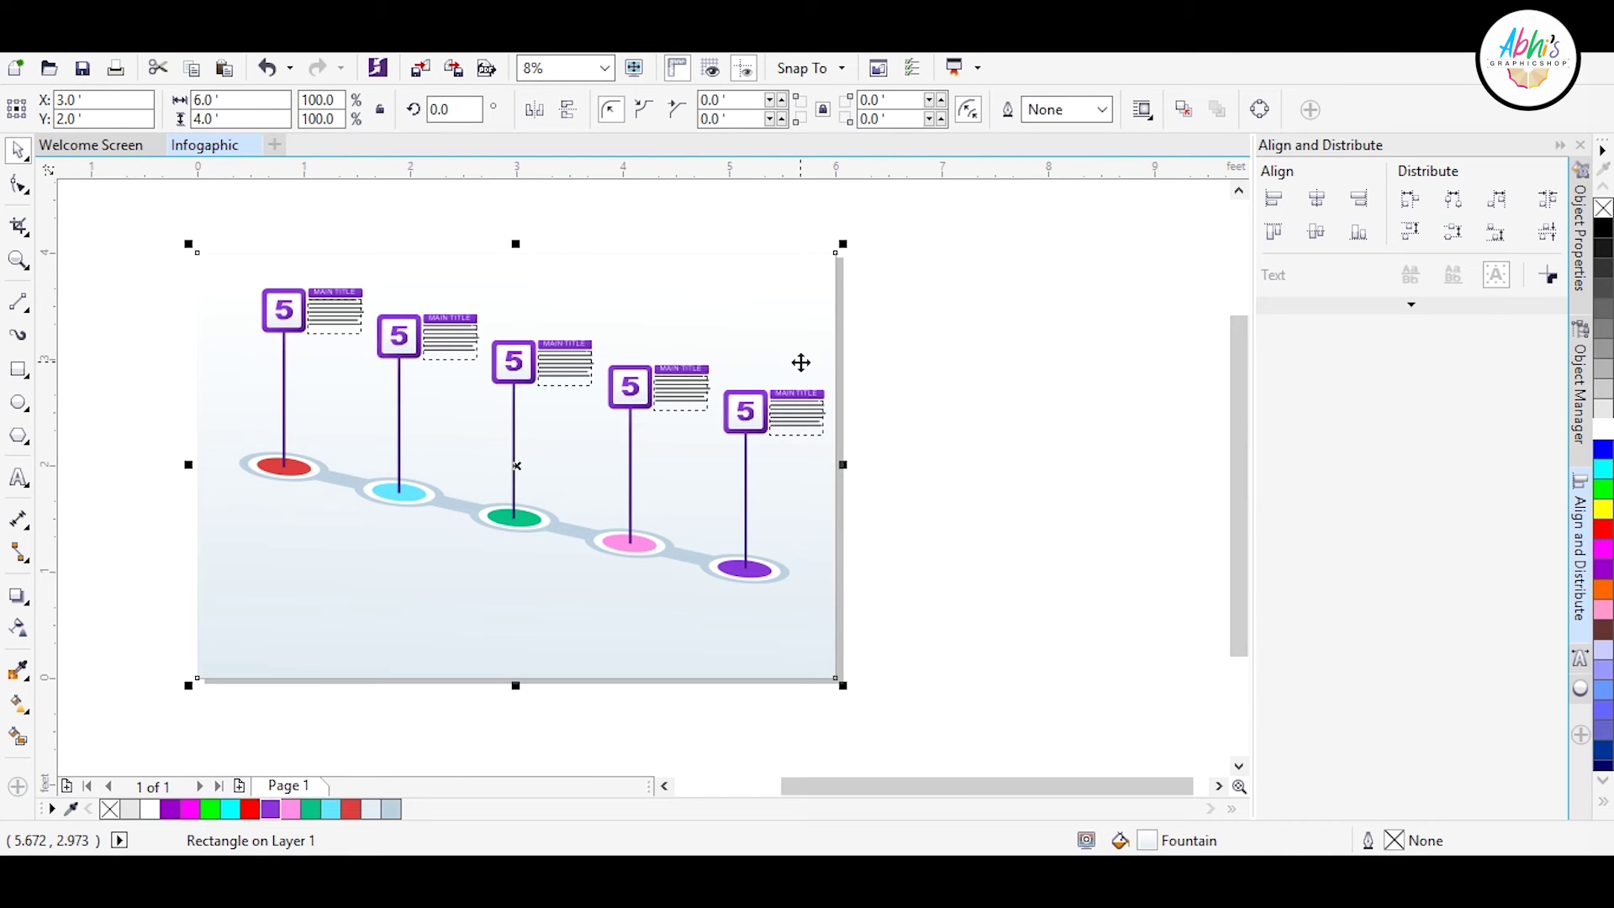
- Raise the fourth pin and lower the second and third pins
left_click(642, 395)
left_click_drag(653, 407, 653, 350)
left_click_drag(517, 431, 517, 432)
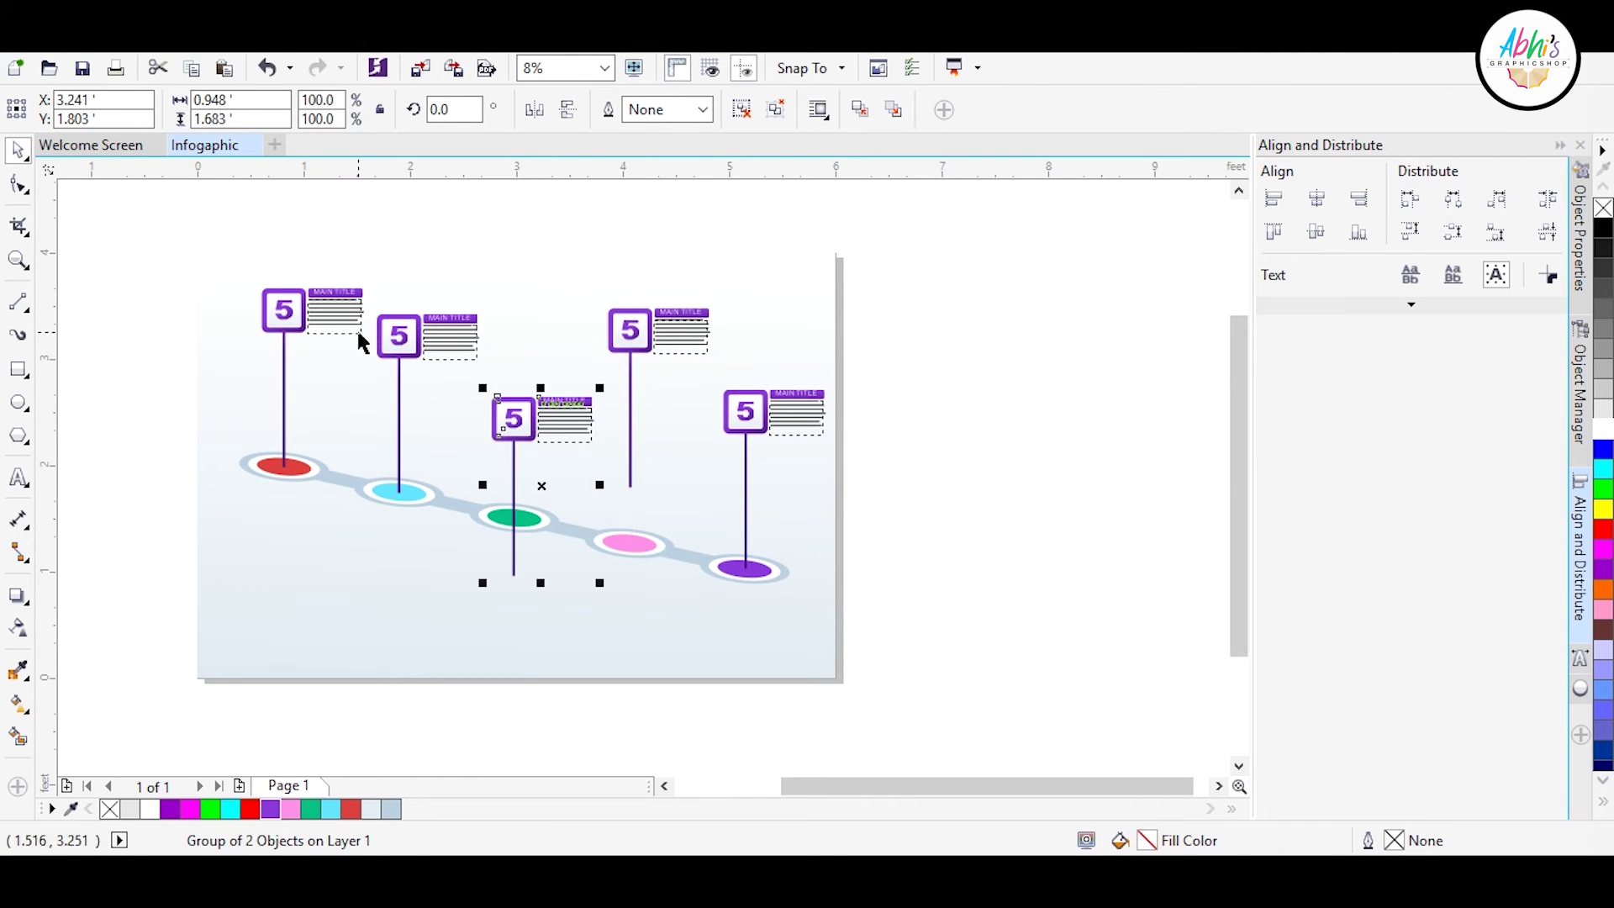
left_click_drag(396, 370, 396, 370)
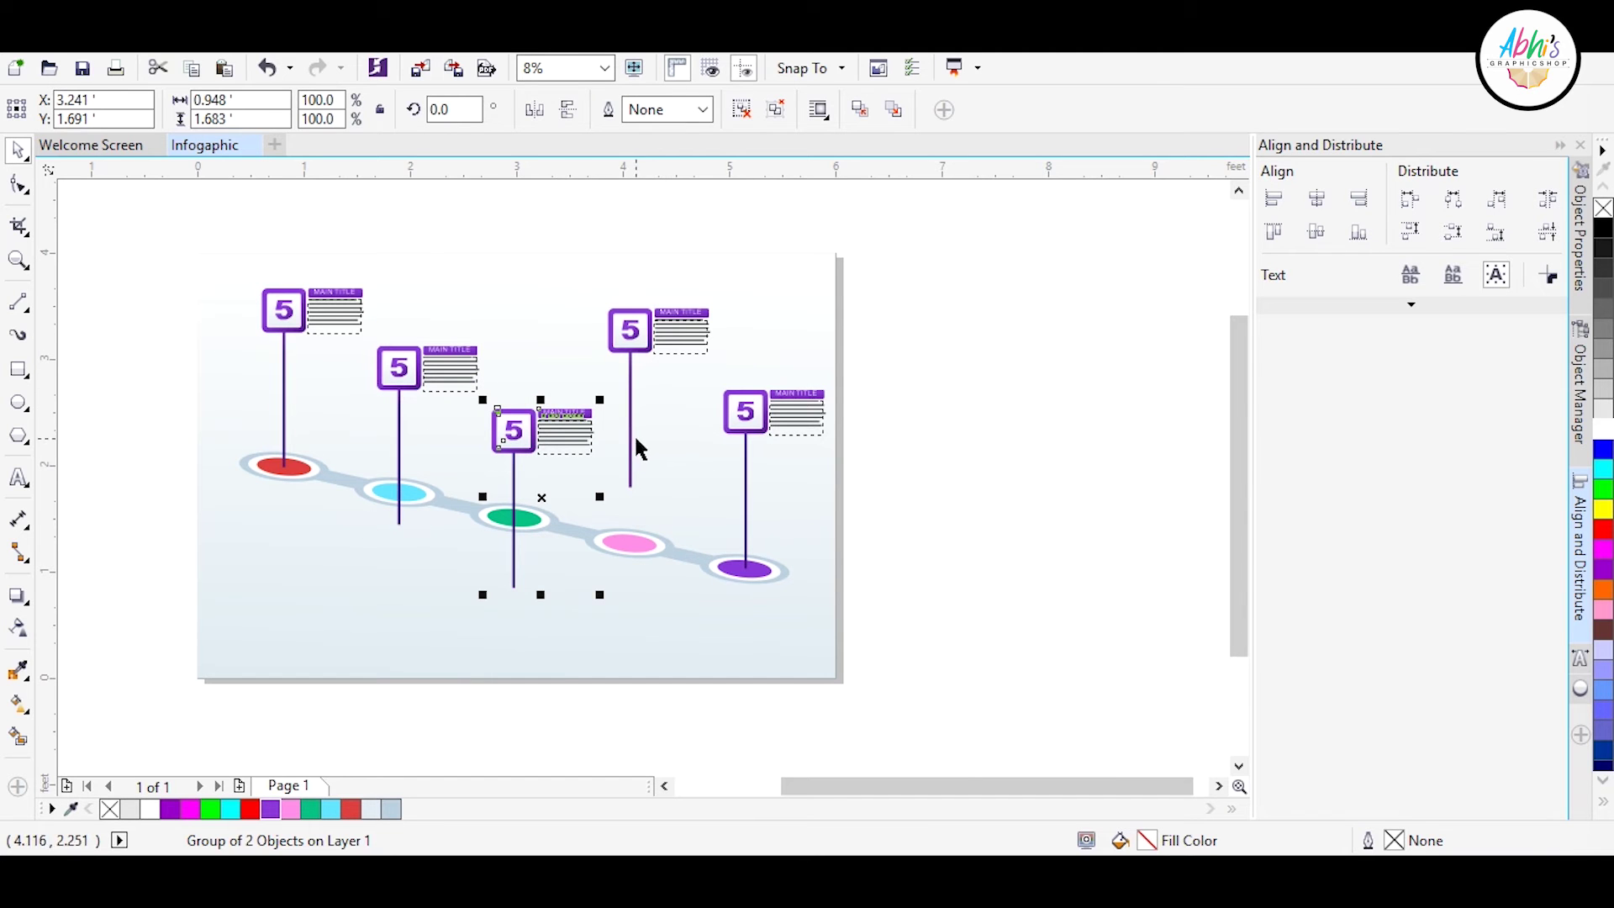
- Move the pole ends so the lowered pins still end on their ellipses
key("F10")
scroll(641, 456, "up", 2)
scroll(631, 420, "up", 2)
left_click(621, 395)
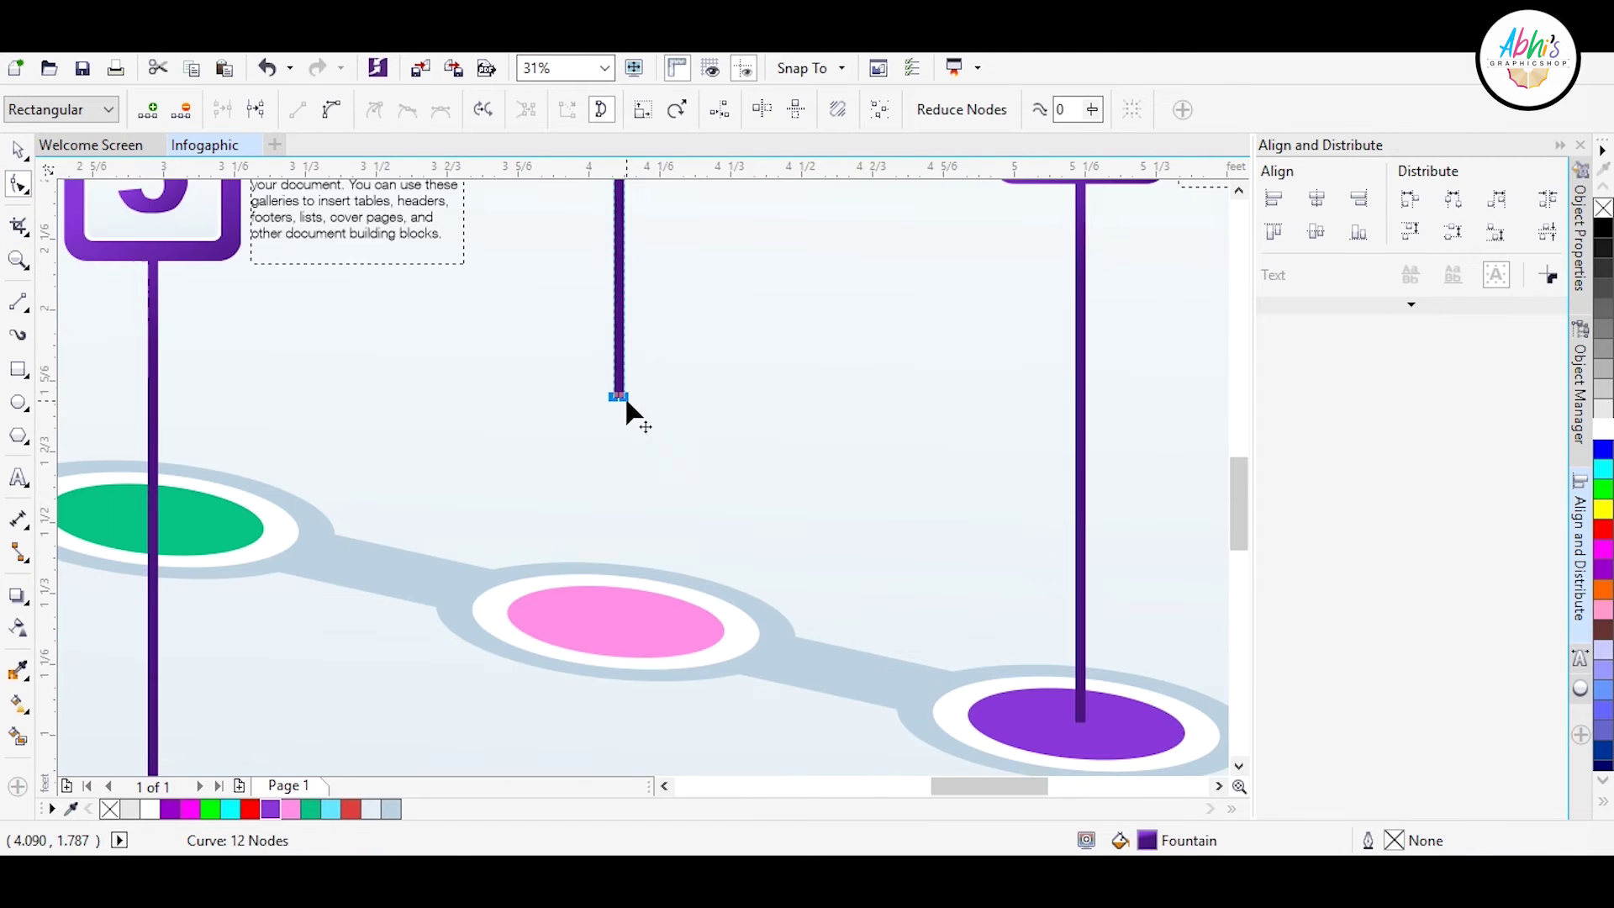
scroll(407, 698, "down", 2)
key("space")
left_click(392, 589)
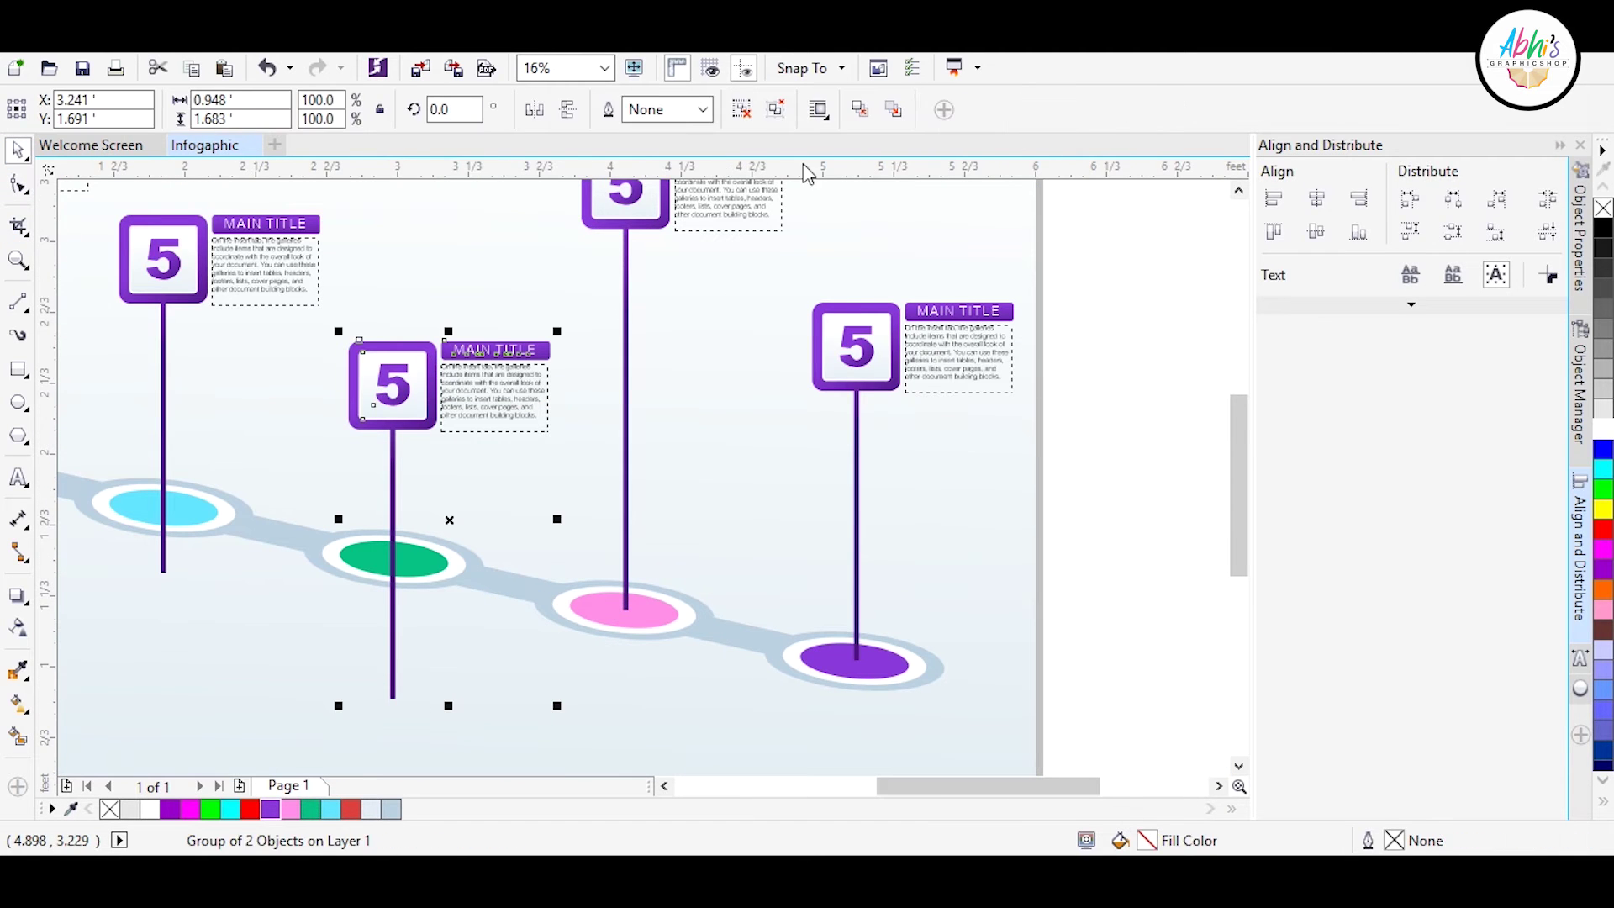
key("Escape")
left_click(392, 487)
left_click_drag(392, 696, 395, 698)
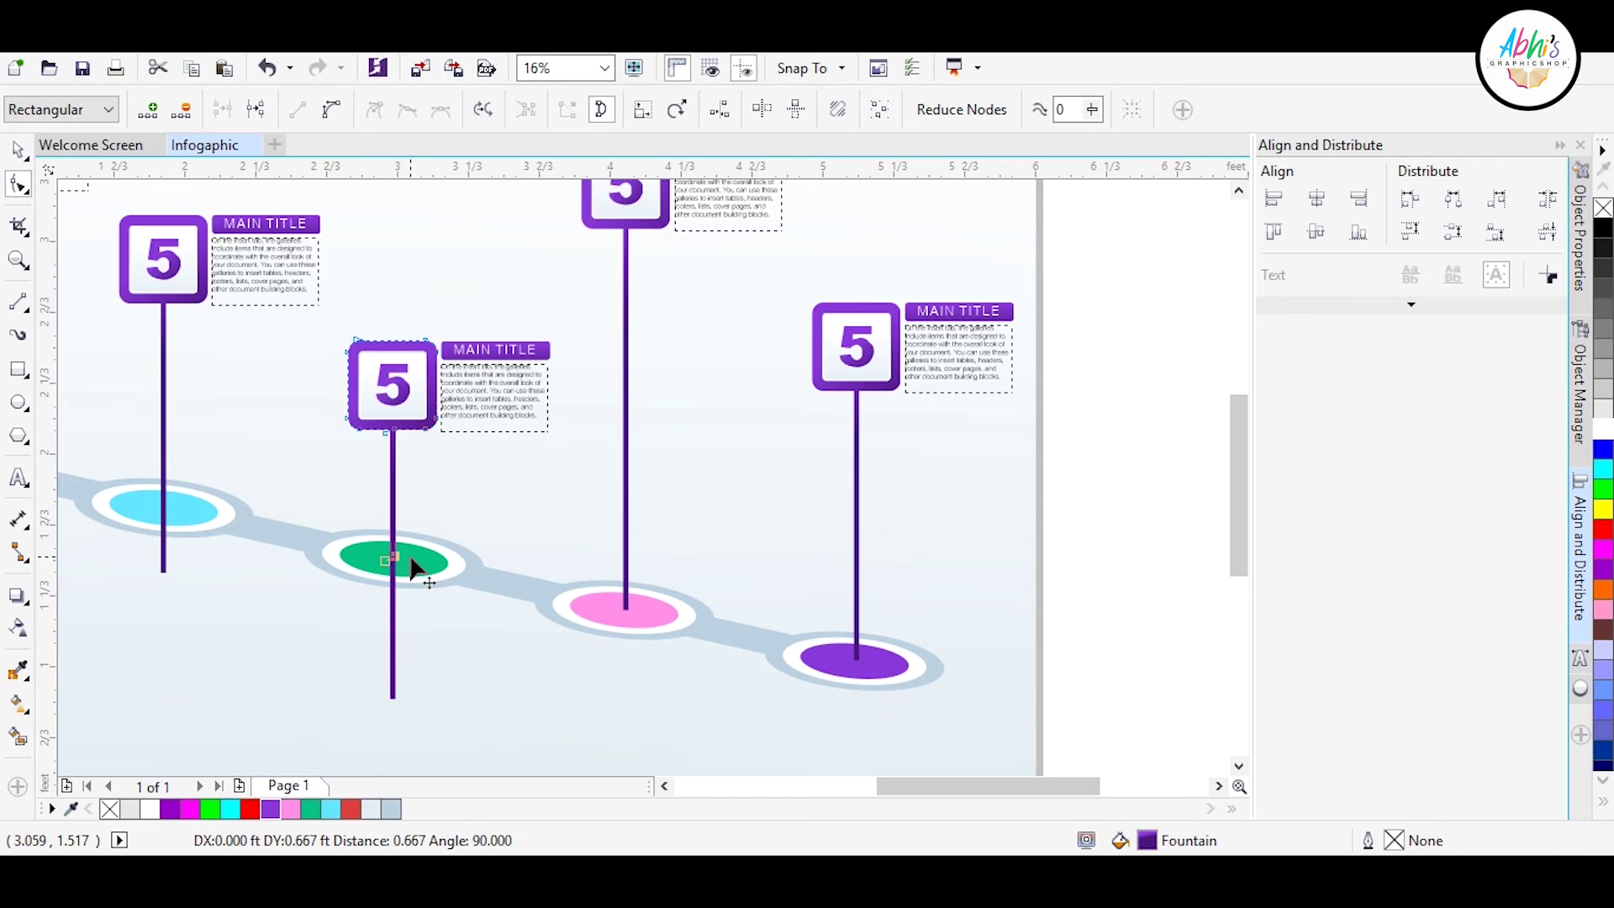
scroll(457, 633, "down", 2)
- Give the fourth pin's frame and stem a pink gradient fill using #EB70D0
scroll(456, 633, "up", 2)
key("space")
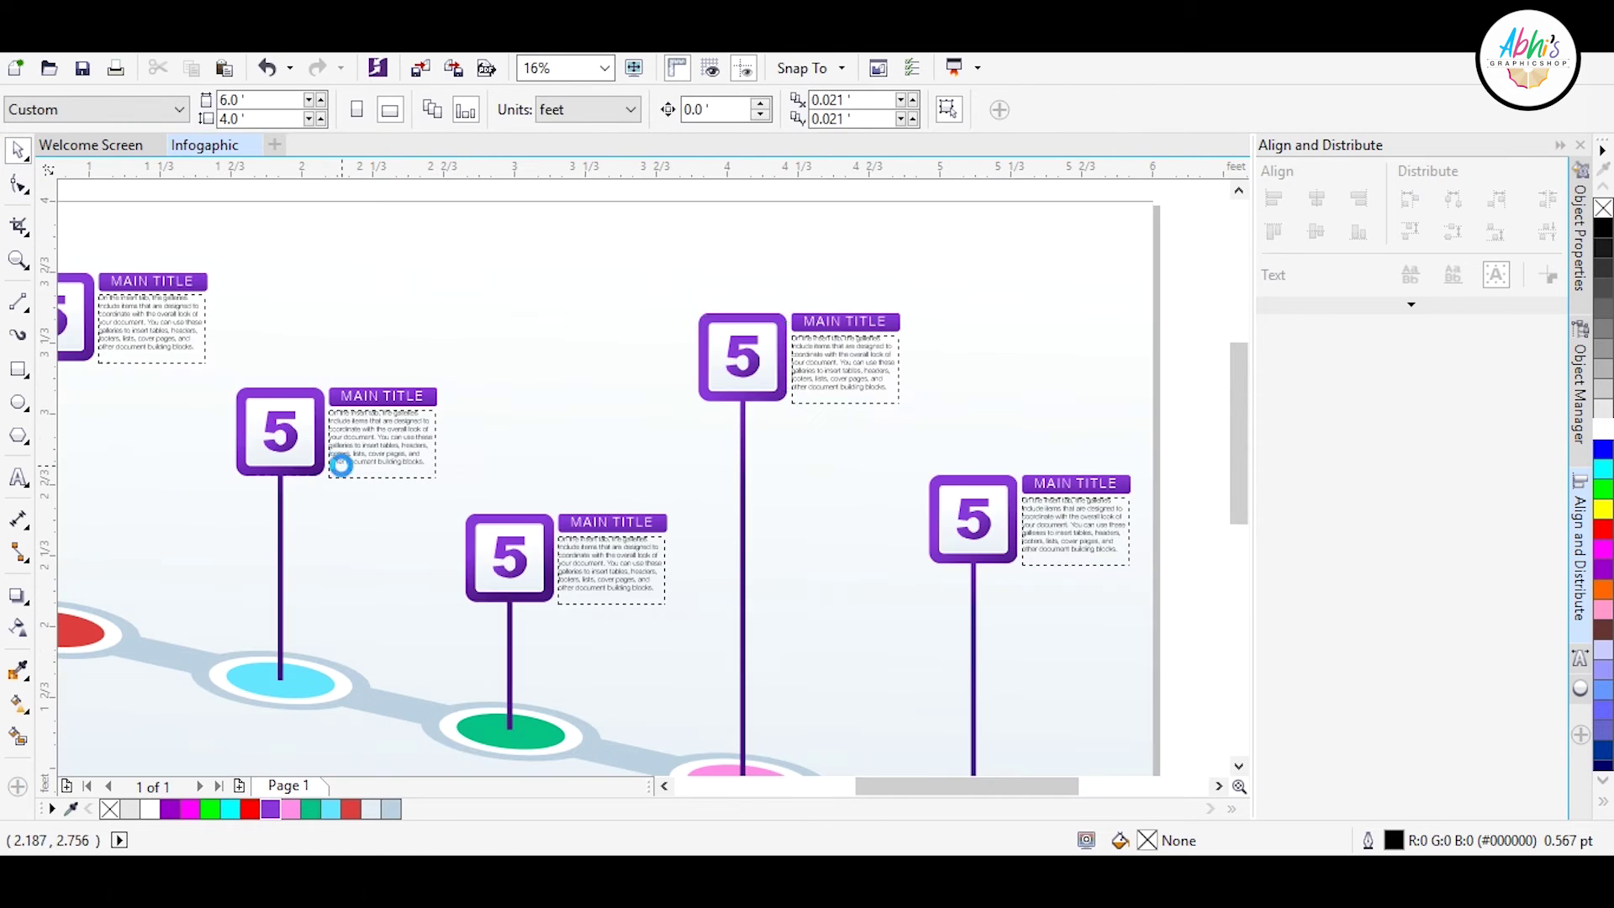
left_click(742, 664)
left_click(290, 809)
key("g")
left_click_drag(723, 502, 778, 357)
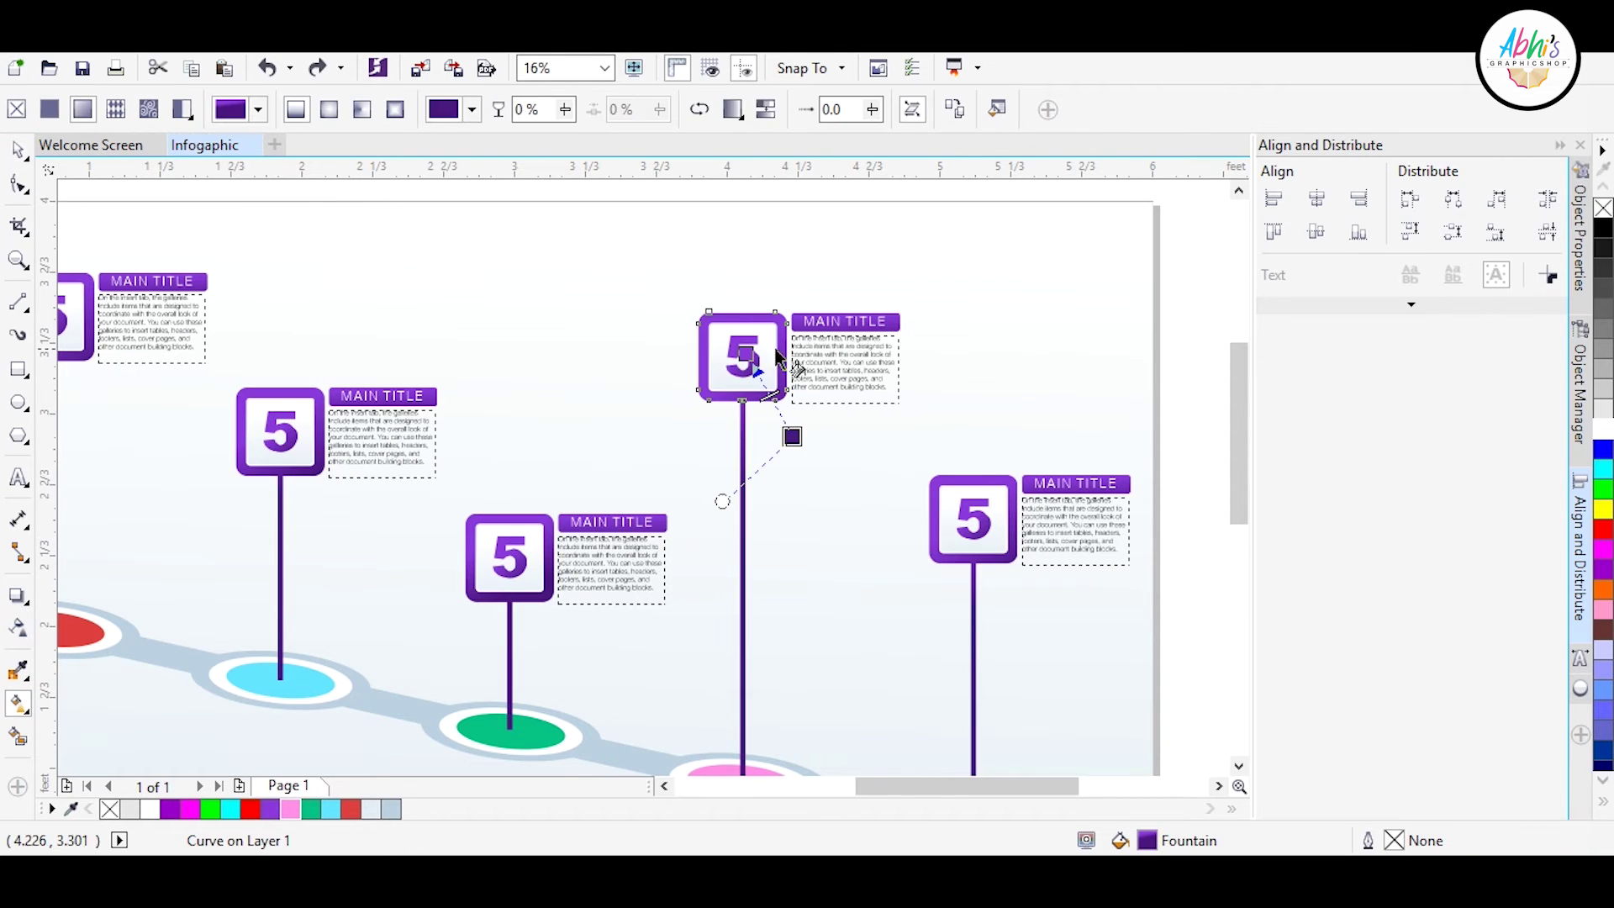
left_click(291, 809)
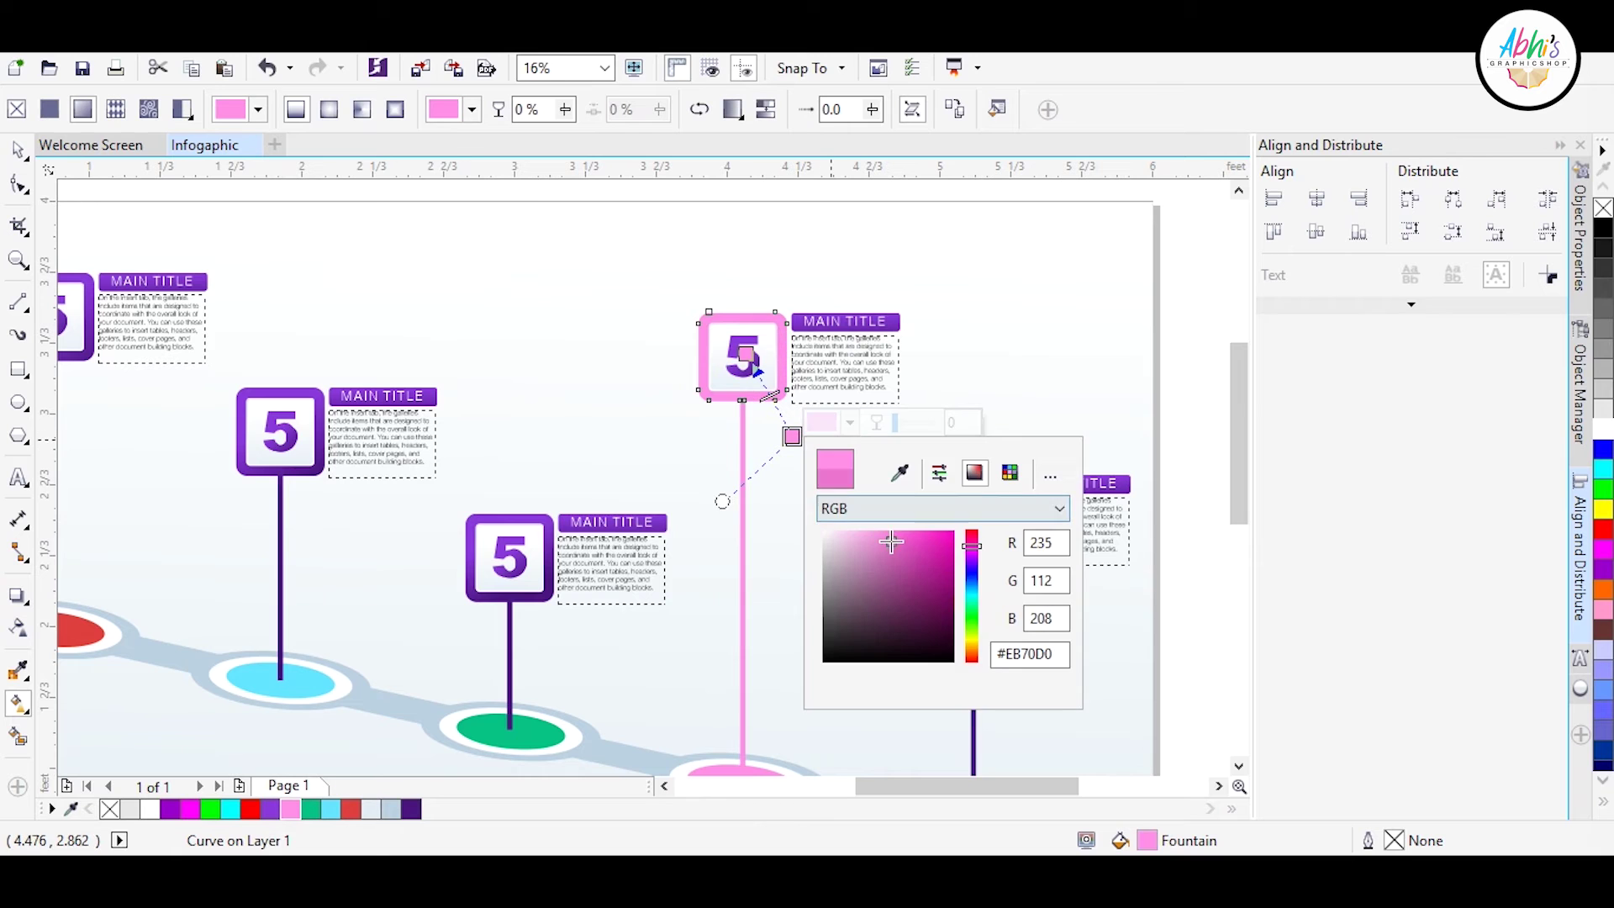
key("Escape")
- Copy only the pin's pink gradient fill onto its MAIN TITLE bar
scroll(777, 339, "up", 2)
left_click(950, 310)
key("ctrl+shift+a")
left_click(809, 487)
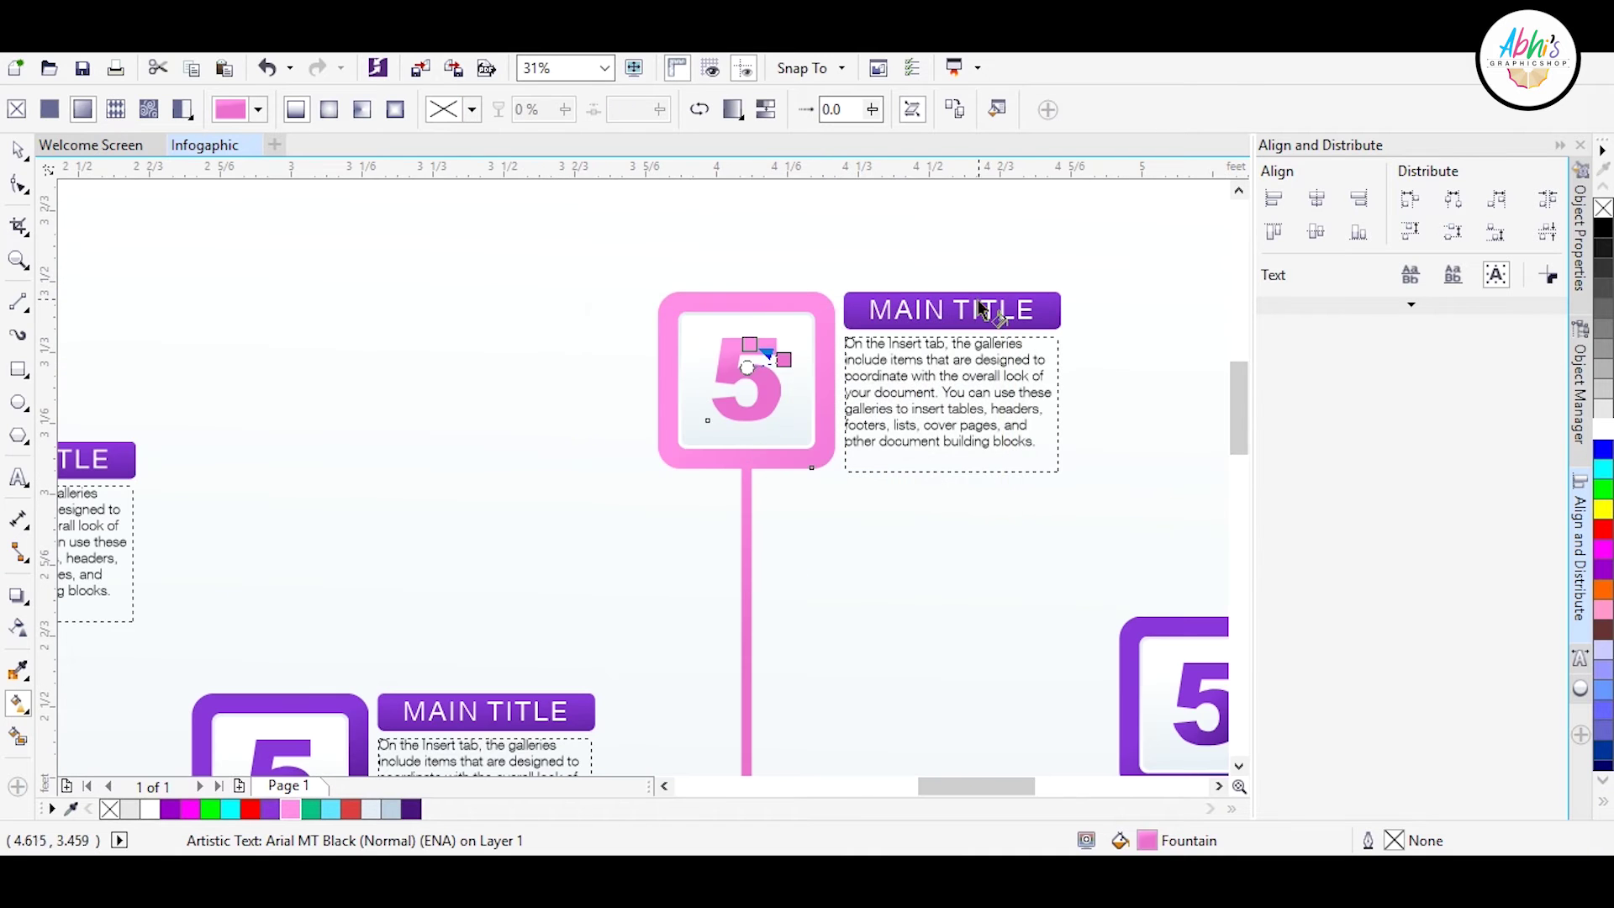
key("ctrl+shift+a")
left_click(832, 486)
- Sample the stem's pink into the title bar's gradient end and darken it to magenta
left_click(1020, 359)
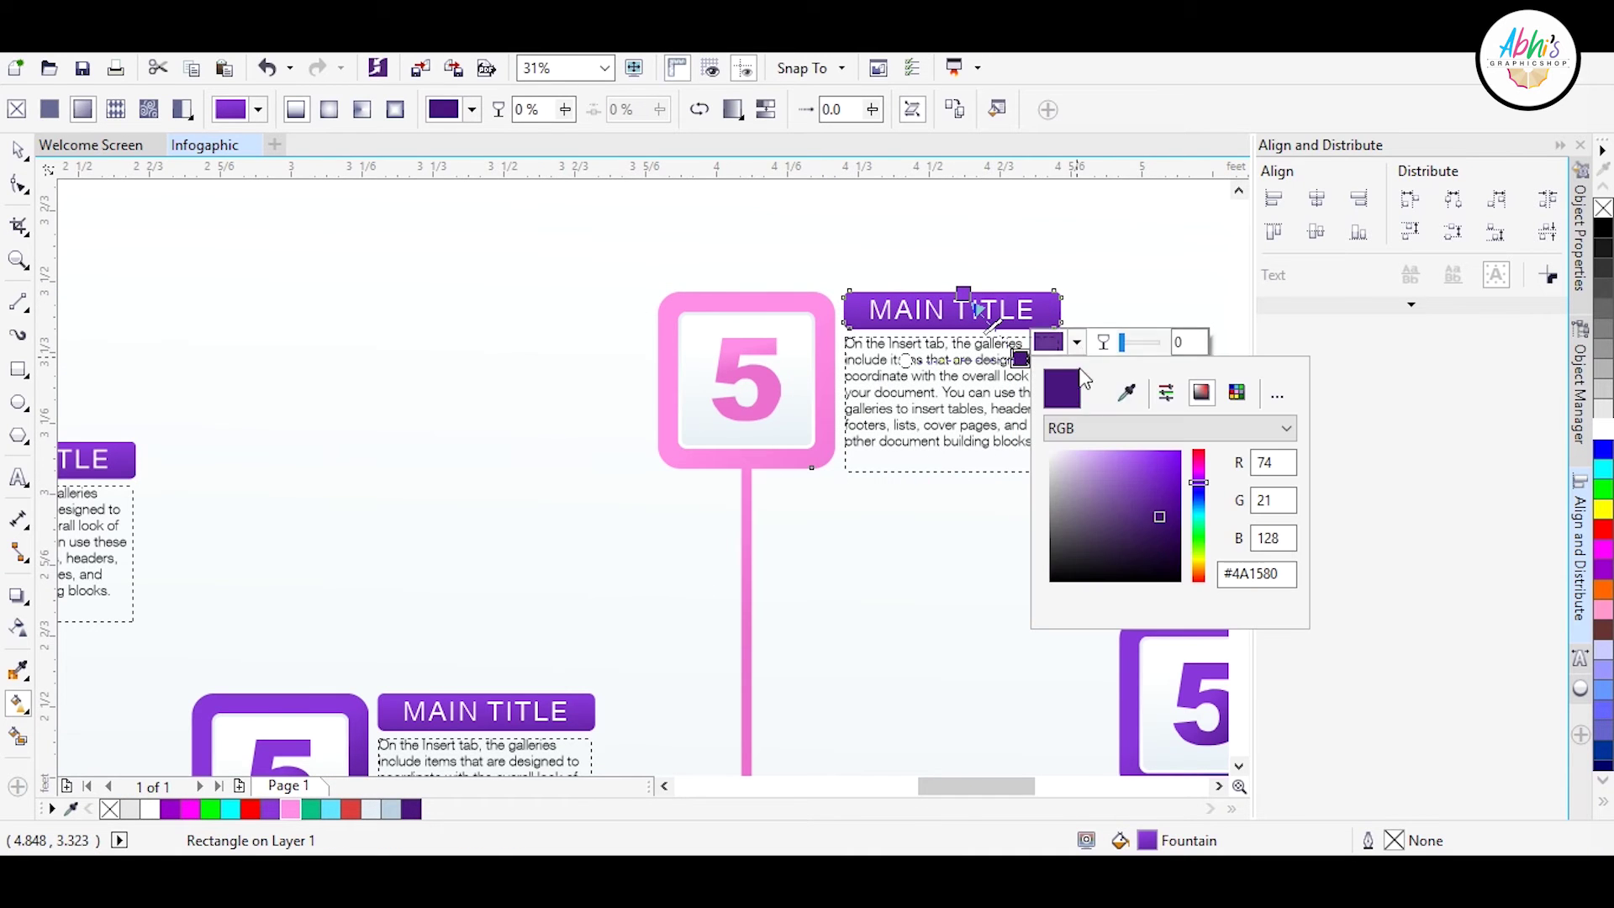
left_click(750, 580)
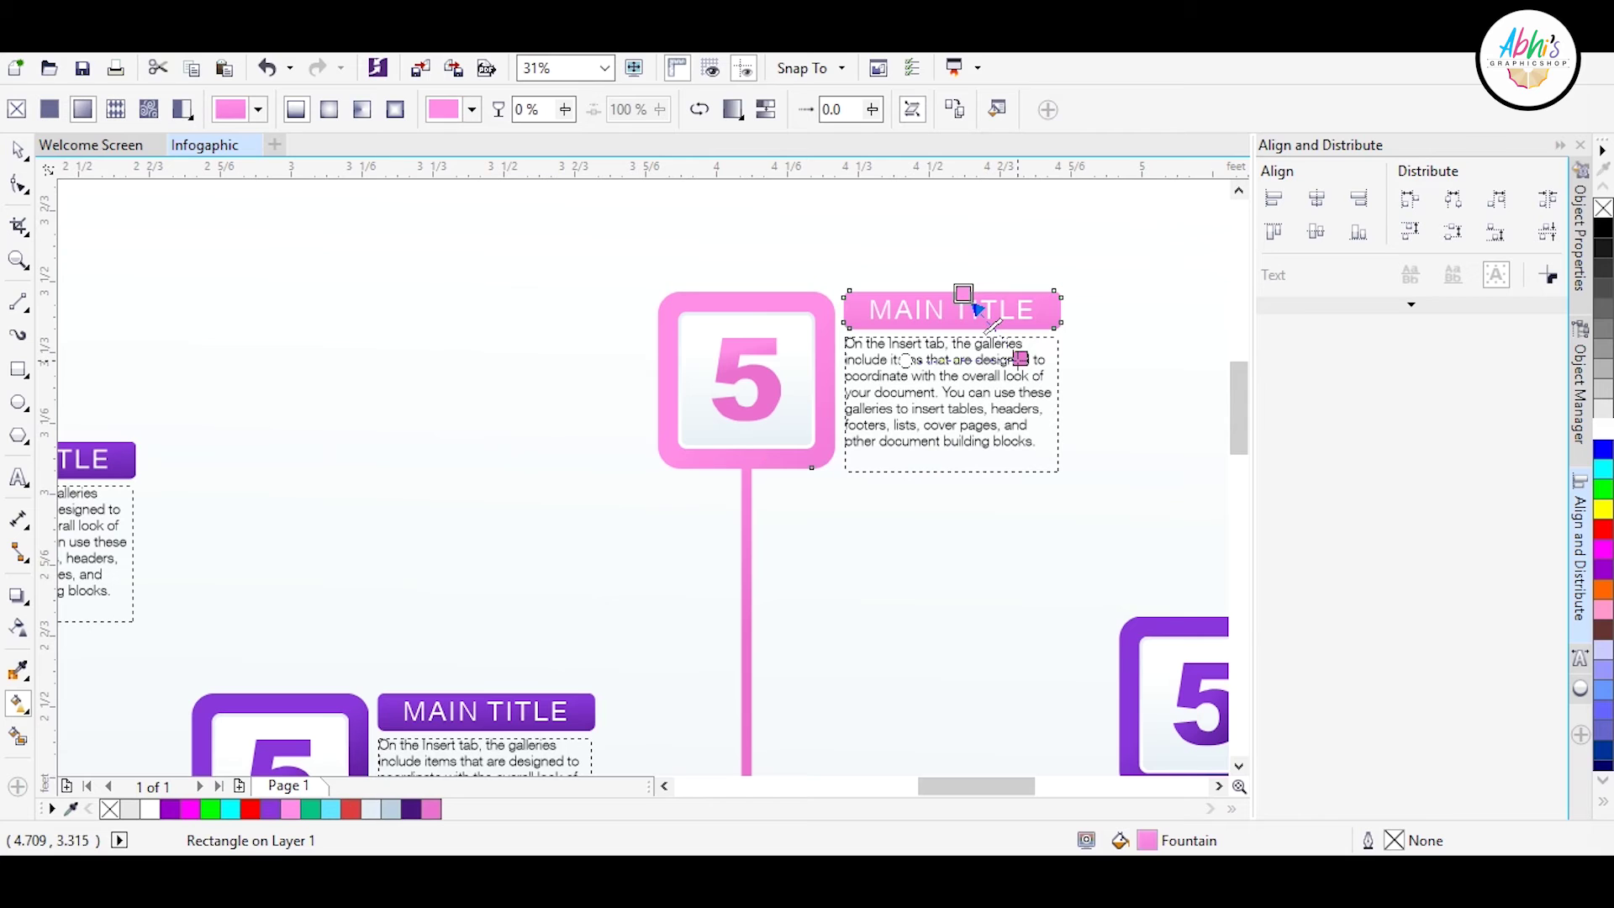
left_click(1020, 359)
left_click_drag(1126, 468, 1145, 474)
- Begin recolouring the pink digit box's gradient end node
left_click(761, 460)
left_click(903, 526)
left_click(890, 527)
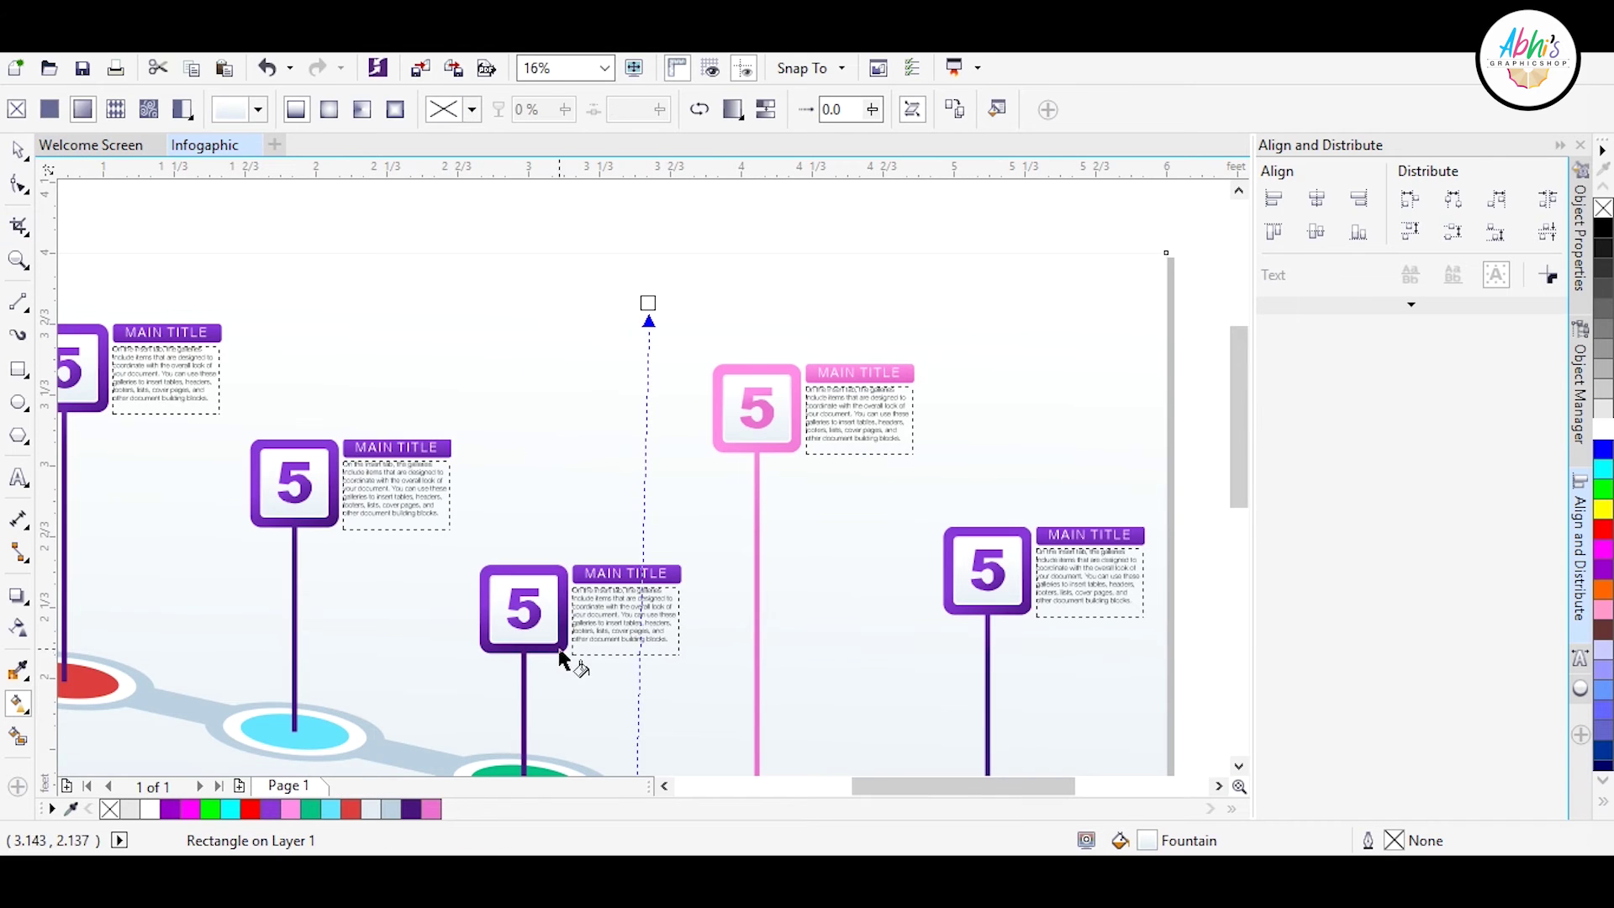
- Set the third pin's frame gradient node to green #088C60
left_click(818, 498)
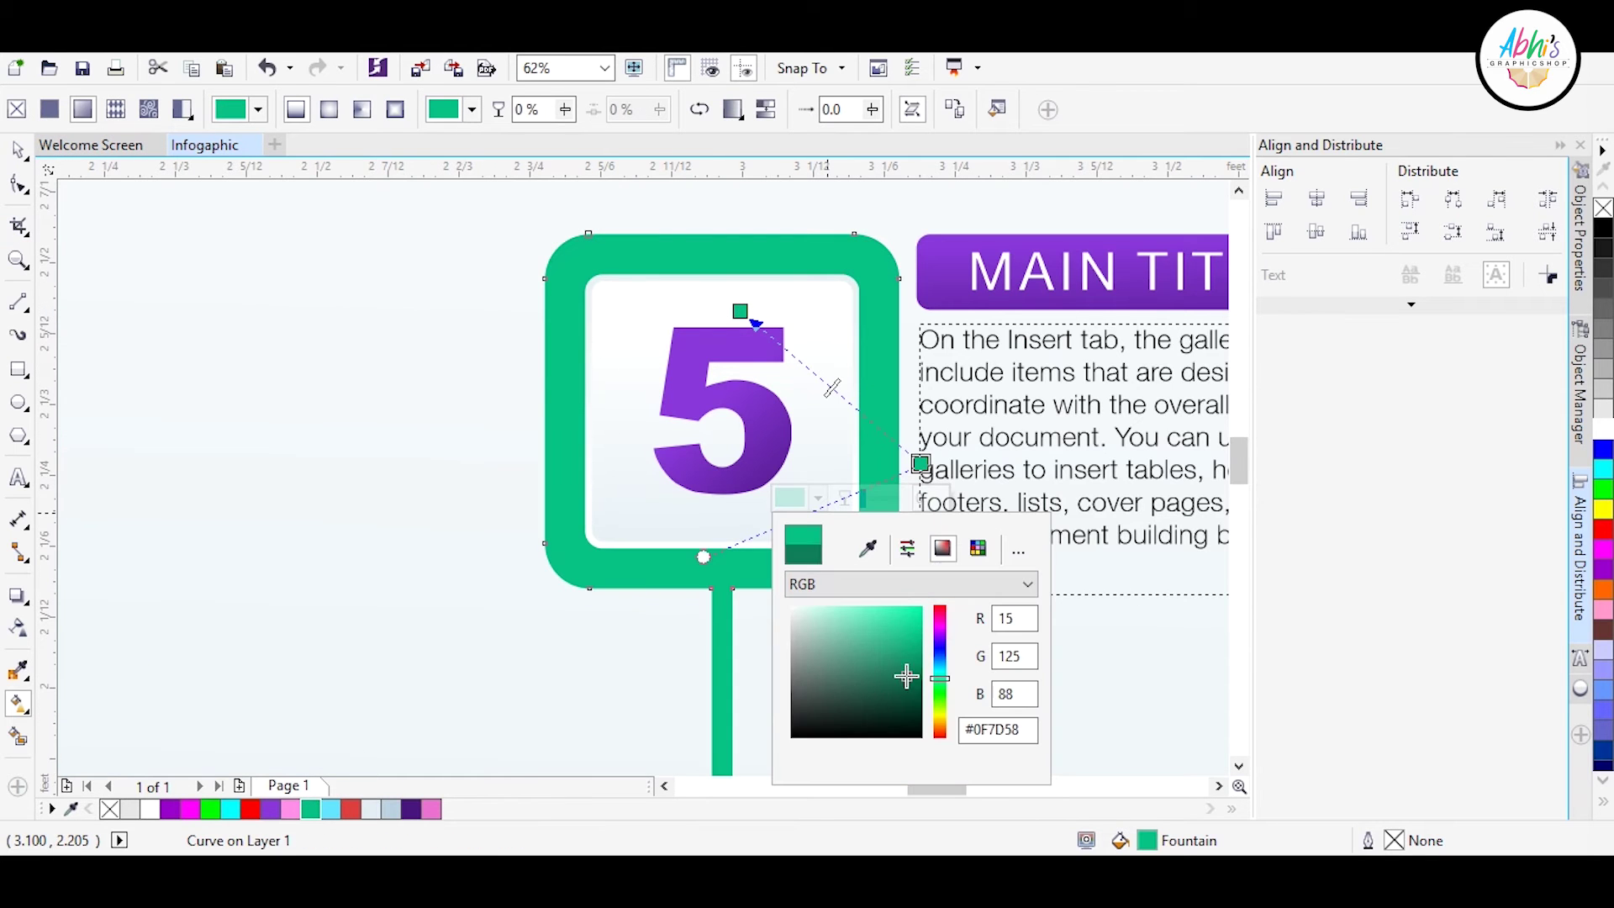
left_click_drag(906, 677, 915, 667)
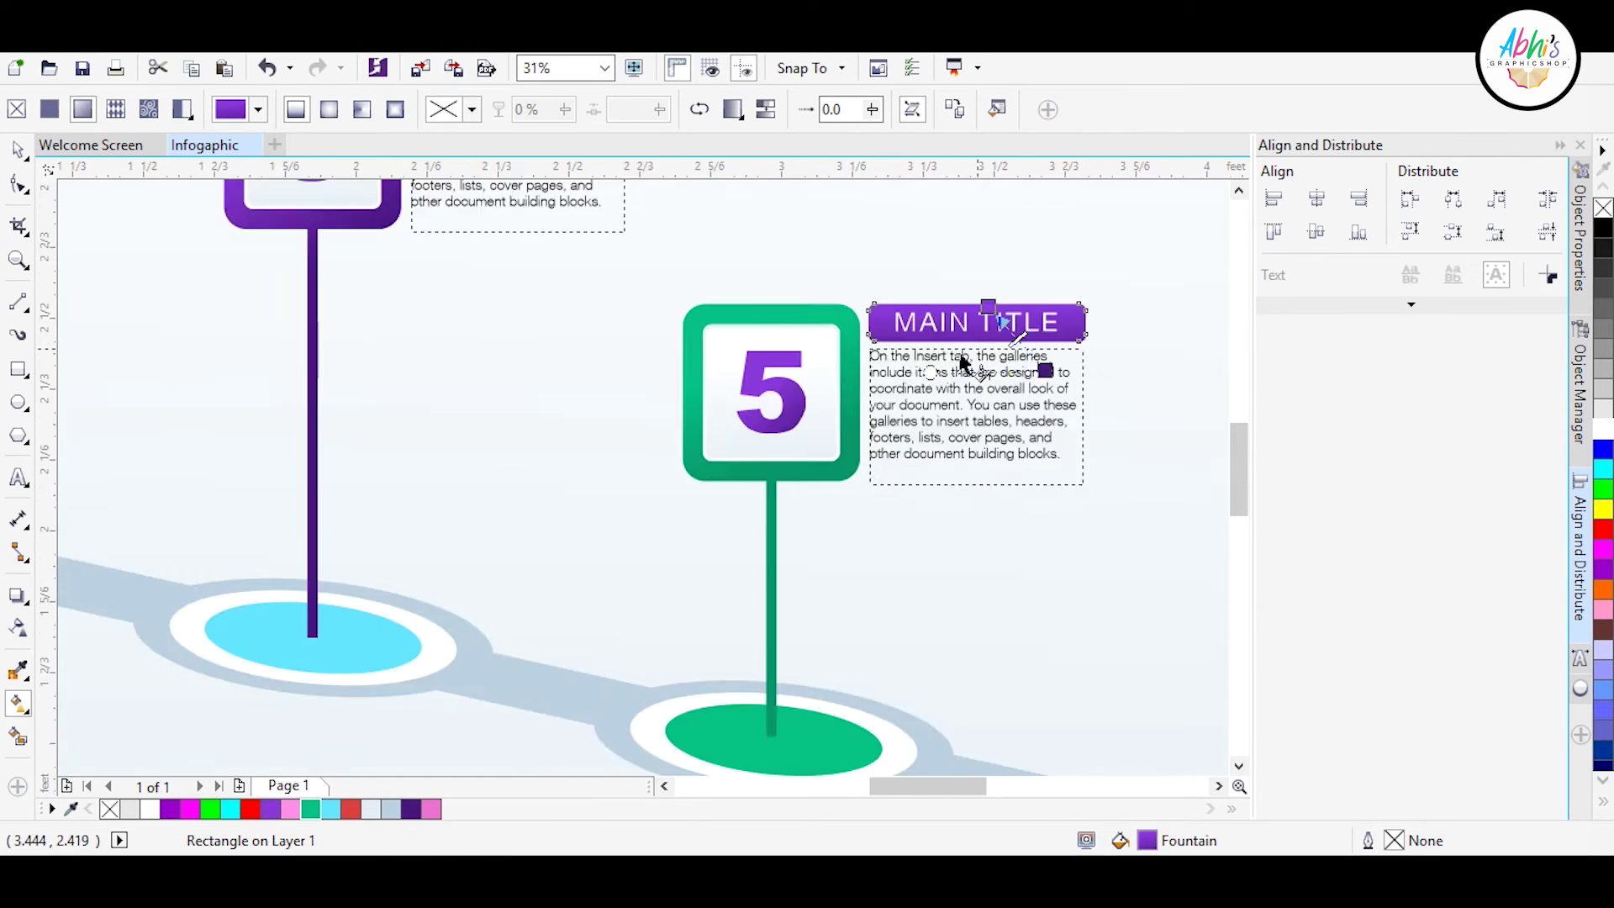
type("088C60")
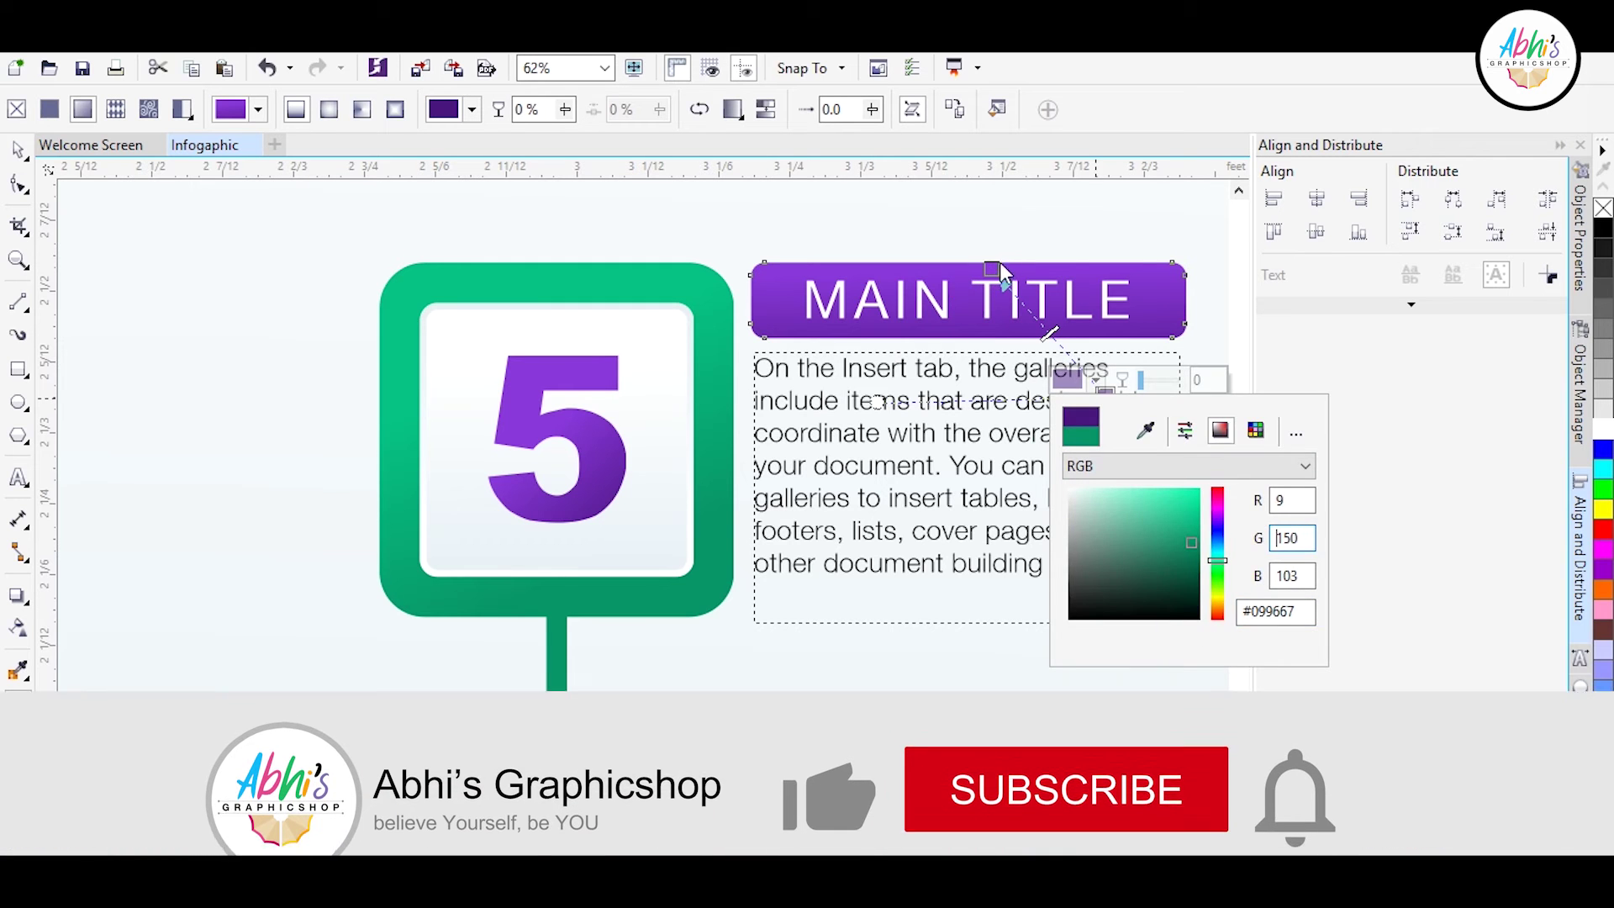
- Set the MAIN TITLE bar's gradient node colour to #099667
left_click(1095, 380)
type("099667")
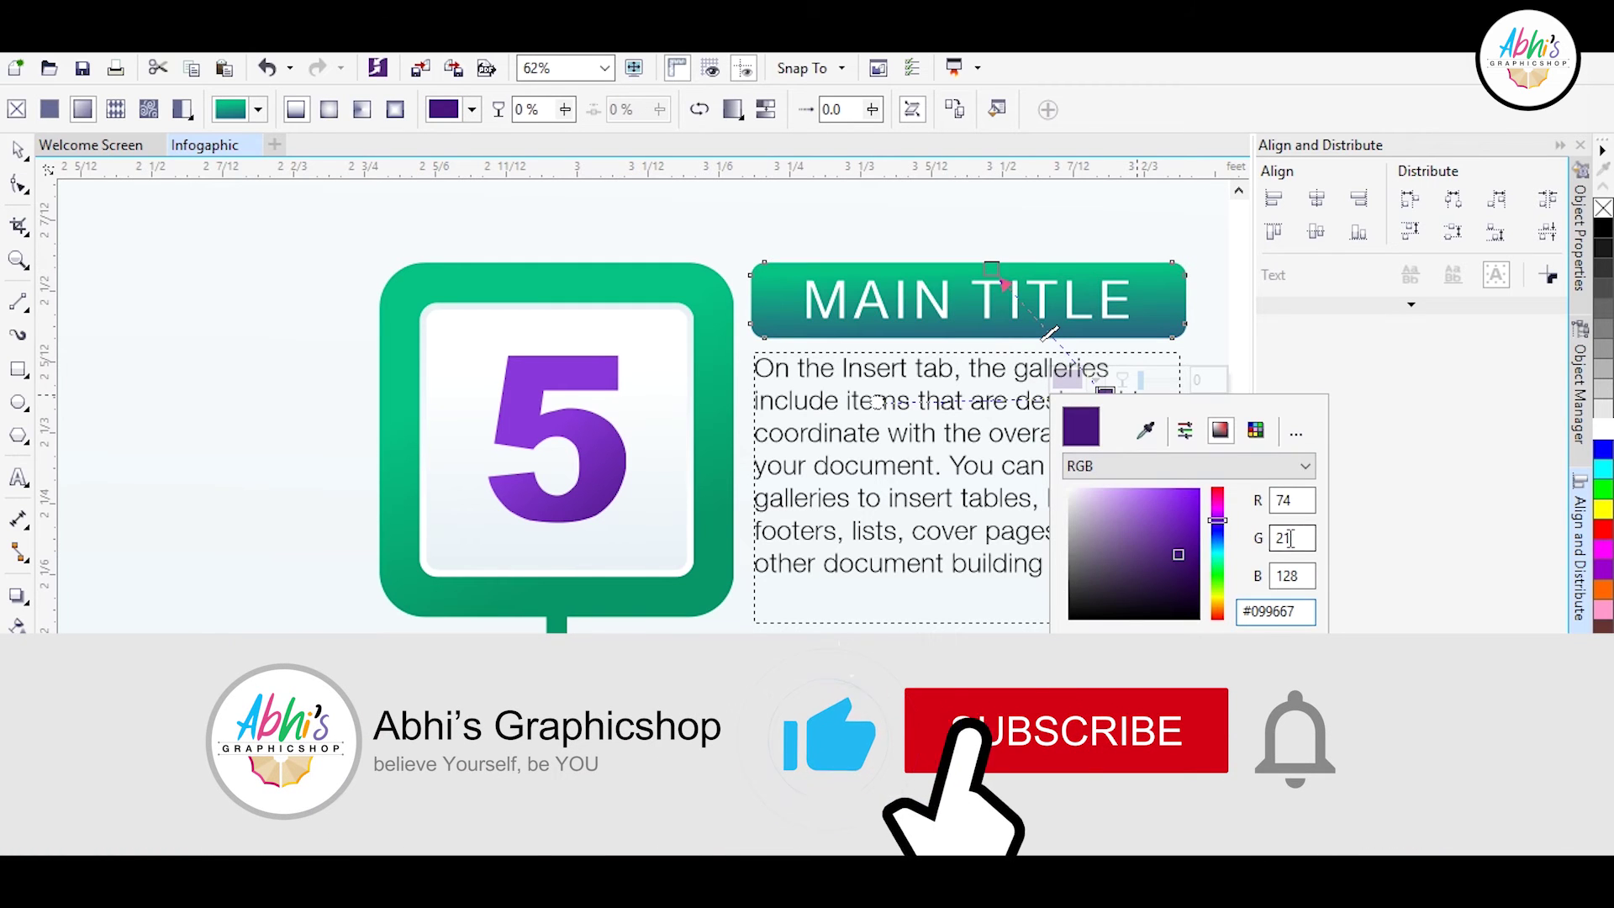
key("Return")
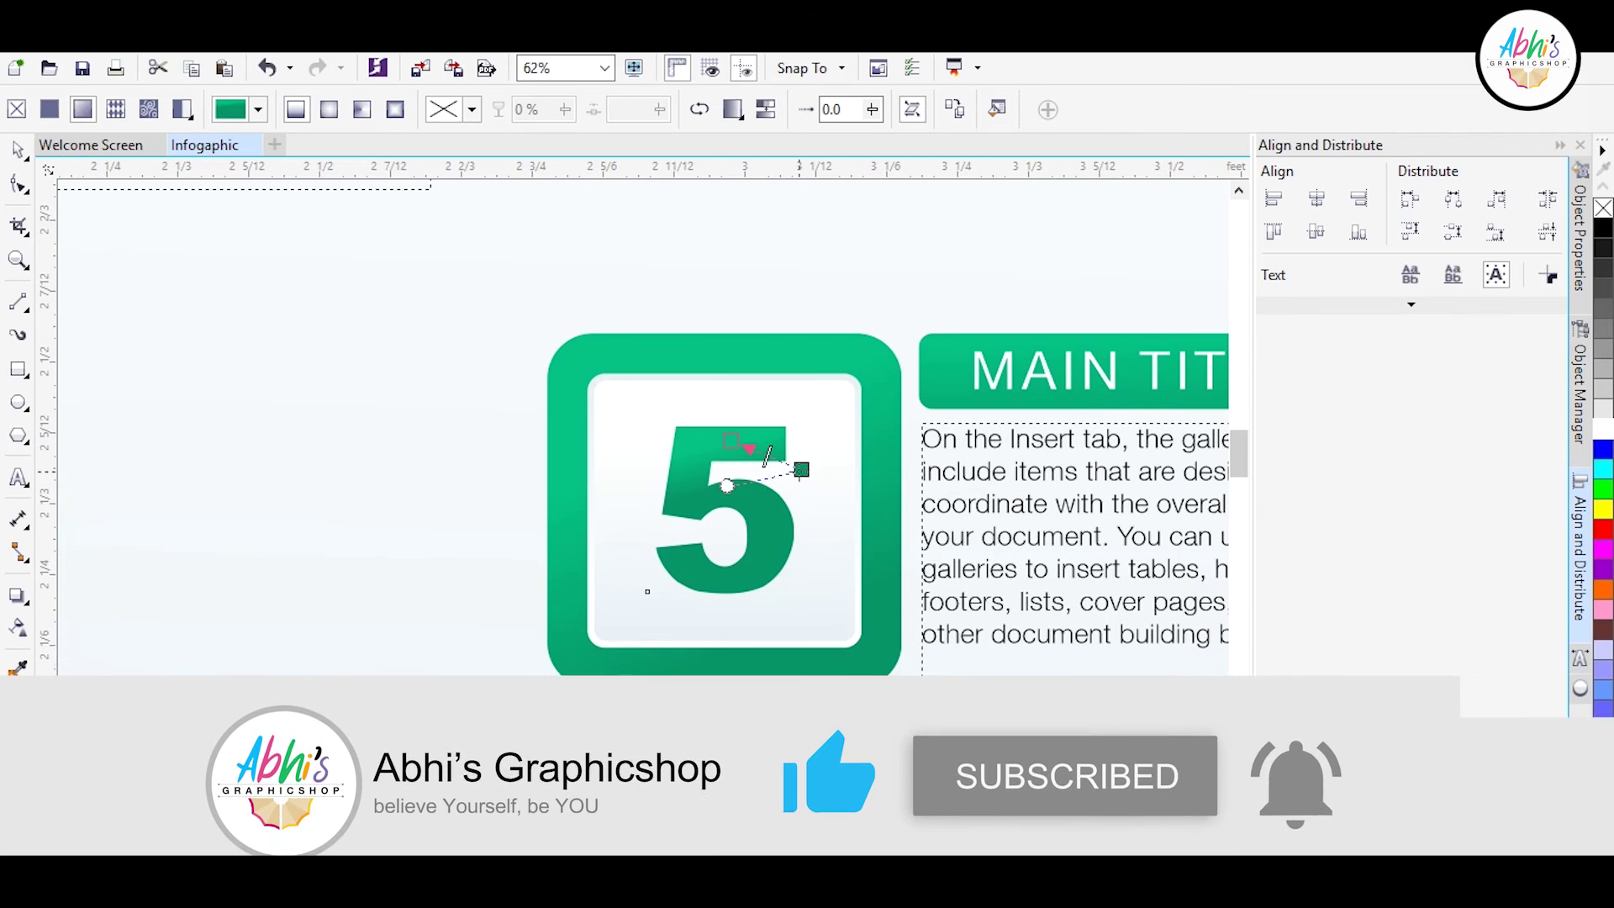
scroll(596, 429, "up", 2)
left_click(508, 486)
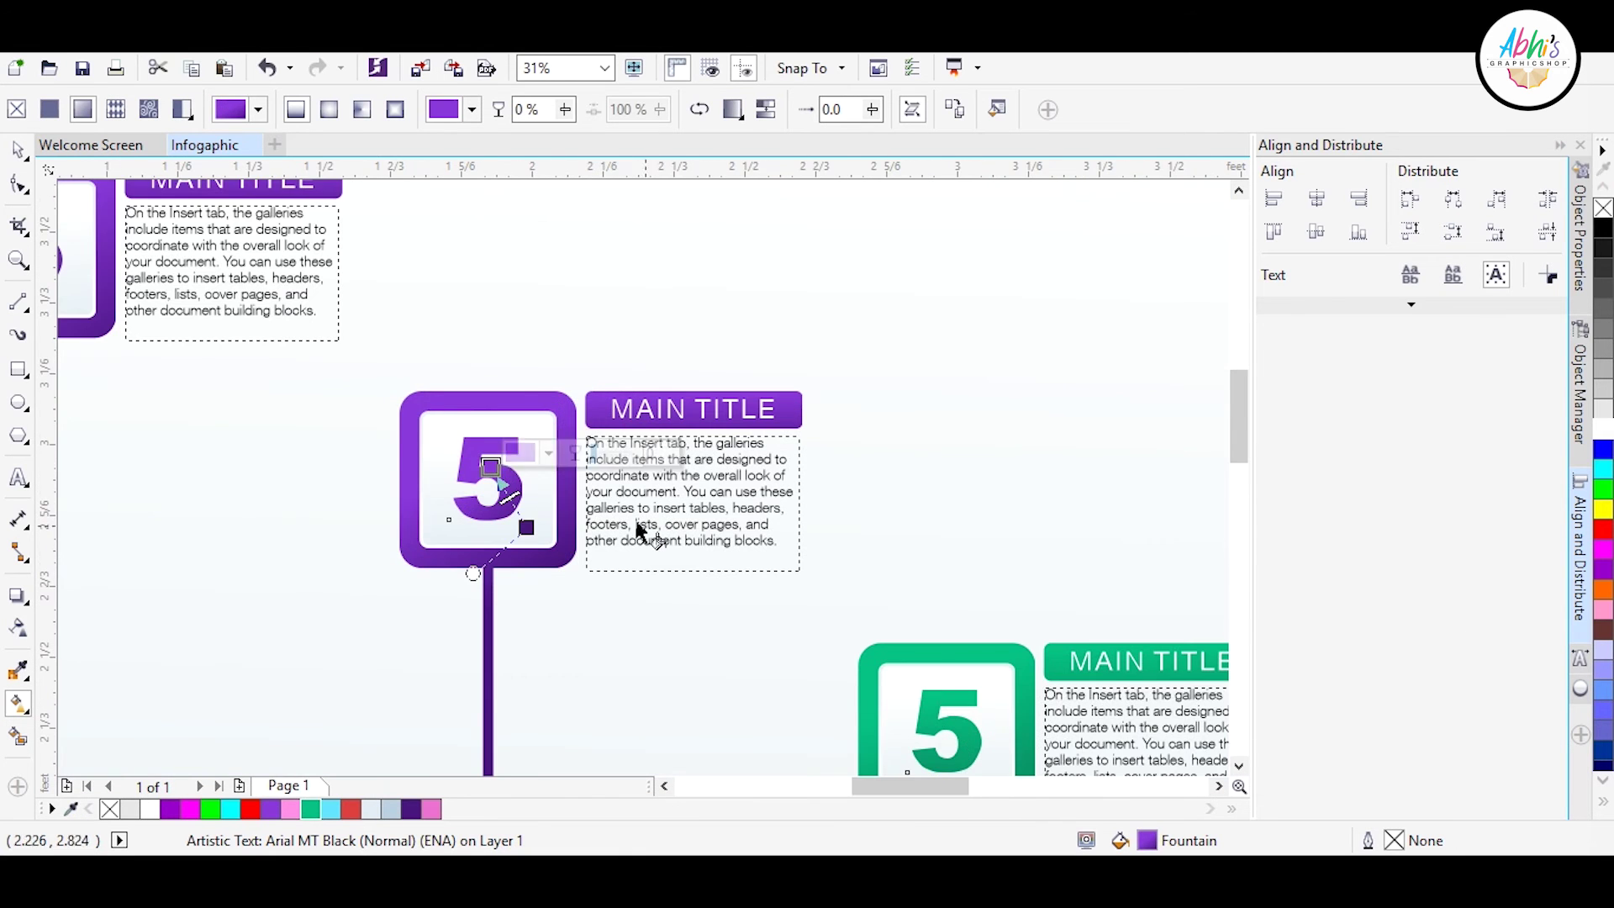
- Make the second pin's digit cyan and copy that fill onto its frame and stem
left_click(614, 541)
left_click(673, 528)
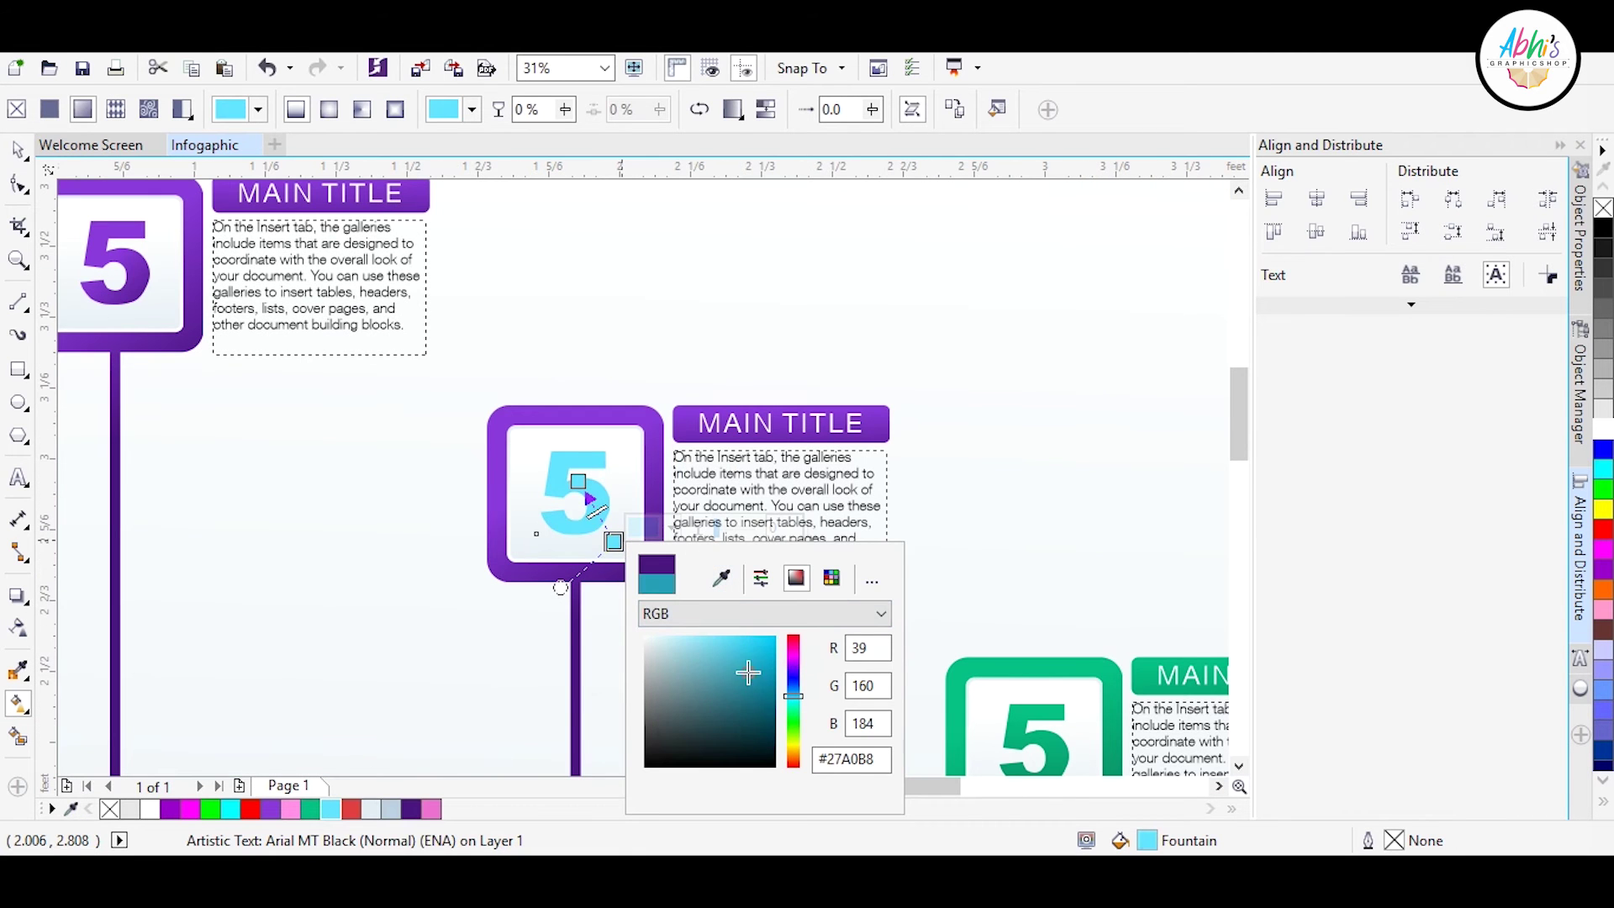
left_click(498, 504)
key("ctrl+shift+a")
left_click(829, 479)
left_click(580, 496)
scroll(688, 589, "down", 2)
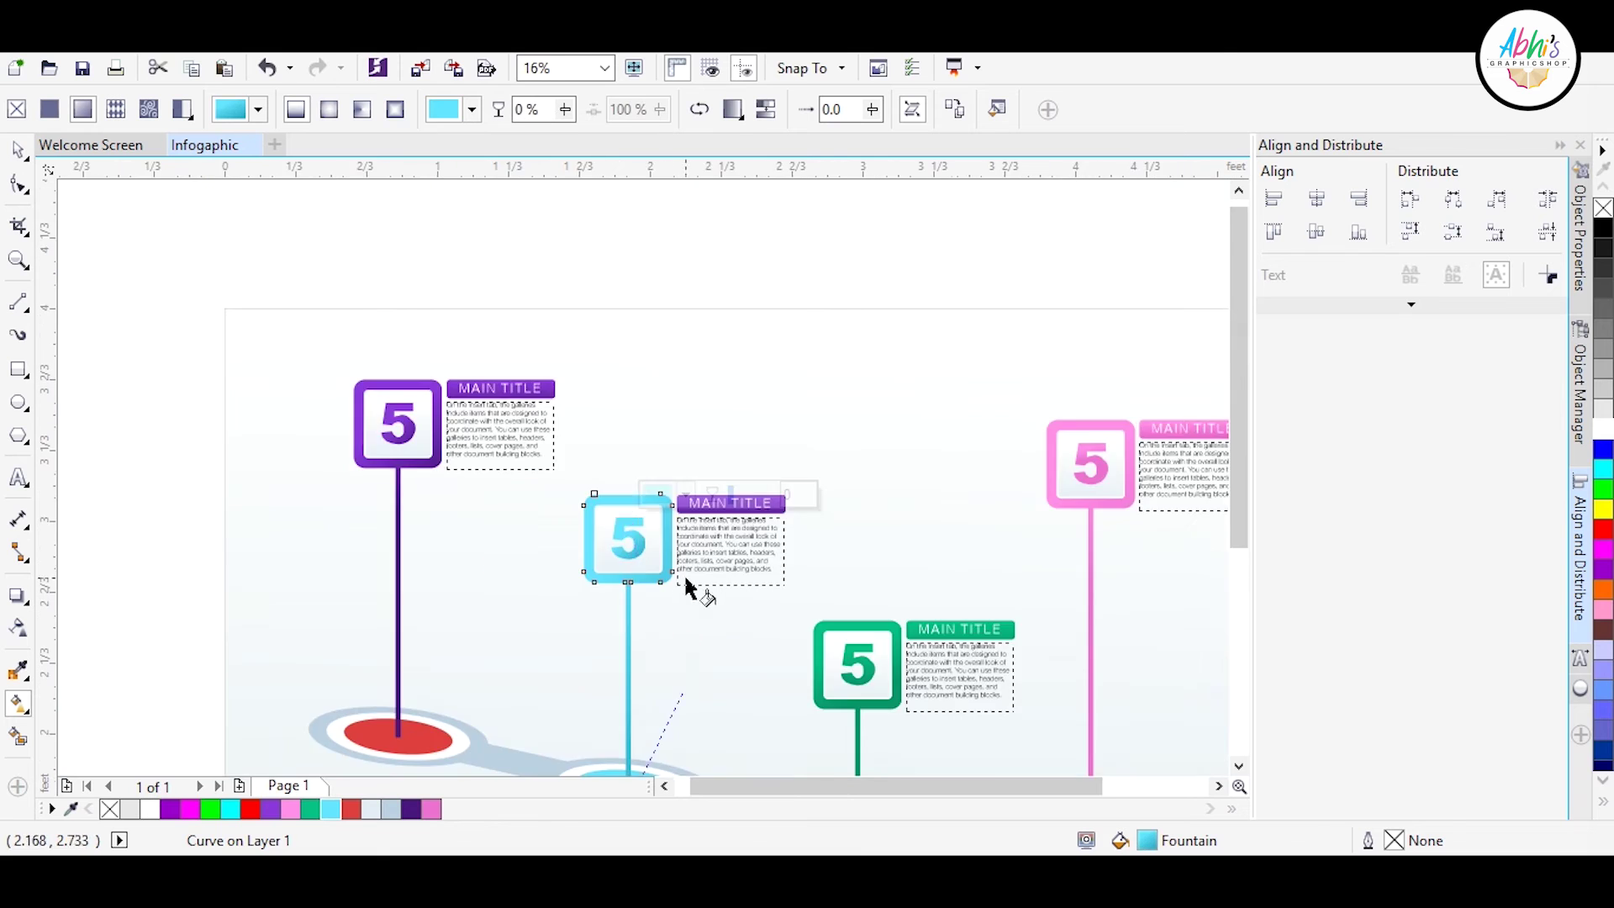
- Copy the cyan fill onto the MAIN TITLE bar and change its gradient direction
left_click(664, 582)
scroll(689, 620, "up", 4)
key("ctrl+shift+a")
left_click(829, 481)
left_click(591, 527)
left_click_drag(756, 490, 868, 504)
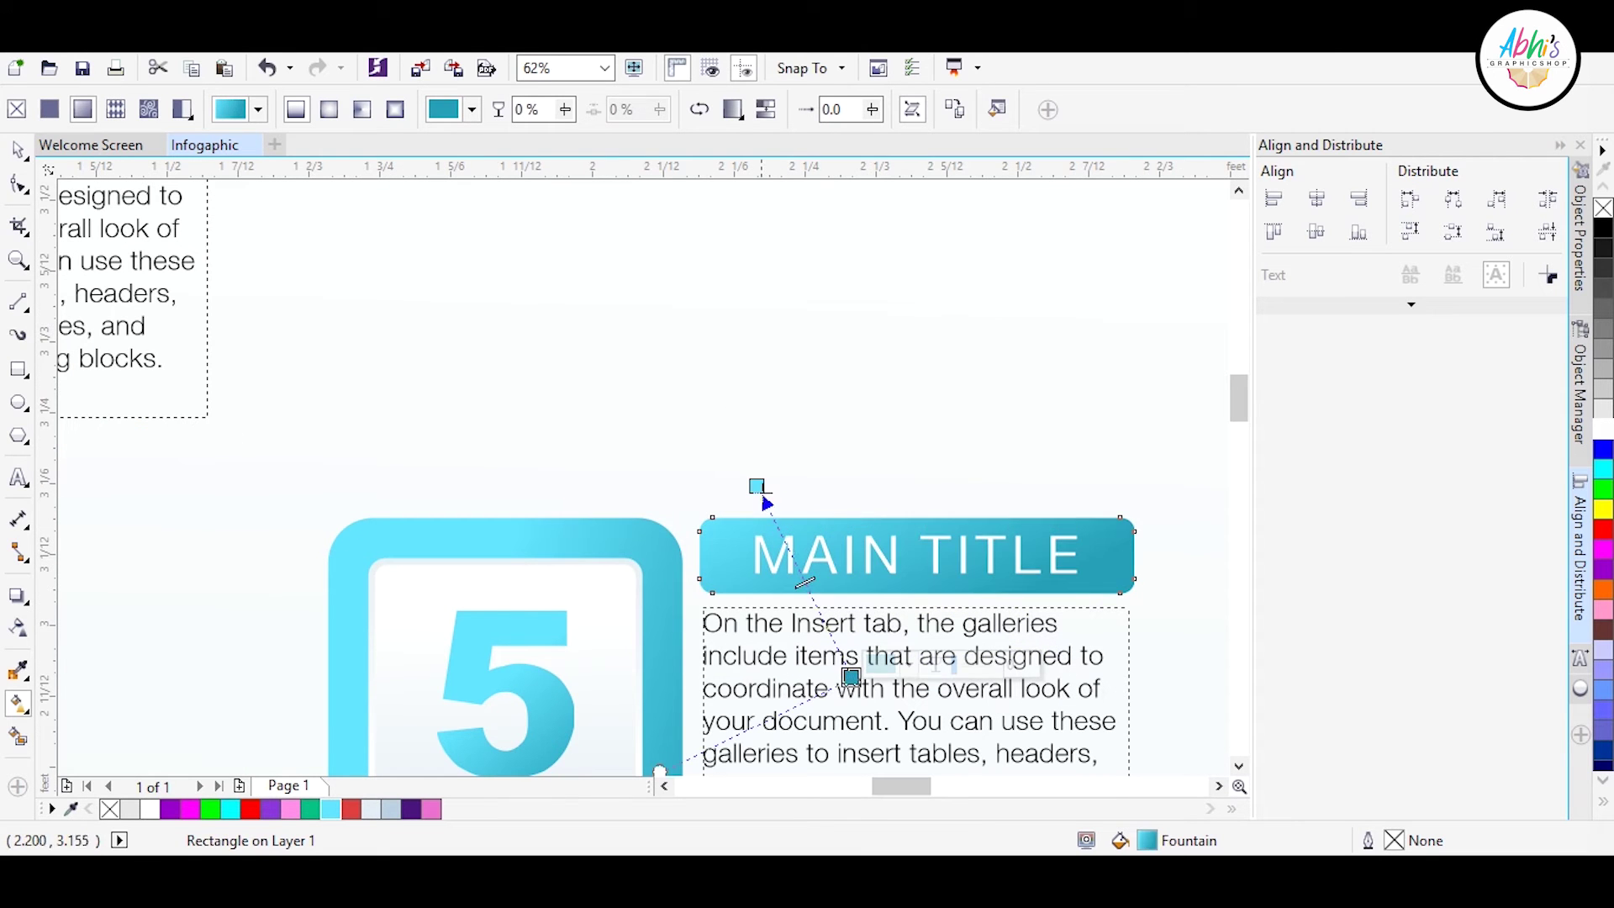
- Turn the first pin's digit into a red gradient
scroll(622, 385, "down", 4)
scroll(622, 384, "up", 2)
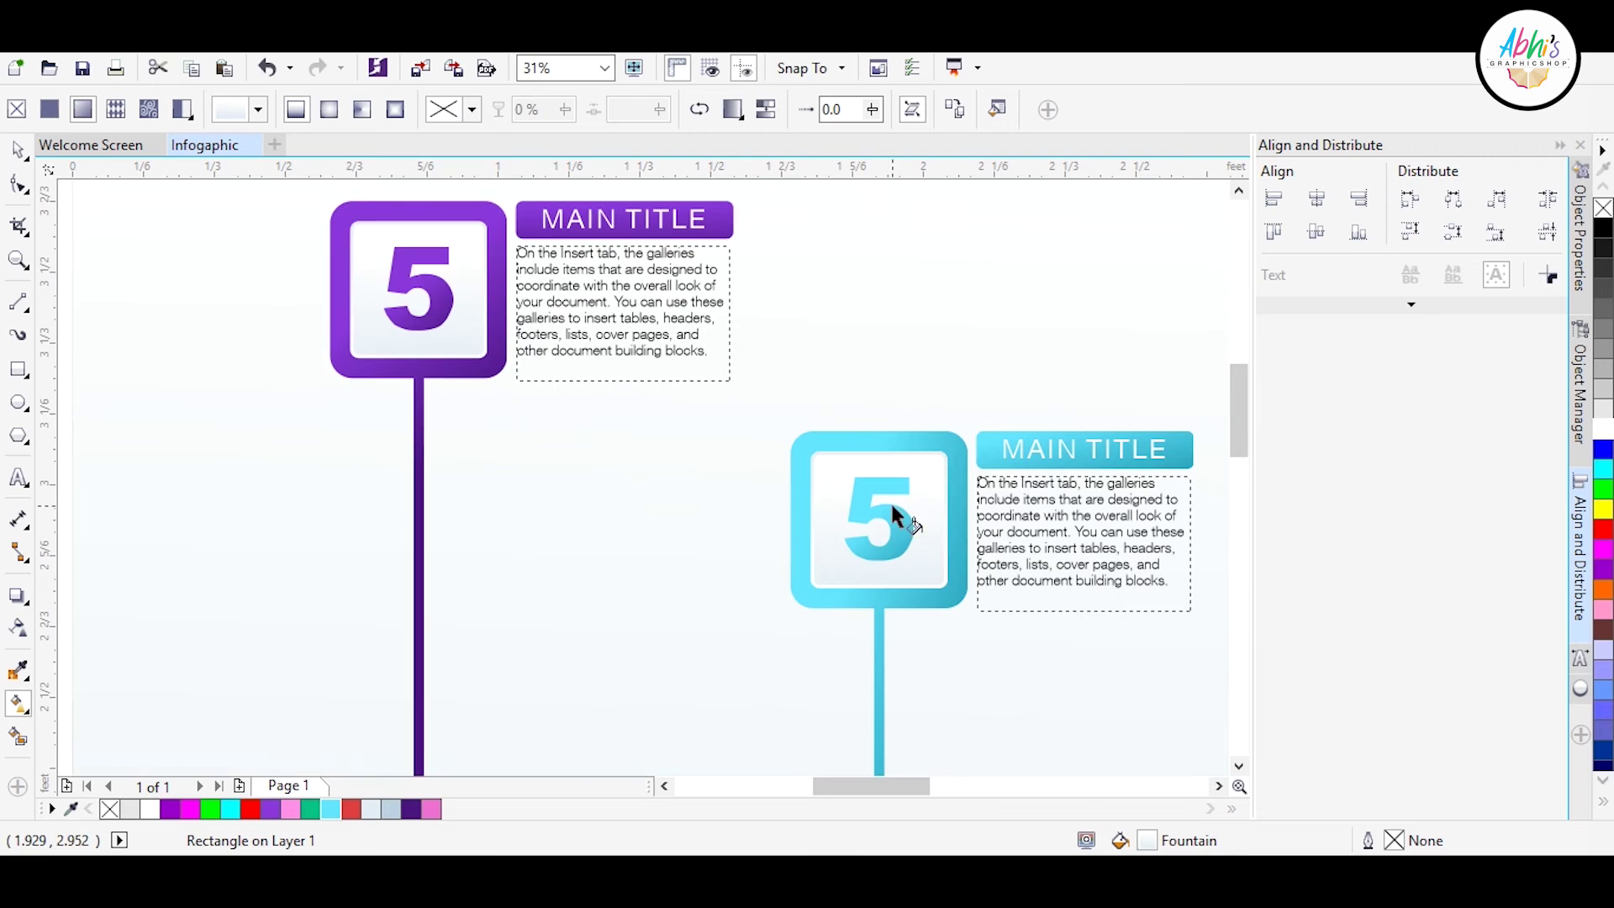
left_click(456, 337)
left_click(508, 323)
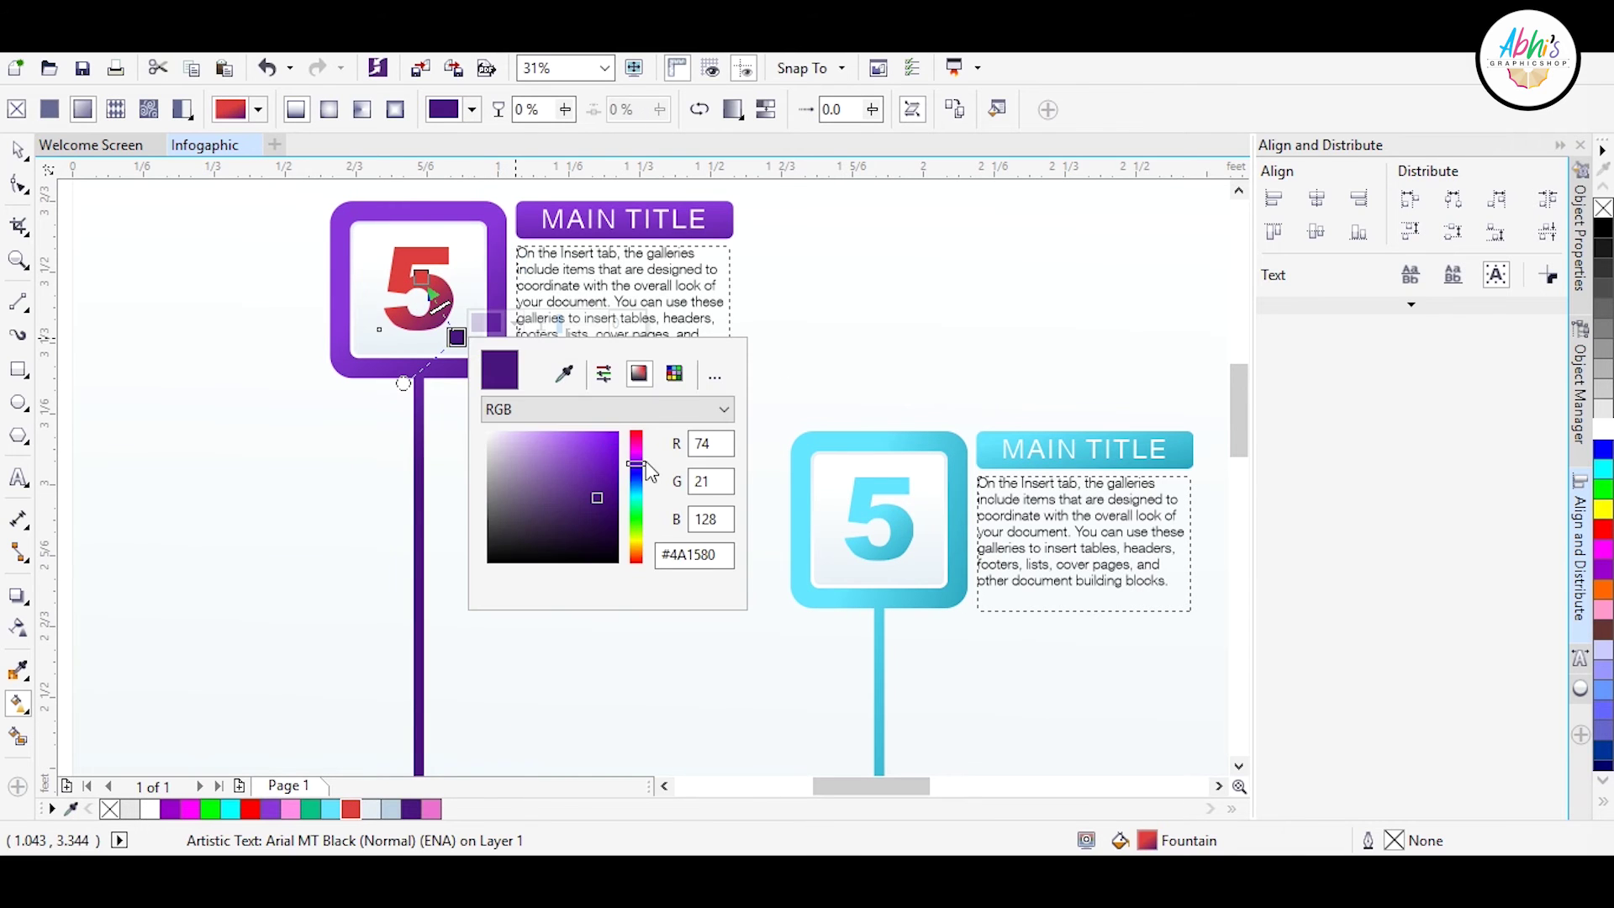
left_click(421, 493)
- Copy the red gradient onto the first pin's frame, stem and MAIN TITLE bar
left_click(418, 310)
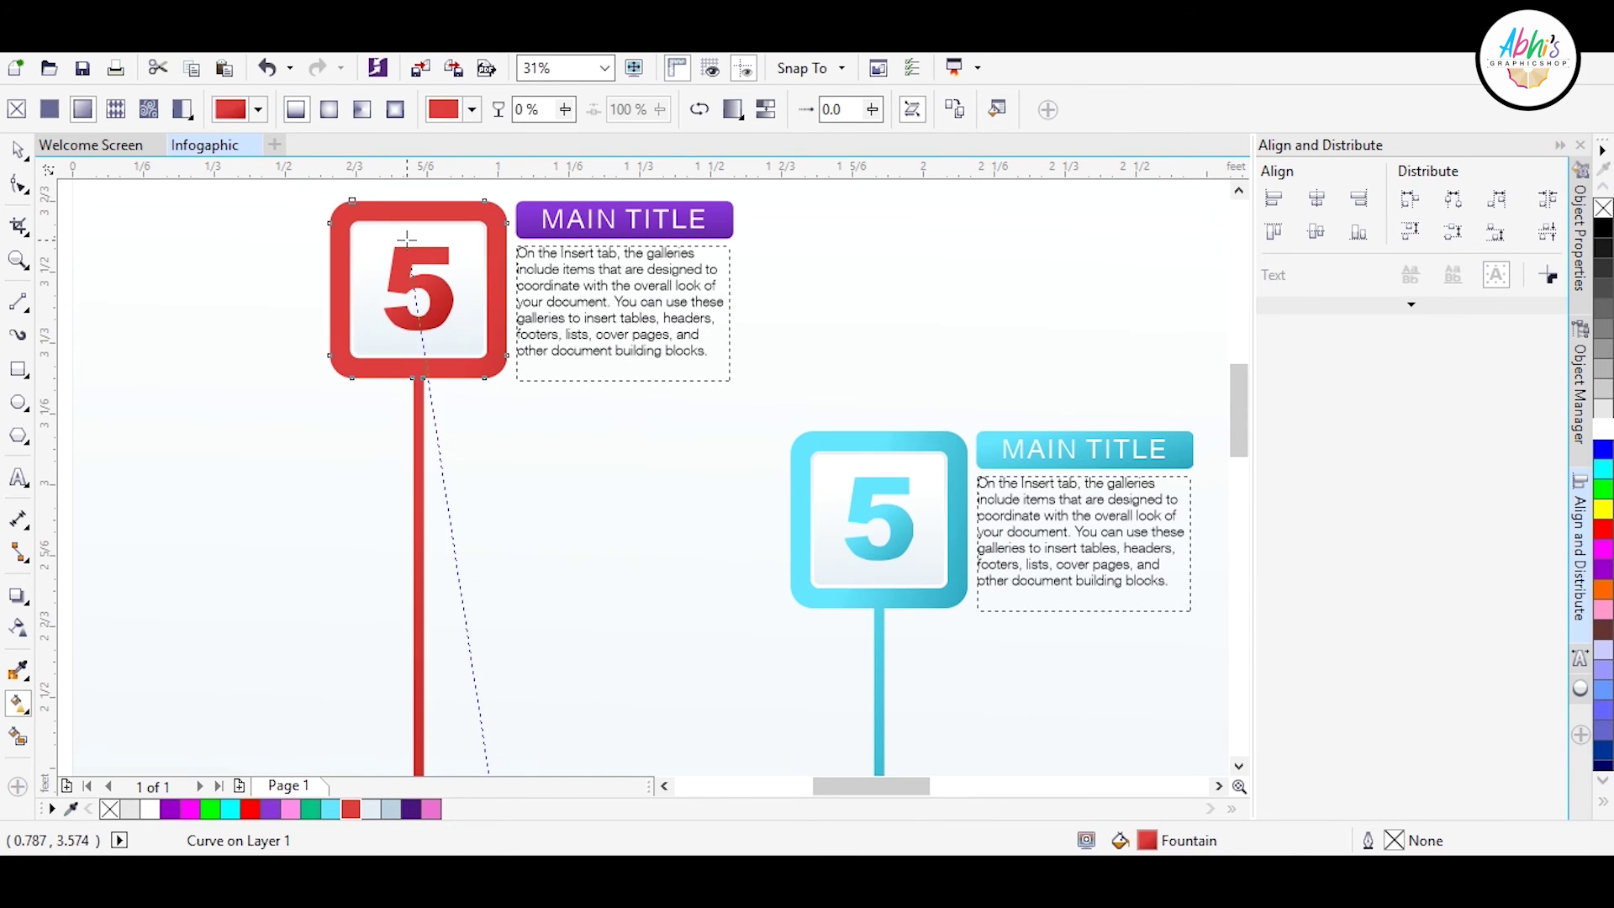
scroll(494, 406, "down", 2)
scroll(459, 353, "up", 2)
left_click(774, 310)
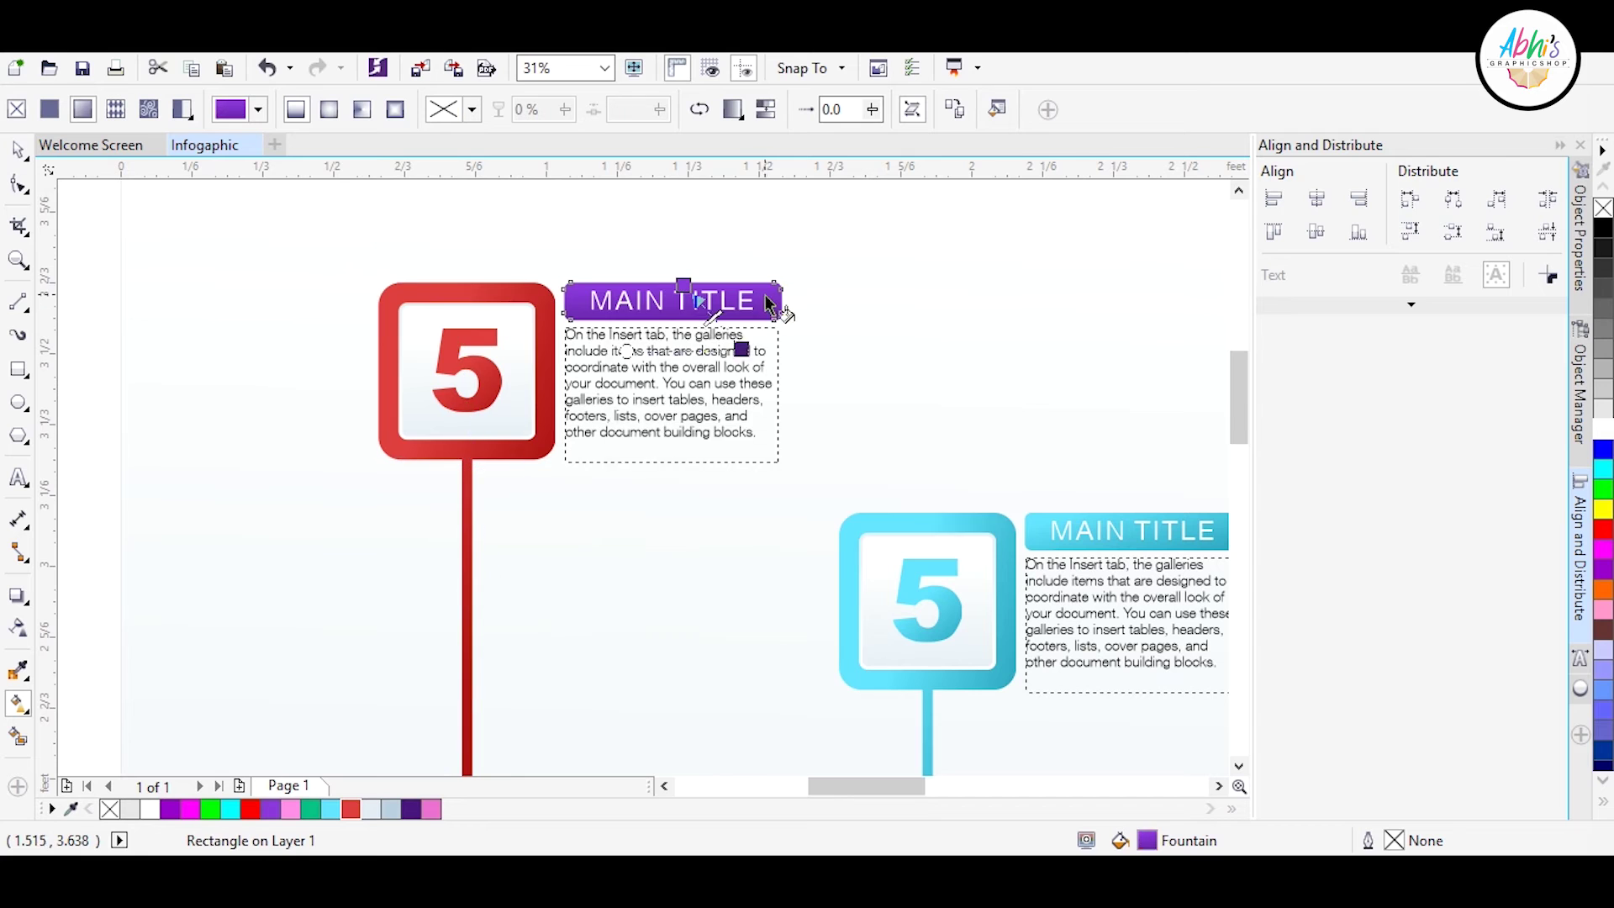
left_click(471, 296)
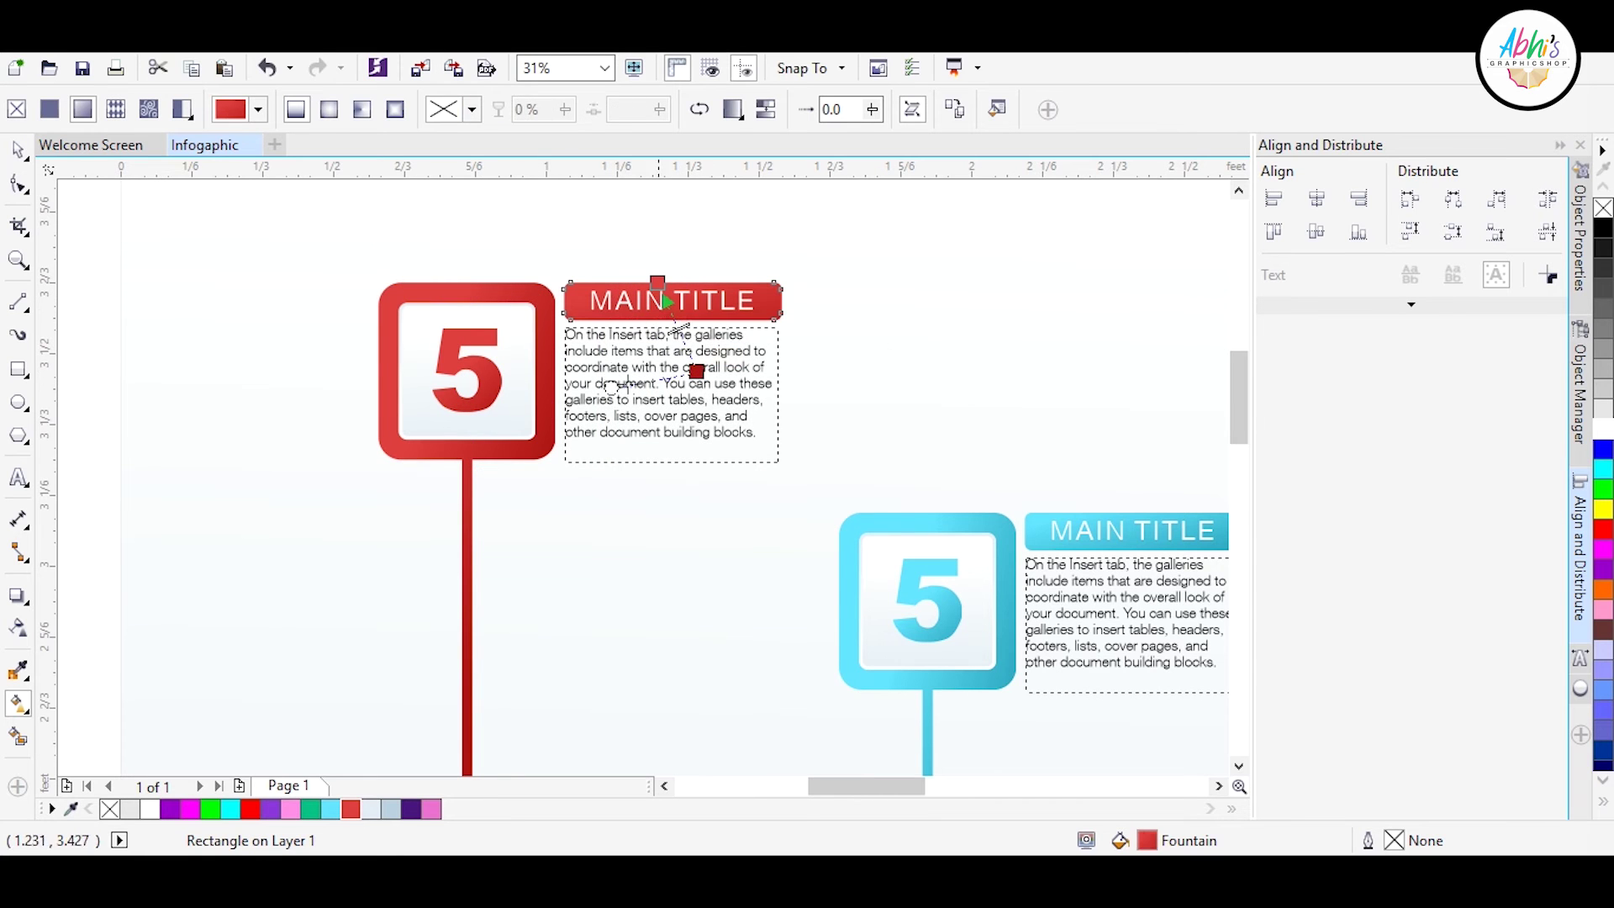
- Renumber the red and cyan pins' digits to 1 and 2
left_click(18, 148)
double_click(467, 374)
type("1")
key("ctrl+space")
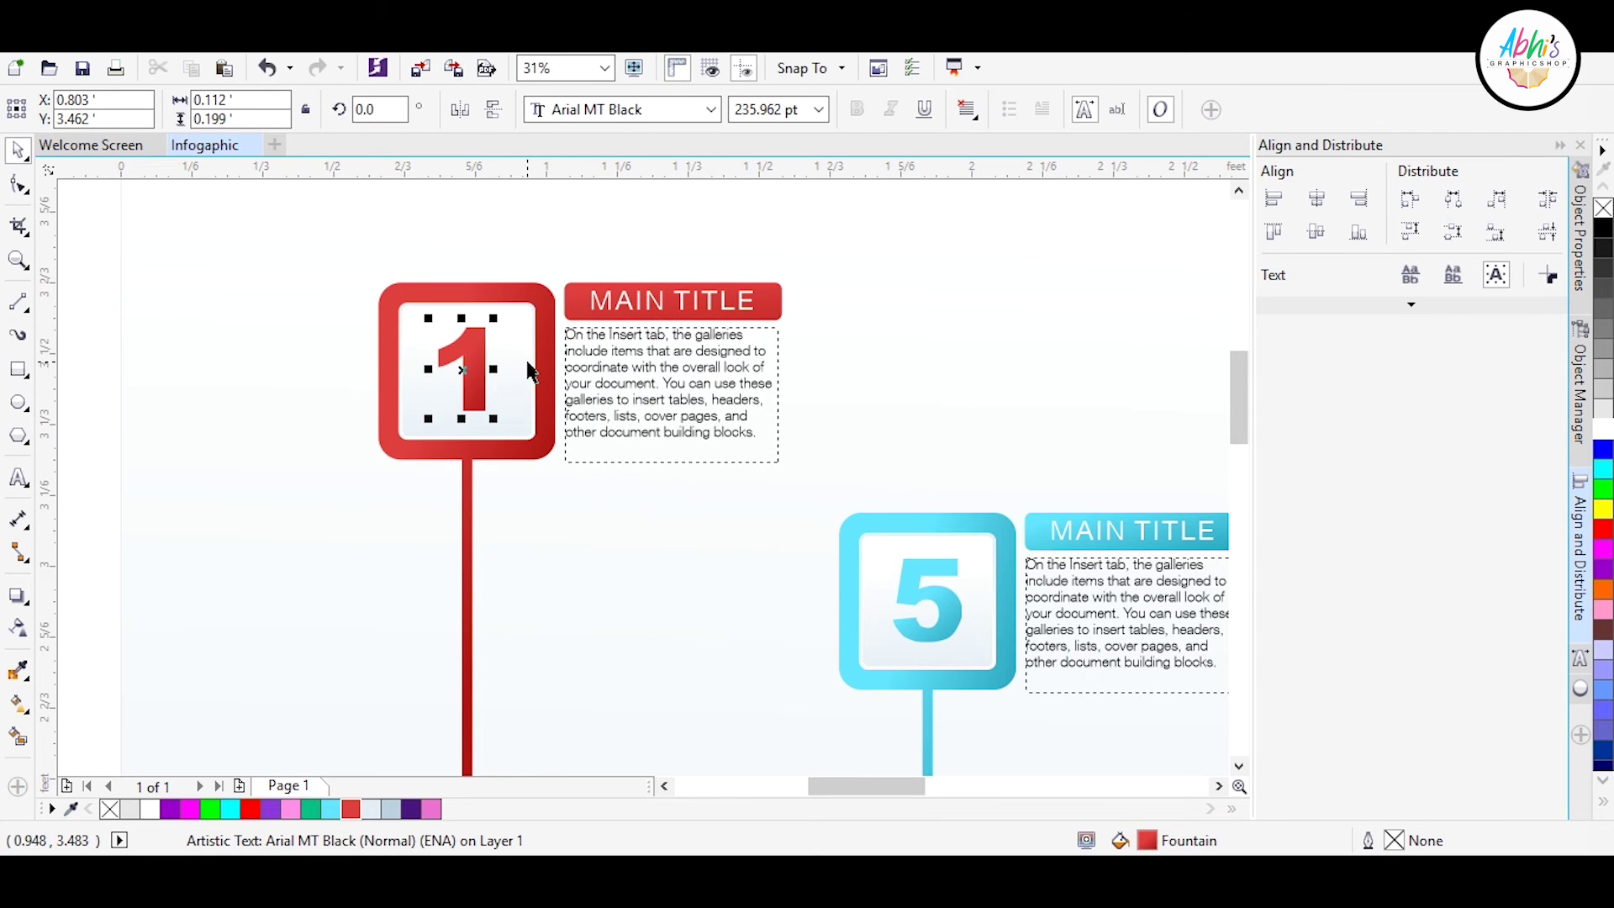
double_click(927, 601)
type("2")
key("ctrl+space")
- Renumber the green and pink pins' digits to 3 and 4
scroll(425, 502, "down", 2)
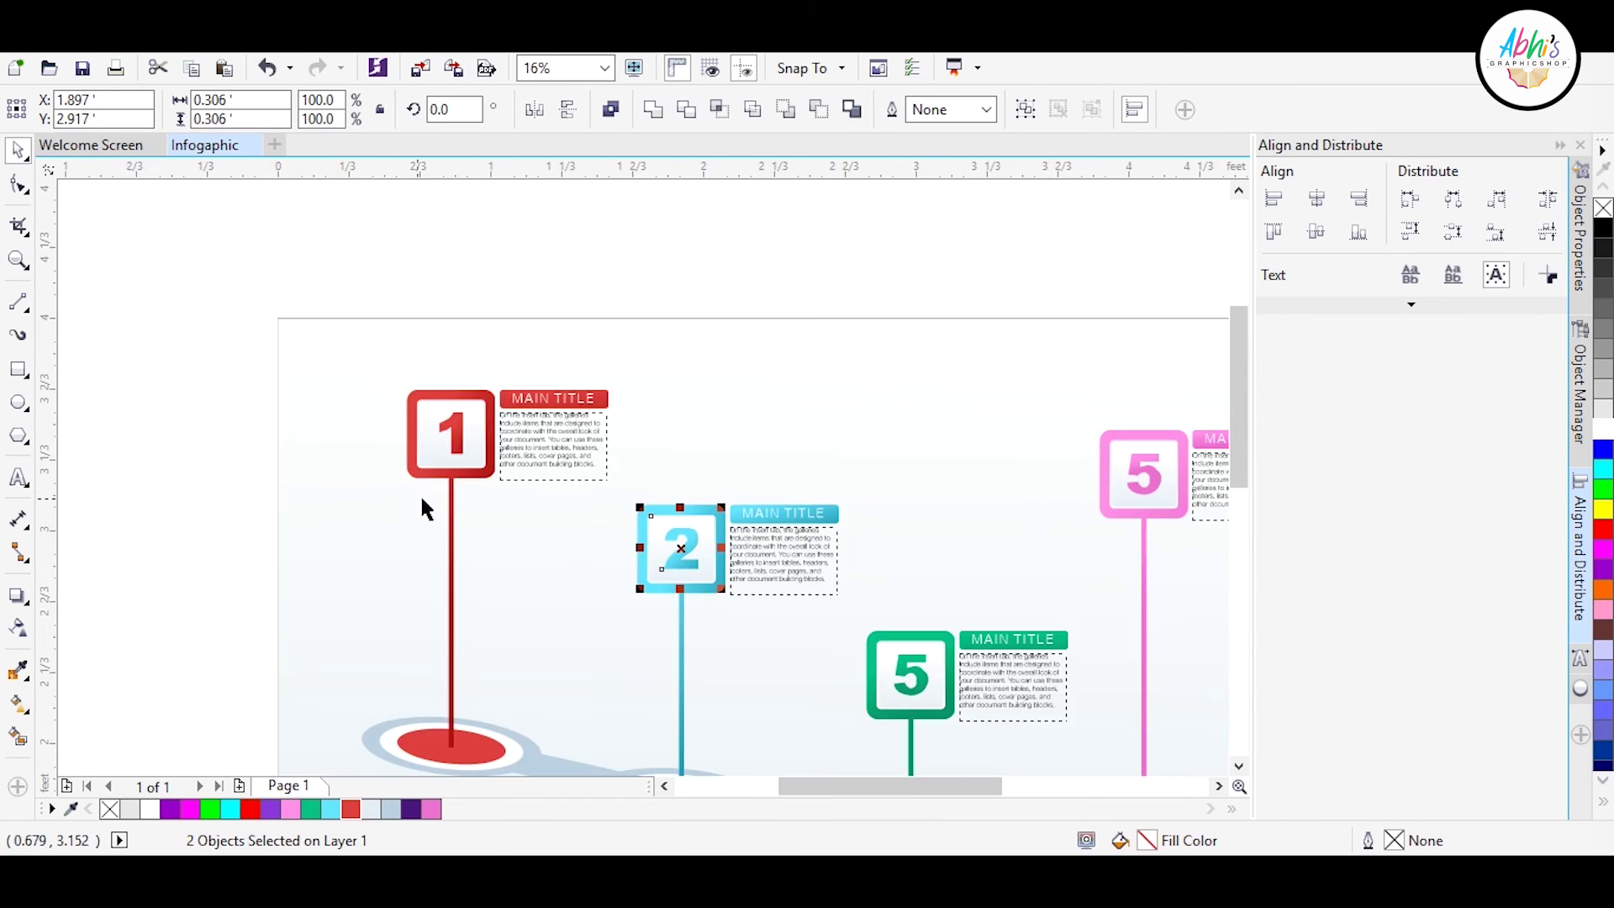
scroll(1032, 708, "up", 2)
double_click(828, 656)
type("3")
key("ctrl+space")
scroll(846, 619, "down", 2)
double_click(915, 405)
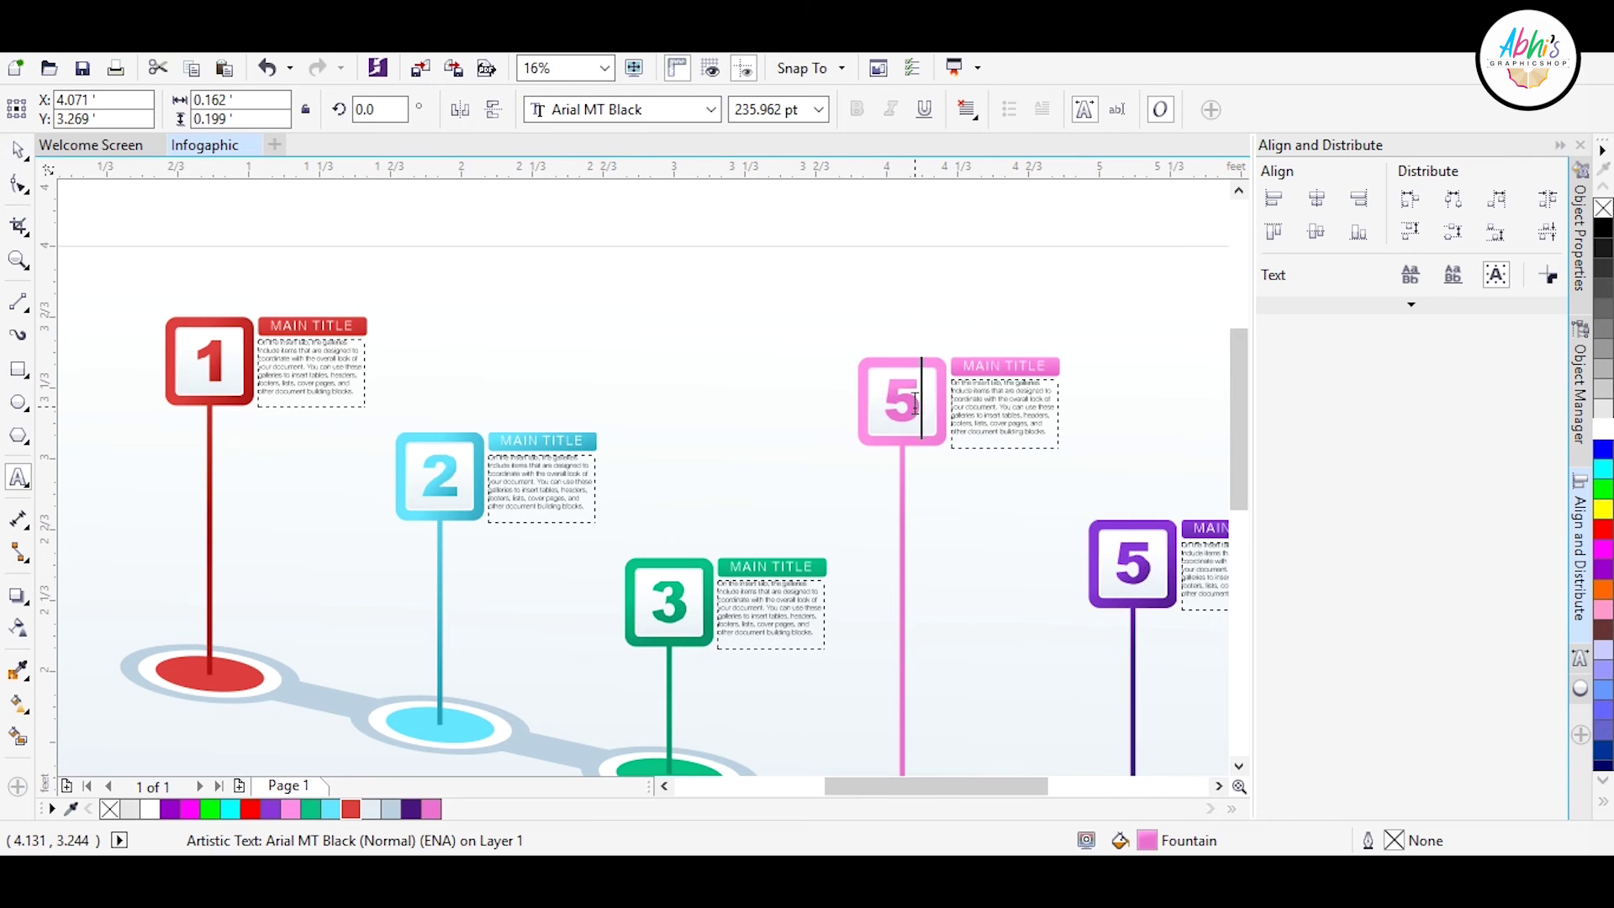
key("ctrl+space")
scroll(875, 372, "up", 4)
scroll(1122, 392, "down", 6)
- Group all 46 infographic objects, nudge the group down-left, and start a lower-left text line
mouse_move(326, 298)
left_mouse_down()
mouse_move(1051, 672)
mouse_move(1074, 721)
left_mouse_up()
key("ctrl+g")
left_click_drag(988, 526, 921, 598)
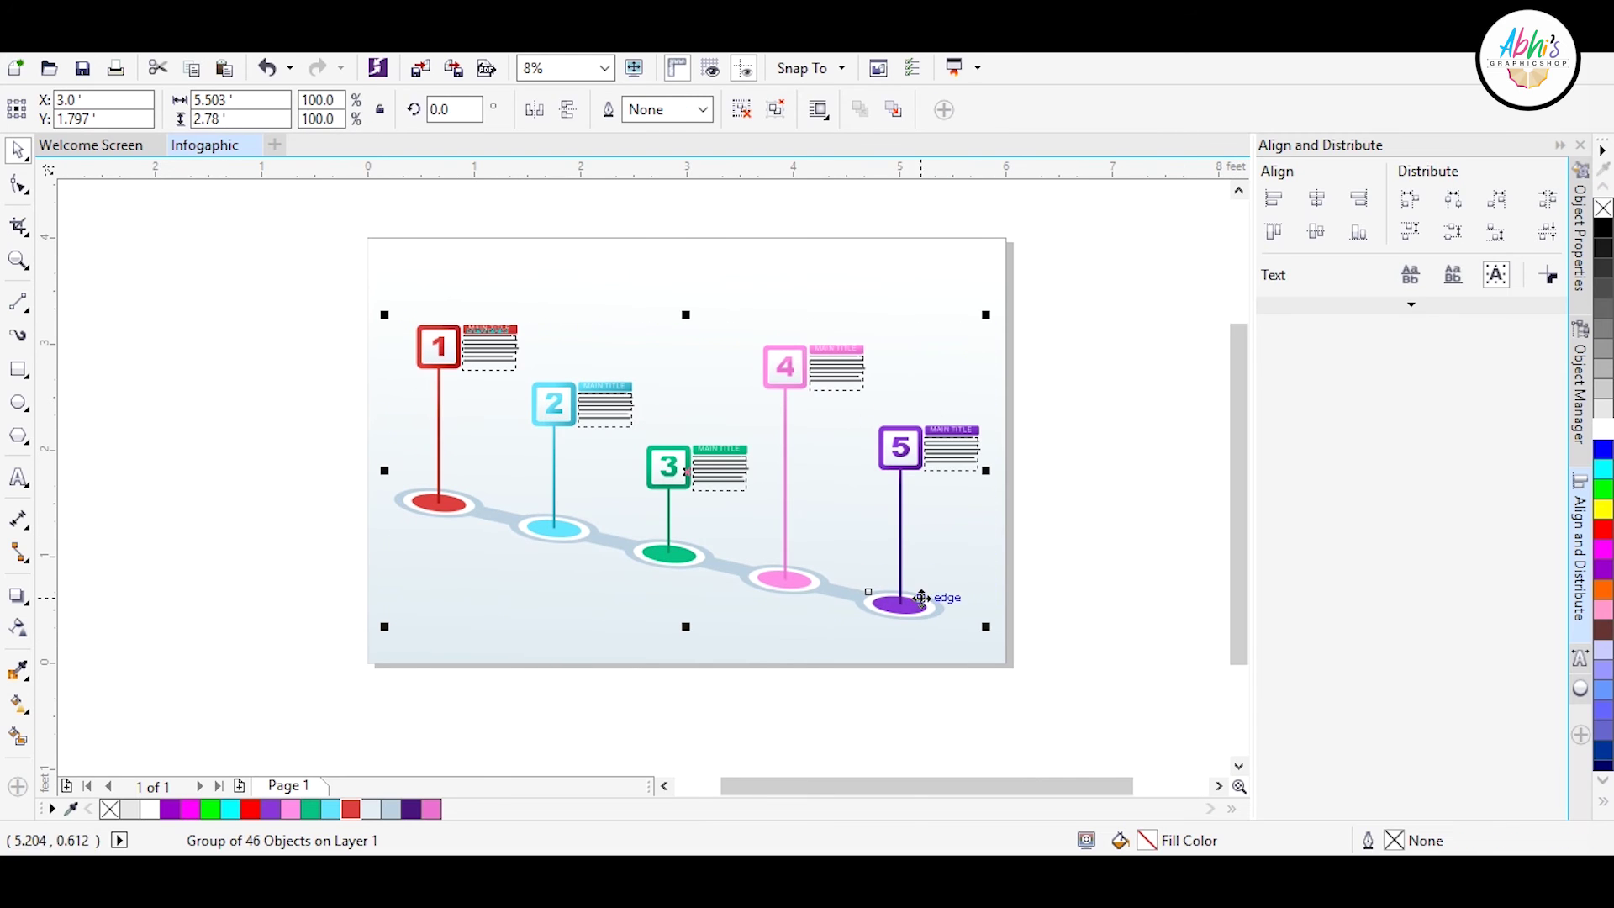
left_click(1123, 444)
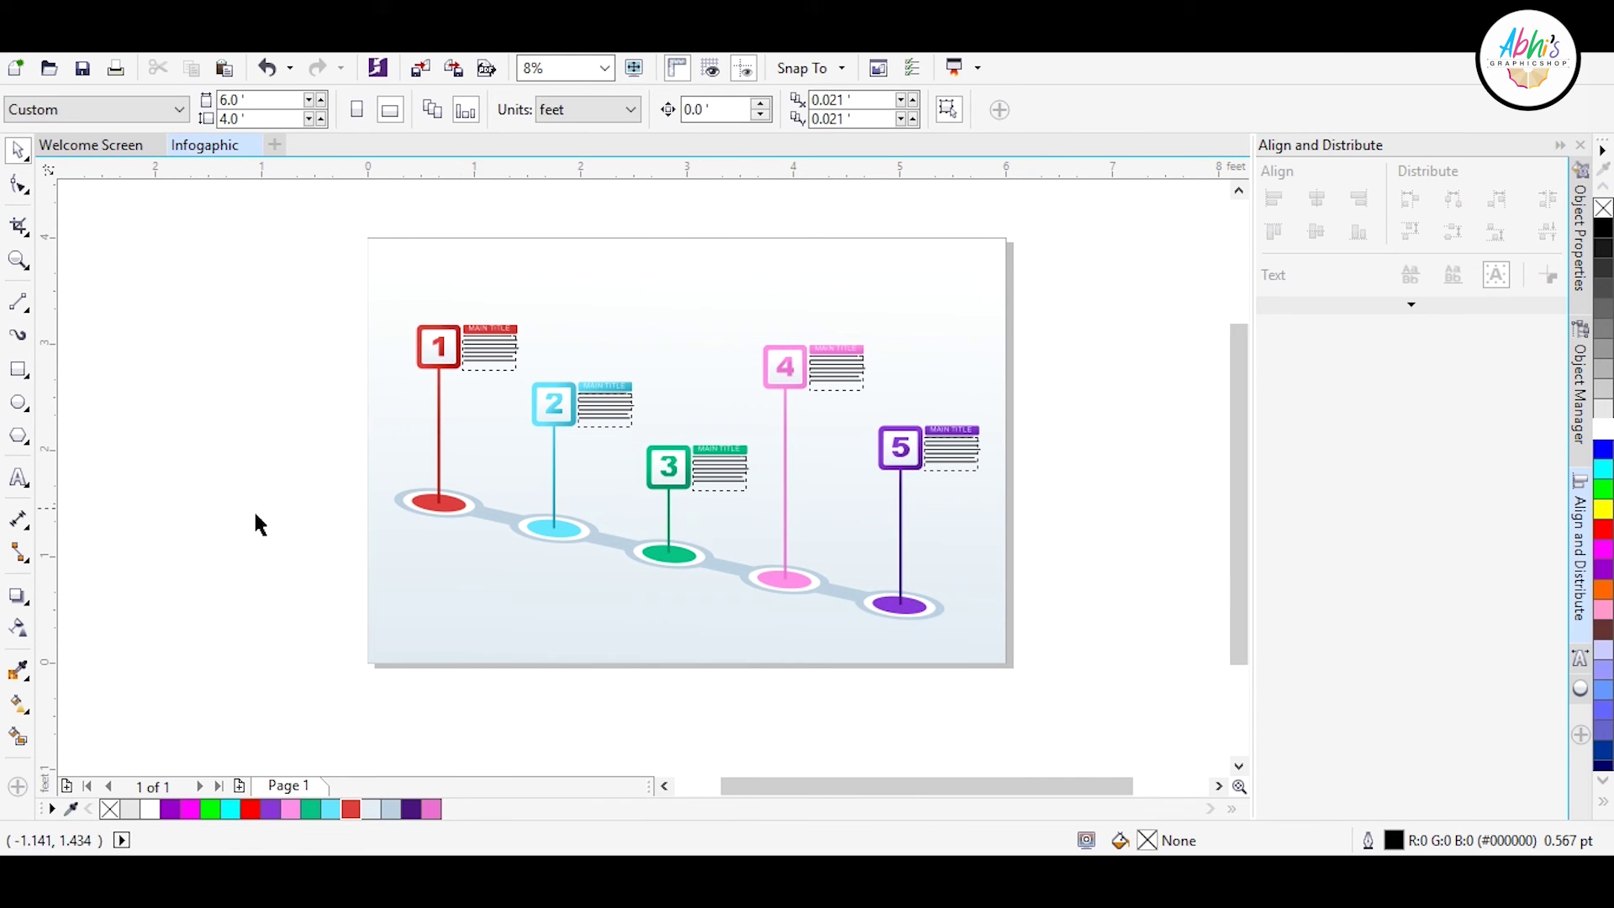
left_click(19, 481)
left_click(438, 606)
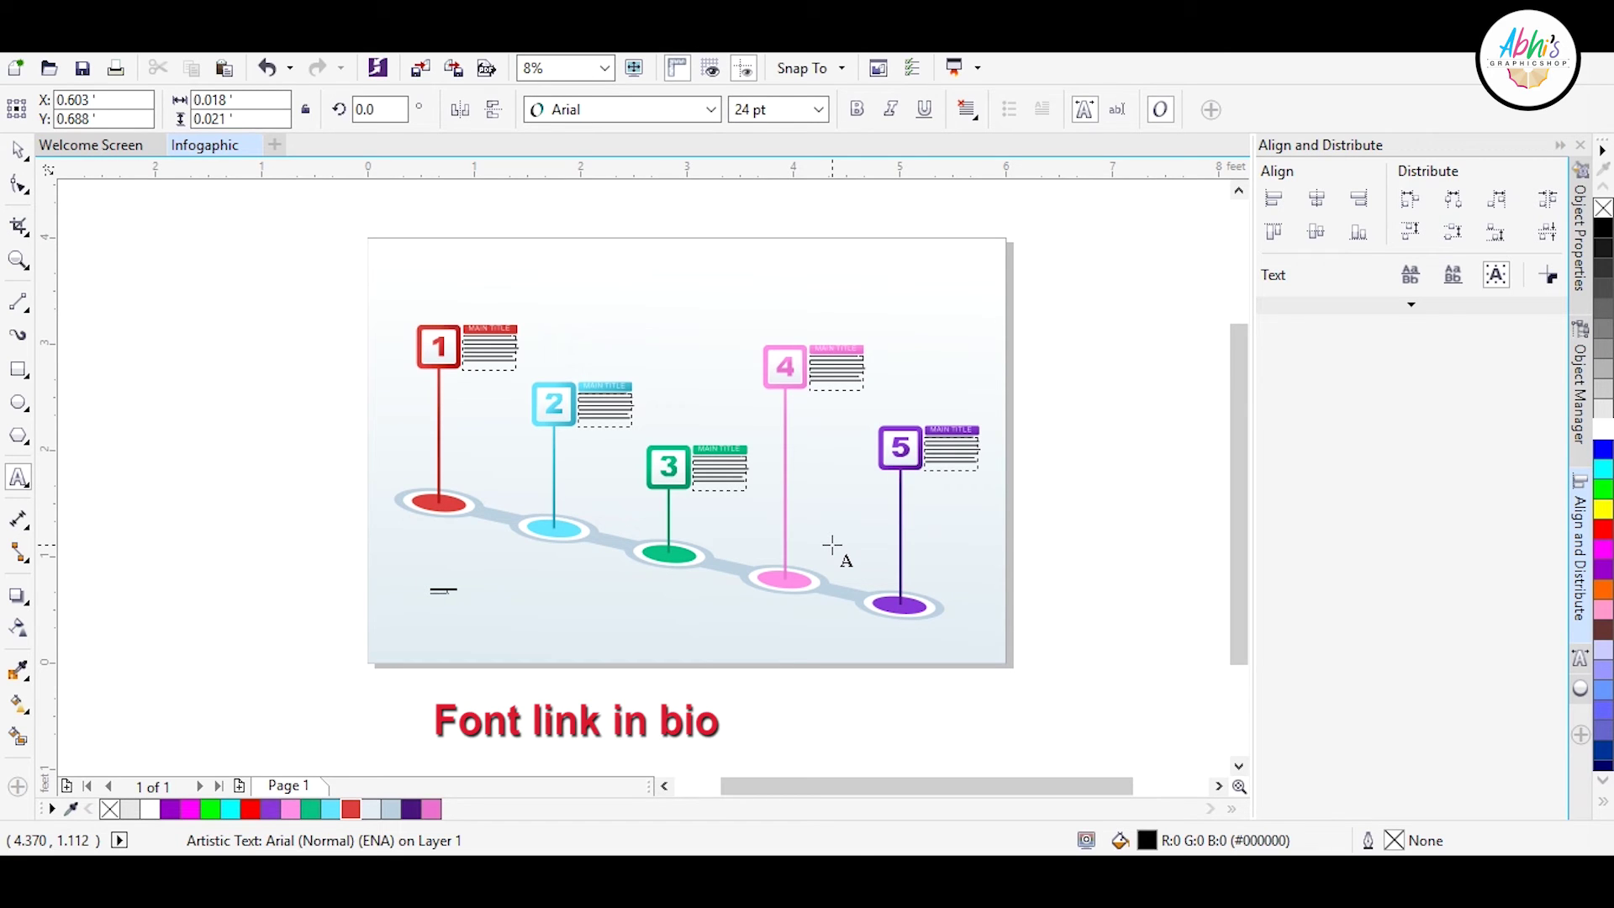
- Enlarge COMPANY NAME in Arial MT Black; shrink the tagline with wider letter spacing
left_click_drag(463, 579, 685, 551)
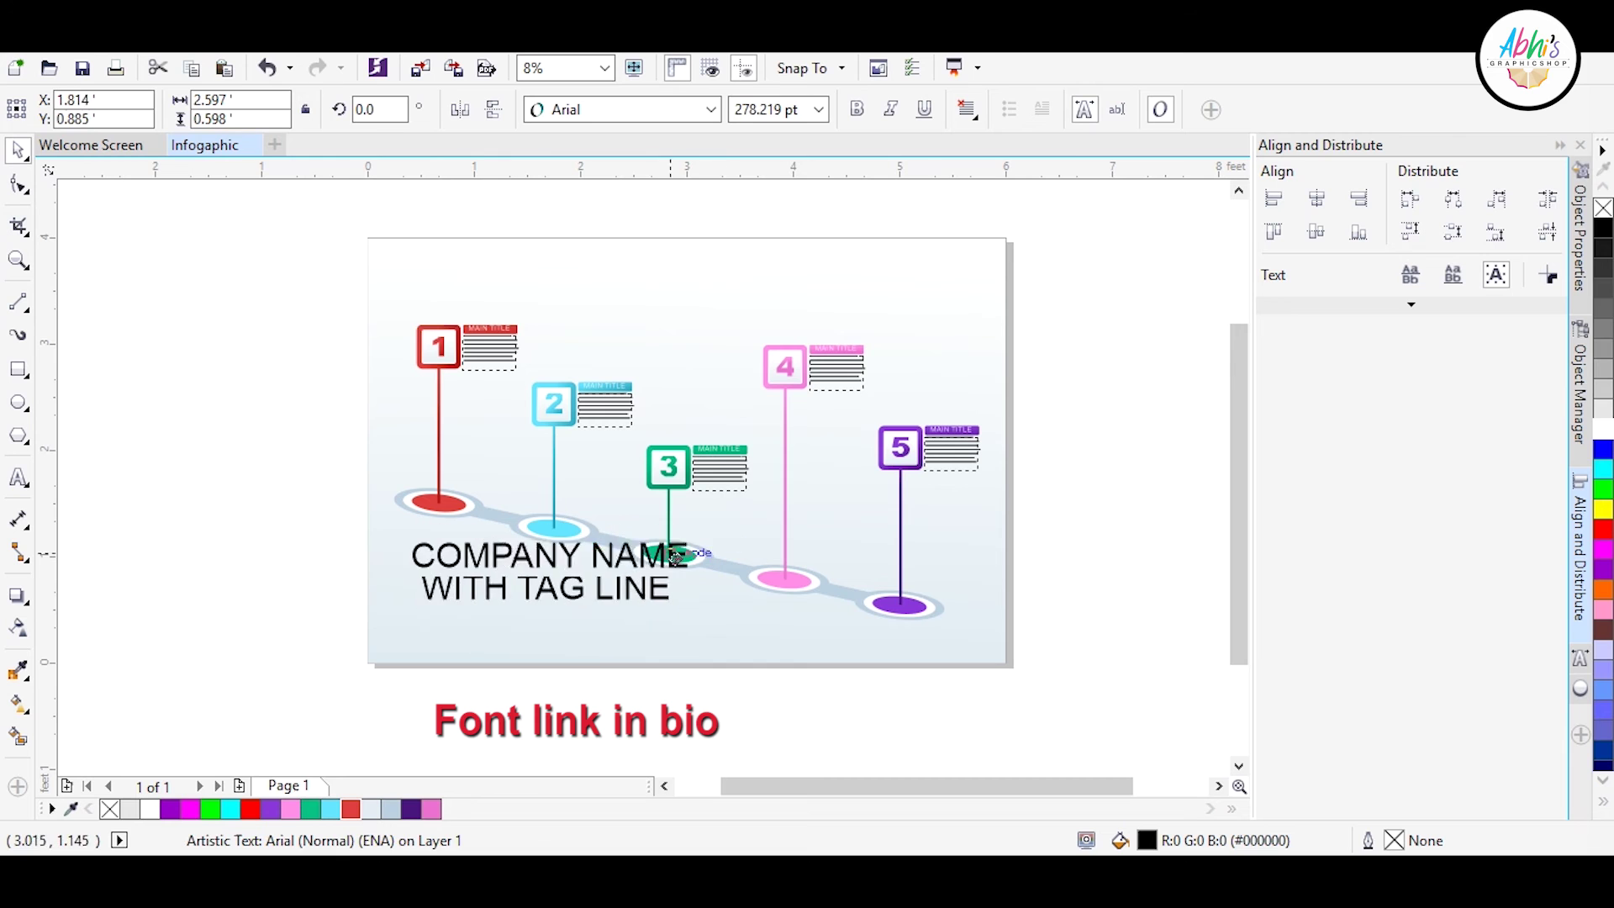
left_click(710, 109)
left_click(631, 313)
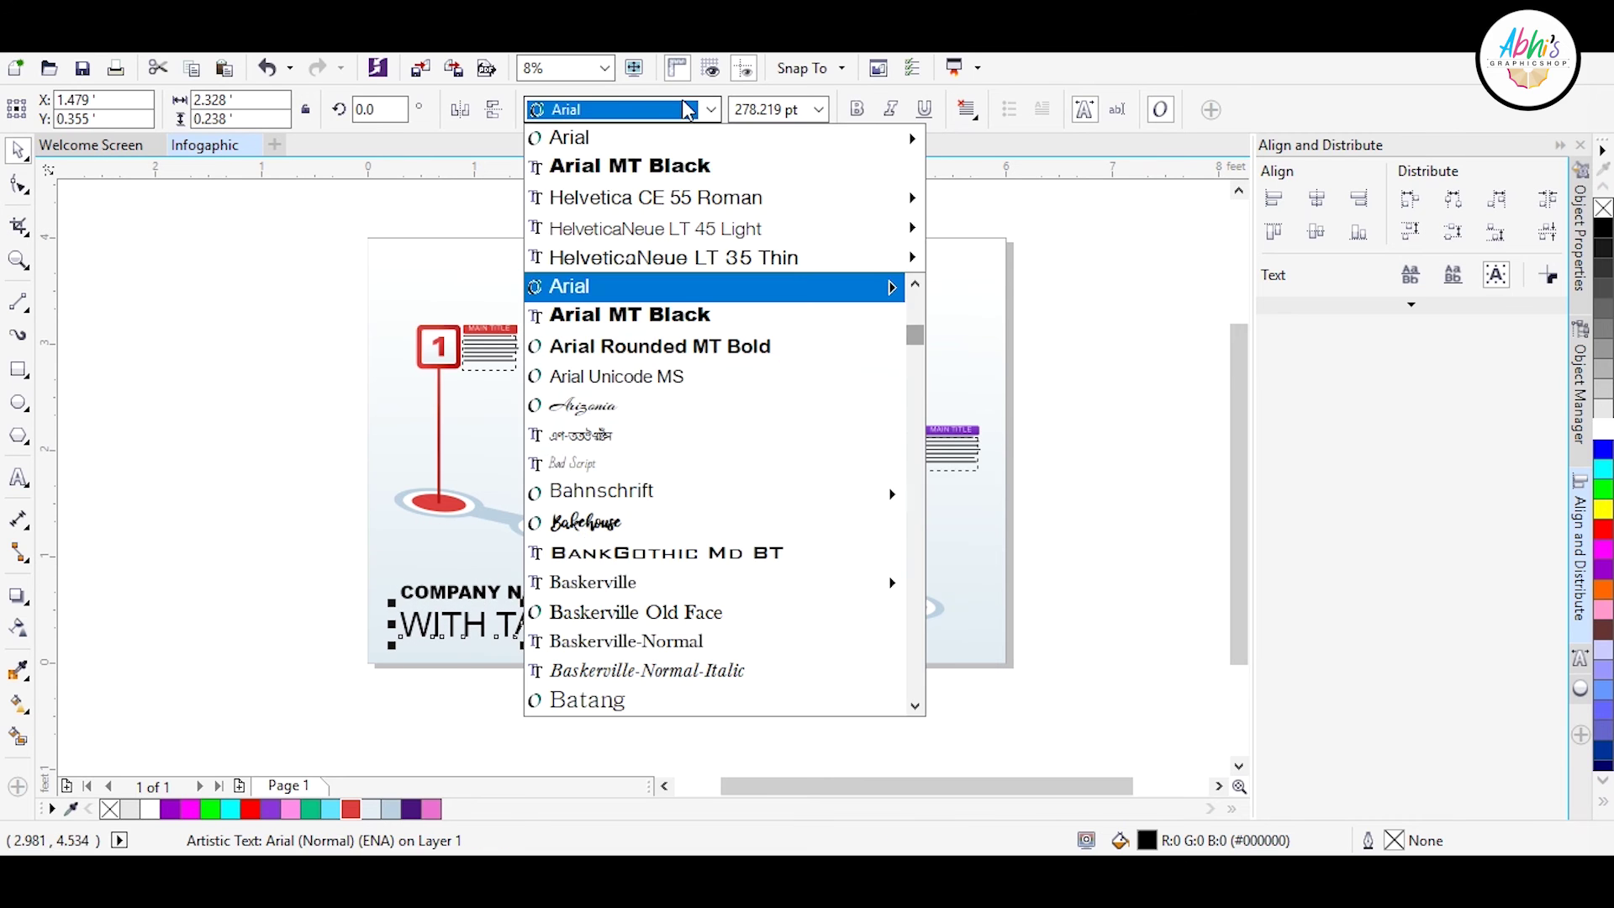
left_click_drag(757, 571, 441, 559)
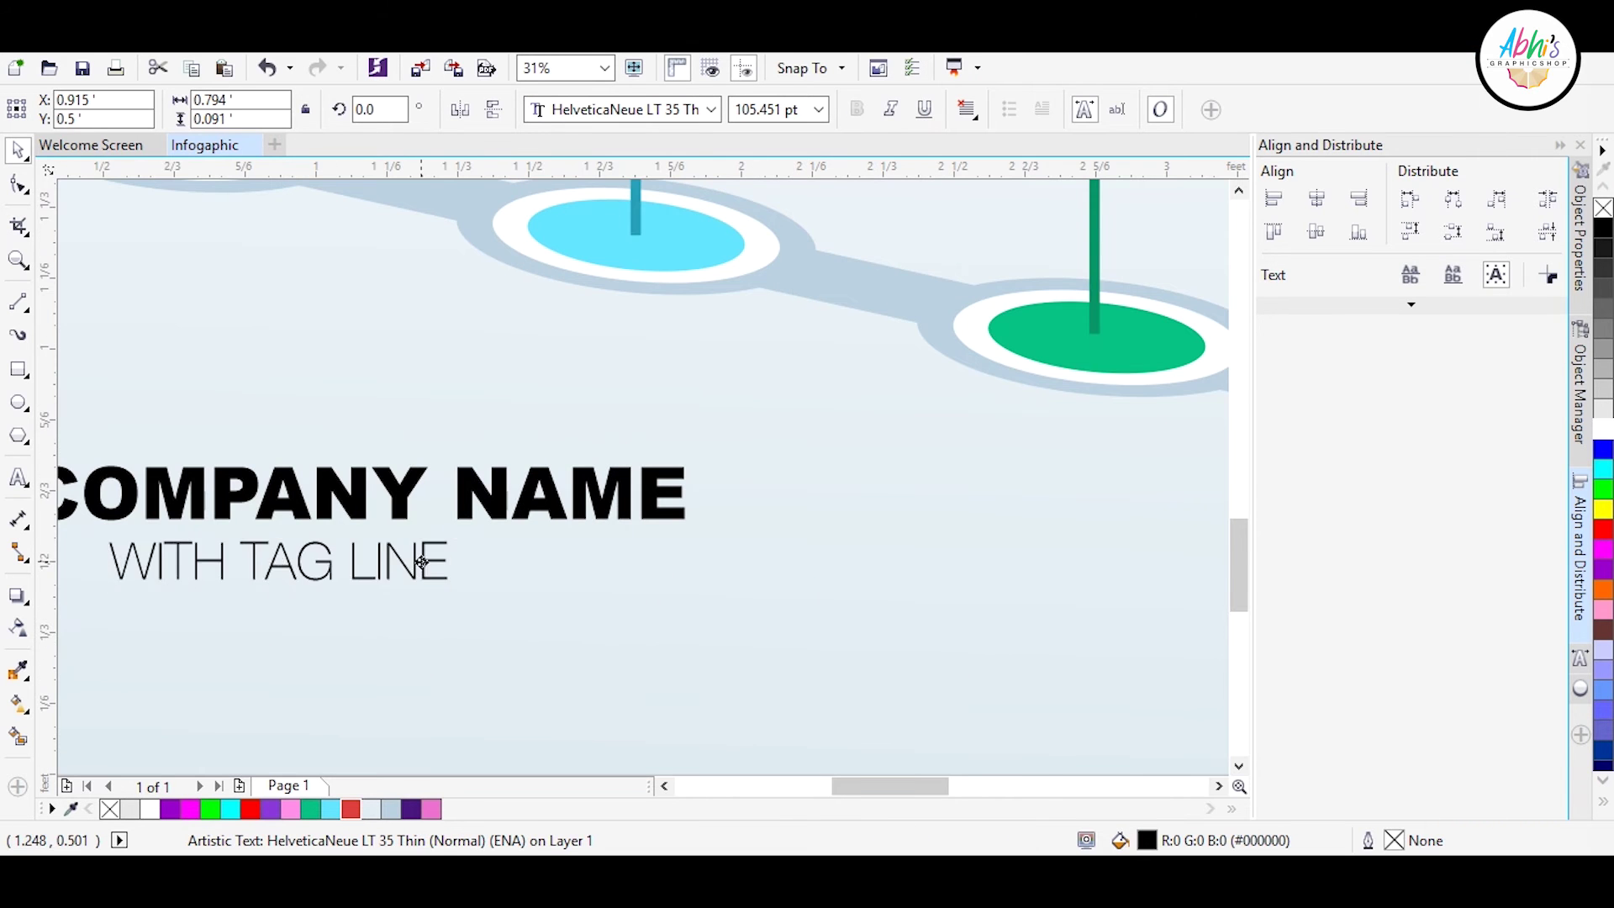
left_click(21, 183)
left_click_drag(515, 621, 585, 622)
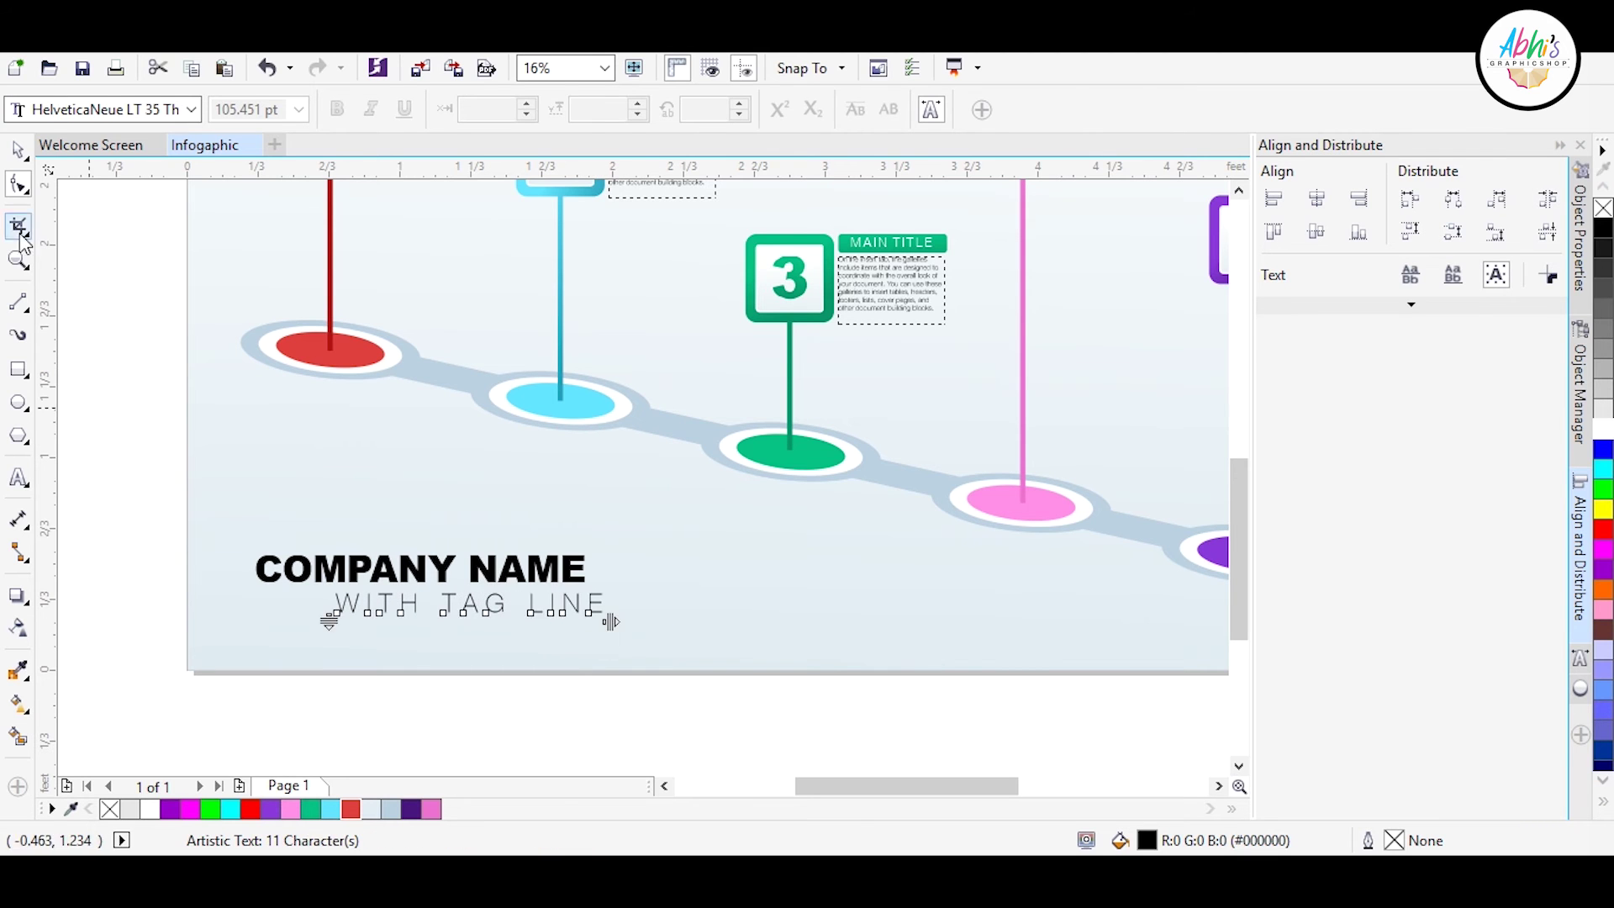
- Recolour the COMPANY NAME text steel blue
left_click(17, 150)
left_click(421, 569, "shift")
left_click(502, 574)
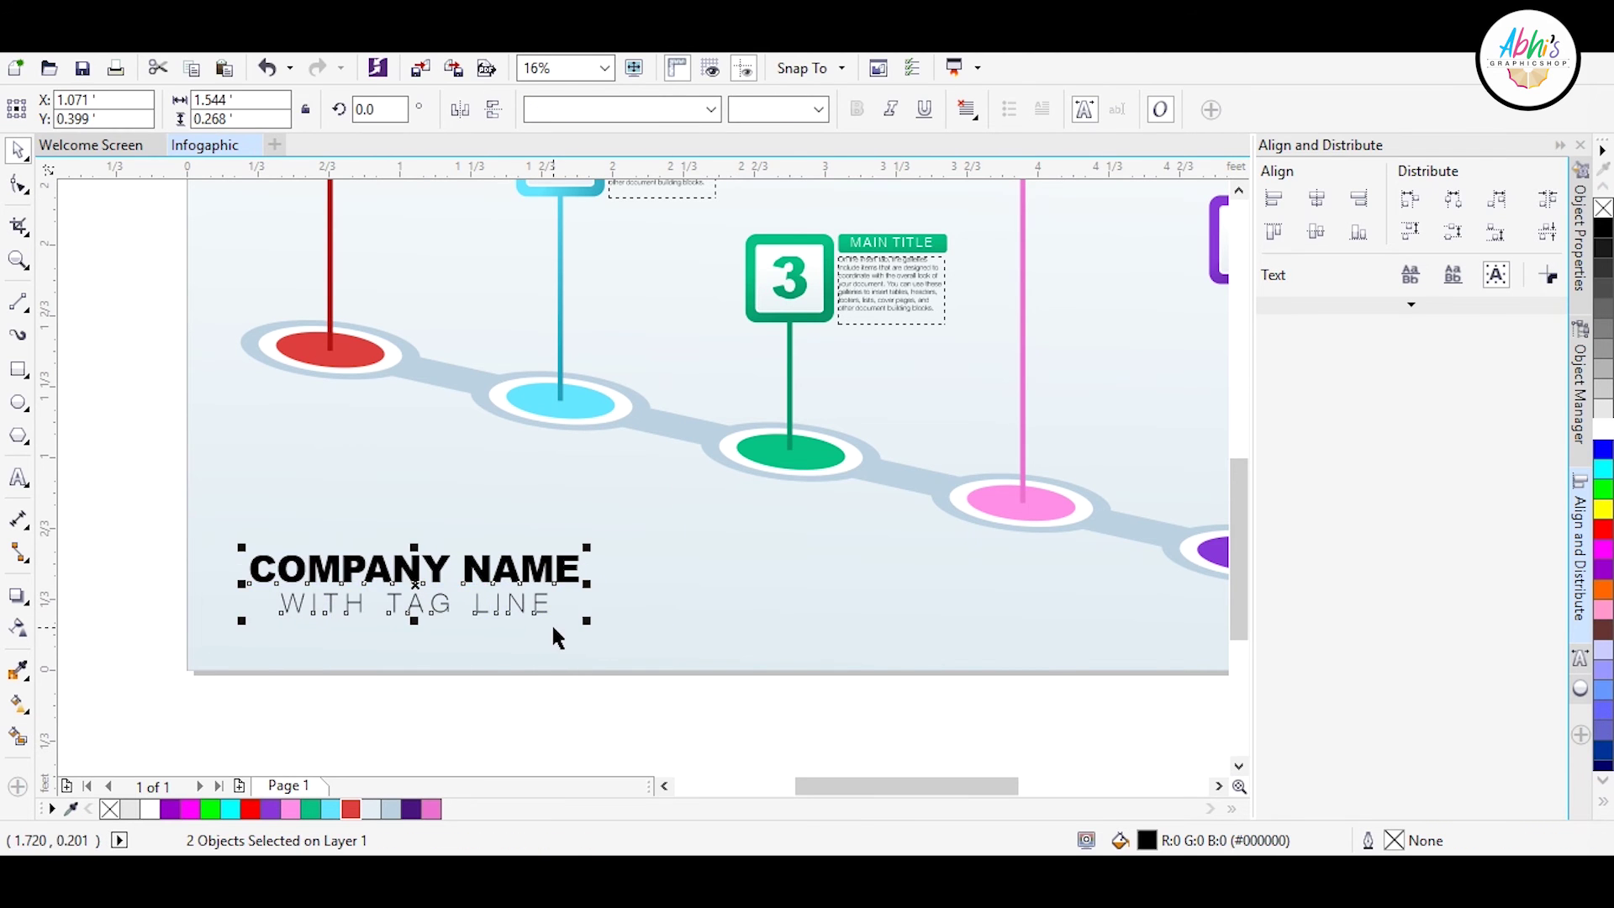
left_click(487, 662)
scroll(486, 695, "down", 2)
left_click(431, 664)
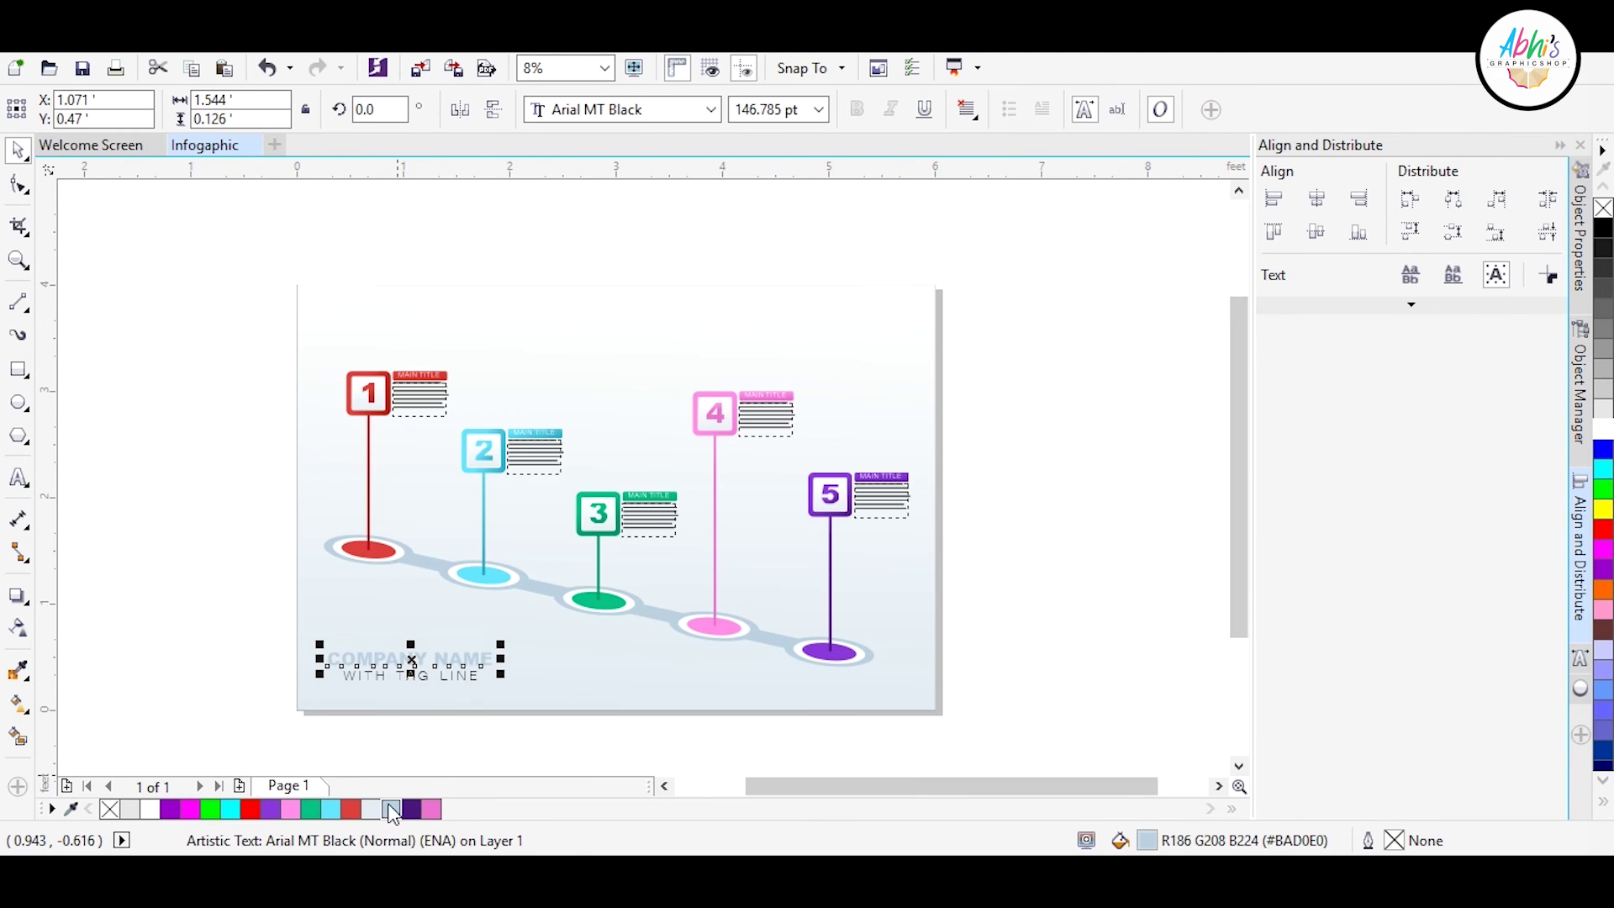
double_click(392, 809)
left_click(364, 252)
- Set the COMPANY NAME fill to dark blue #22628F
left_click(850, 443)
left_click(465, 673)
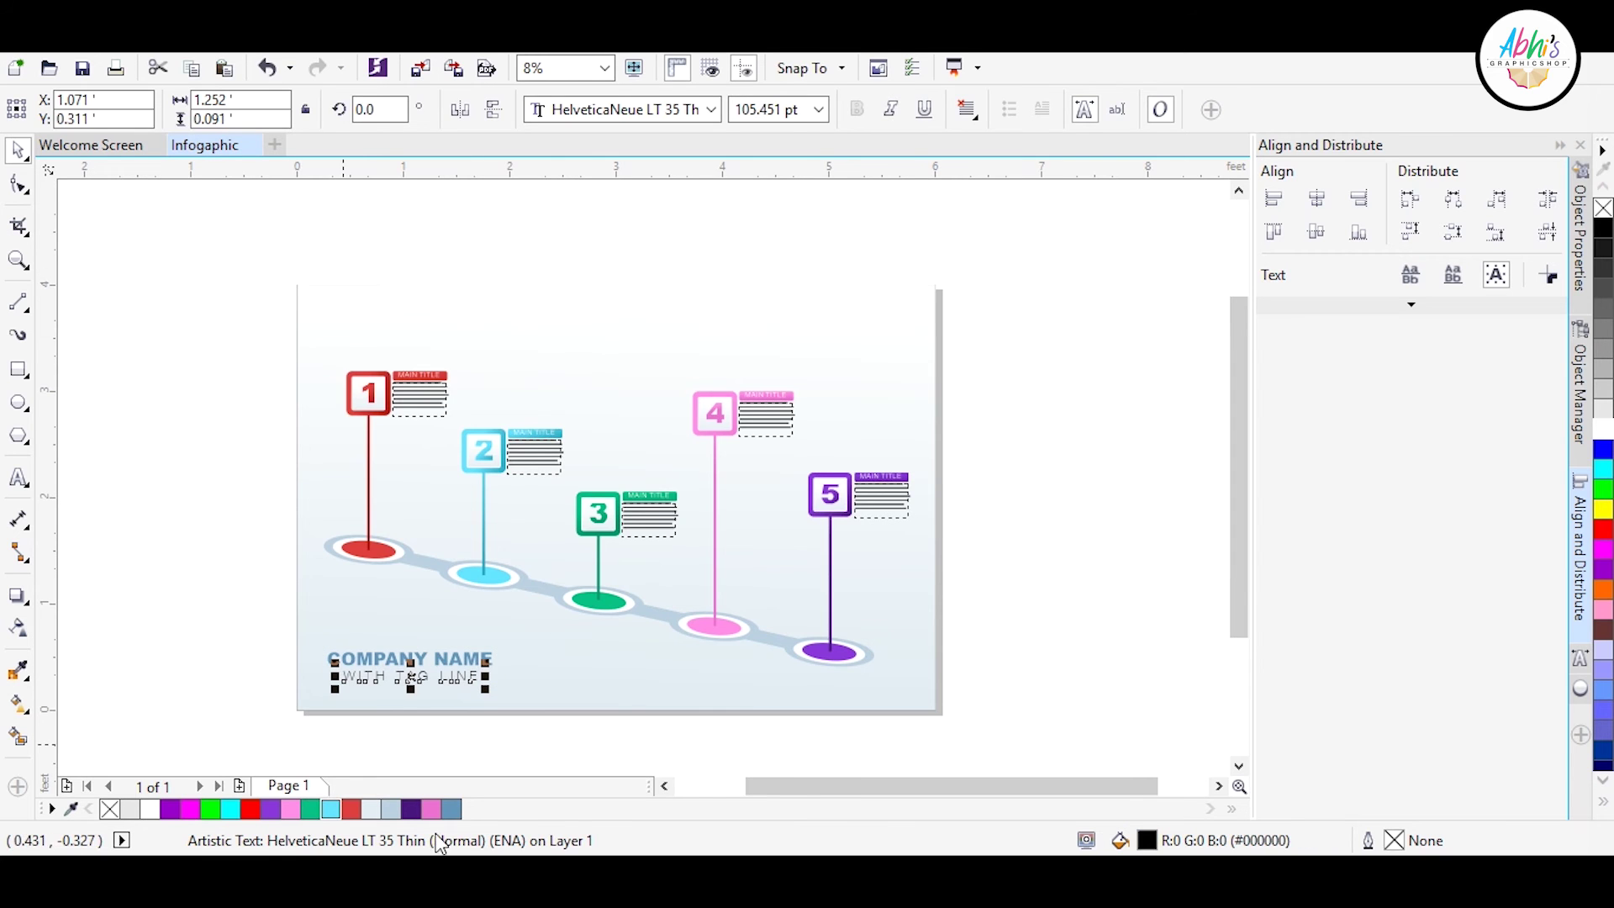
scroll(412, 671, "up", 2)
left_click(412, 671)
left_click(412, 639)
double_click(1147, 841)
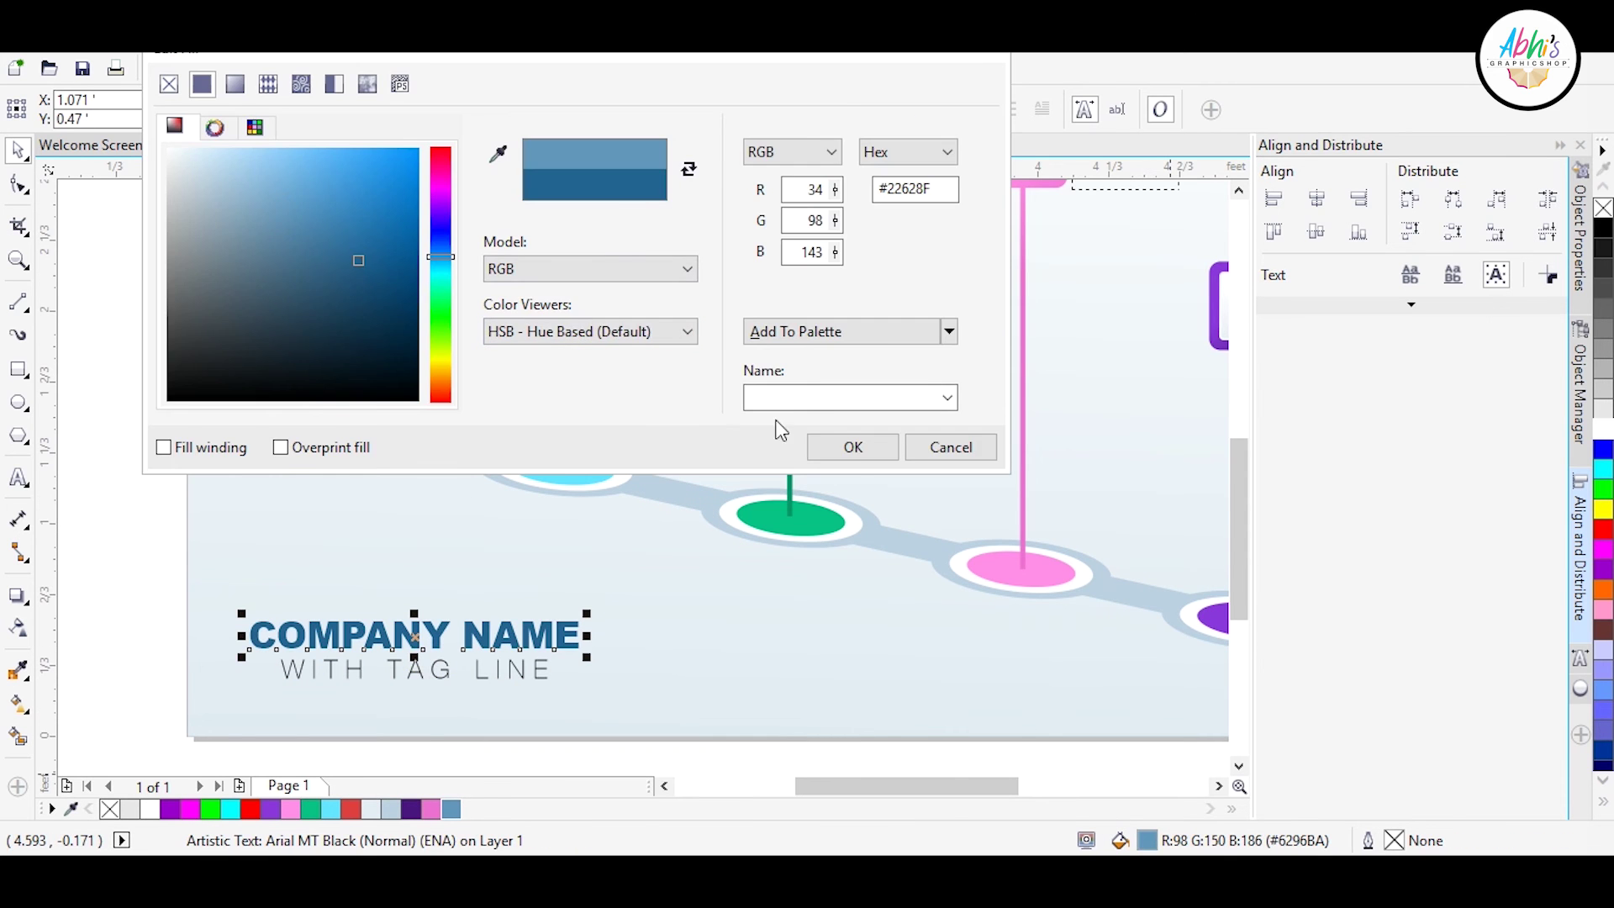
left_click(853, 446)
- Draw a thin rectangle at the base of the purple pin's stem
scroll(354, 558, "down", 2)
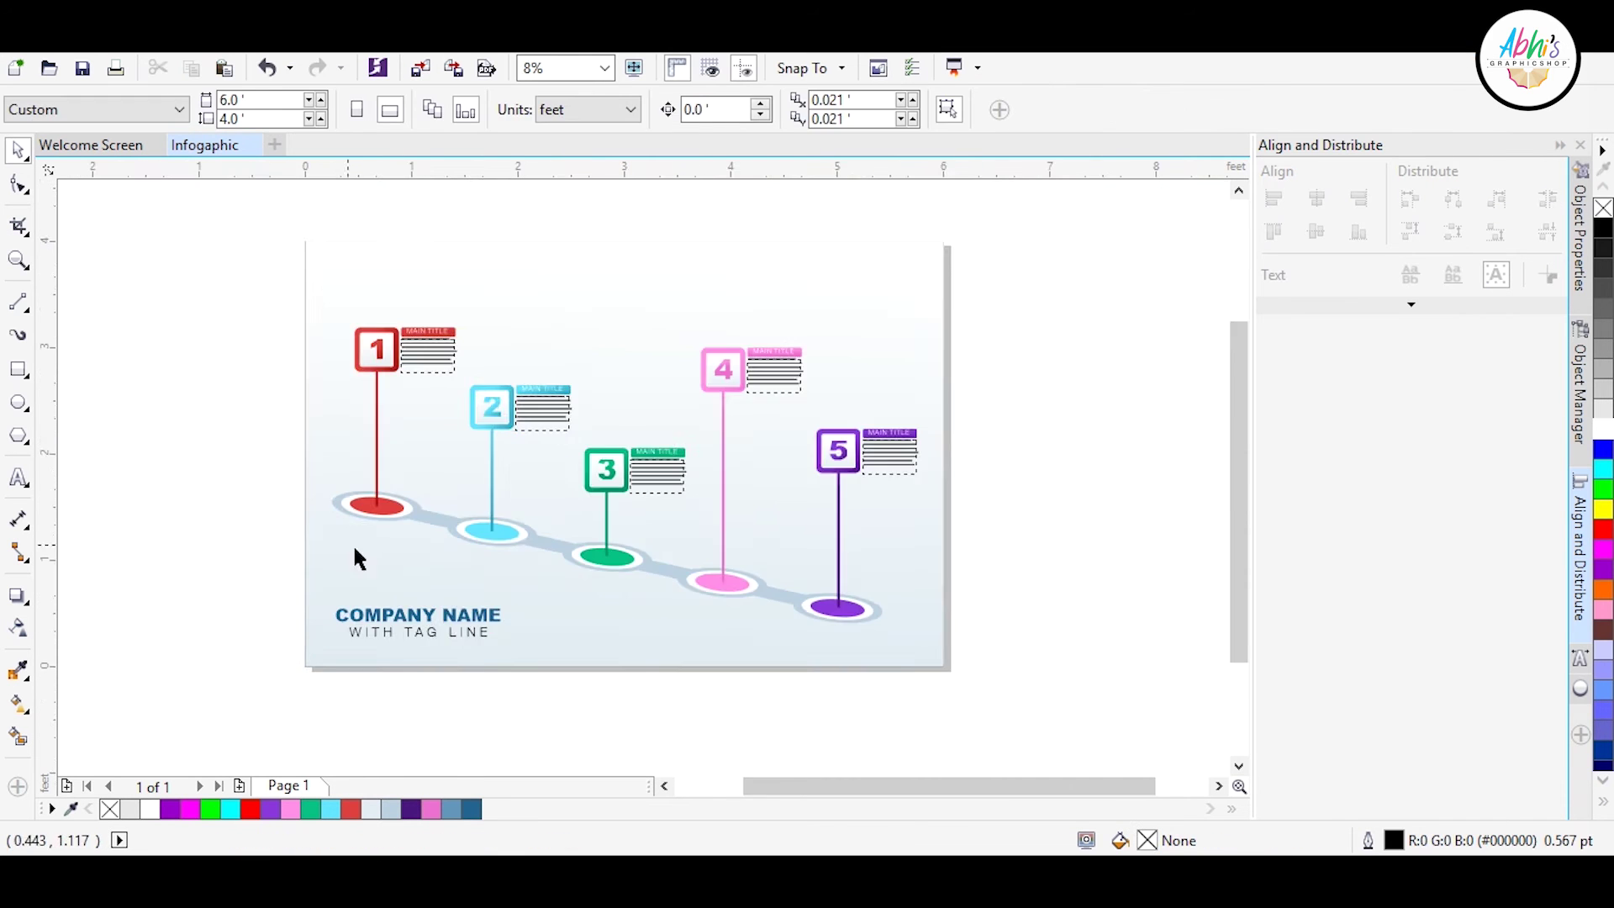
scroll(850, 613, "up", 1)
scroll(850, 613, "up", 2)
key("F6")
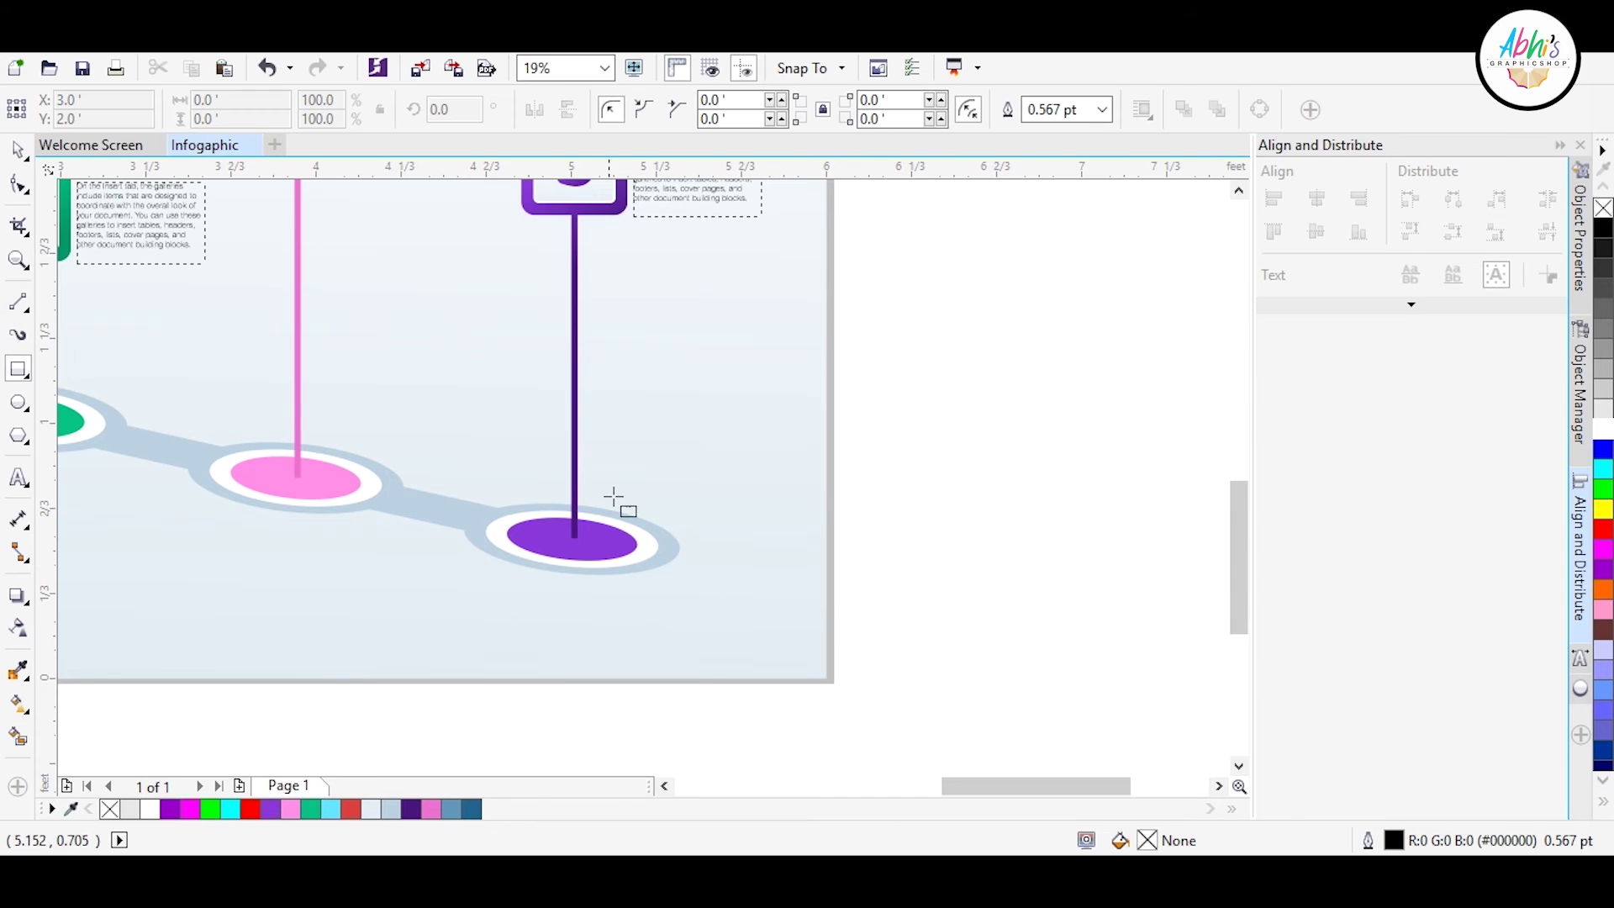
scroll(613, 498, "up", 5)
mouse_move(708, 604)
left_mouse_down()
mouse_move(747, 386)
mouse_move(687, 374)
left_mouse_up()
scroll(730, 385, "up", 2)
scroll(588, 358, "down", 2)
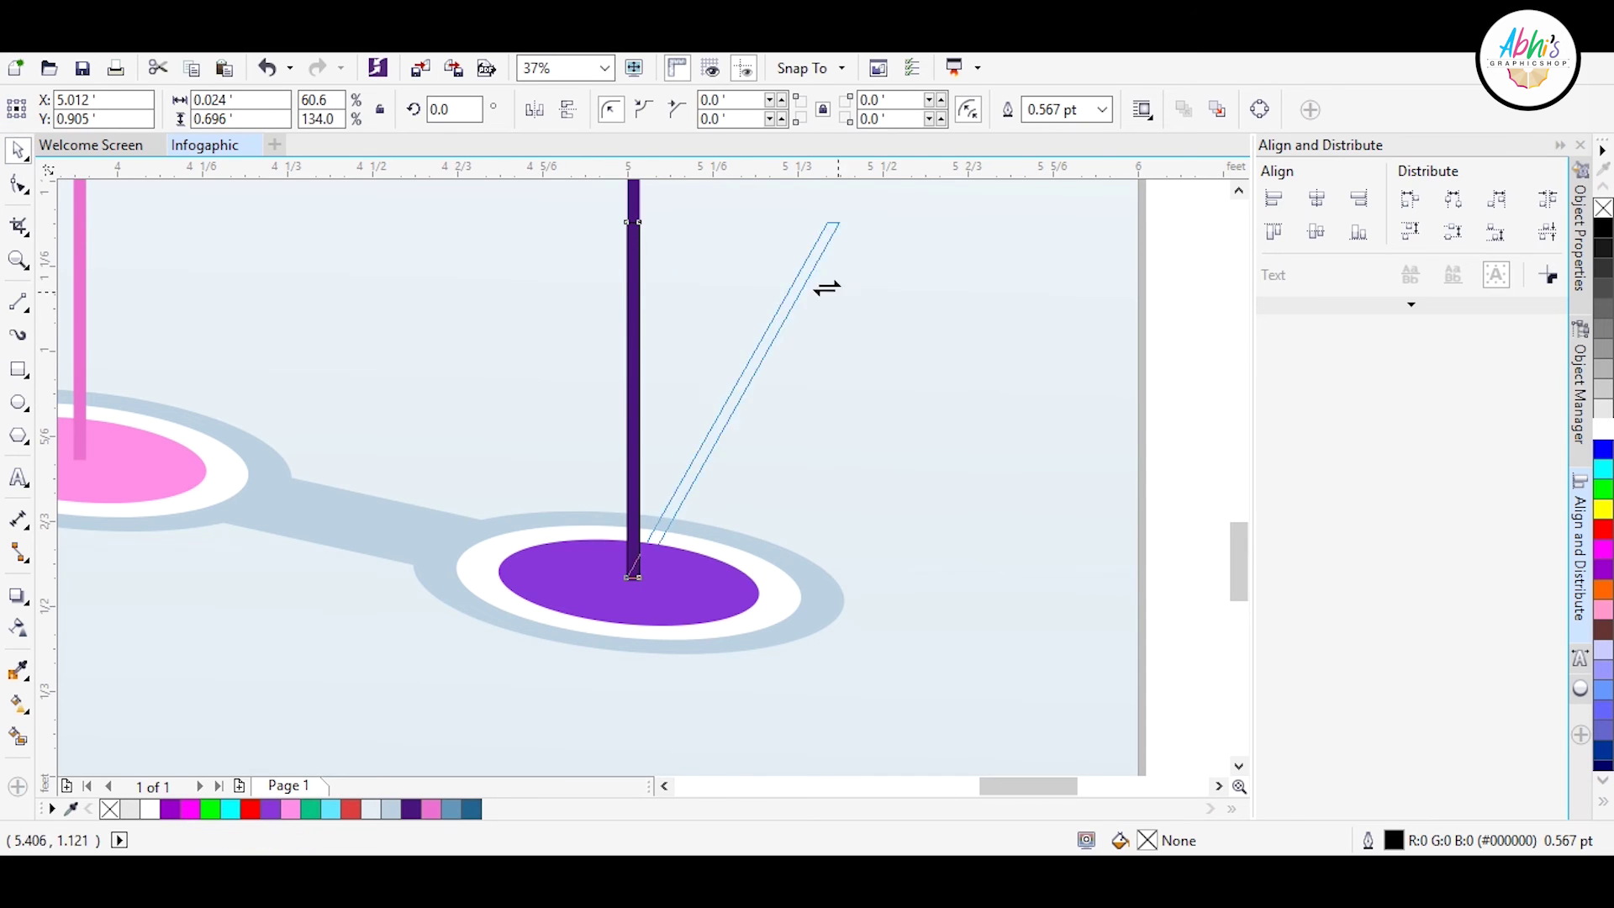
- Skew and rotate the bar nearly flat, aligning its corner with the stem's bottom corner
left_click_drag(827, 288, 1105, 401)
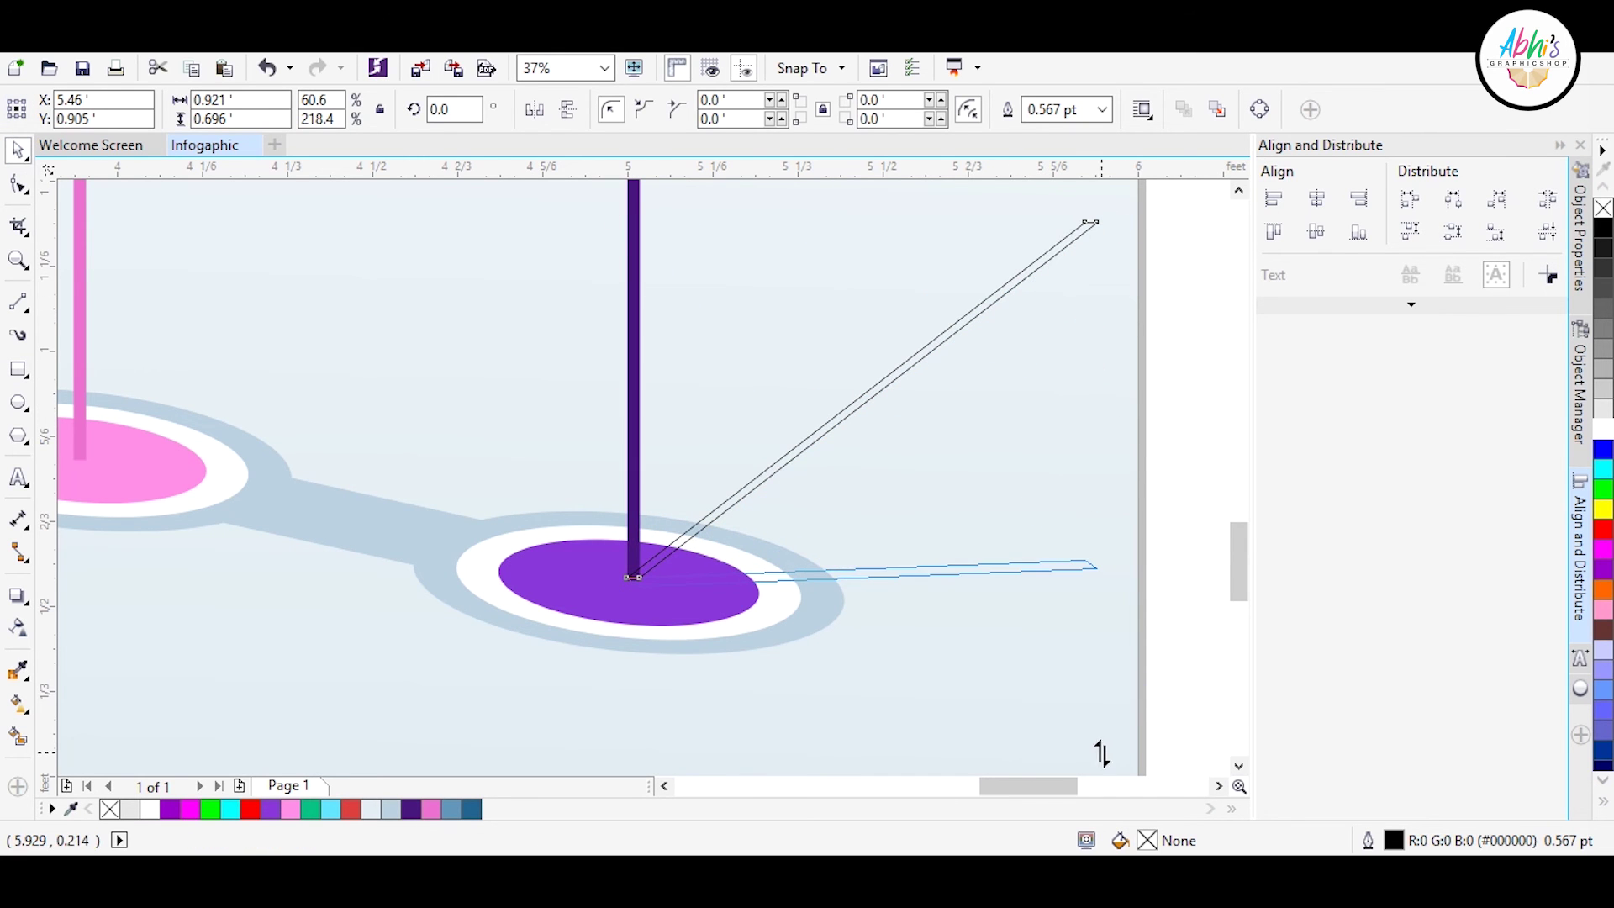
left_click_drag(1100, 753, 1097, 748)
scroll(643, 598, "up", 3)
scroll(623, 576, "down", 1)
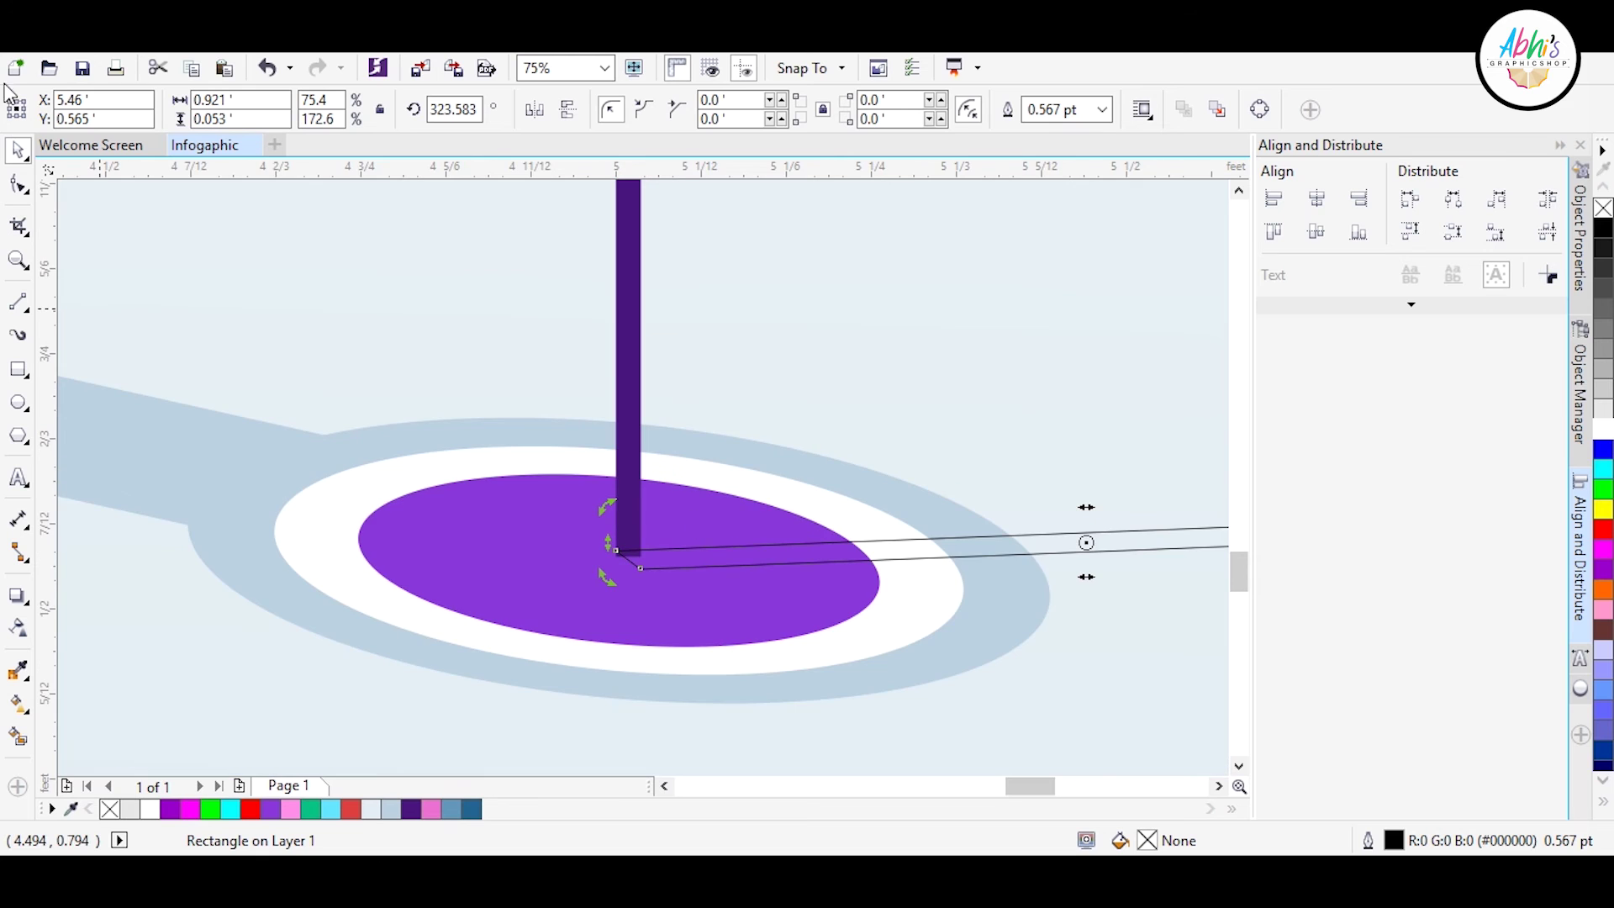
scroll(700, 578, "up", 2)
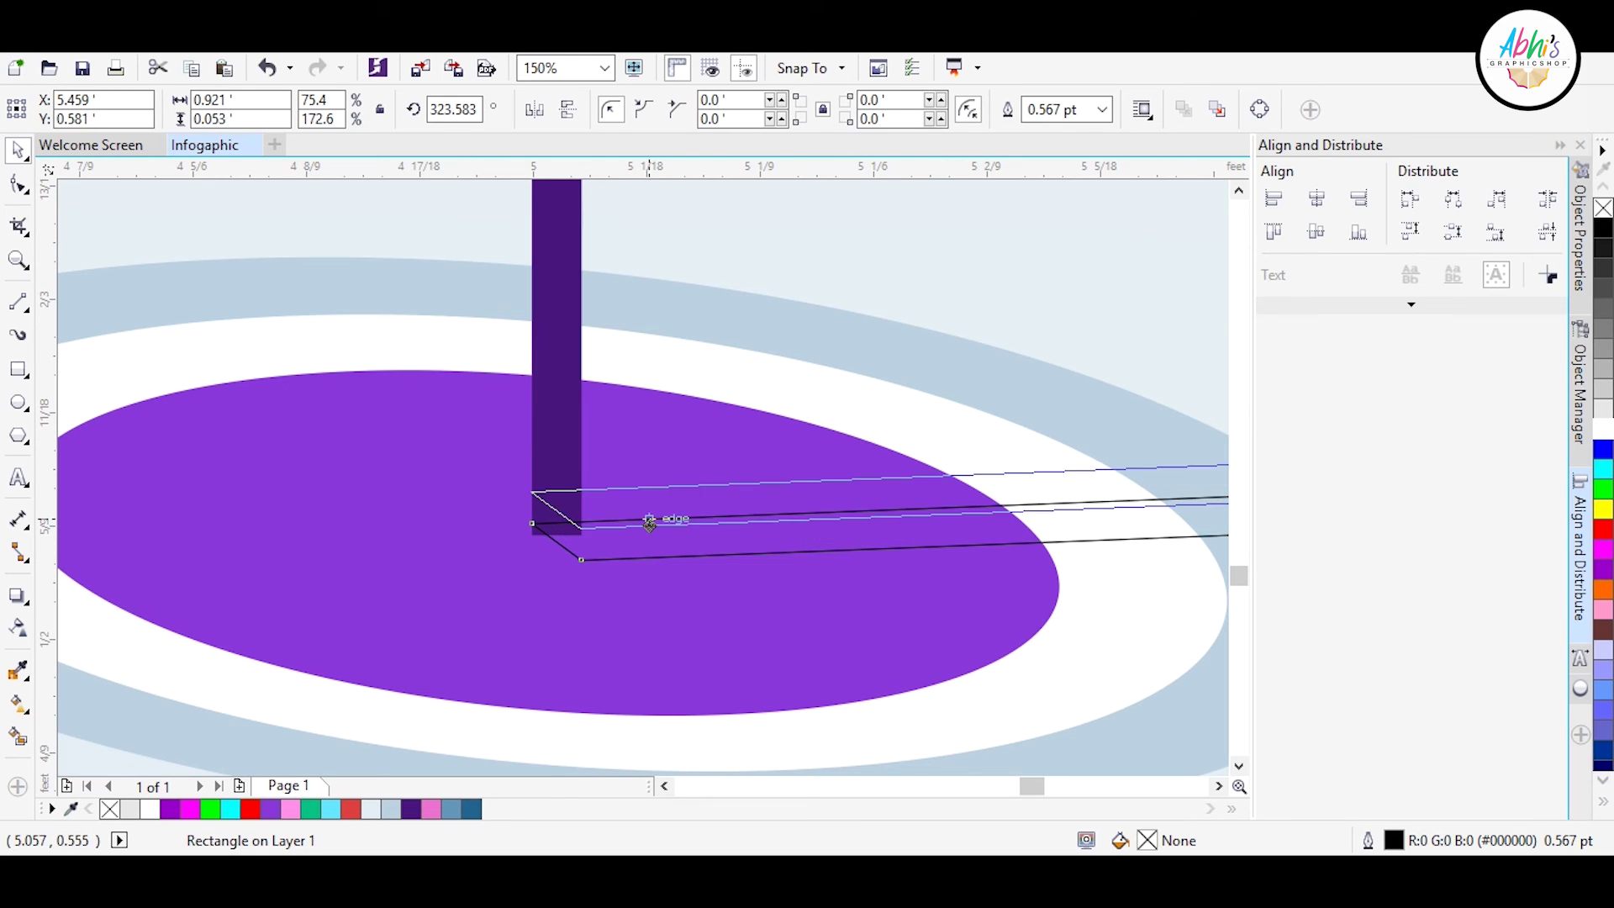
scroll(654, 538, "up", 6)
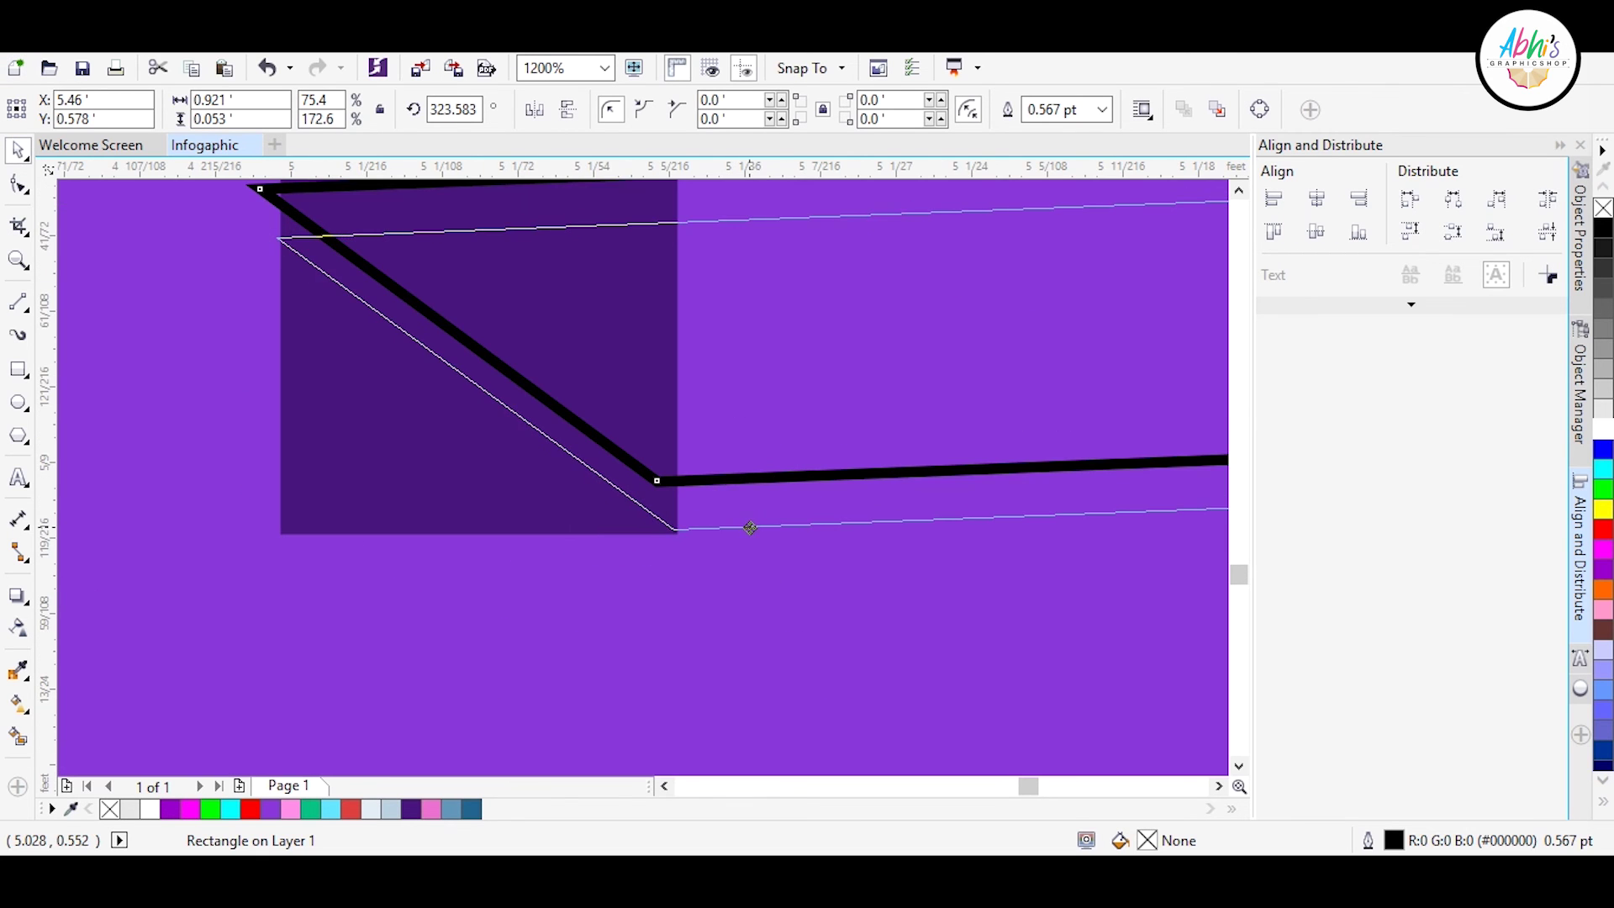
left_click_drag(726, 523, 739, 519)
scroll(731, 516, "down", 2)
scroll(727, 516, "down", 5)
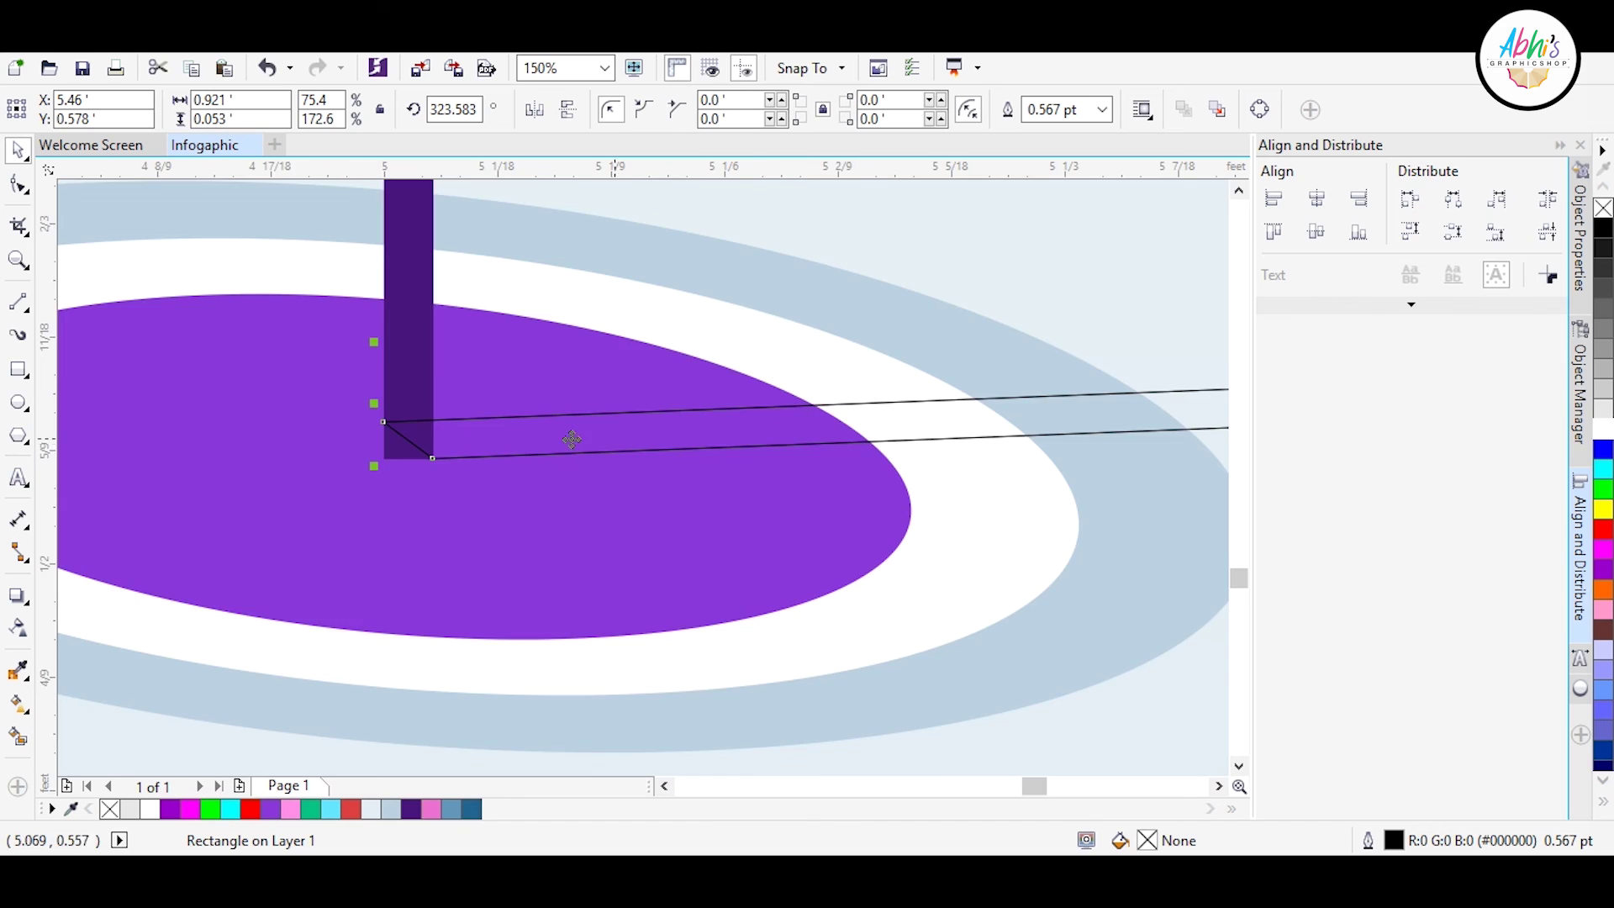
scroll(639, 501, "down", 5)
scroll(622, 504, "up", 2)
scroll(614, 475, "up", 4)
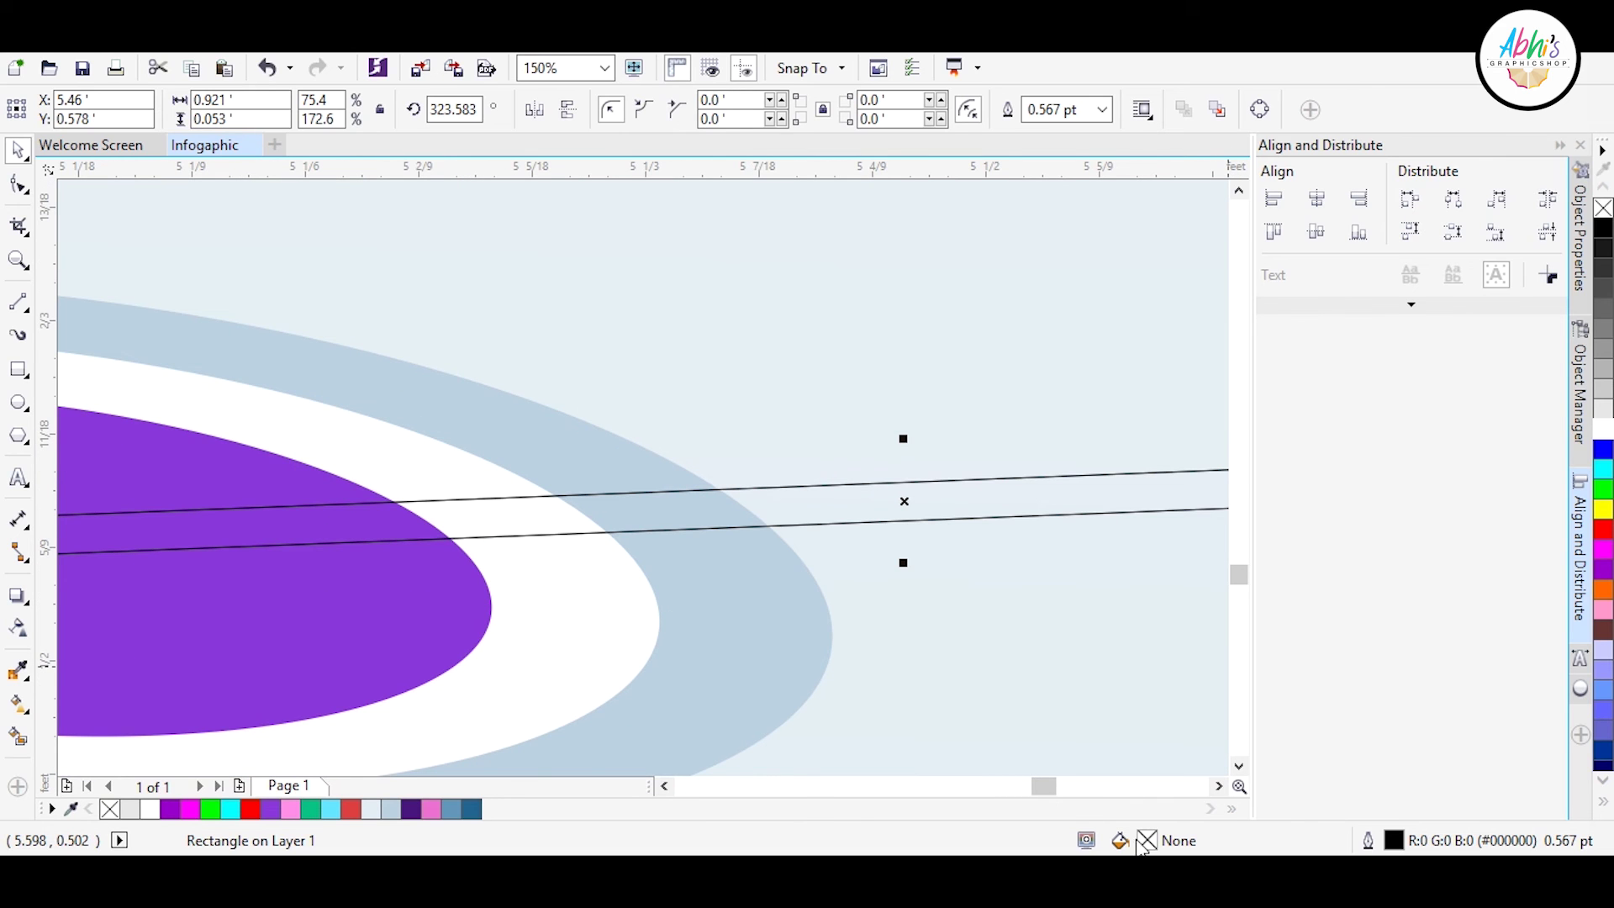
- Fill the shadow bar with solid black
double_click(1143, 841)
left_click(202, 85)
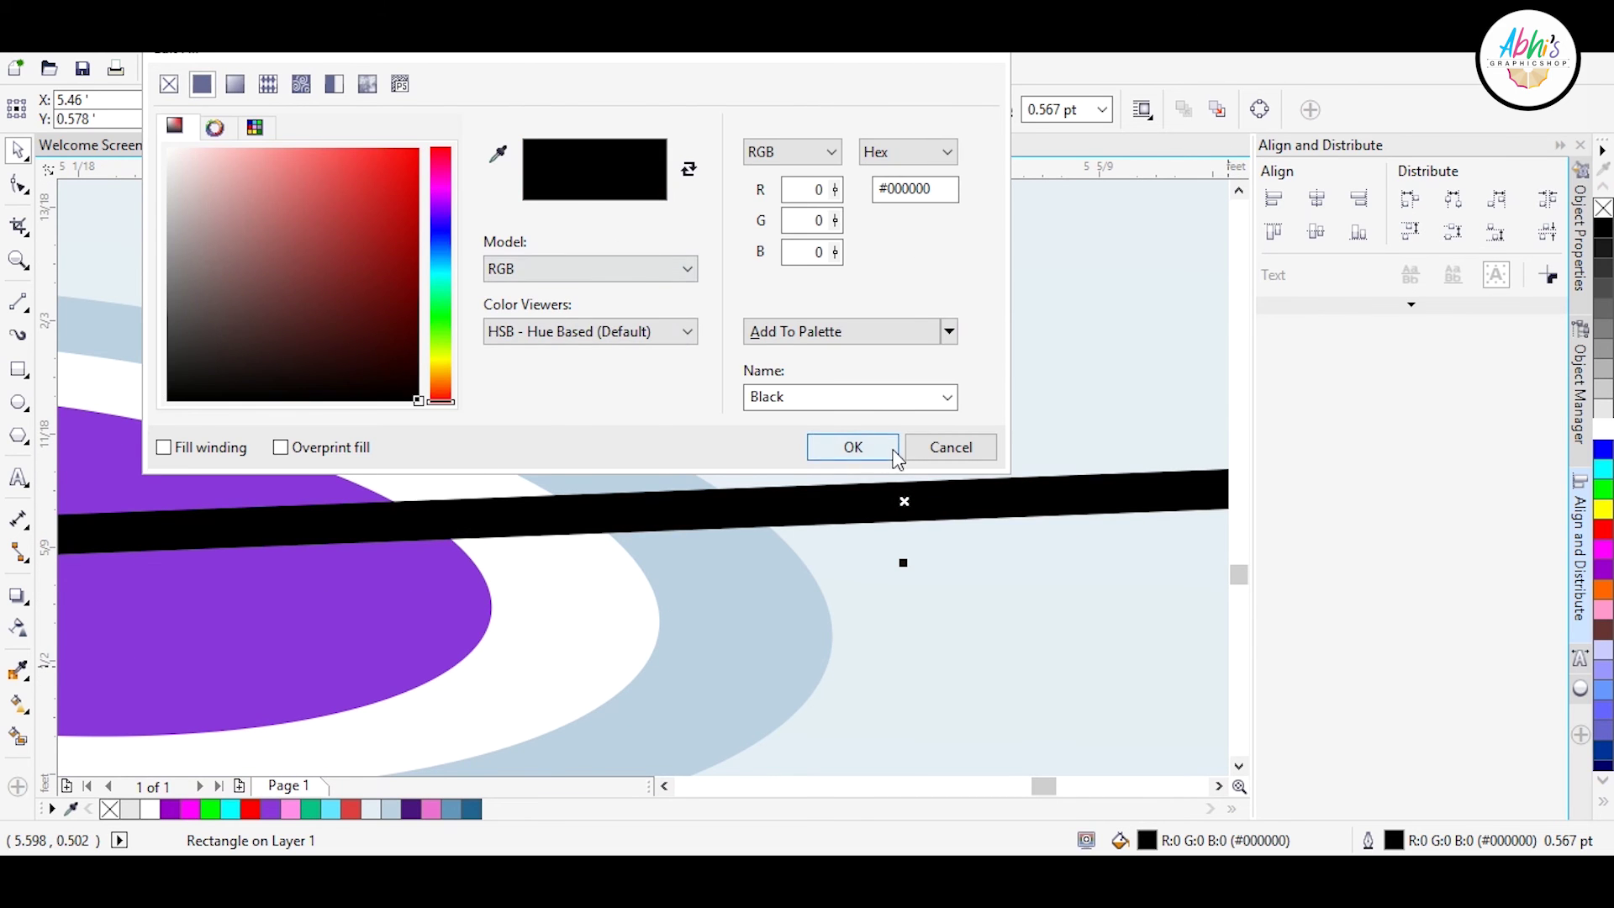
left_click(897, 447)
scroll(1045, 500, "down", 4)
- Apply a linear transparency fading the black bar toward its far end
left_click(19, 628)
left_click_drag(163, 569, 955, 508)
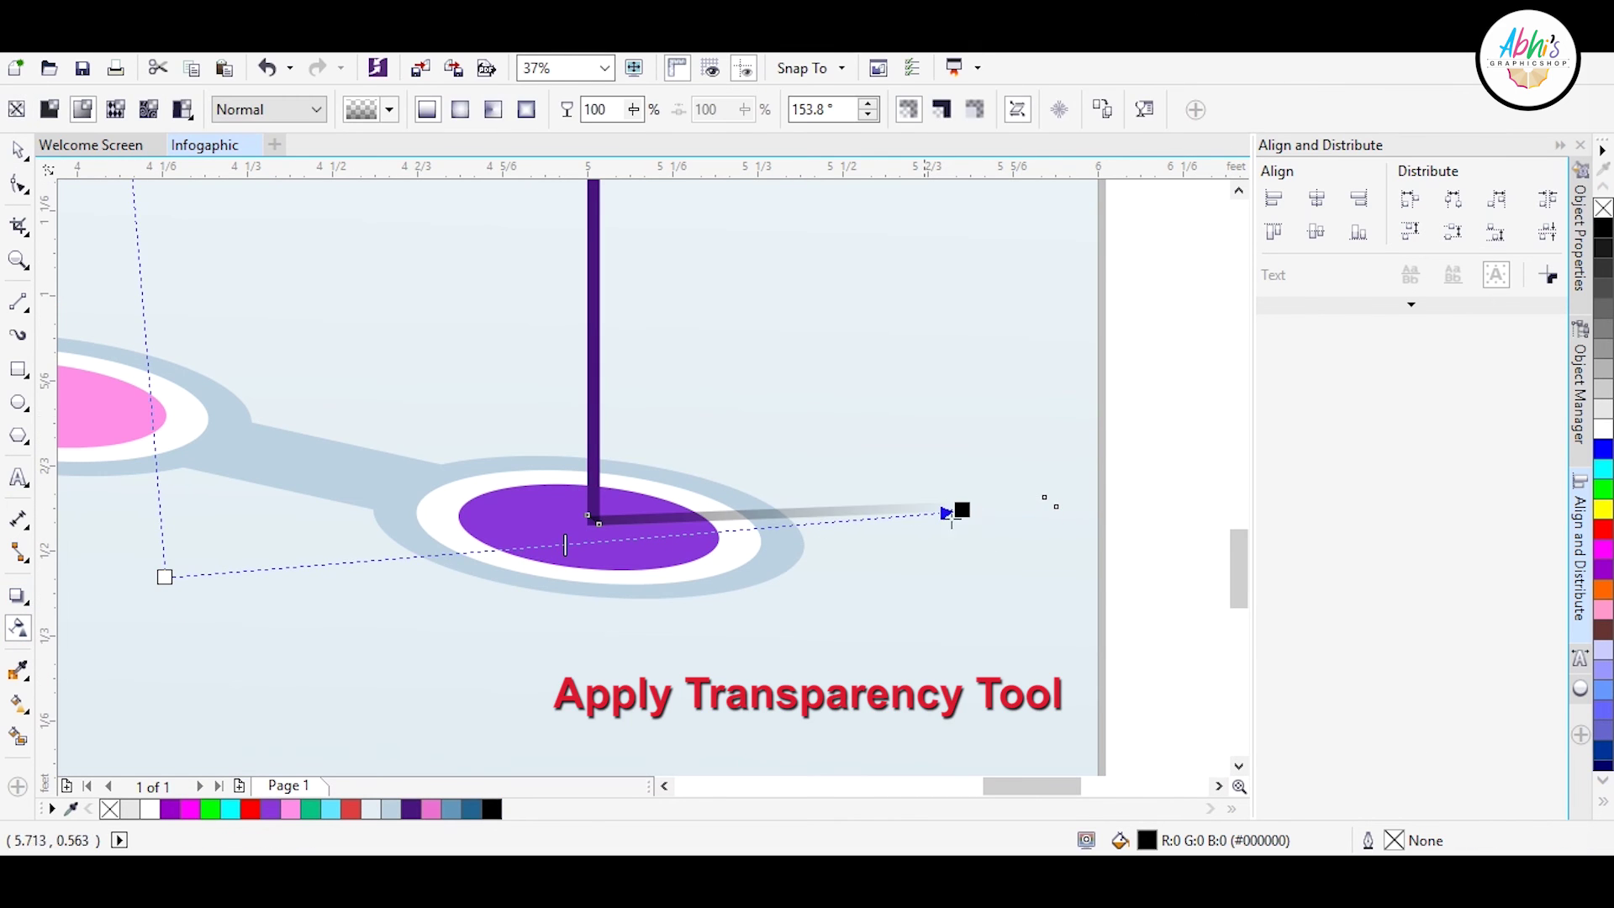
key("space")
scroll(613, 453, "up", 4)
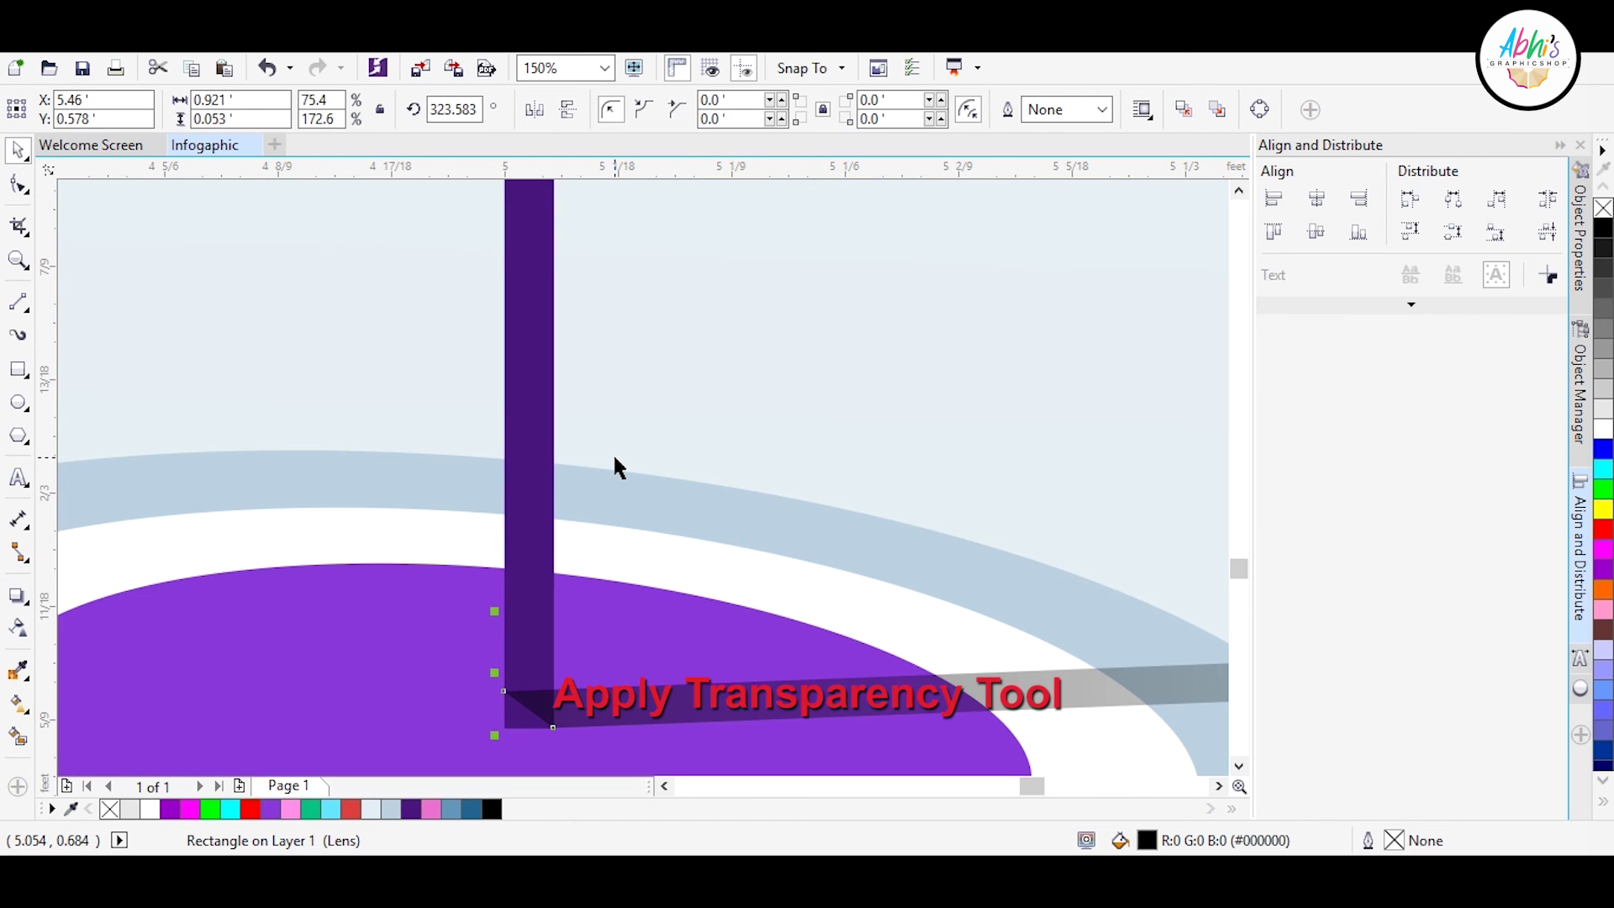
- Ungroup the artwork and select the shadow bar
left_click(540, 531)
left_click(859, 110)
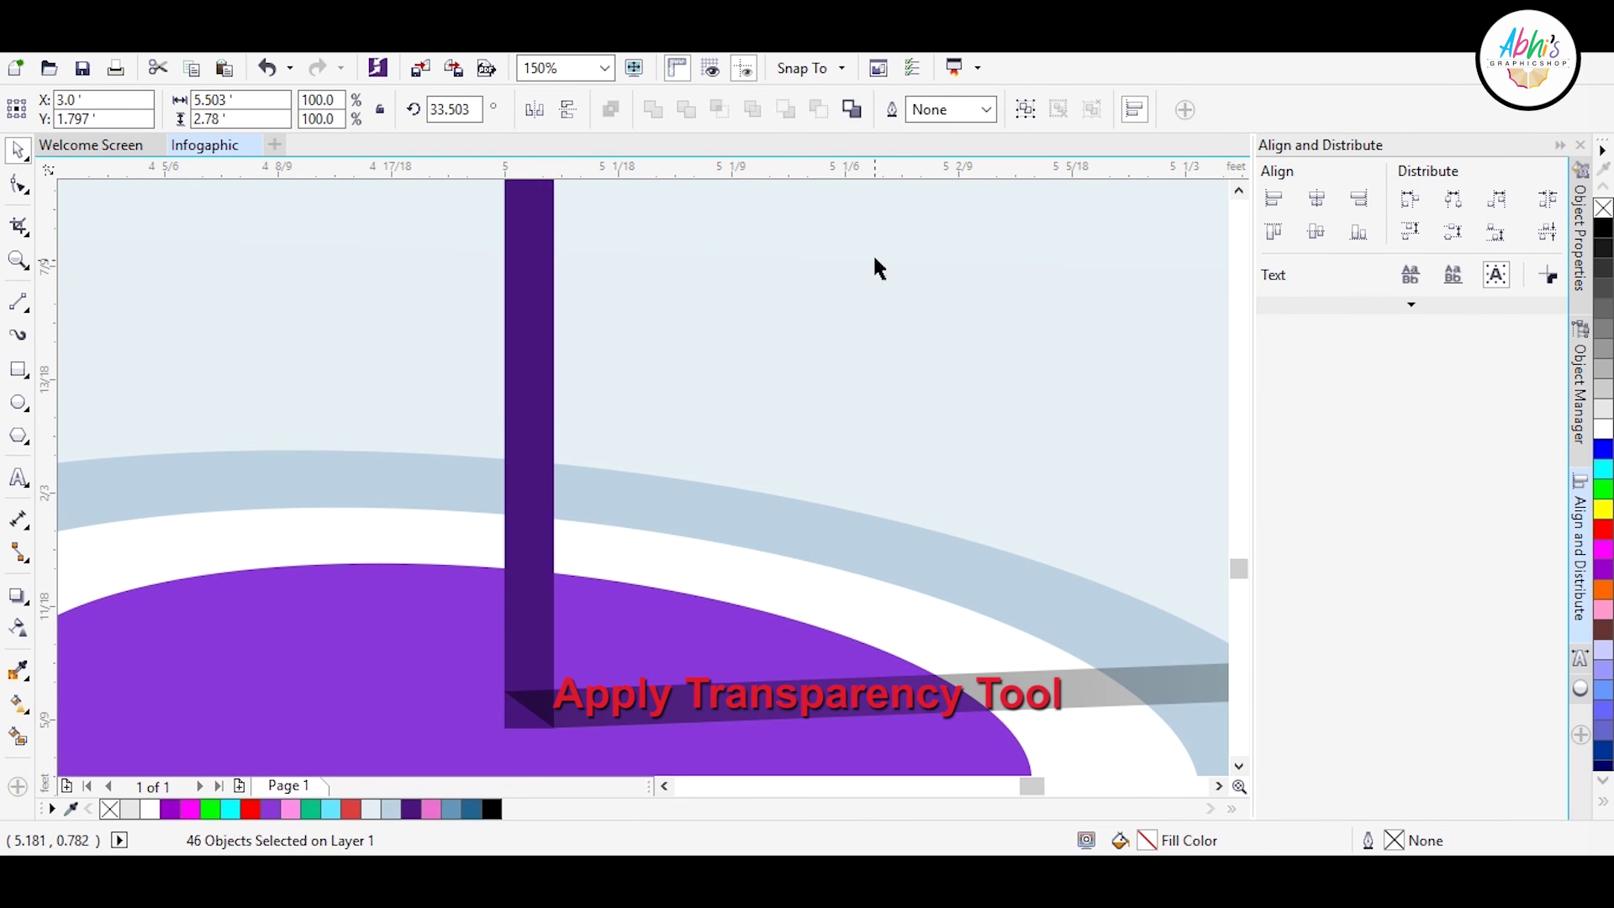
left_click(677, 698)
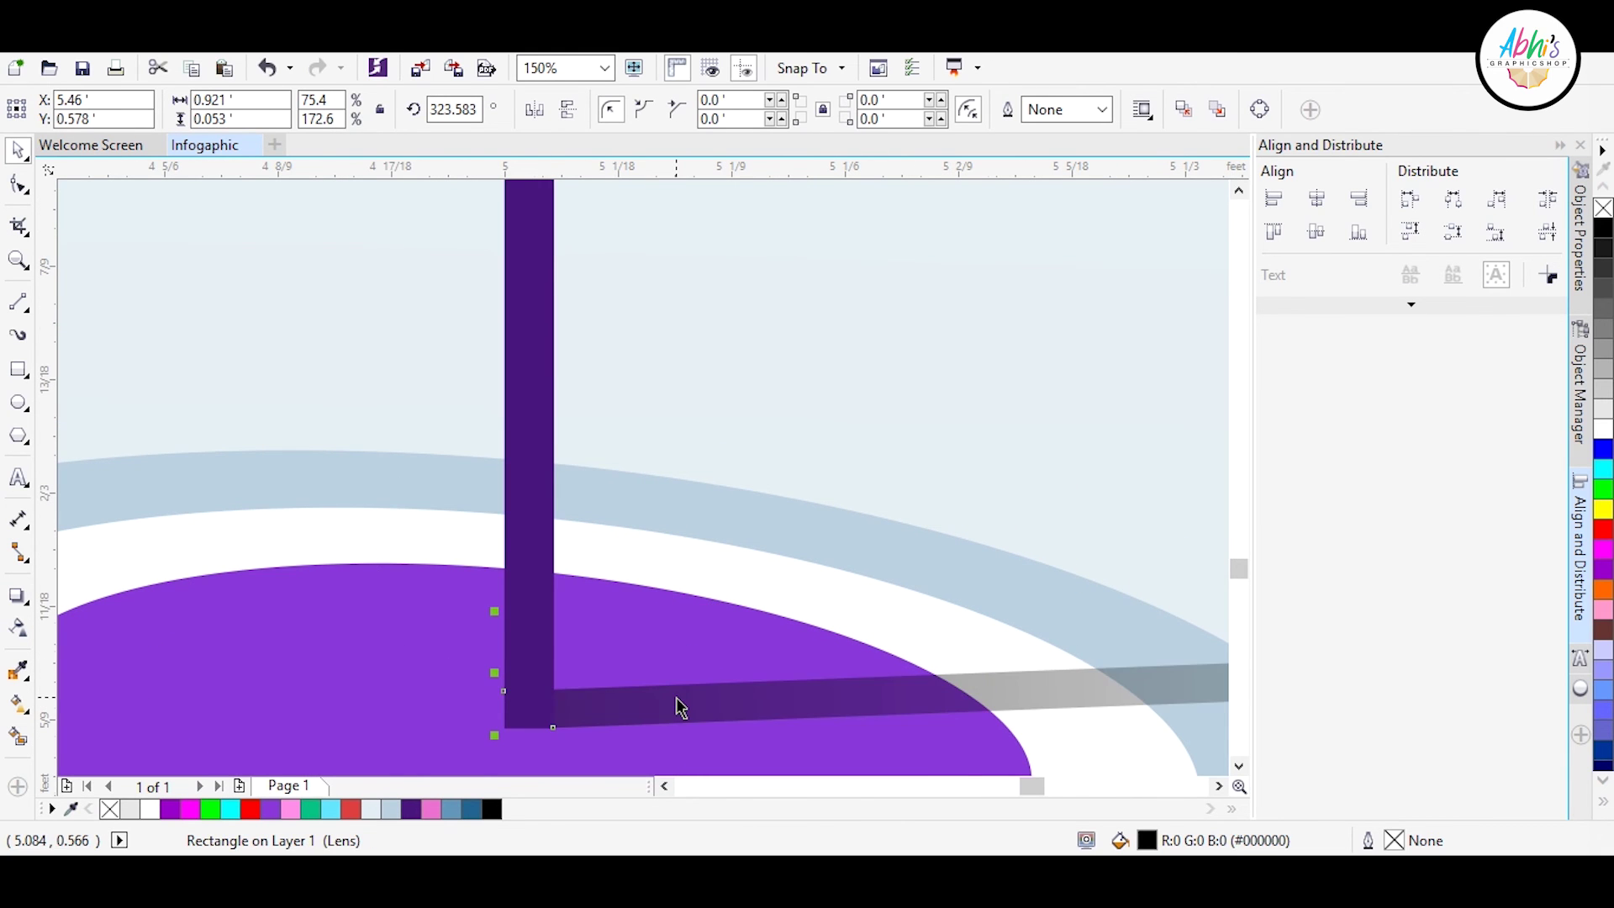
scroll(677, 697, "down", 6)
- Fit the fading shadow bar to the pink pin's stem base and convert it to curves
left_click(21, 150)
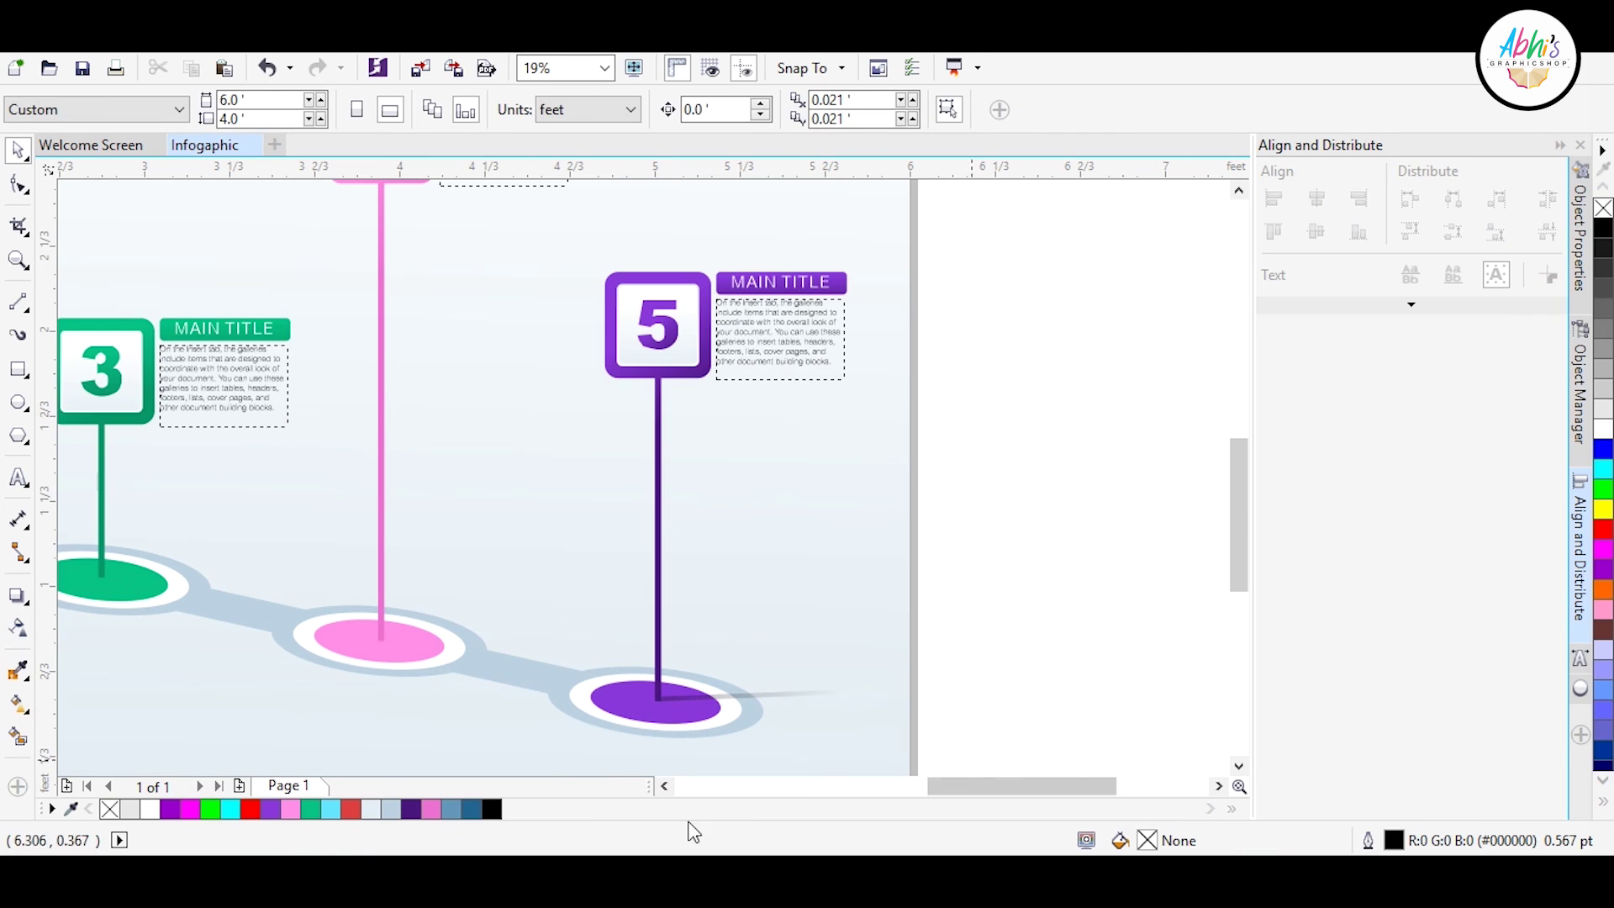
scroll(721, 693, "up", 2)
left_click(162, 566)
scroll(367, 593, "up", 8)
left_click_drag(367, 594, 426, 564)
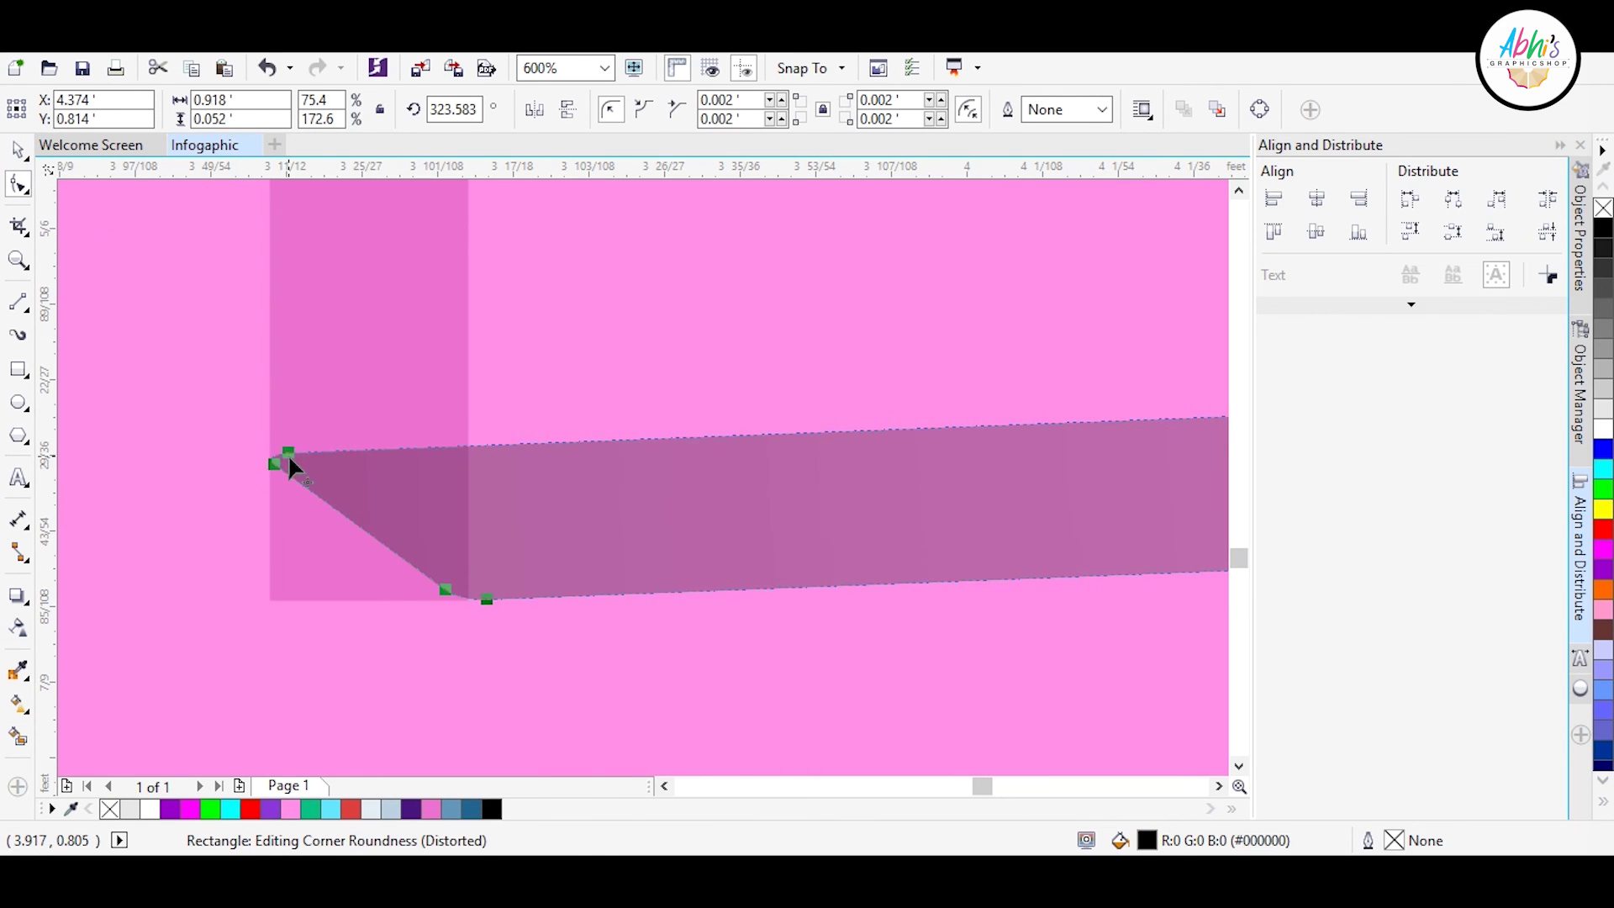
key("ctrl+q")
- Place a copy of the shadow bar at the green pin's base ellipse
key("space")
scroll(768, 582, "down", 5)
scroll(769, 589, "up", 4)
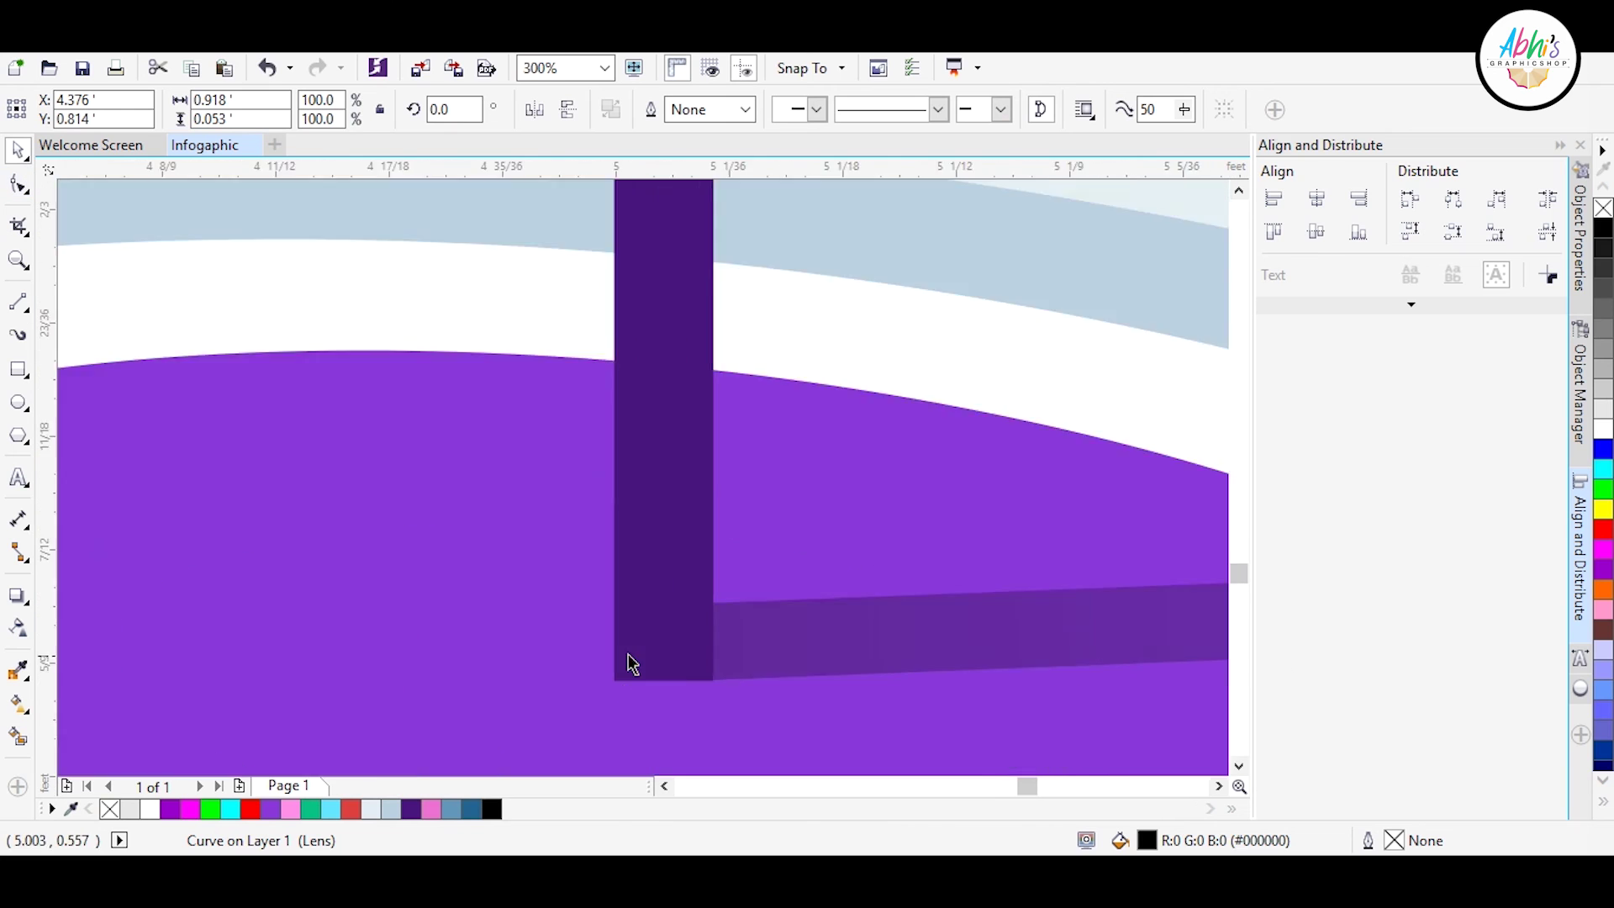
scroll(191, 380, "down", 5)
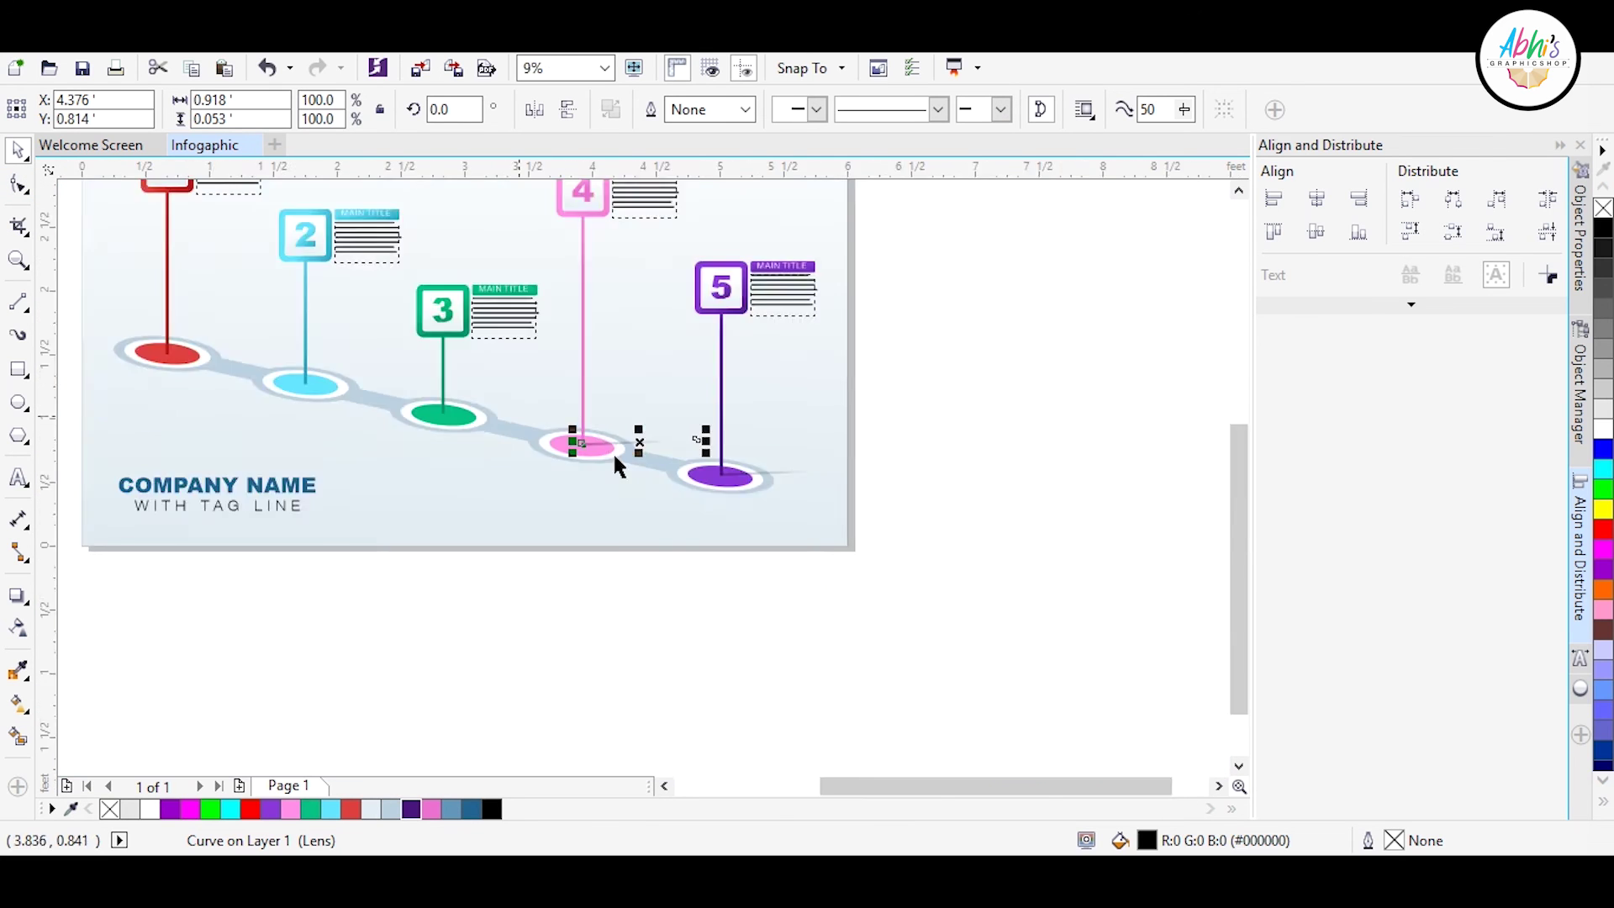
scroll(612, 451, "up", 2)
left_click_drag(1009, 664, 588, 655)
scroll(538, 639, "up", 3)
left_click(536, 632)
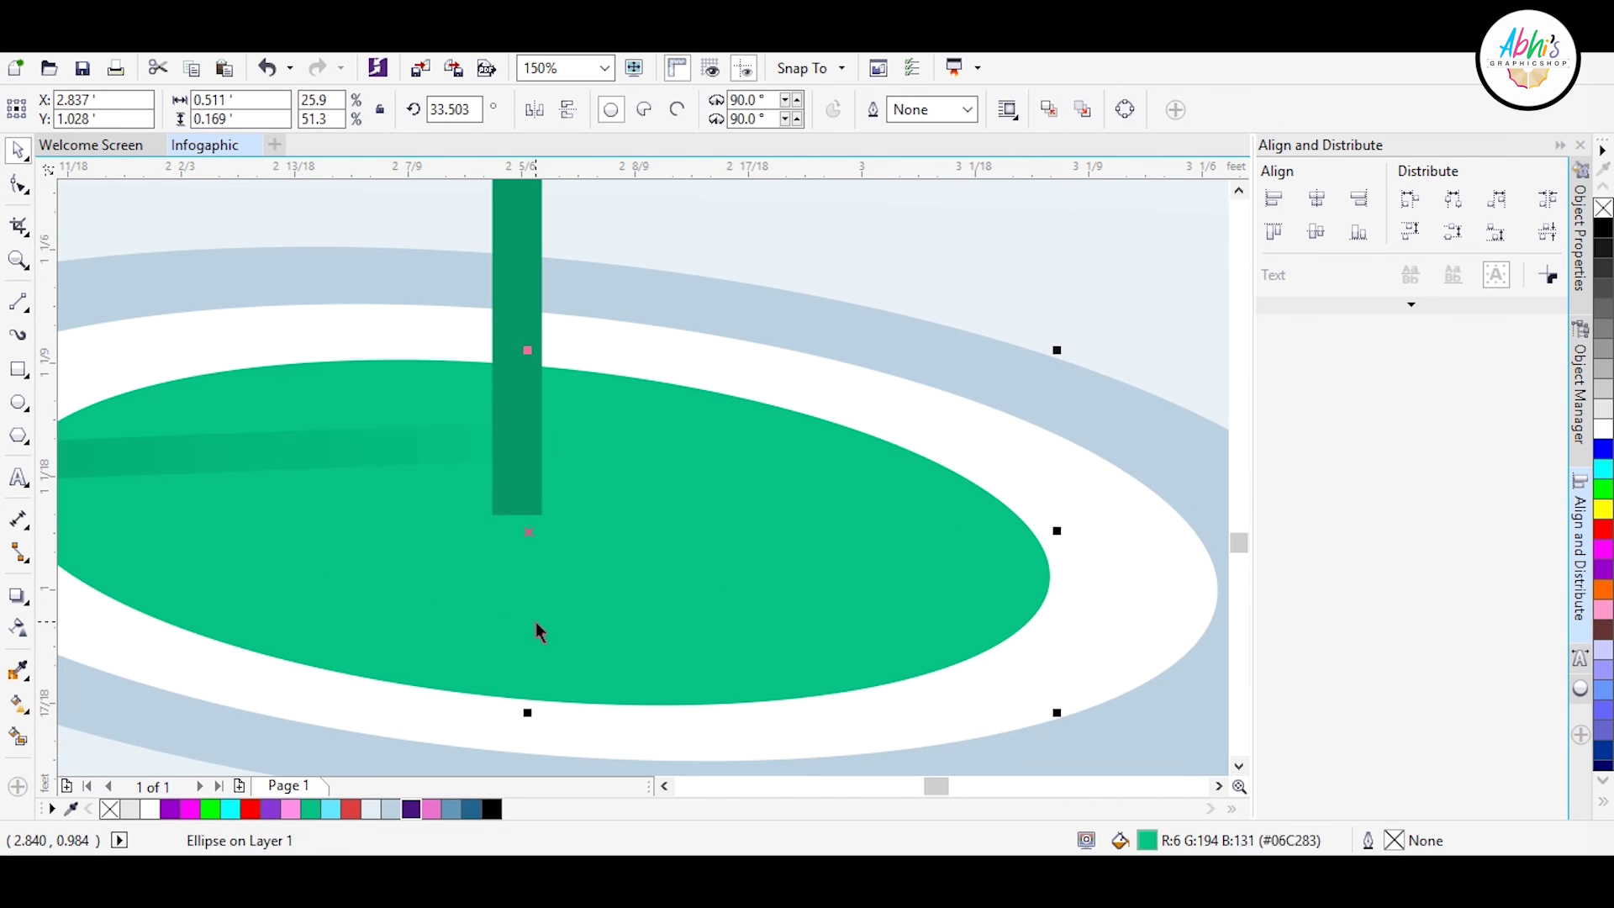
scroll(538, 626, "up", 4)
left_click(548, 501)
- Place a copy of the shadow bar at the cyan pin's base
scroll(521, 459, "up", 4)
scroll(522, 459, "down", 2)
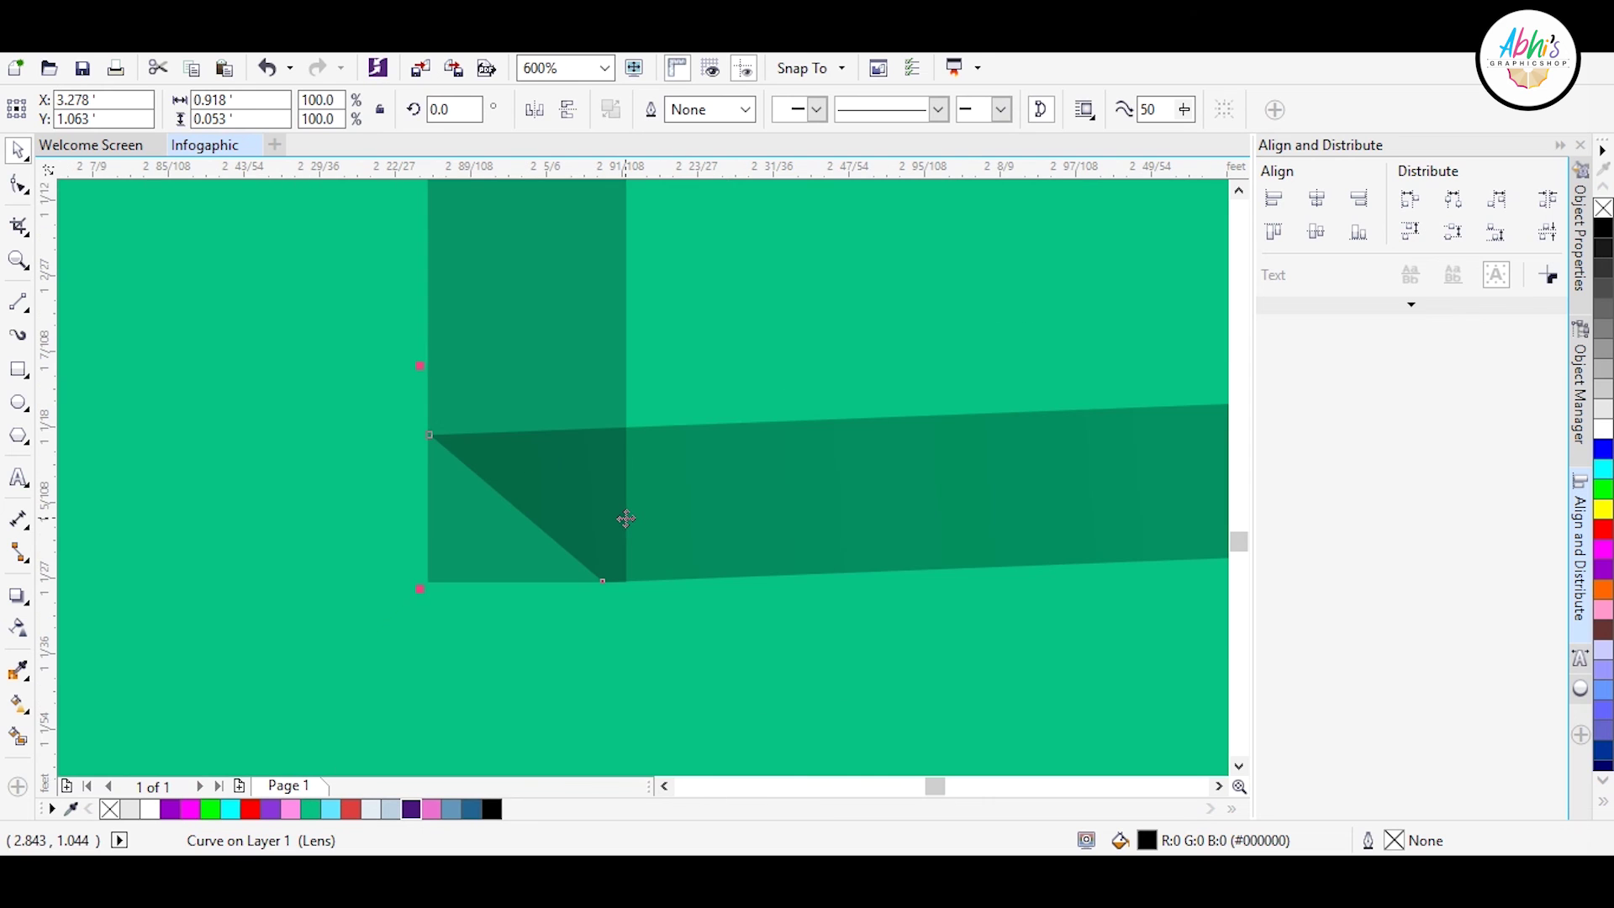
scroll(627, 519, "down", 3)
scroll(626, 519, "down", 1)
left_click_drag(713, 407, 199, 407)
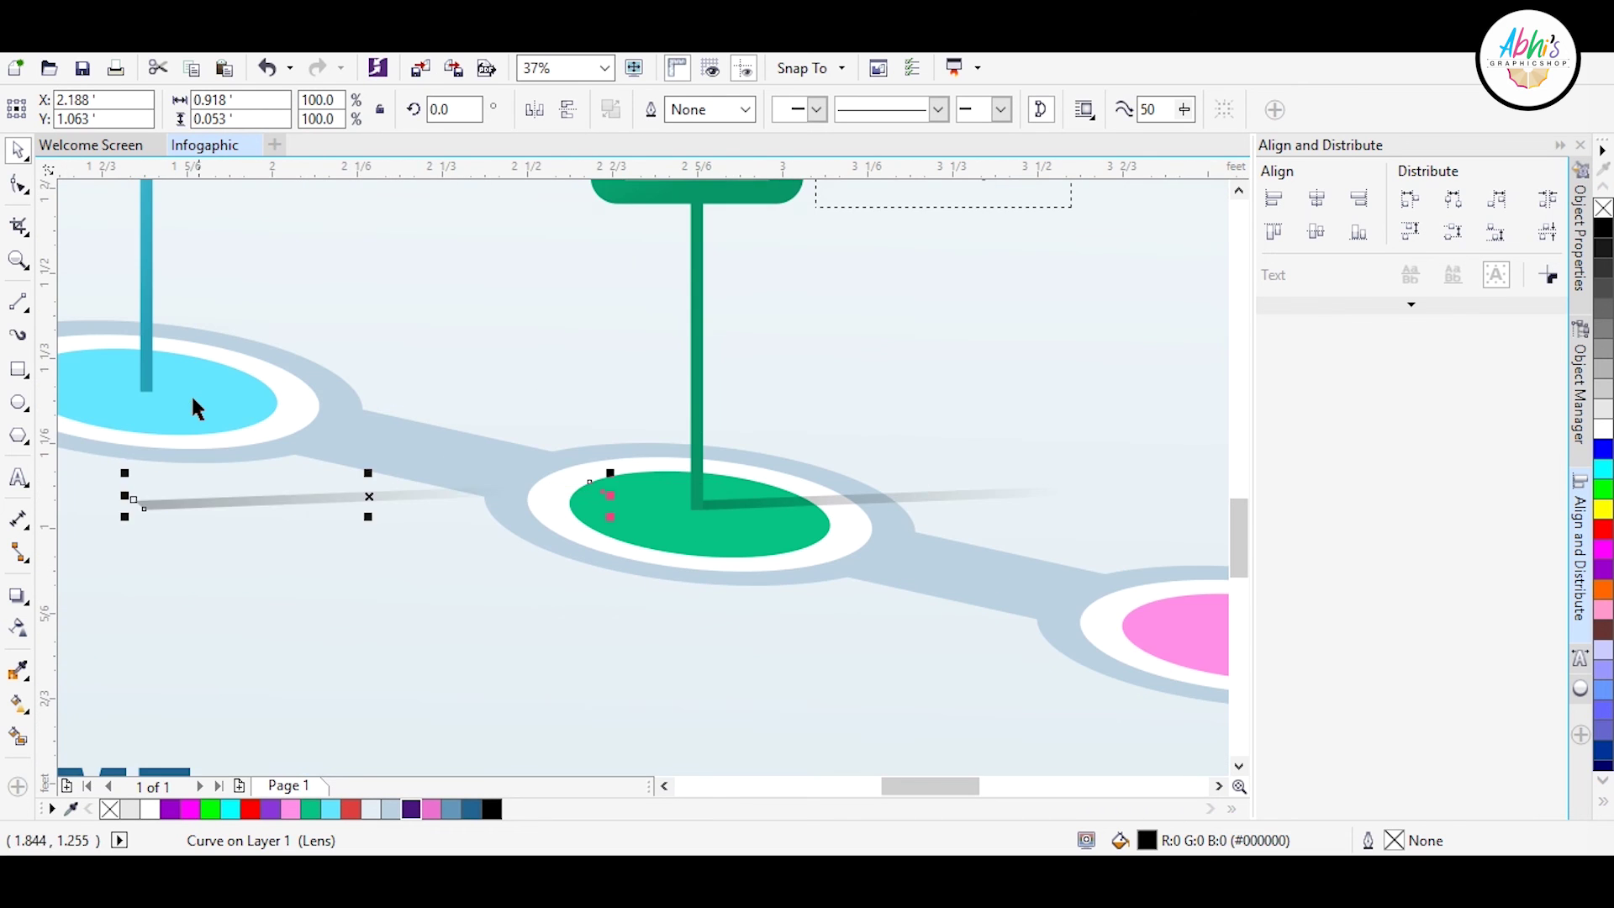
scroll(198, 407, "up", 1)
left_click(761, 503)
scroll(799, 542, "up", 3)
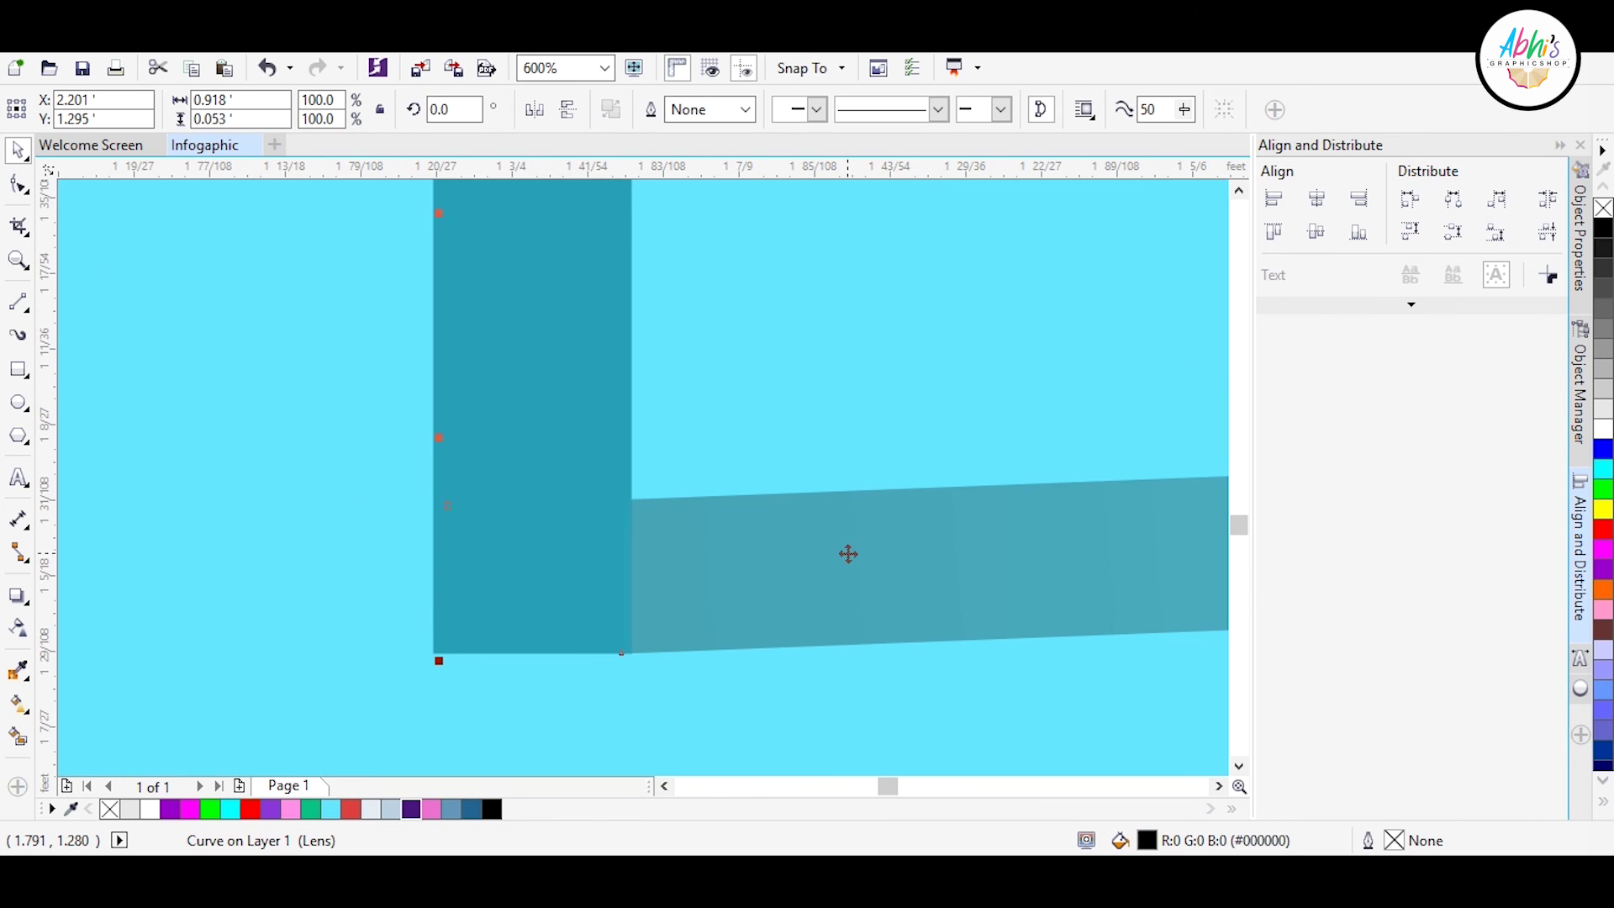
scroll(849, 554, "down", 4)
- Place a final shadow copy at the red pin's base and deselect everything
left_click_drag(278, 437, 278, 437)
scroll(380, 522, "up", 3)
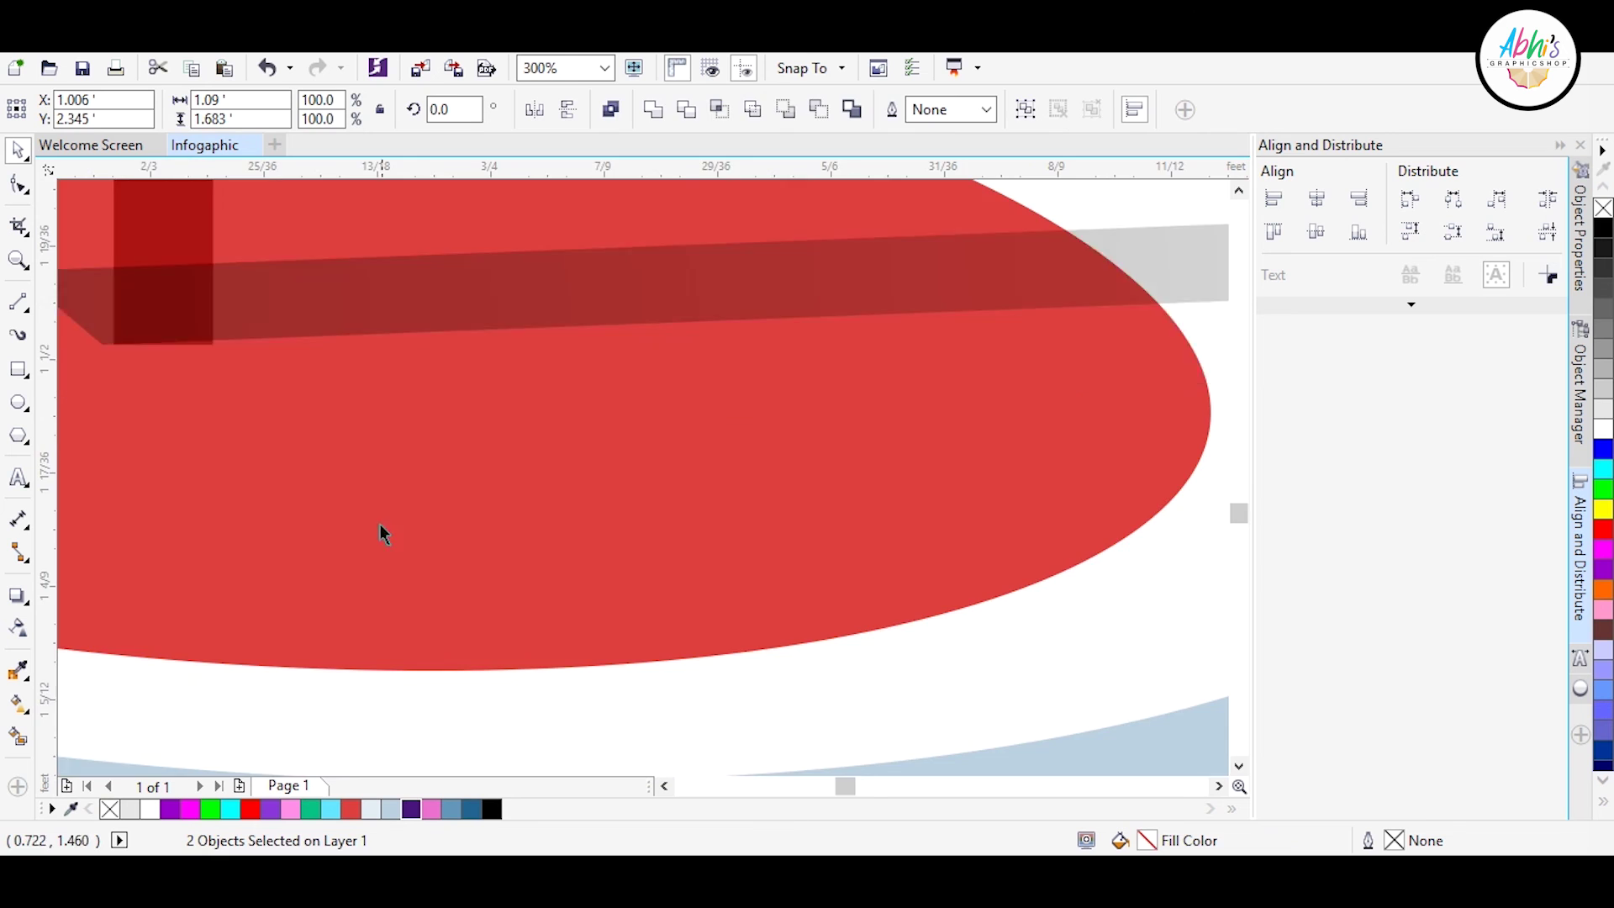
scroll(659, 506, "down", 10)
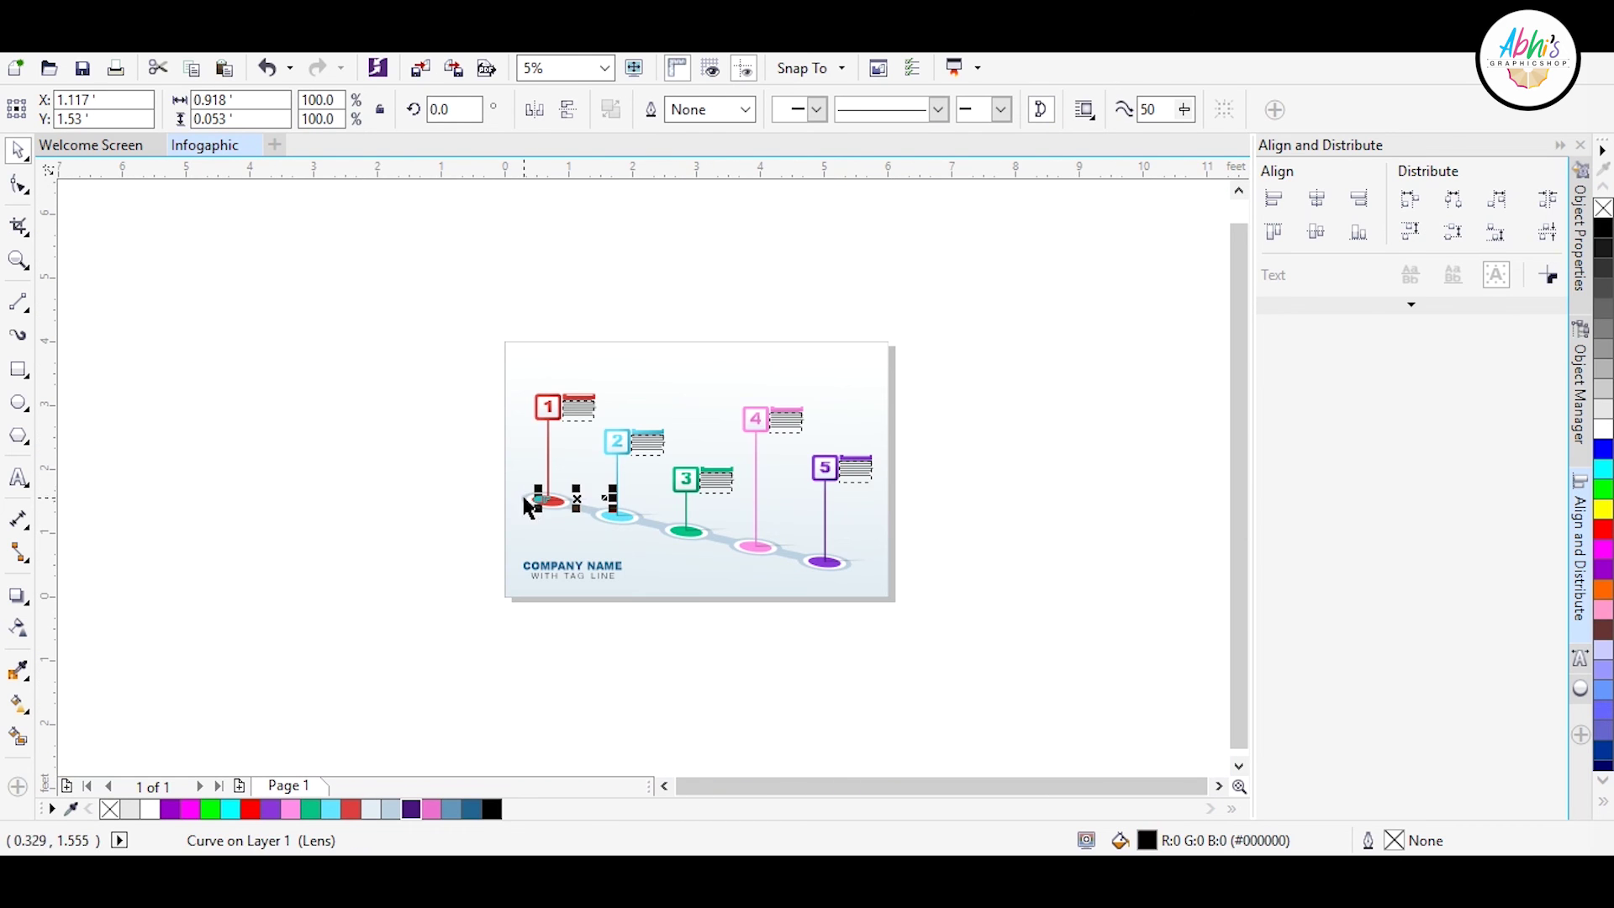
key("Escape")
left_click(31, 250)
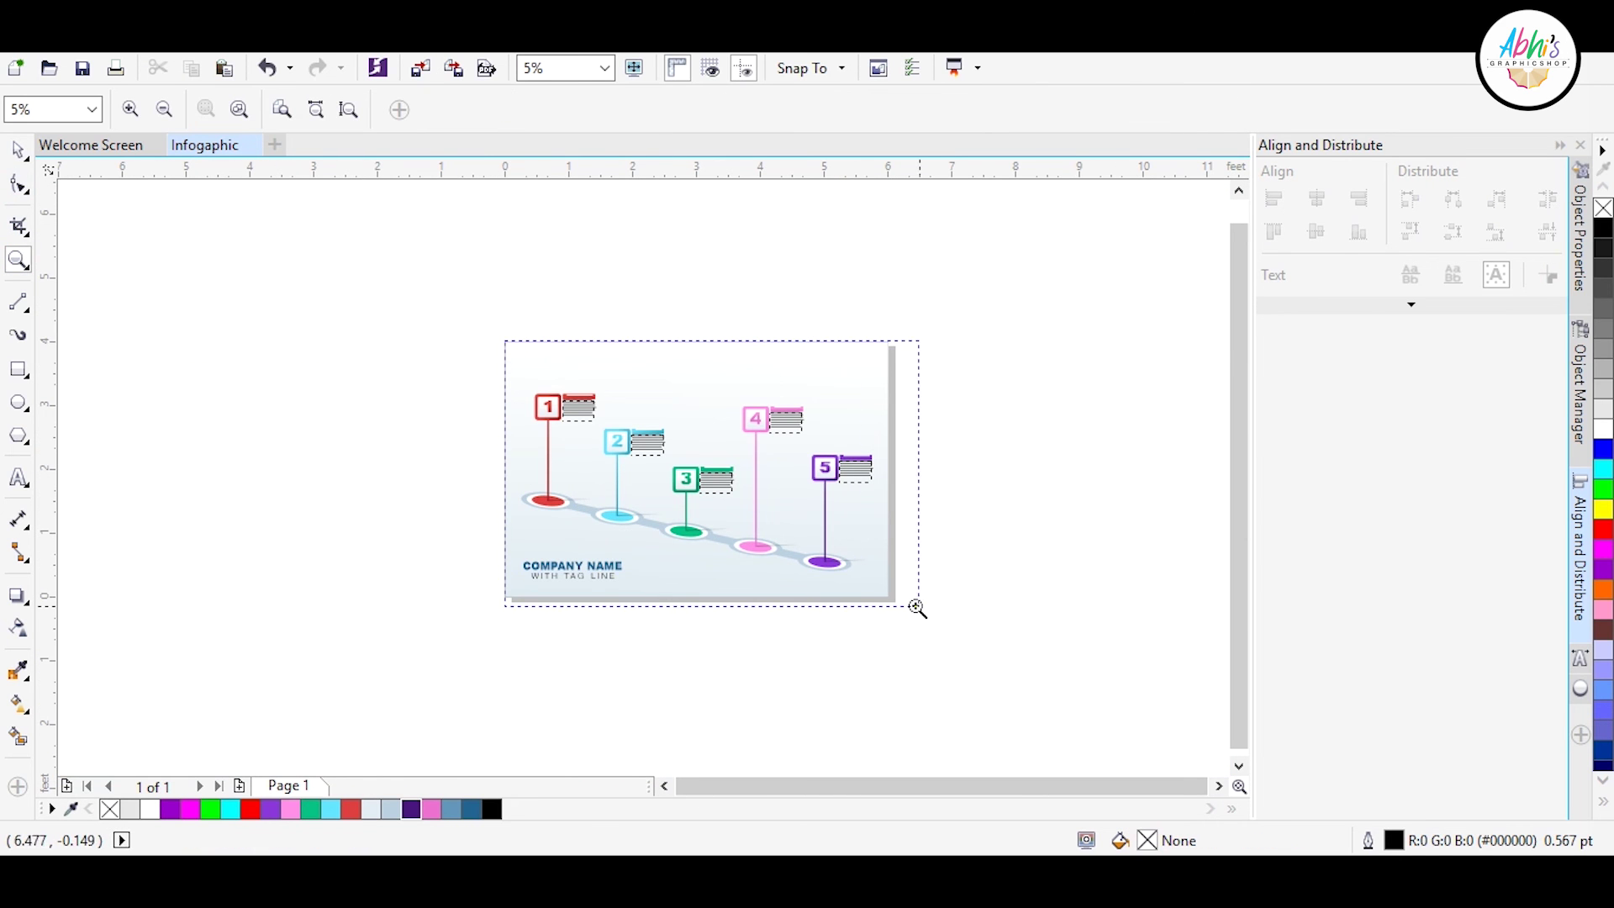
left_click_drag(898, 601, 897, 601)
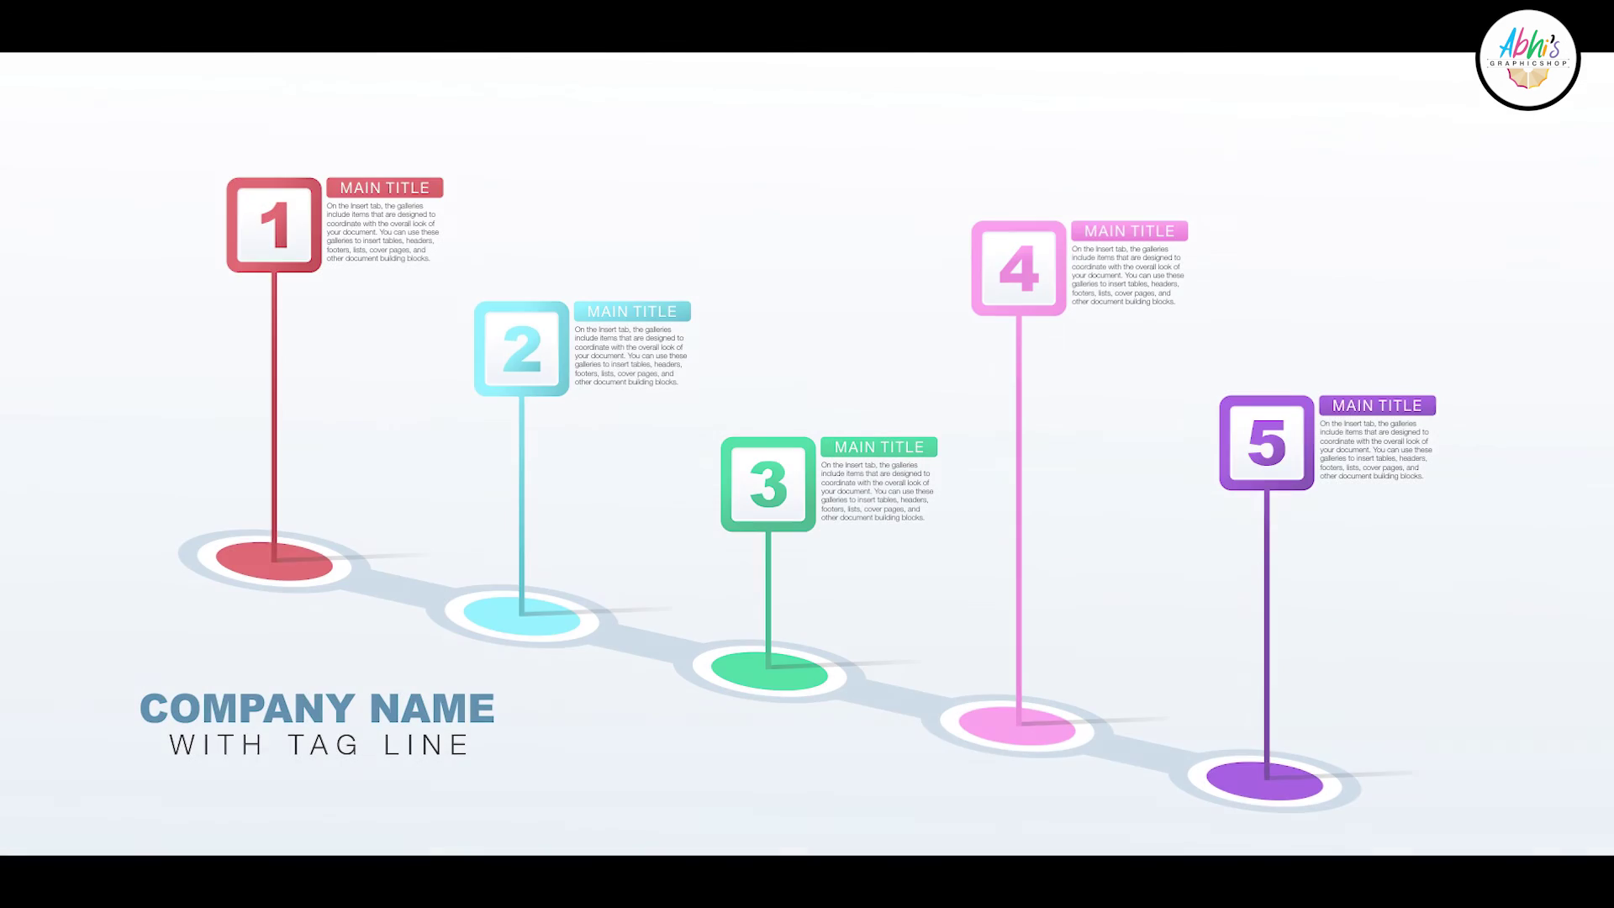